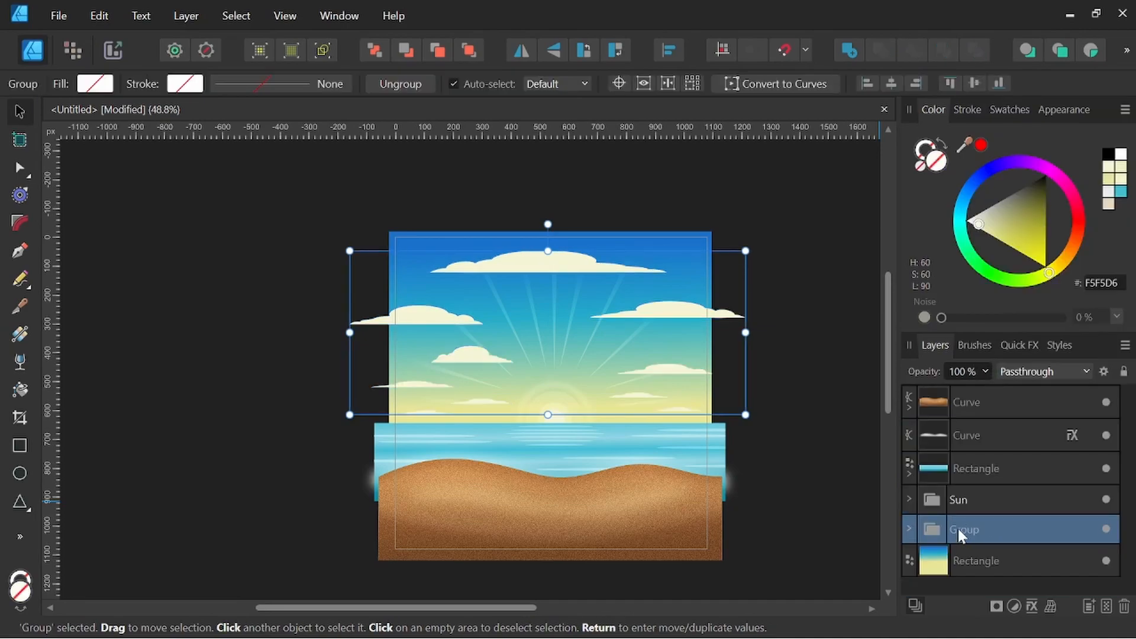
Apply a vertical linear transparency gradient to the Clouds group, running from above the sky to below the sand
left_click(20, 362)
mouse_move(548, 245)
left_mouse_down()
mouse_move(551, 470)
mouse_move(548, 201)
left_mouse_up()
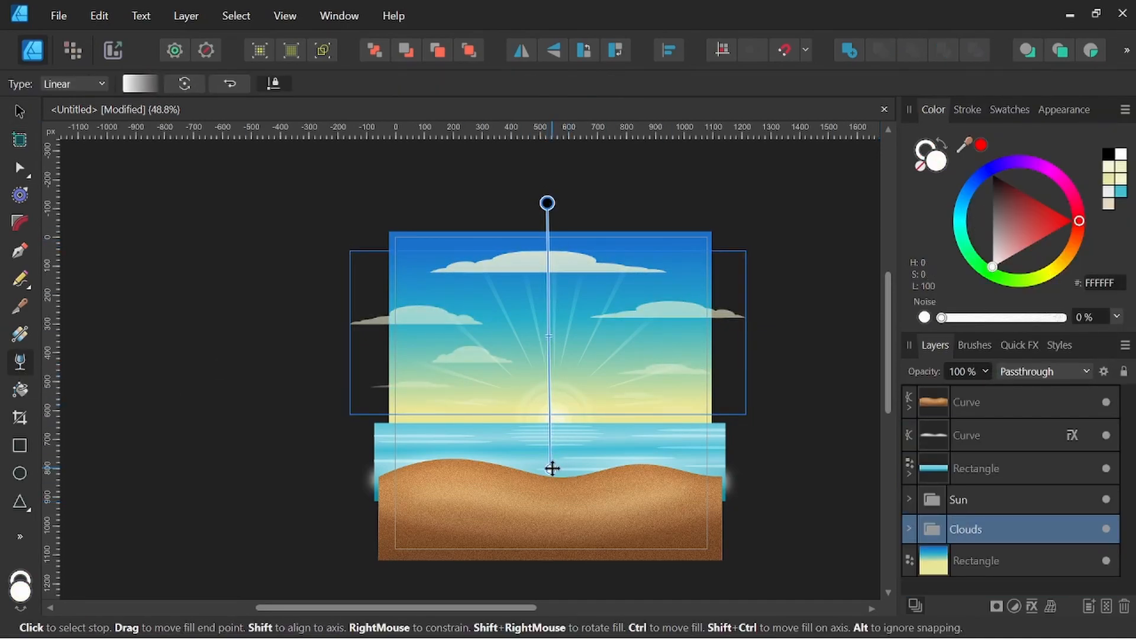
left_click_drag(552, 469, 548, 578)
key("v")
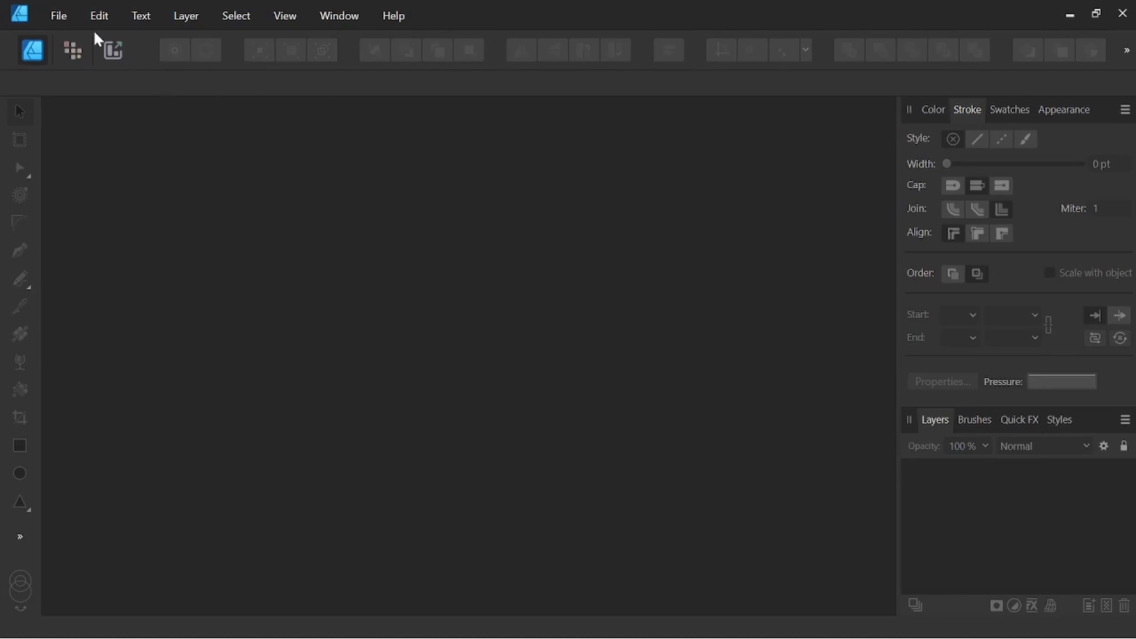
Create a new document from the Social Media Square Post preset, 1080 × 1080 px, at 300 DPI
left_click(65, 13)
left_click(76, 51)
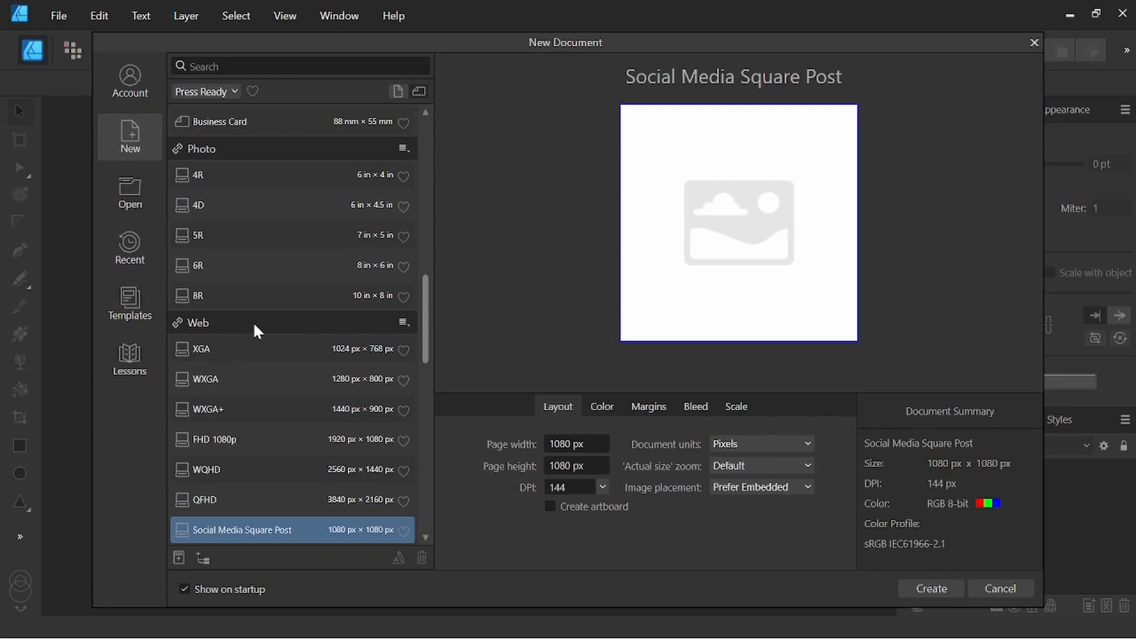
scroll(283, 460, "down", 1)
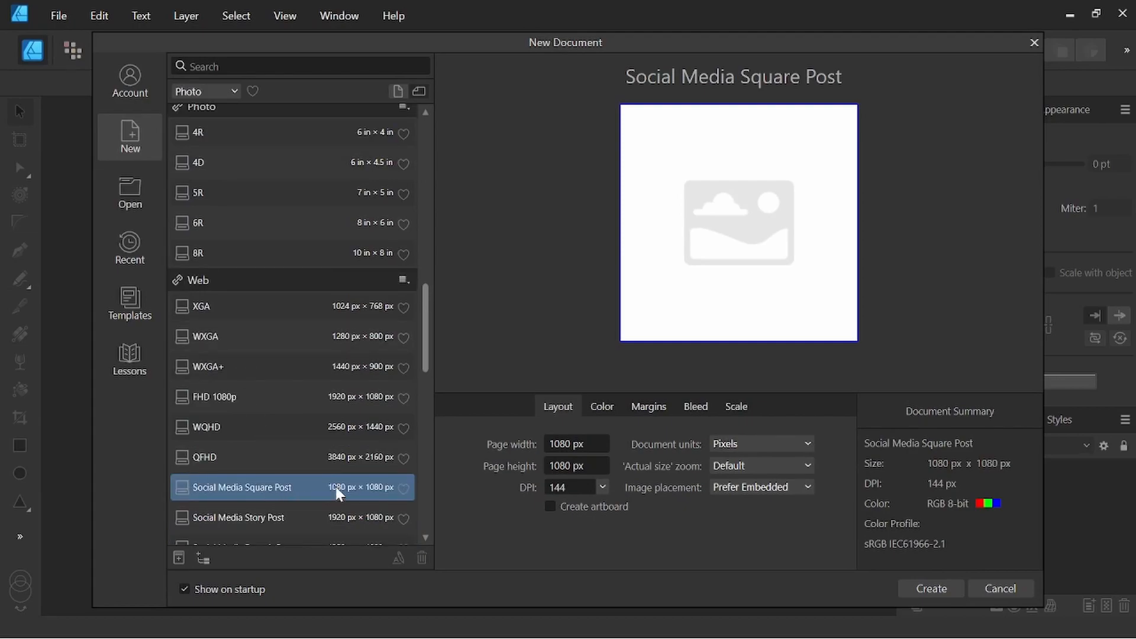
left_click(565, 486)
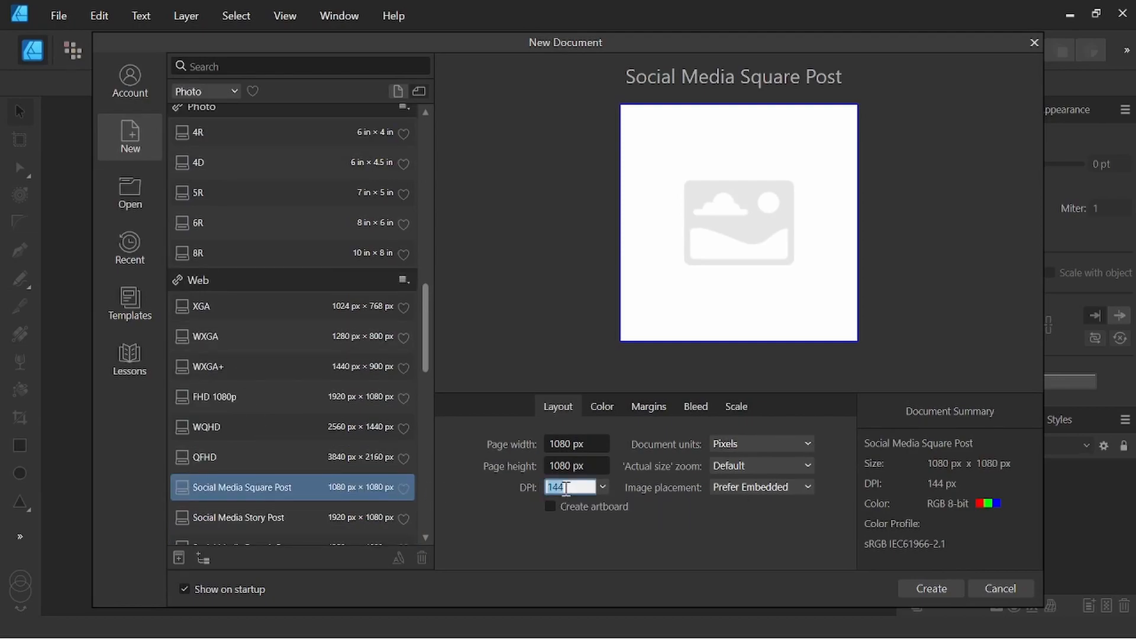
type("300")
left_click(930, 588)
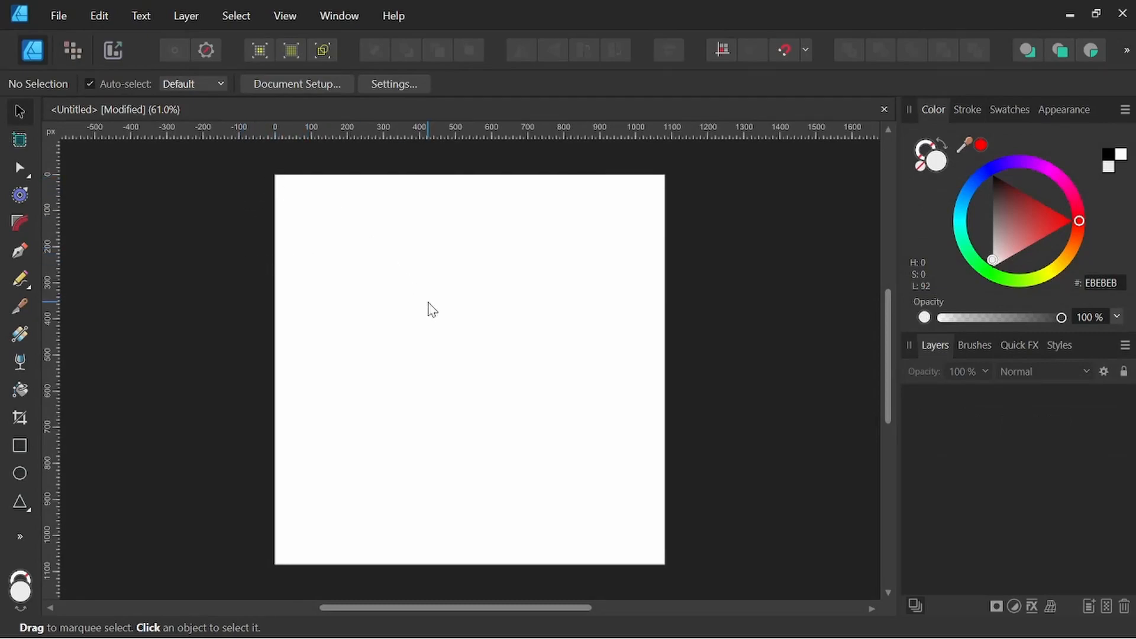
Draw a background rectangle slightly larger than the page and give its fill a vertical linear gradient
left_click(20, 445)
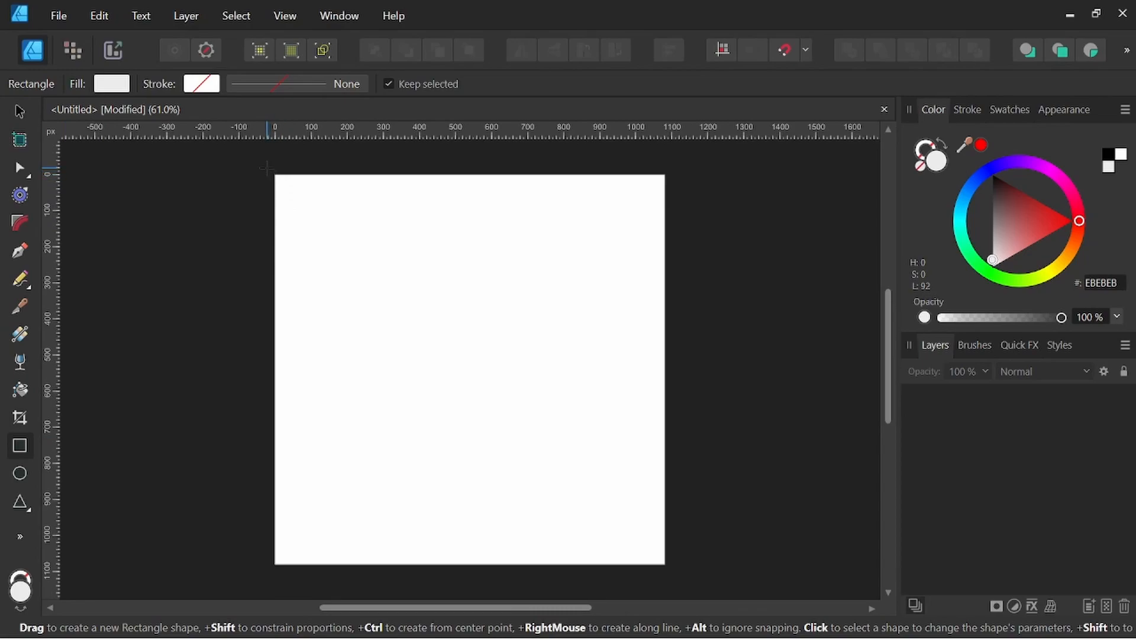
left_click_drag(266, 168, 671, 571)
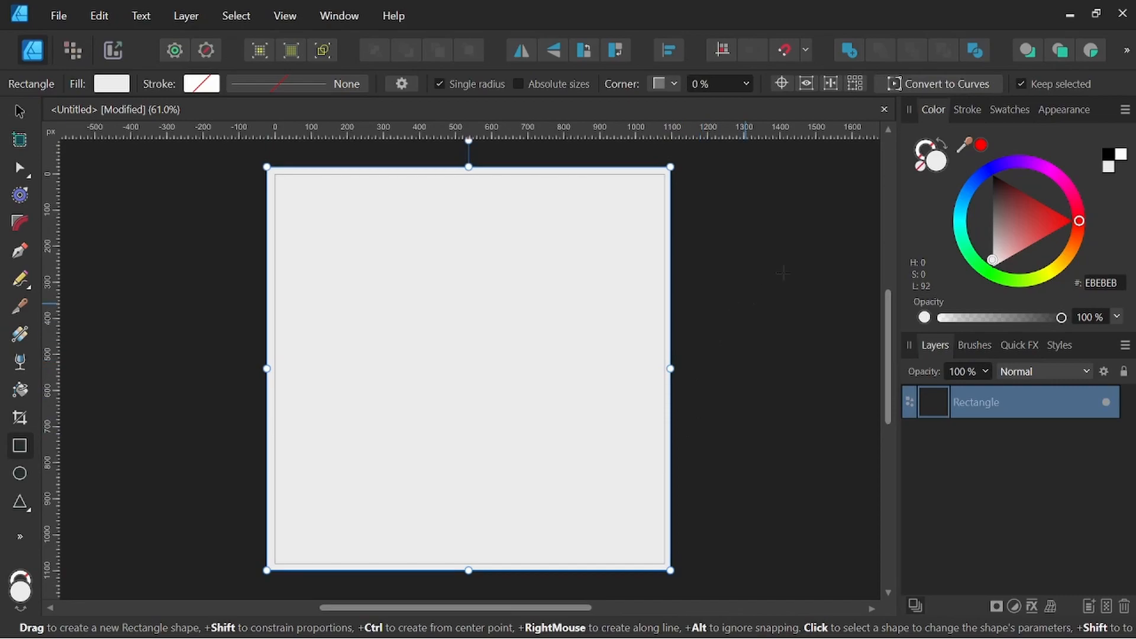
left_click(934, 160)
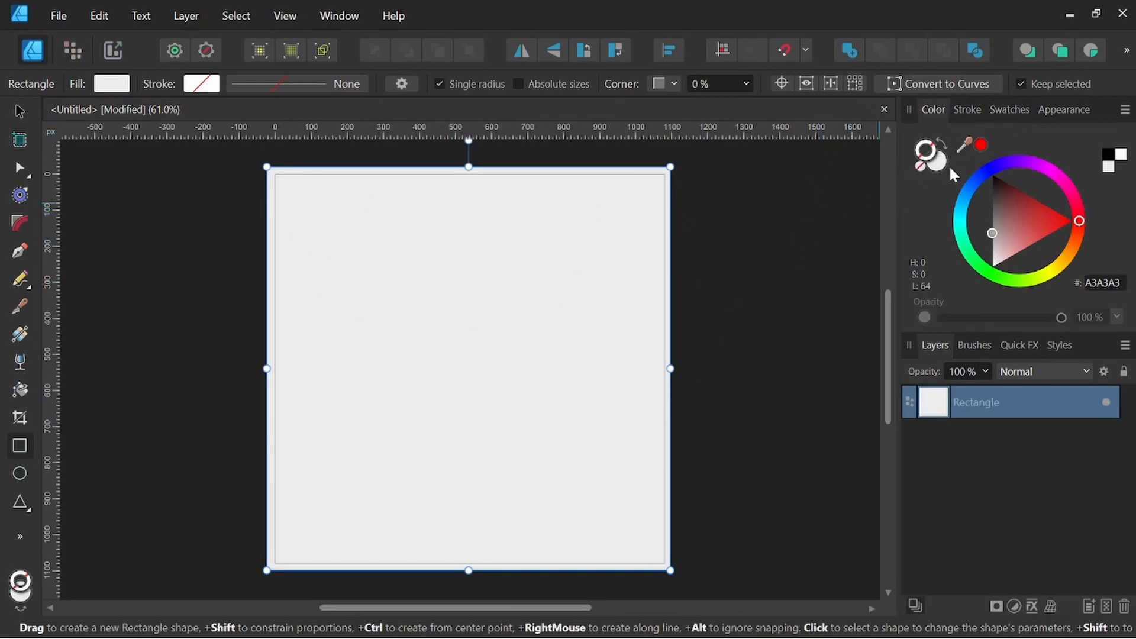
left_click(934, 159)
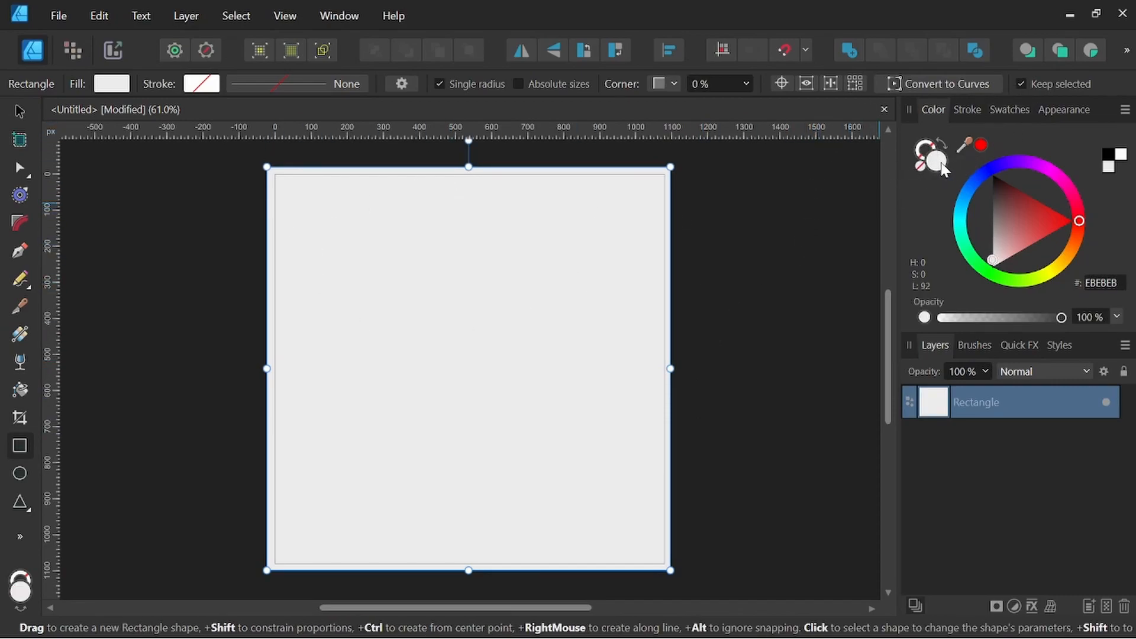
left_click(20, 335)
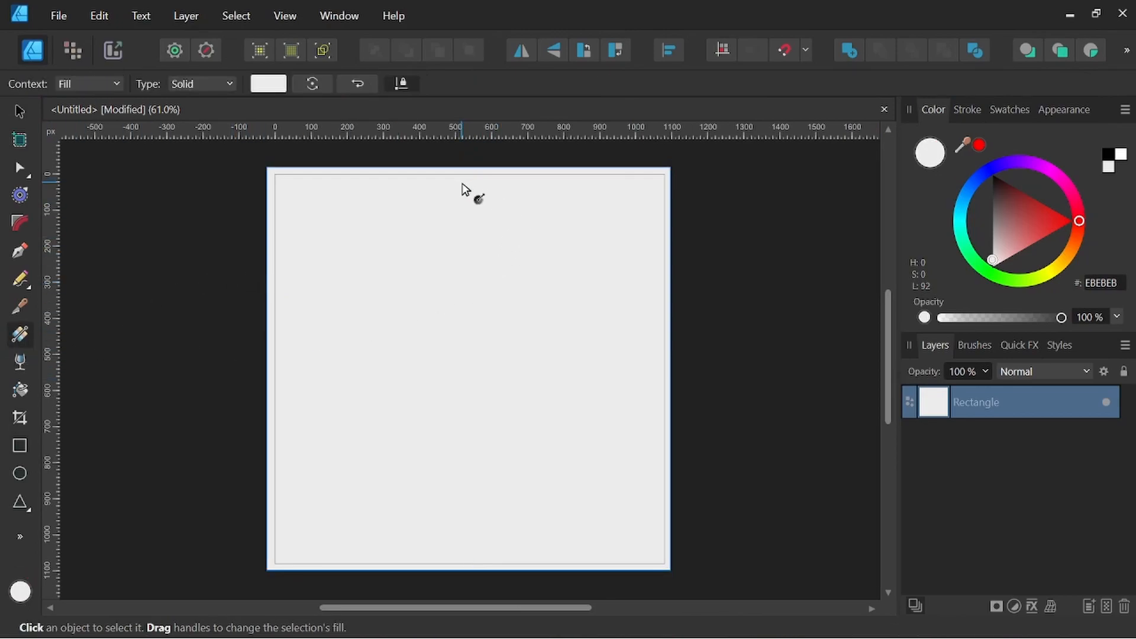
left_click_drag(462, 183, 464, 495)
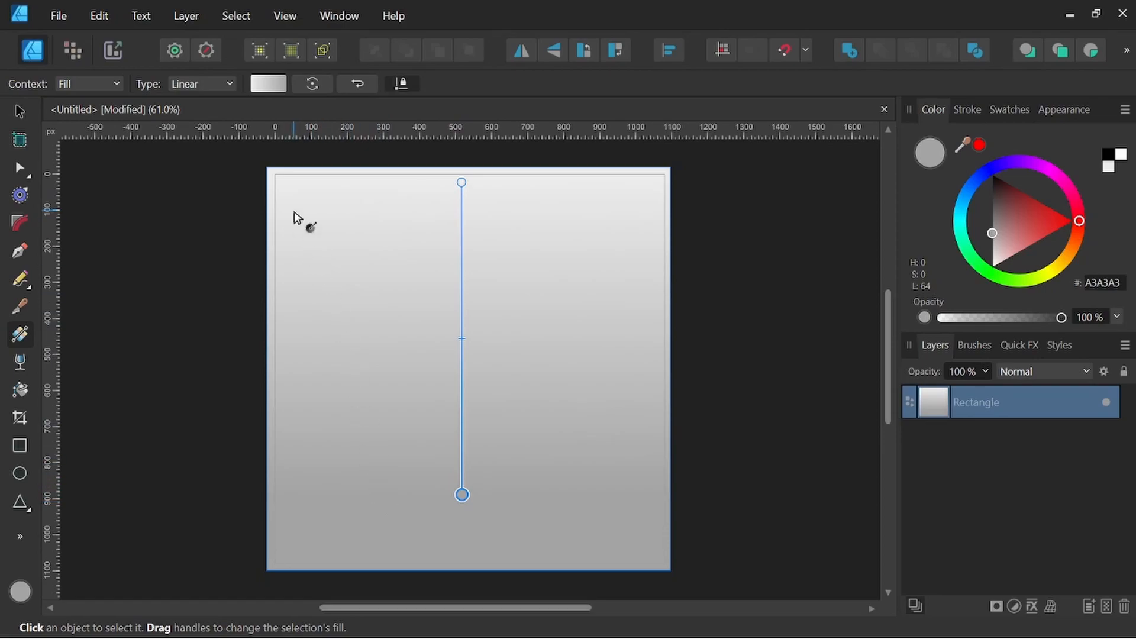
Set the start stop of the background rectangle's gradient to blue 1971CB
left_click(265, 91)
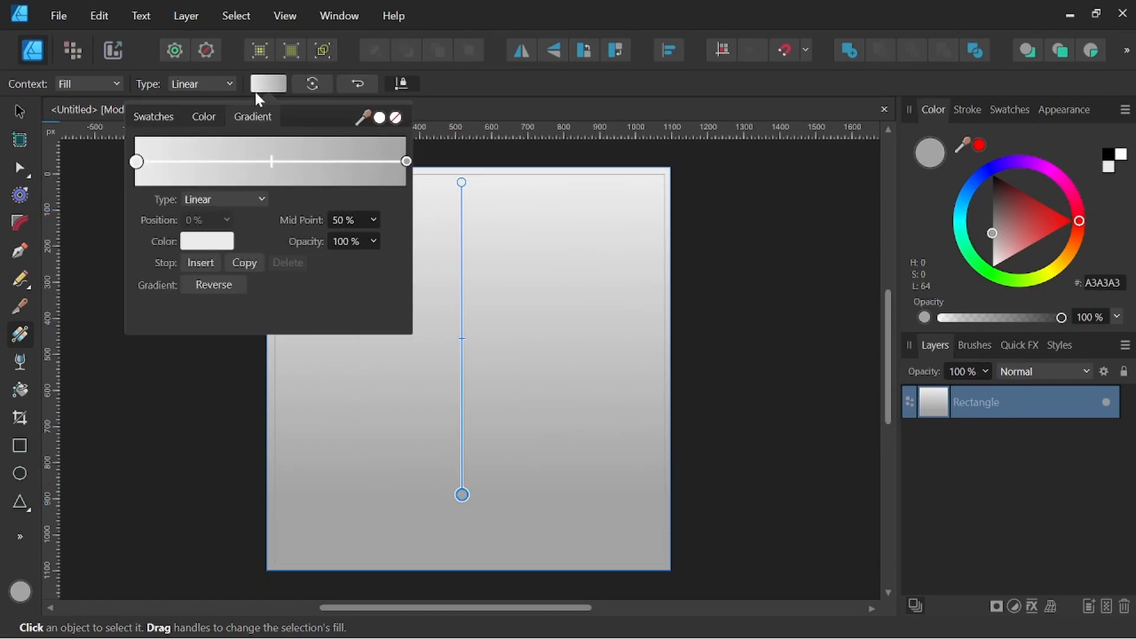
left_click(137, 162)
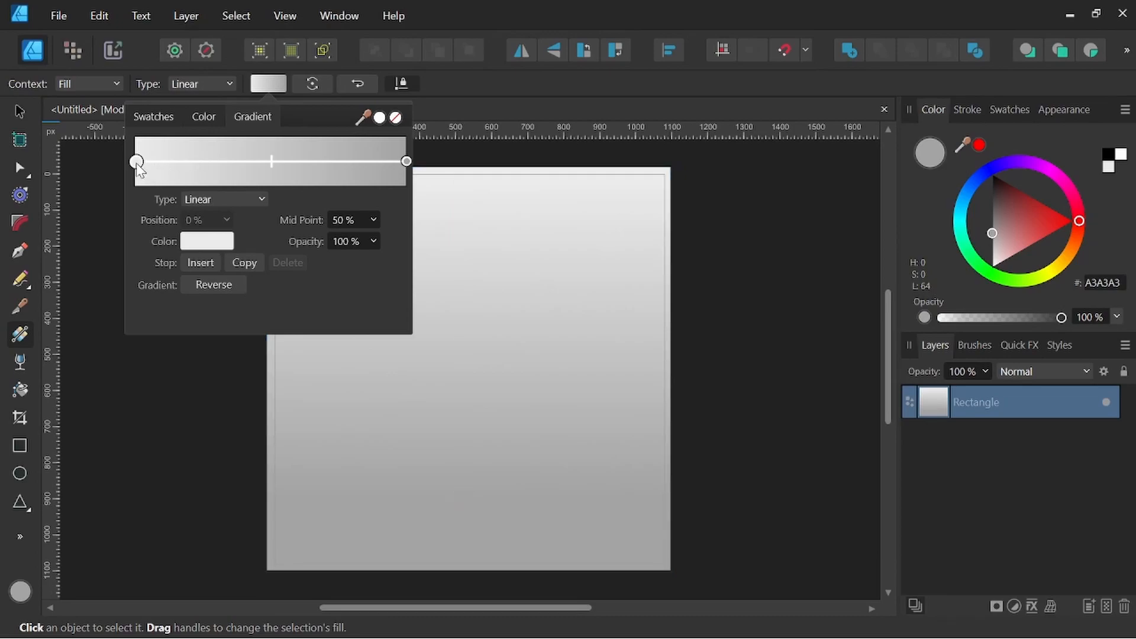
left_click(206, 247)
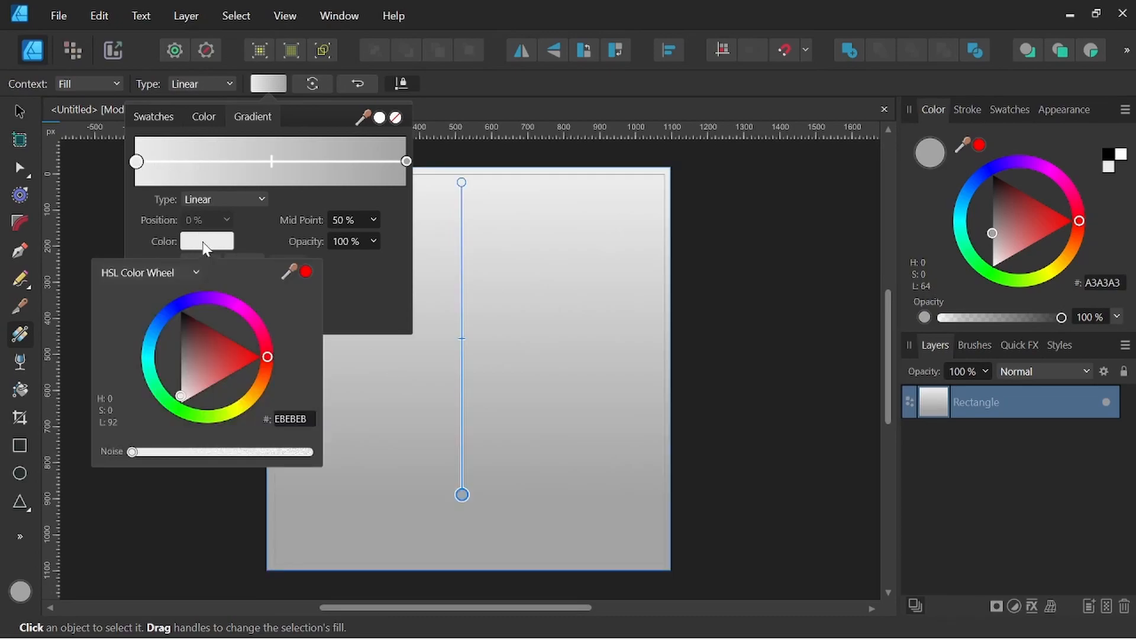
left_click(153, 339)
left_click(158, 327)
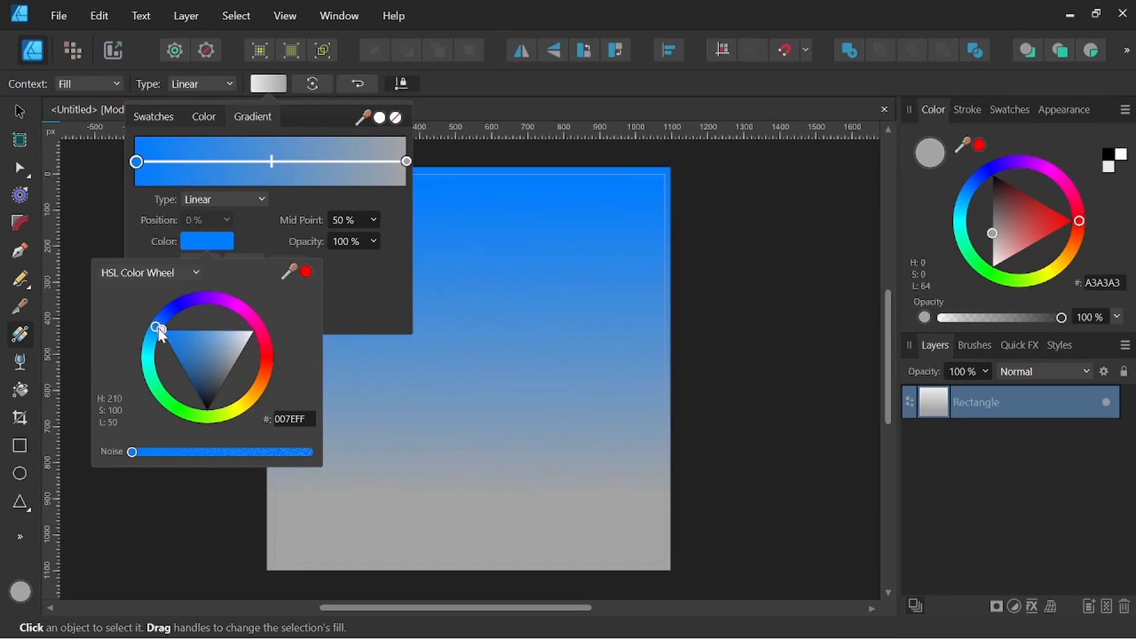
left_click_drag(167, 336, 180, 348)
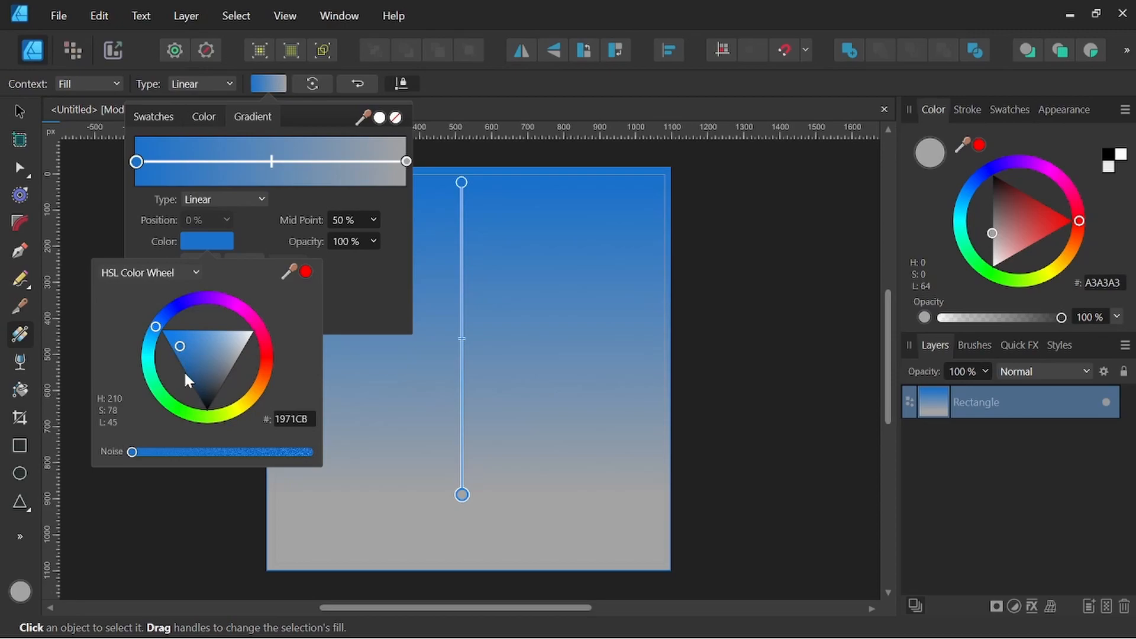
Add a middle stop at 45% to the background gradient and colour it turquoise 25ADCA
left_click(258, 160)
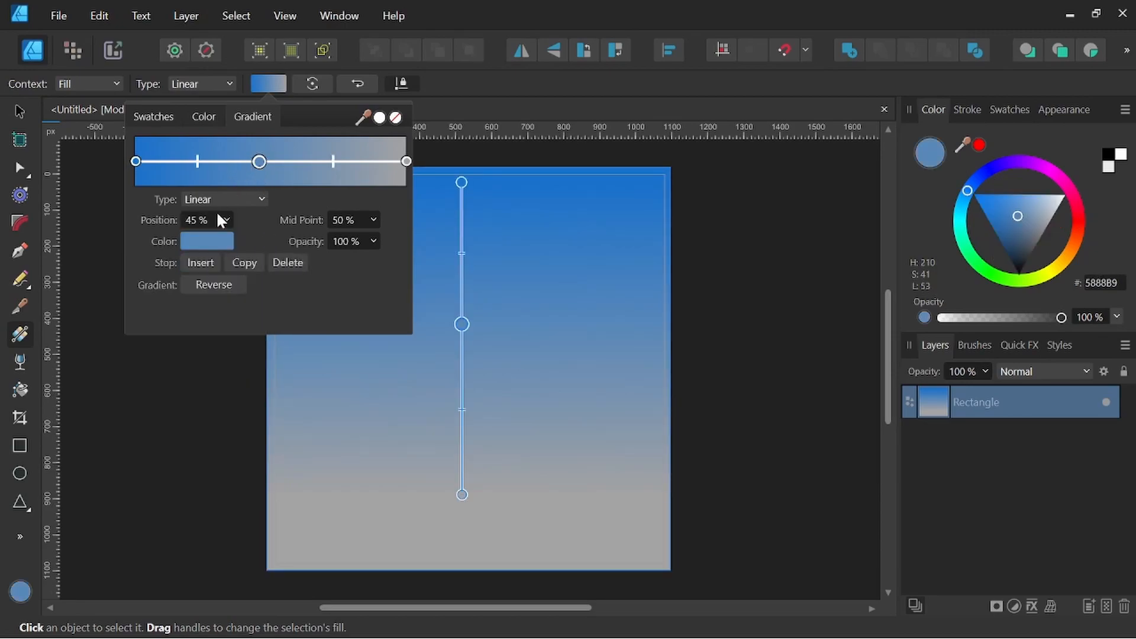
left_click(209, 243)
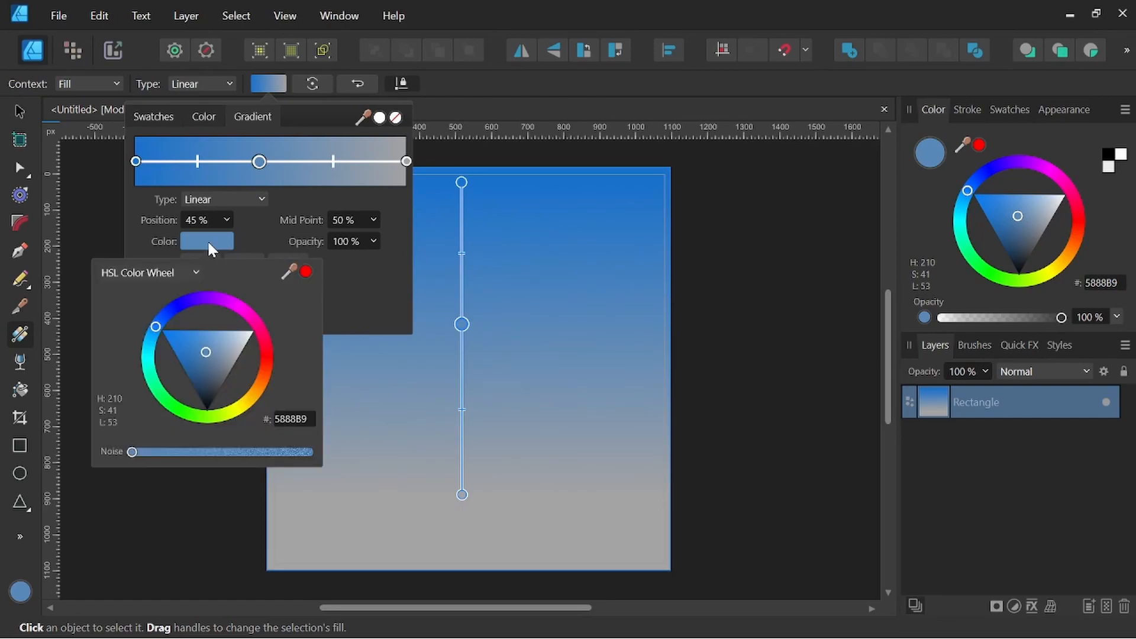
left_click_drag(156, 328, 182, 355)
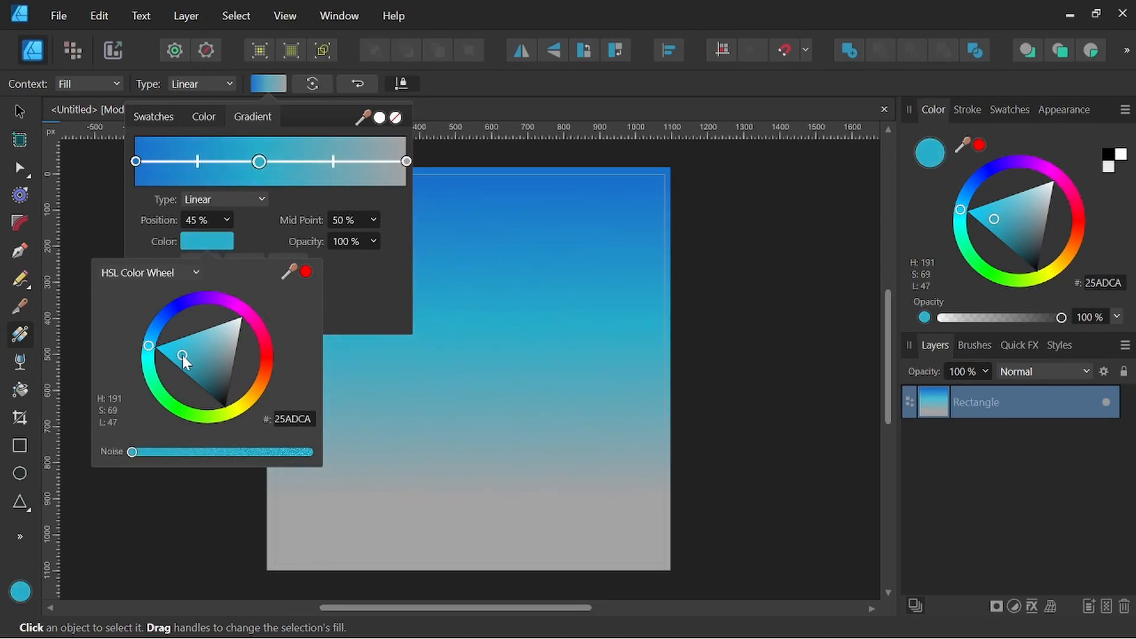
Set the background gradient's end stop to pale yellow E8E697 and shorten the gradient to end a little below mid-page
left_click(407, 161)
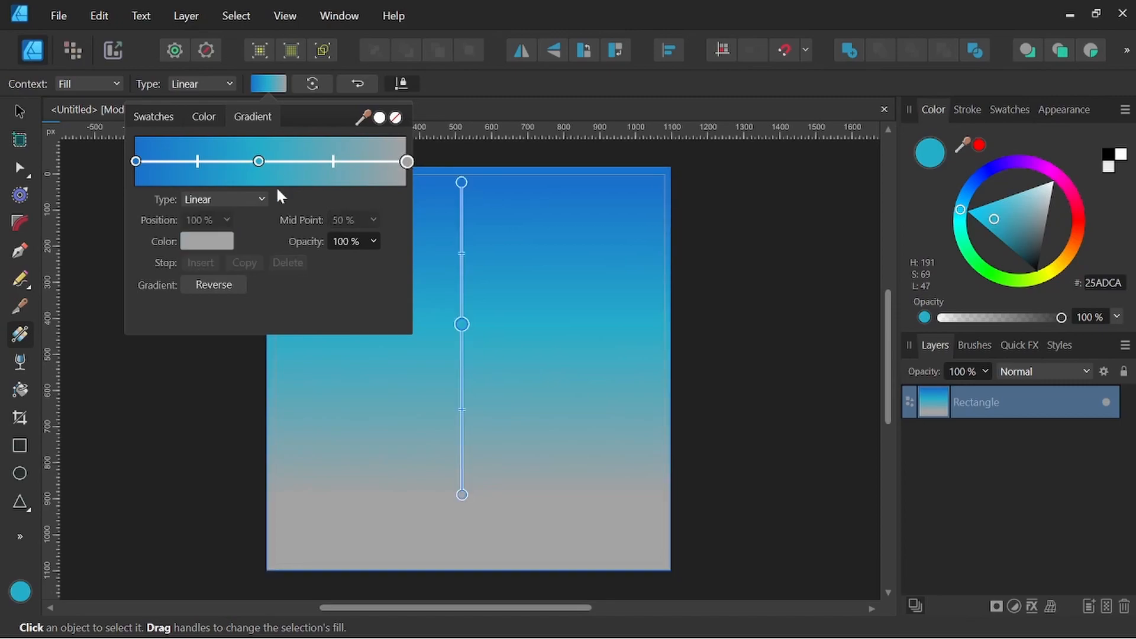
left_click(196, 239)
left_click_drag(242, 412, 243, 411)
left_click_drag(172, 366, 188, 375)
left_click_drag(462, 490, 461, 404)
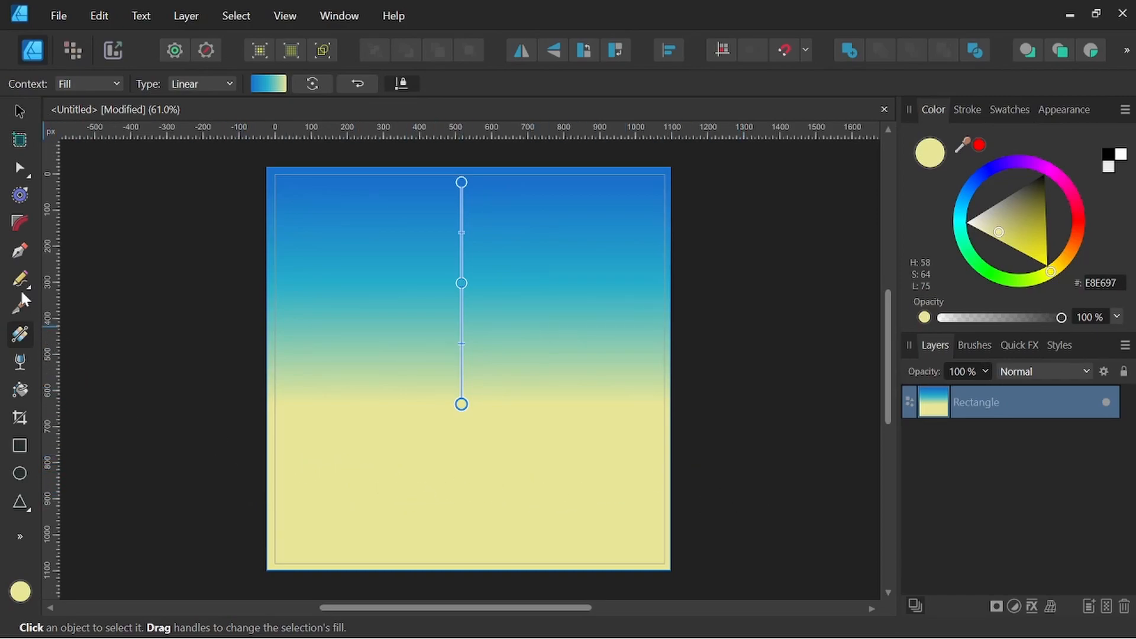
Draw a closed sand shape with the Pen tool, with a wavy two-hump upper edge and straight sides beyond the page's lower part
left_click(19, 250)
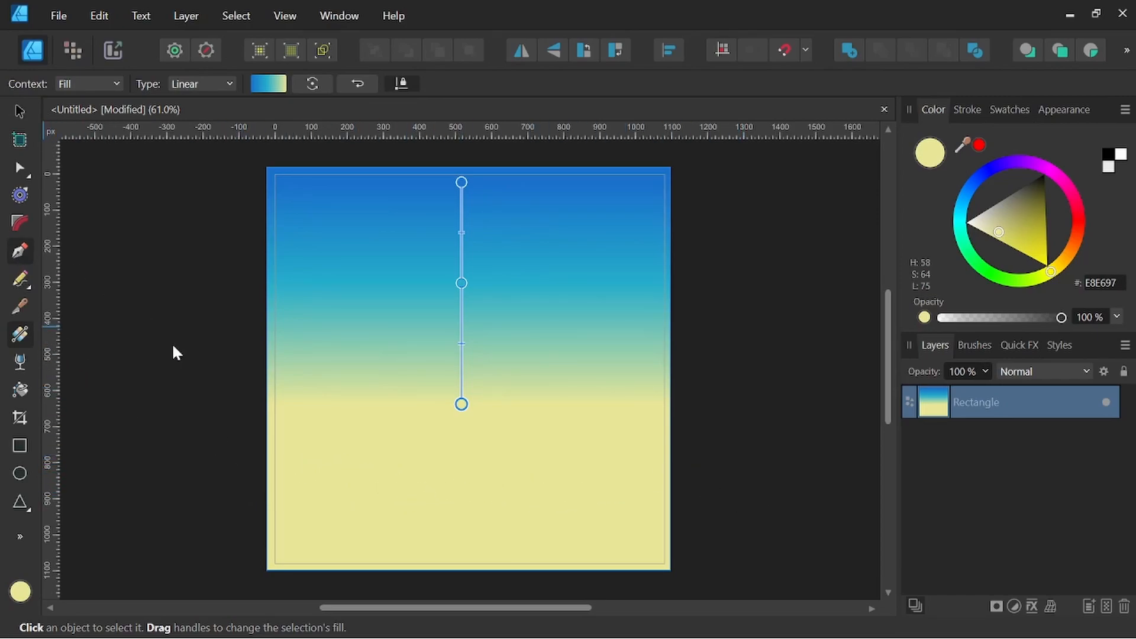
left_click(254, 474)
left_click_drag(365, 452, 522, 473)
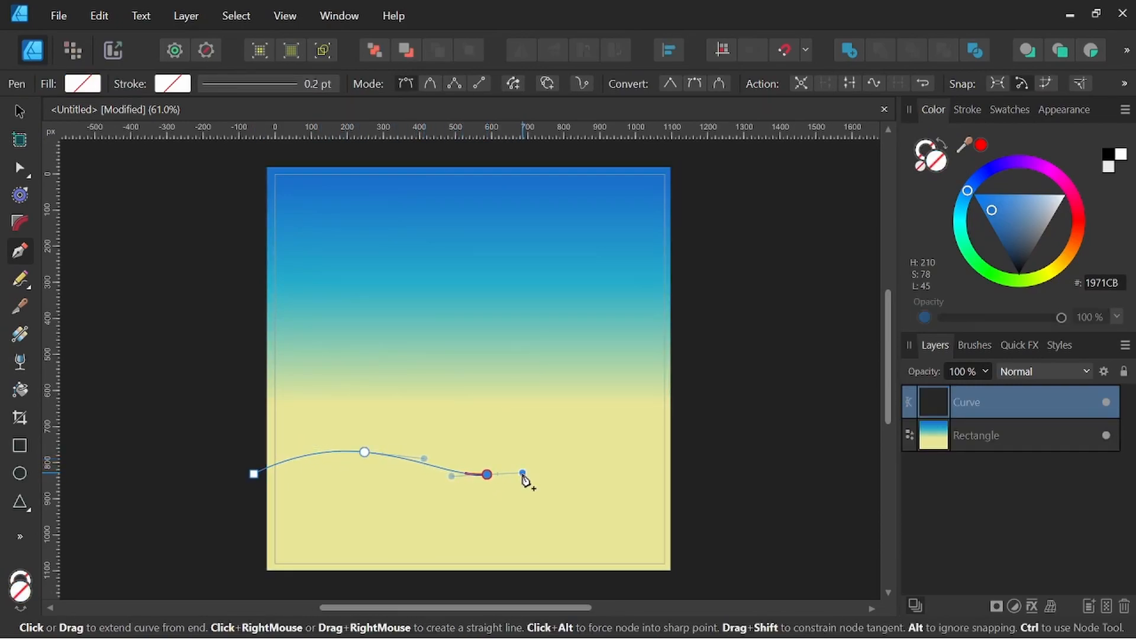
left_click_drag(589, 457, 720, 473)
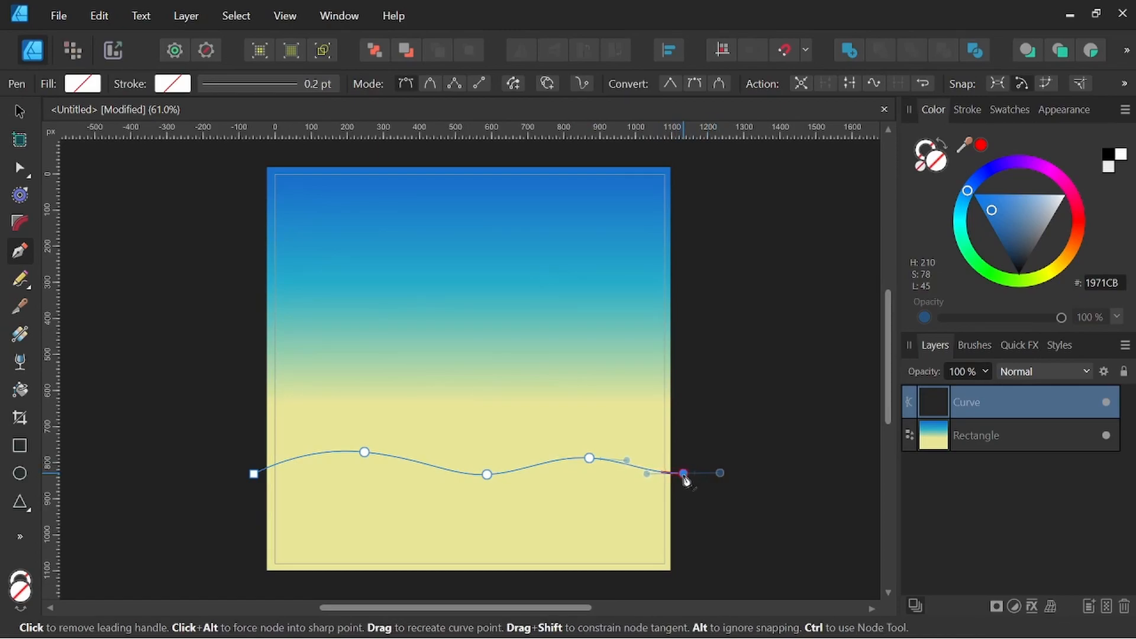
left_click(685, 476)
left_click(684, 578)
left_click(254, 578)
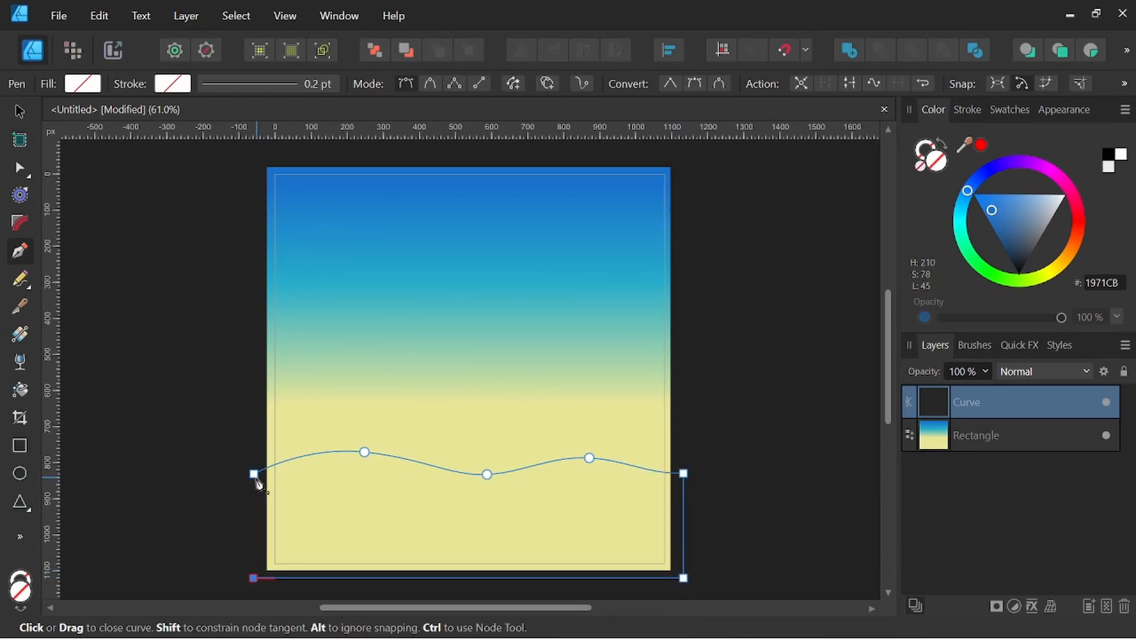
left_click(254, 473)
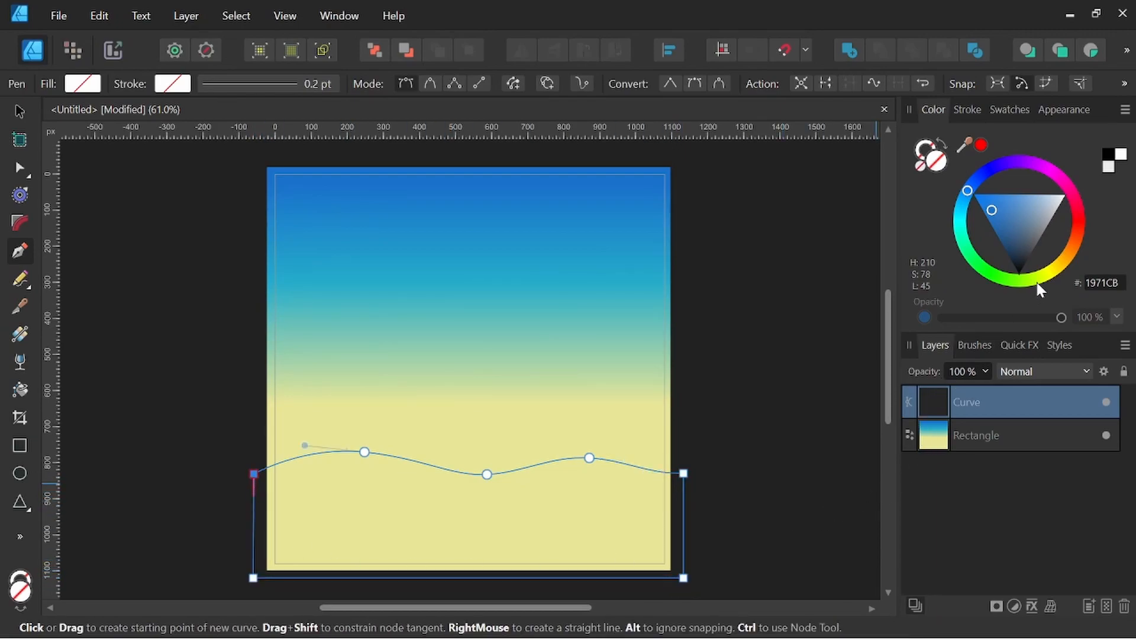
Fill the wavy sand shape with light orange-brown D7995A
left_click(1071, 252)
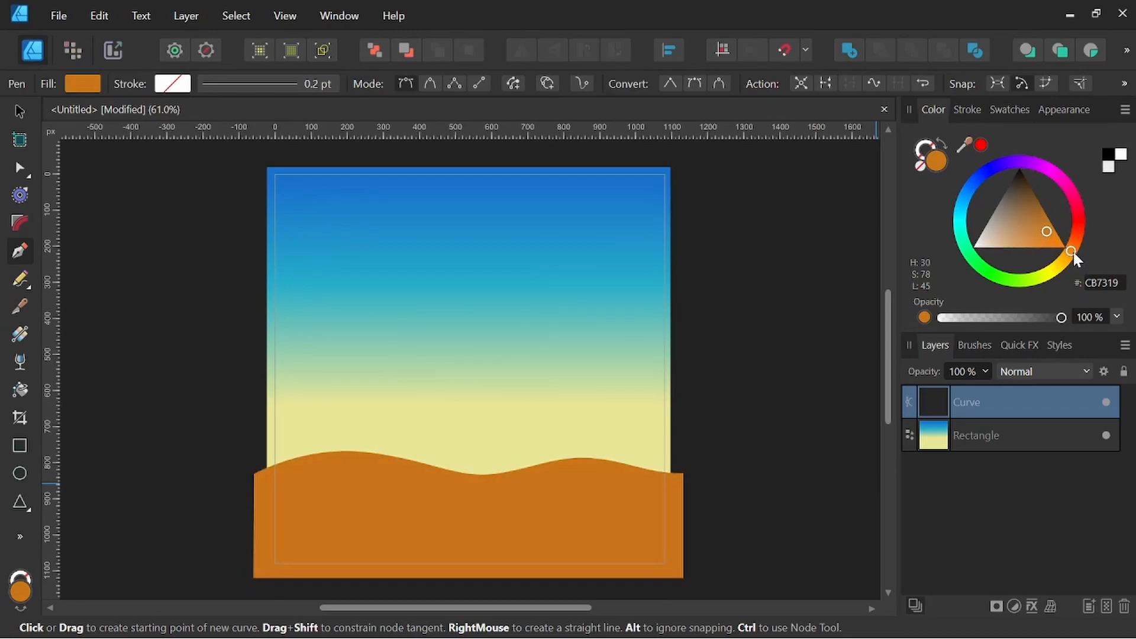
left_click(1027, 235)
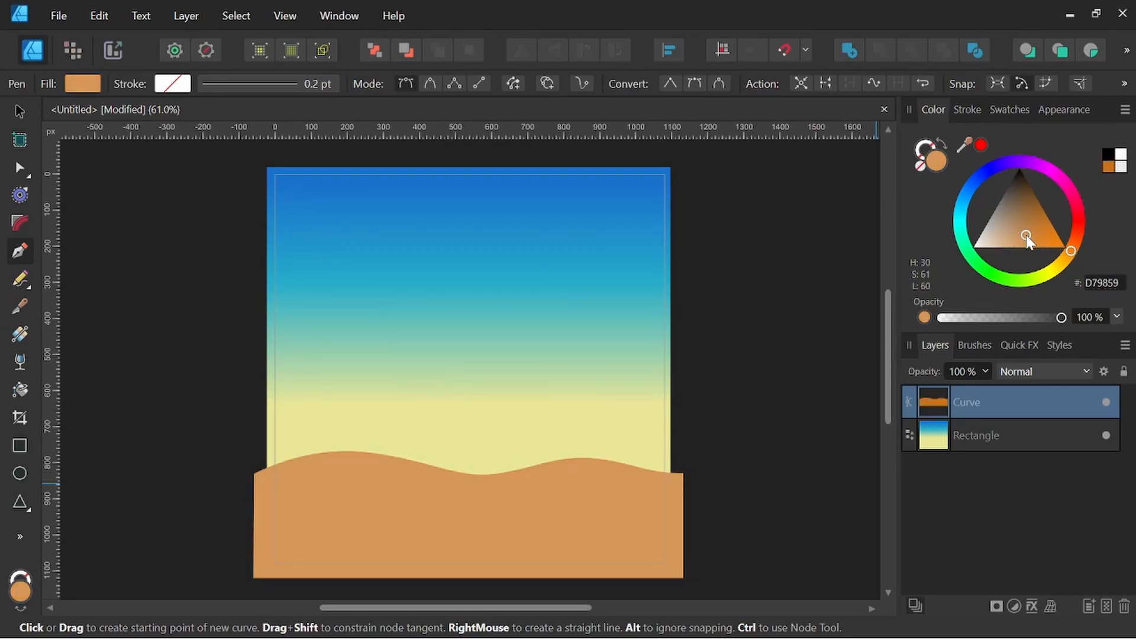
left_click_drag(1028, 239, 1027, 236)
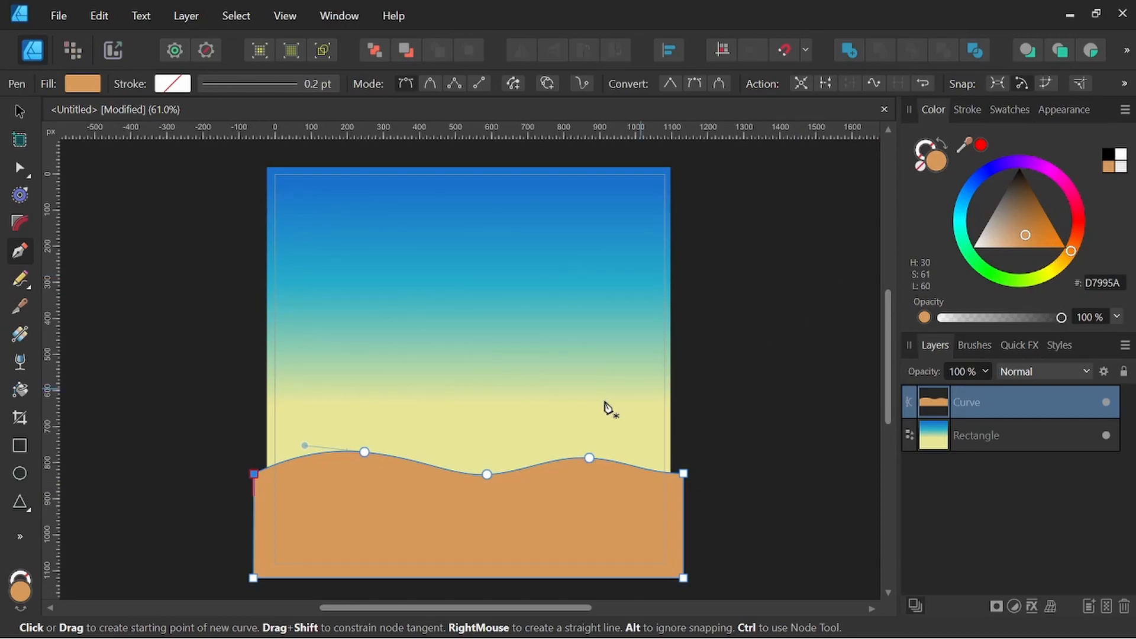
Apply a vertical linear gradient to the sand shape with its lower end stop in brown 8C5F3A, and deselect the shape
left_click(21, 336)
left_click_drag(476, 462, 478, 564)
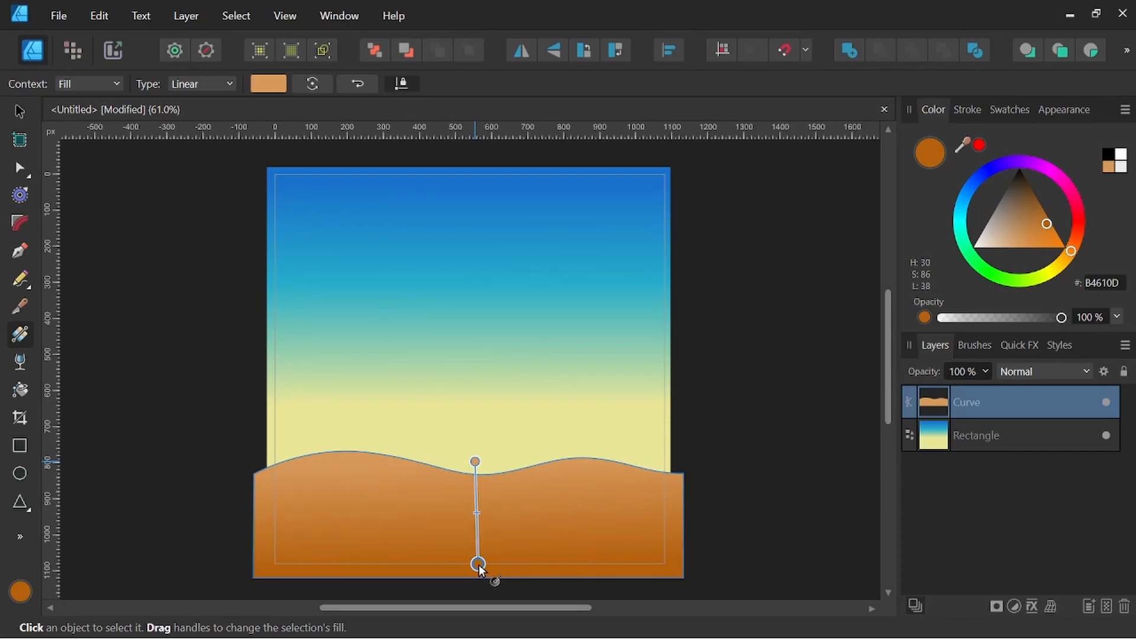
left_click(262, 83)
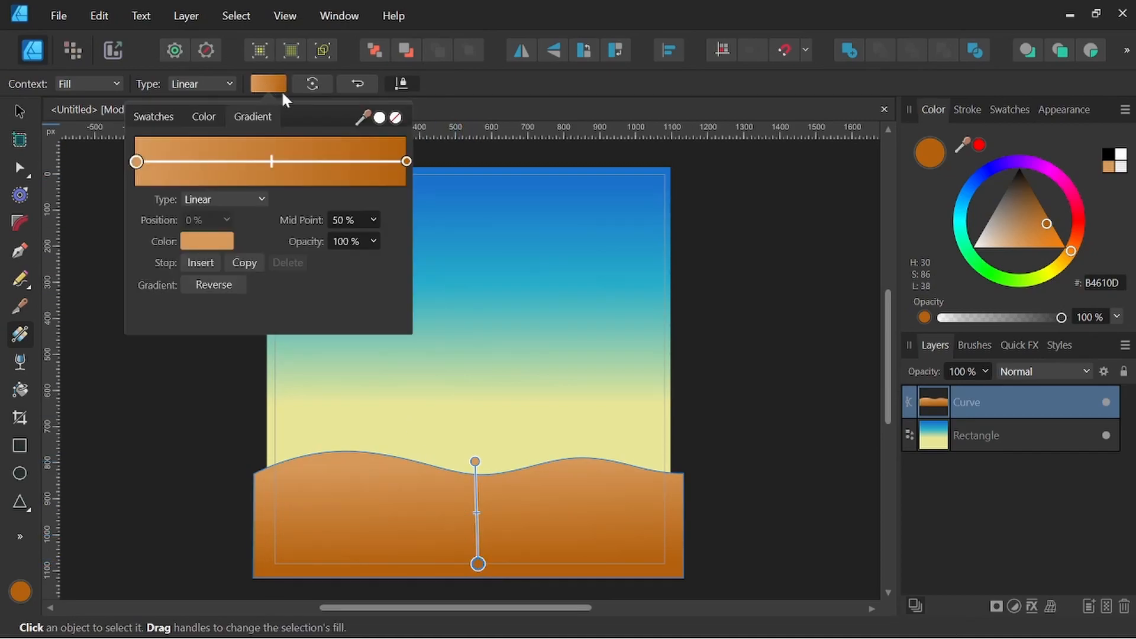
left_click(406, 161)
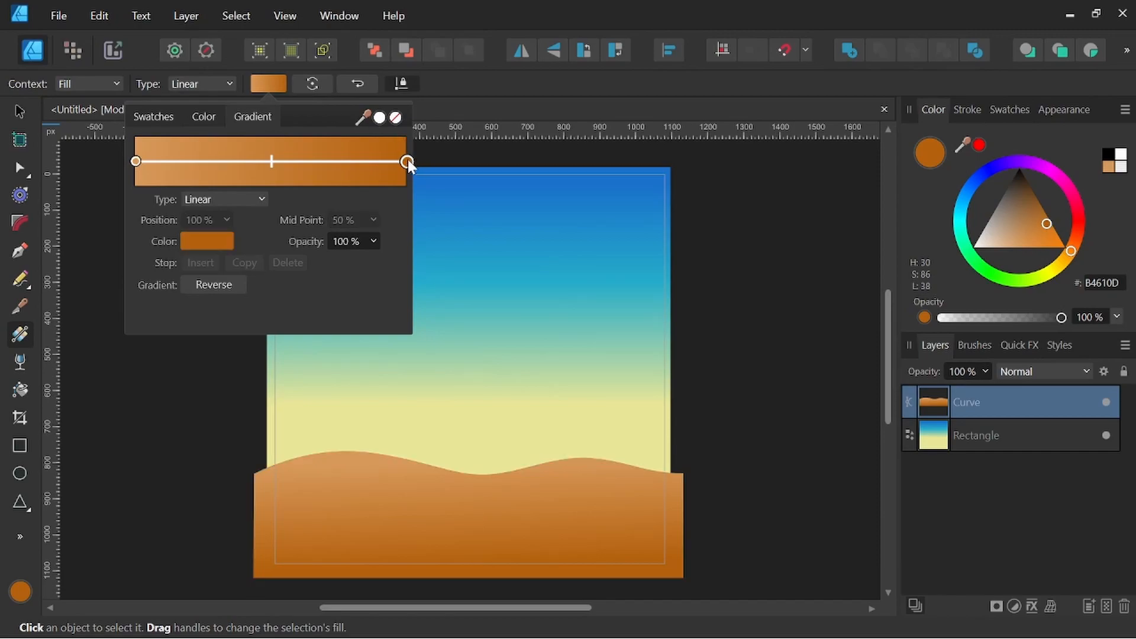
left_click(223, 241)
left_click_drag(259, 386, 211, 347)
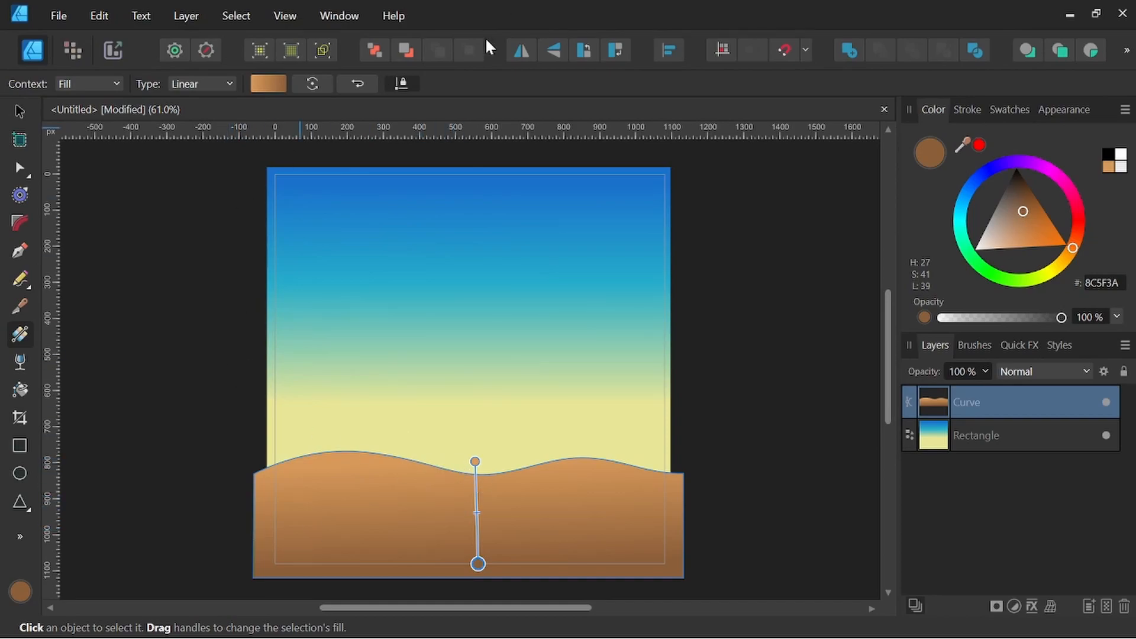
left_click(19, 111)
key("ctrl+d")
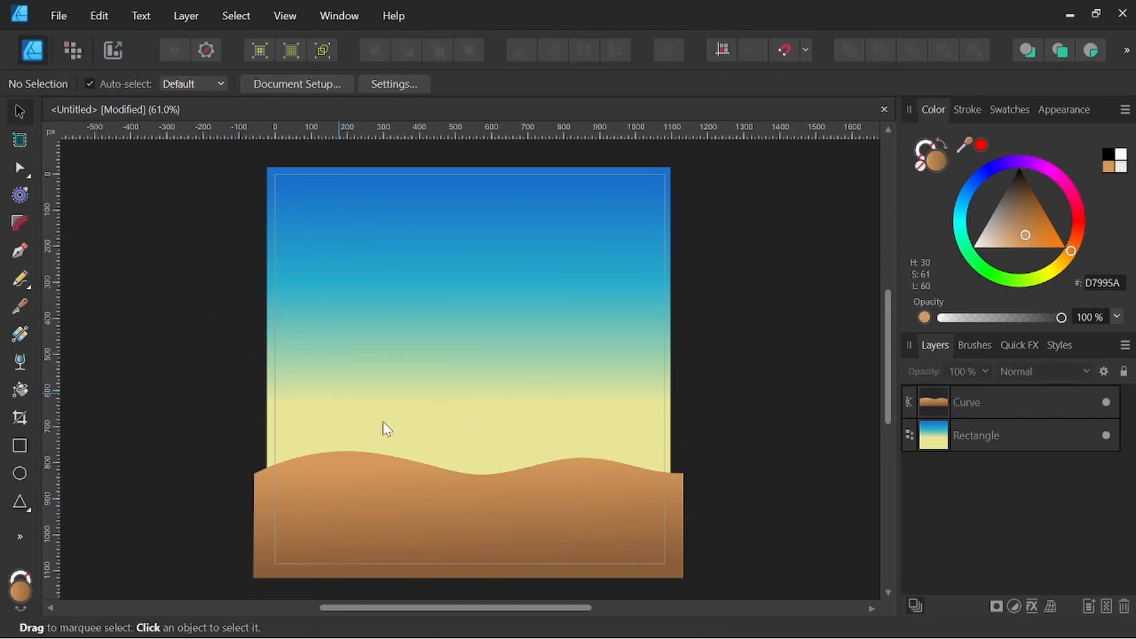
Draw a closed shadow shape with the Pen tool over the sand's lower part, with a sagging upper edge and sides extending beyond the sand
left_click_drag(468, 473, 477, 453)
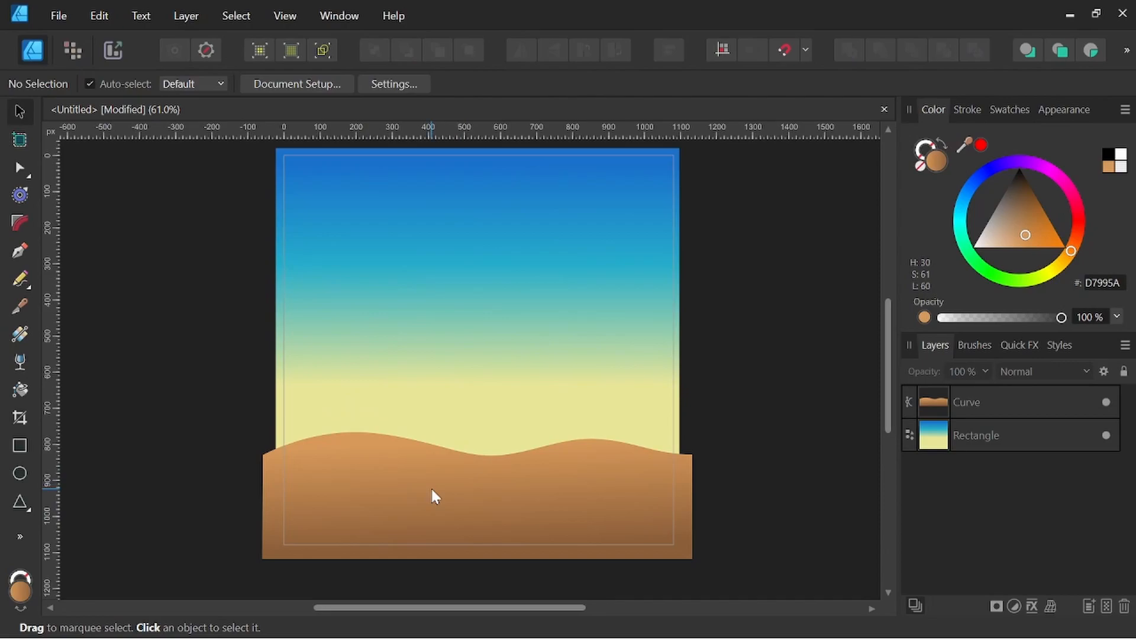
left_click(20, 253)
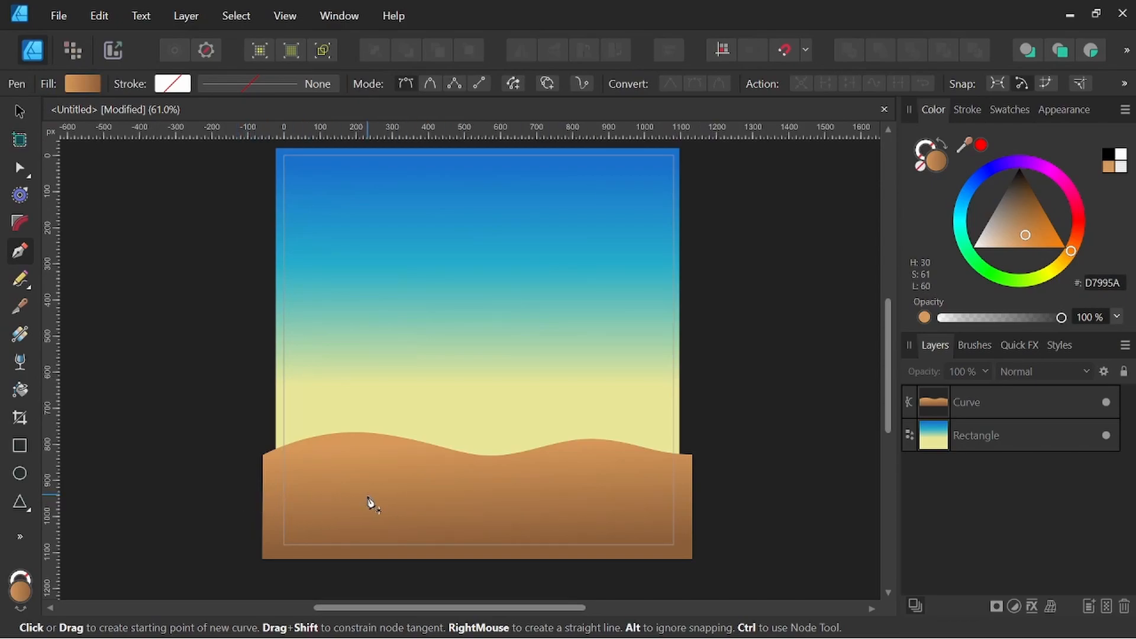
left_click(243, 495)
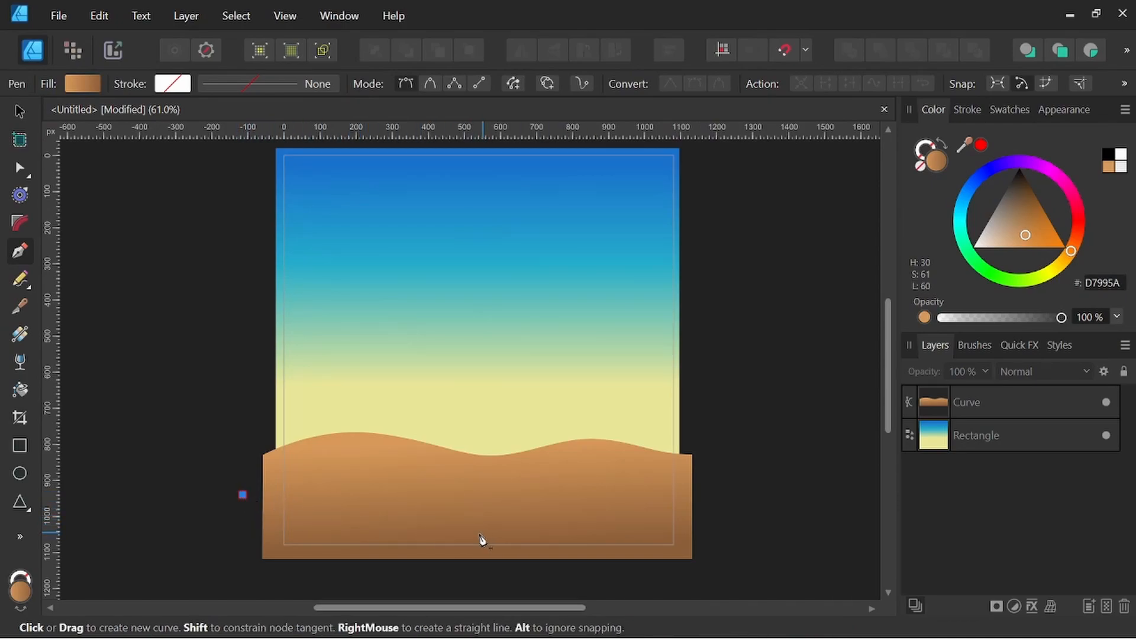
mouse_move(498, 535)
left_mouse_down()
mouse_move(650, 536)
mouse_move(575, 538)
left_mouse_up()
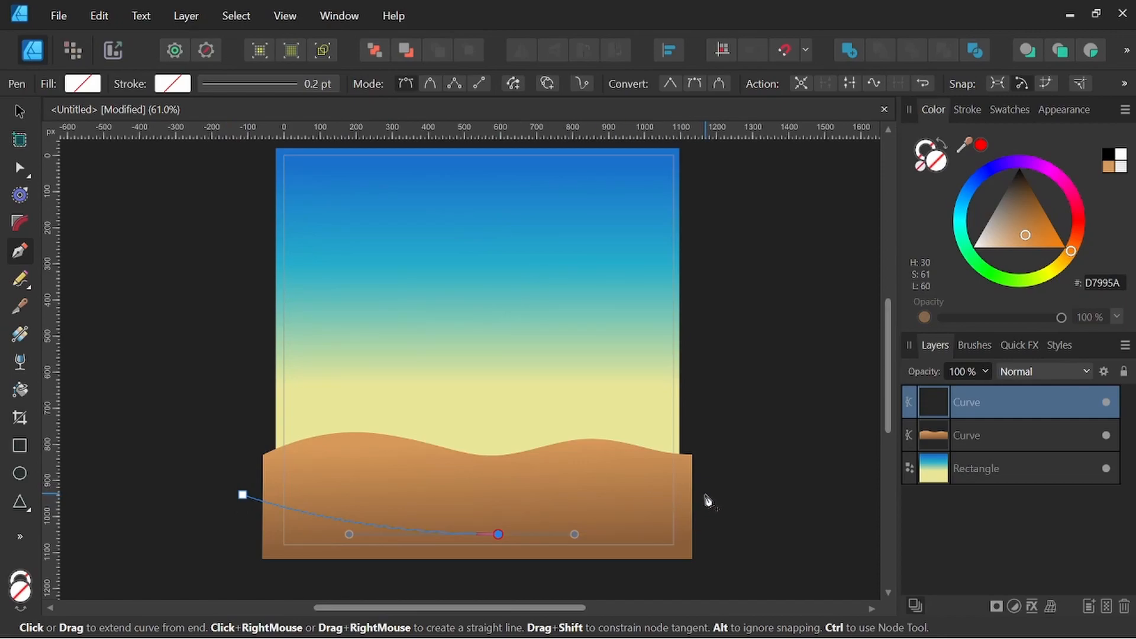
left_click_drag(706, 496, 703, 569)
left_click(251, 569)
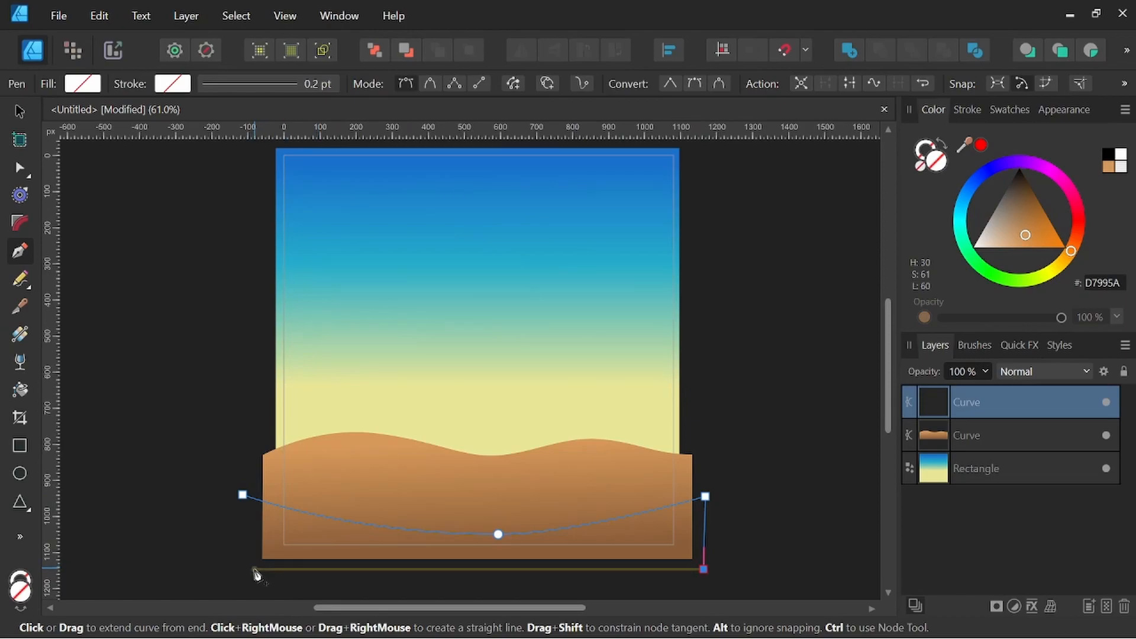
left_click(242, 495)
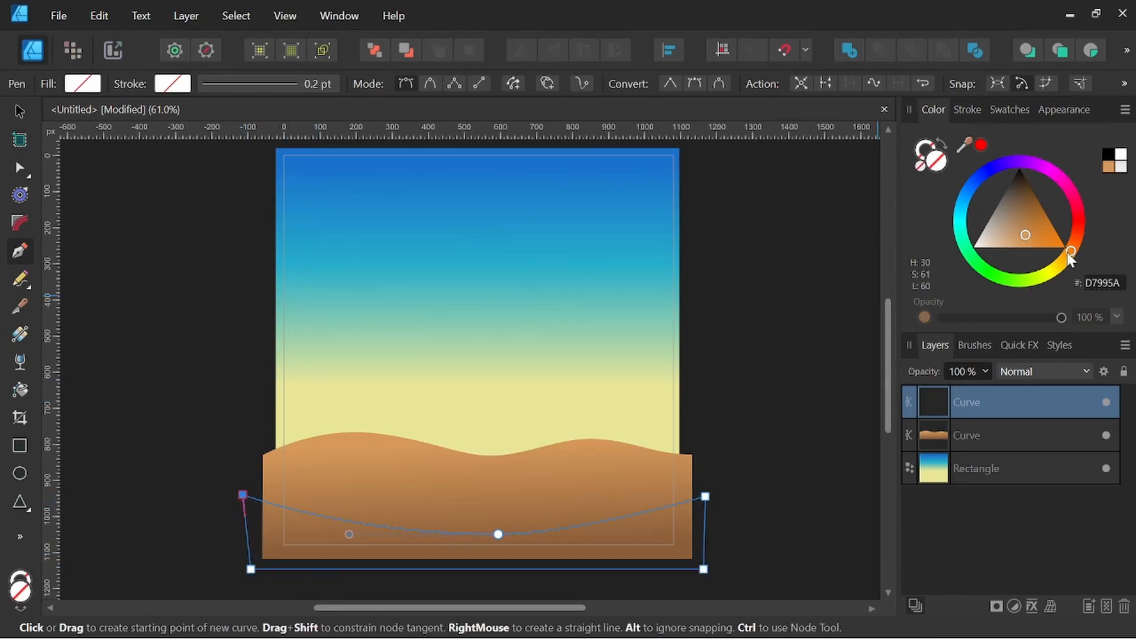
Fill the lower shadow shape with pale beige D9C5B0 and set its blend mode to Multiply
left_click_drag(1025, 237, 996, 240)
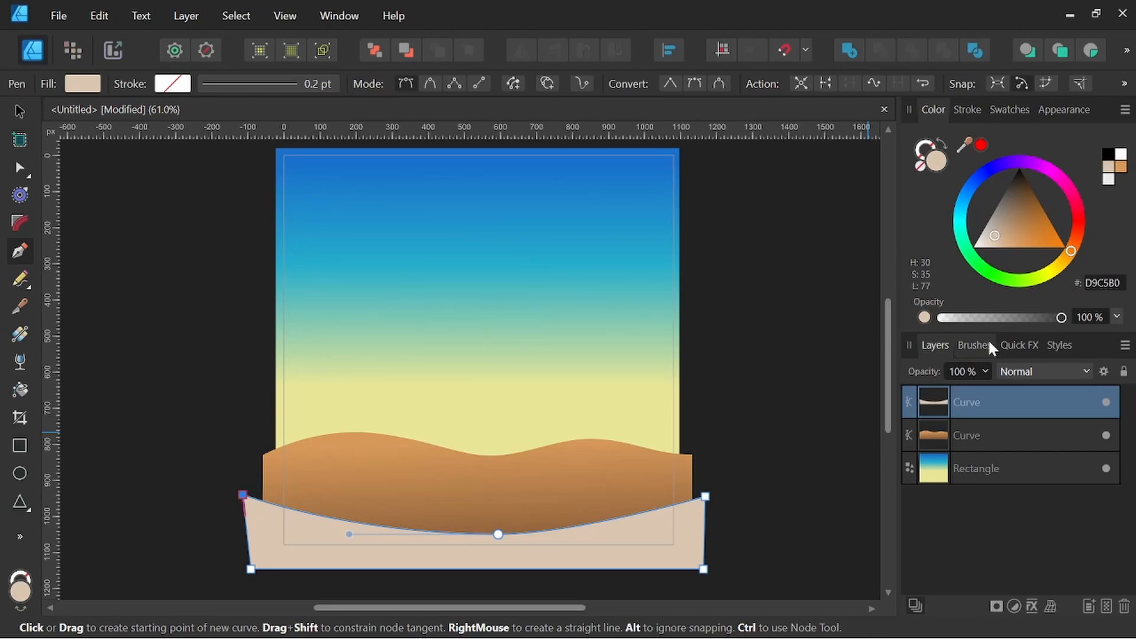
left_click(1083, 371)
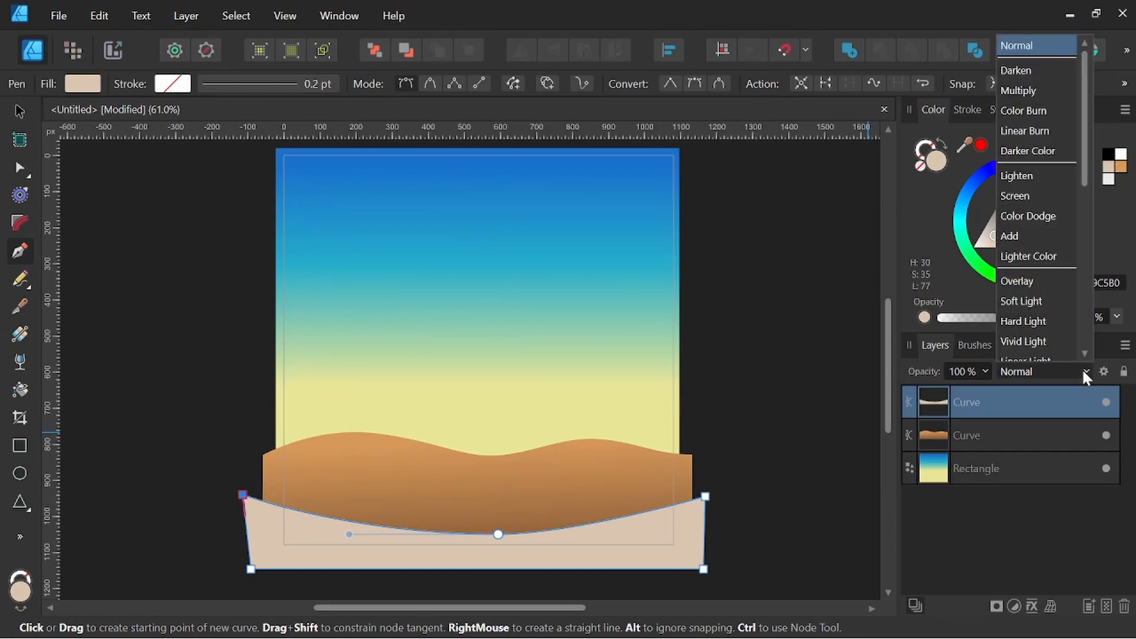
scroll(1079, 336, "down", 1)
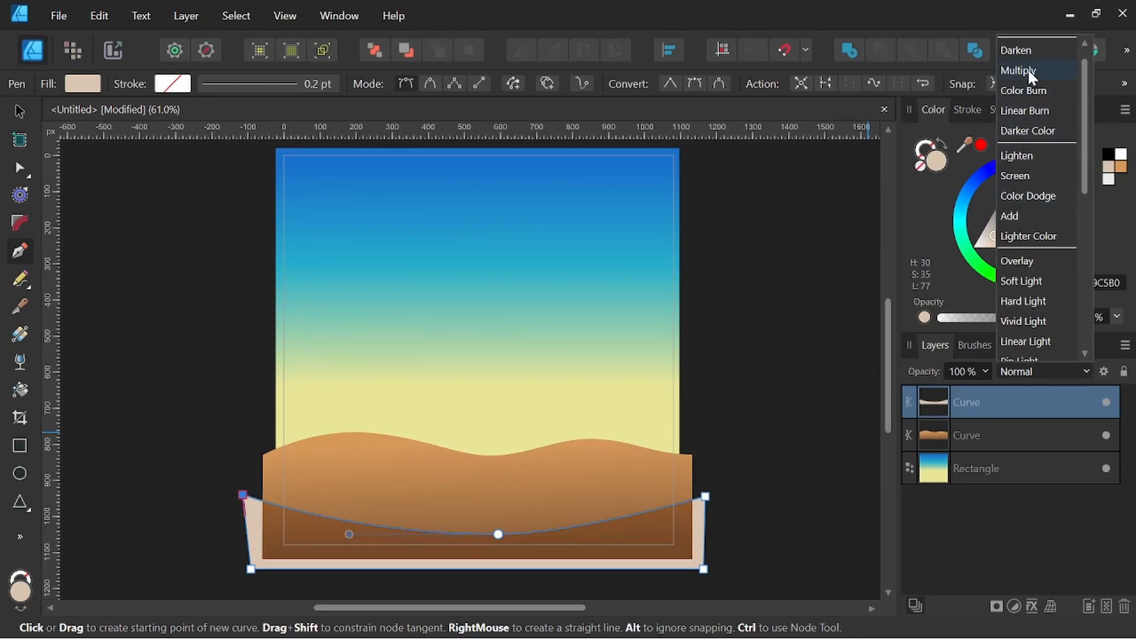
left_click(1031, 73)
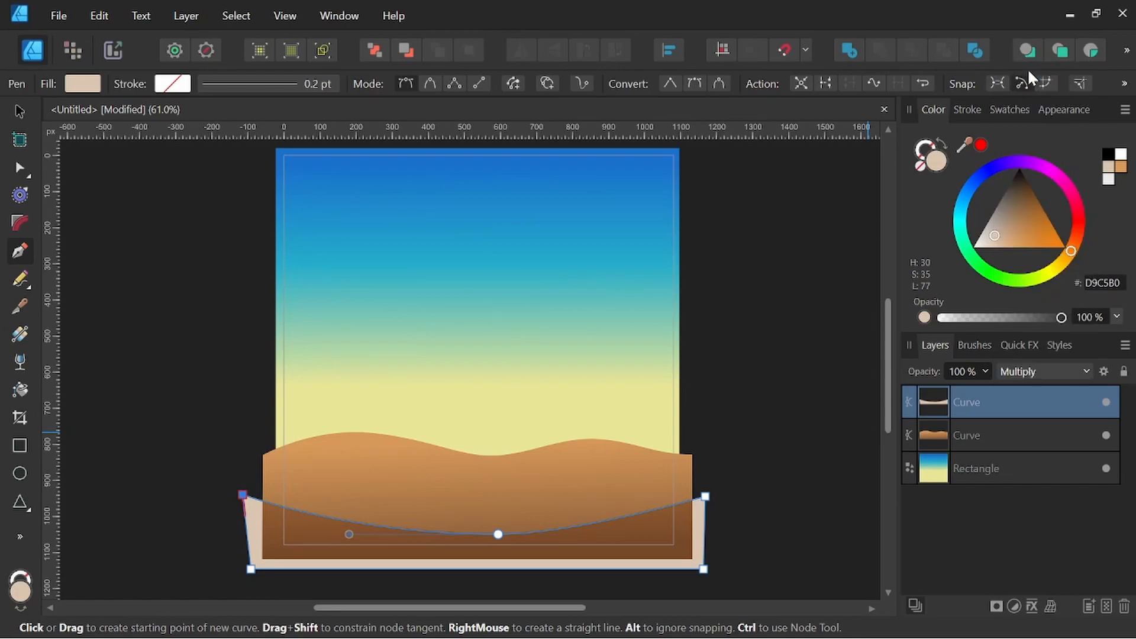
Apply a 15 px Gaussian Blur to the lower shadow shape and clip it inside the sand shape
left_click(1027, 340)
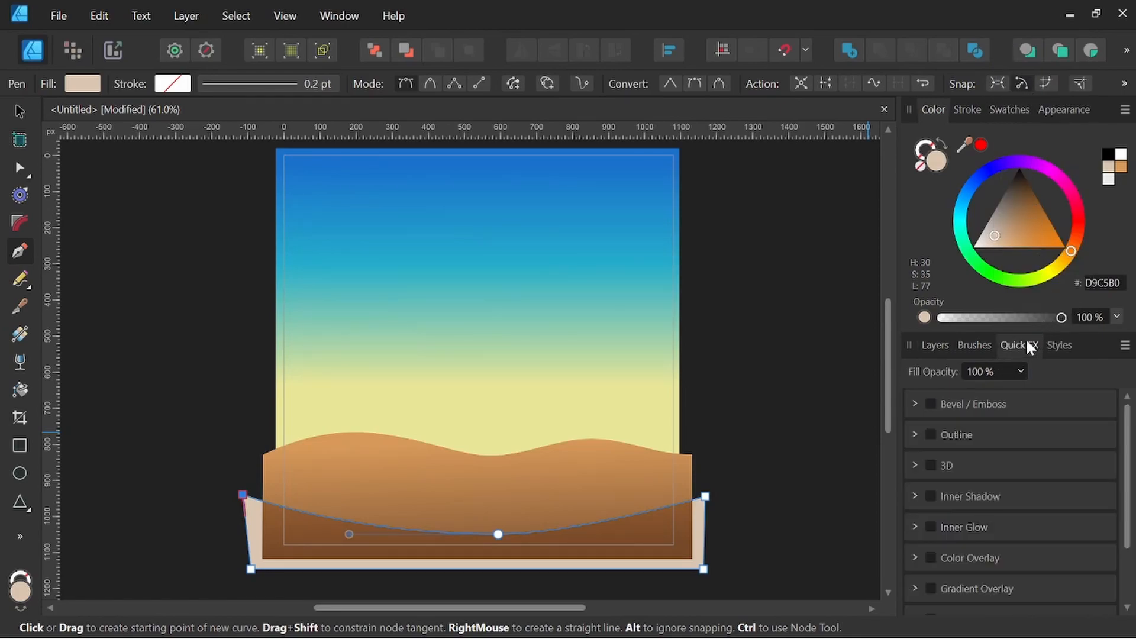
scroll(984, 510, "down", 3)
left_click(929, 600)
scroll(1048, 527, "down", 2)
left_click_drag(964, 580, 997, 587)
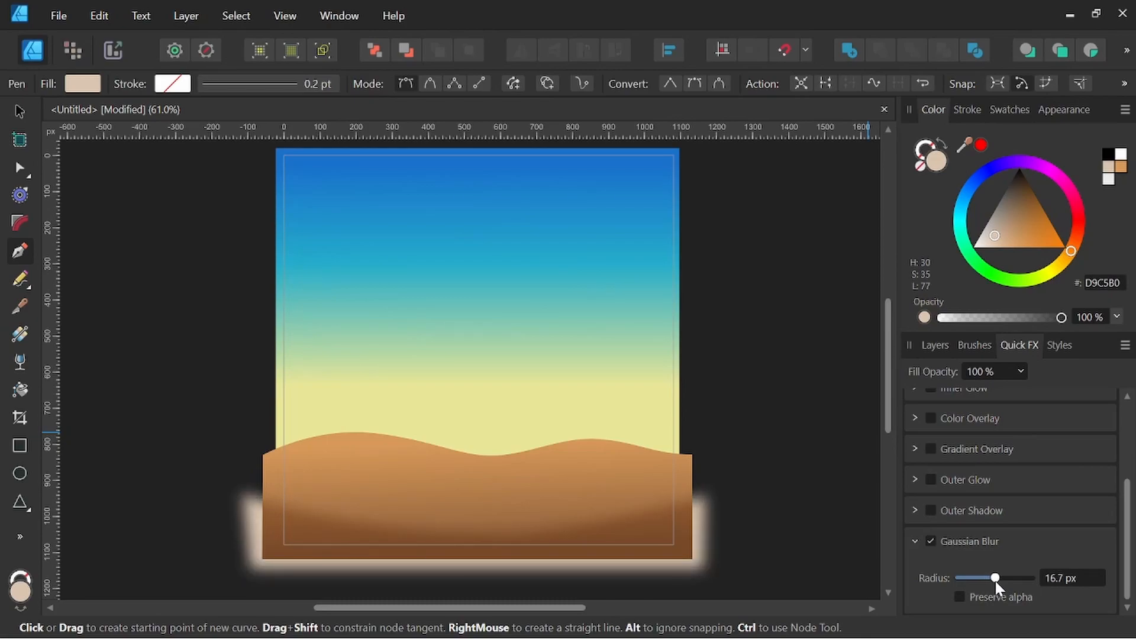
left_click(1050, 578)
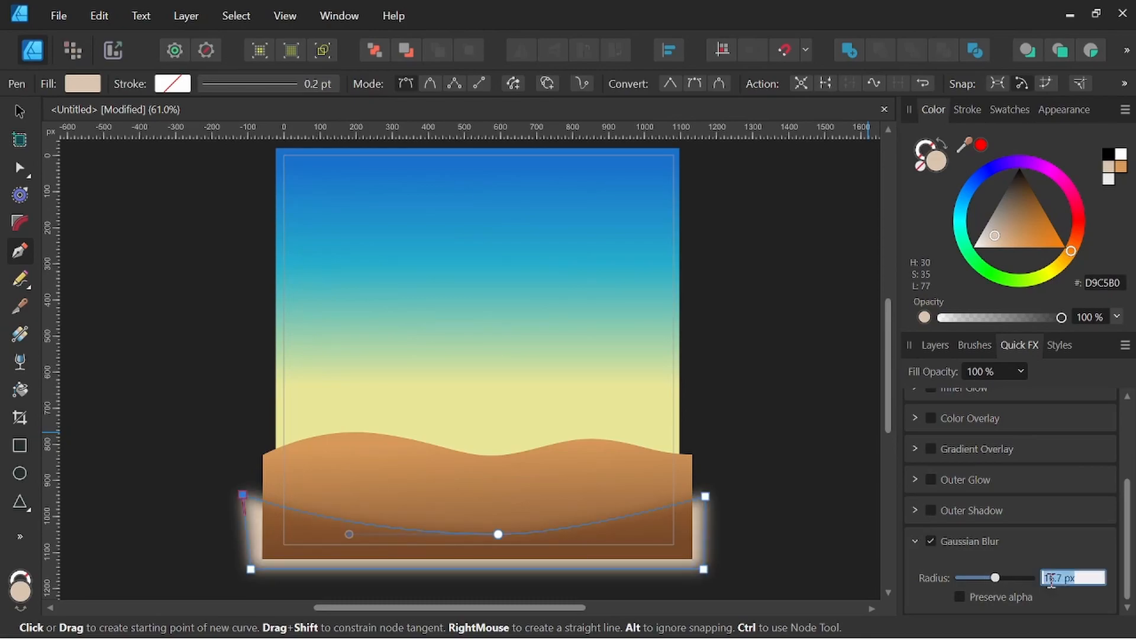
type("15")
key("Return")
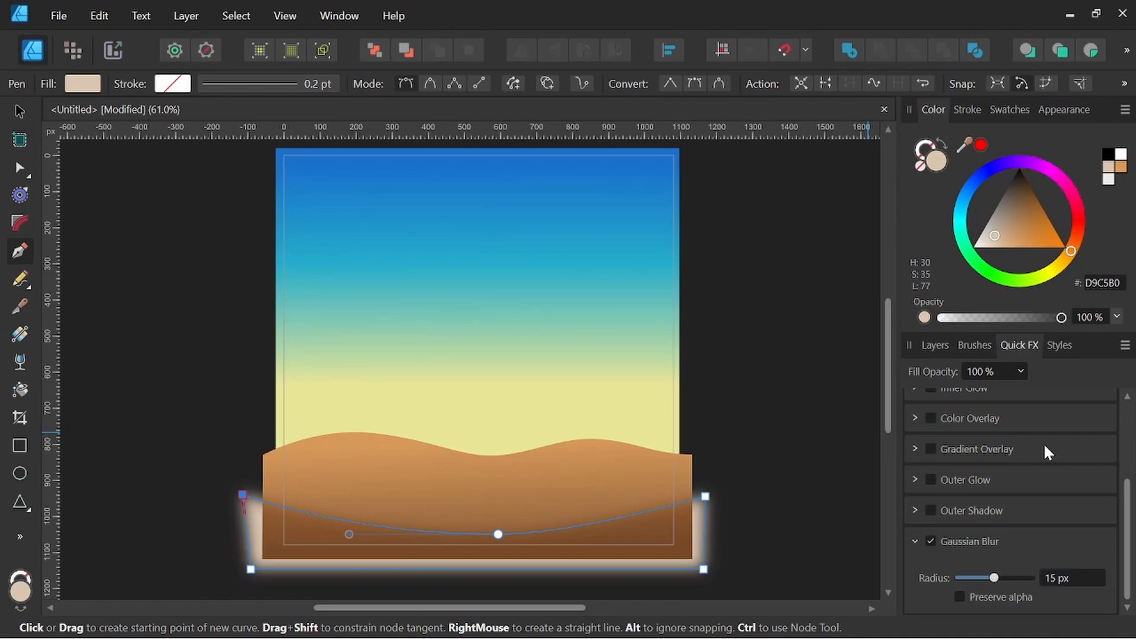
left_click(936, 345)
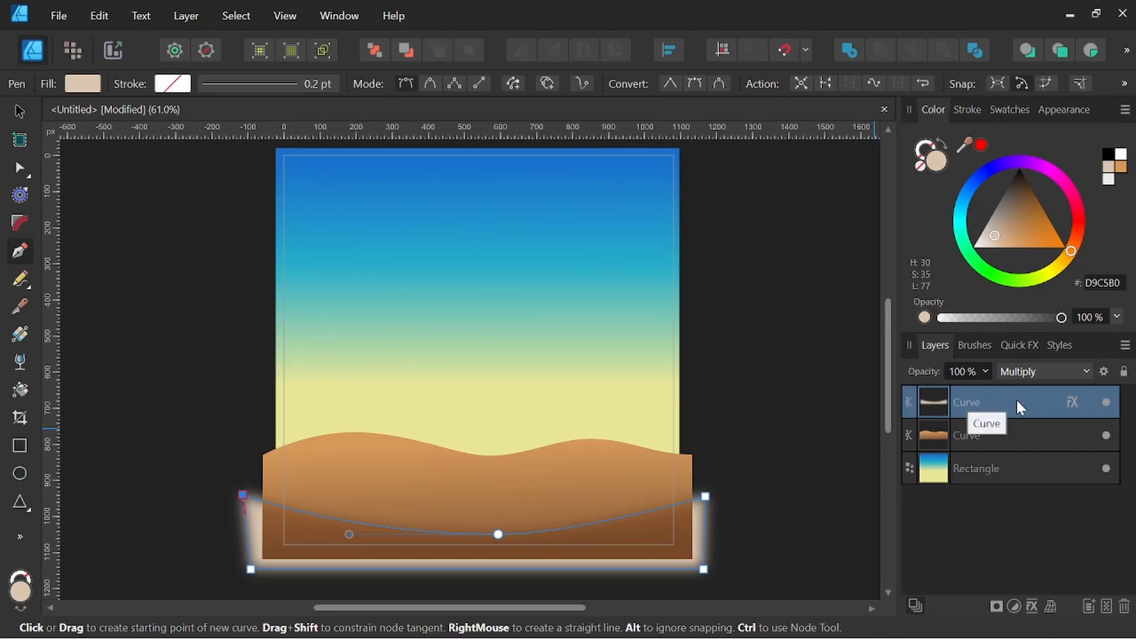
left_click_drag(1017, 400, 1010, 439)
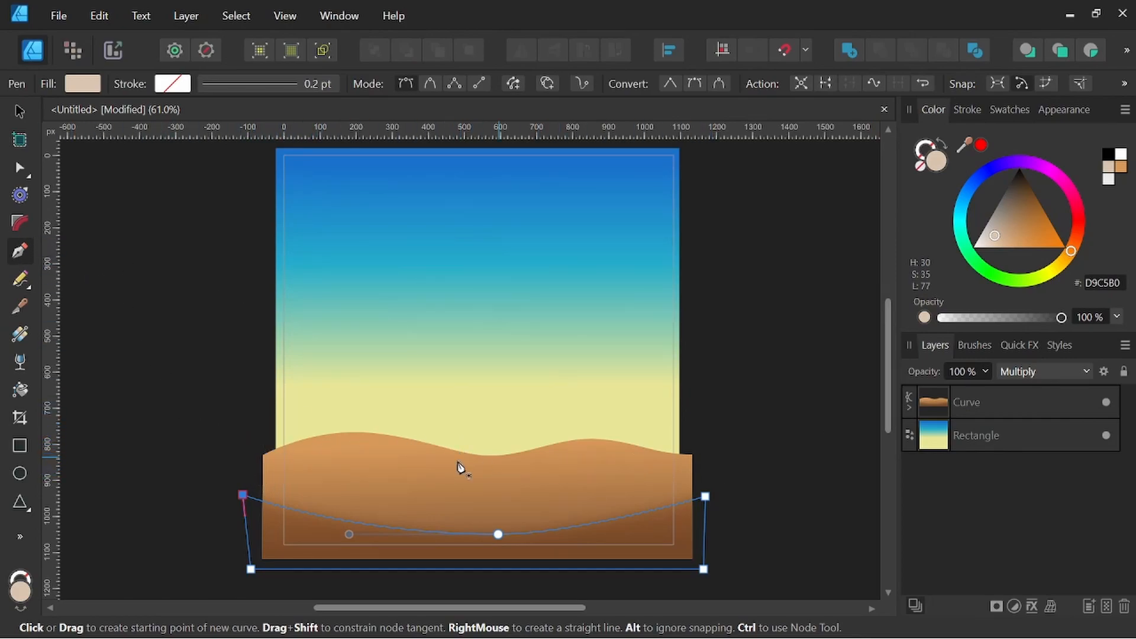
Draw a closed shape with the Pen tool whose wavy lower edge runs just below the sand's ridge and whose upper edge lies above it
left_click(256, 465)
left_click_drag(359, 442, 406, 454)
left_click_drag(491, 464, 515, 464)
left_click_drag(604, 448, 695, 439)
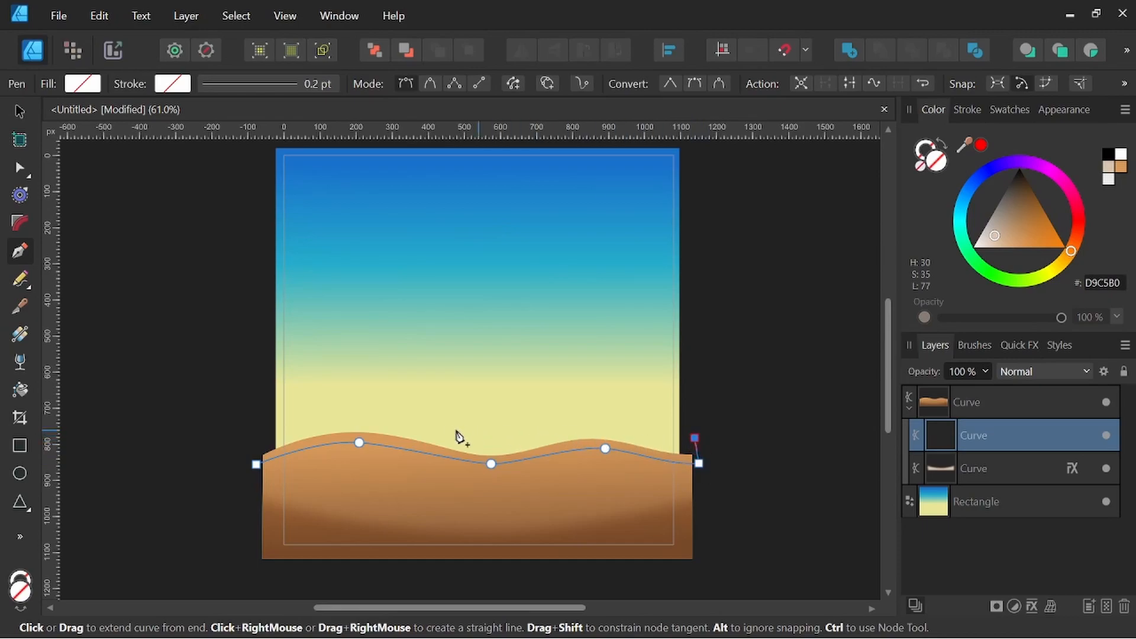
left_click_drag(256, 452, 256, 454)
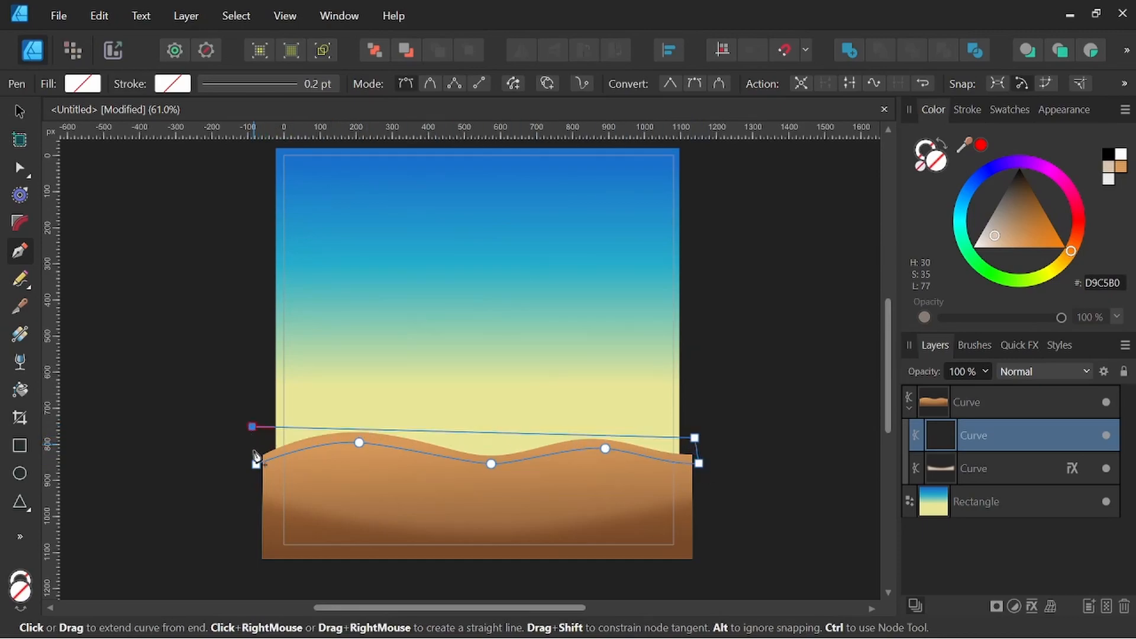
left_click(256, 465)
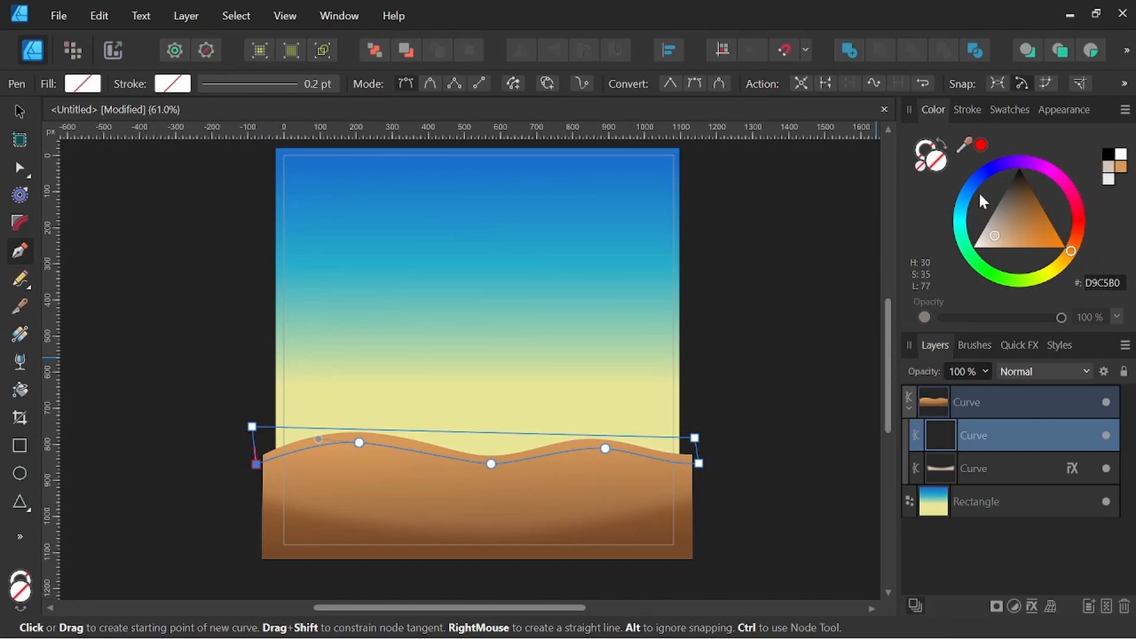
Fill the ridge shape with pale beige D9C5B0 and set its blend mode to Multiply
left_click(1111, 172)
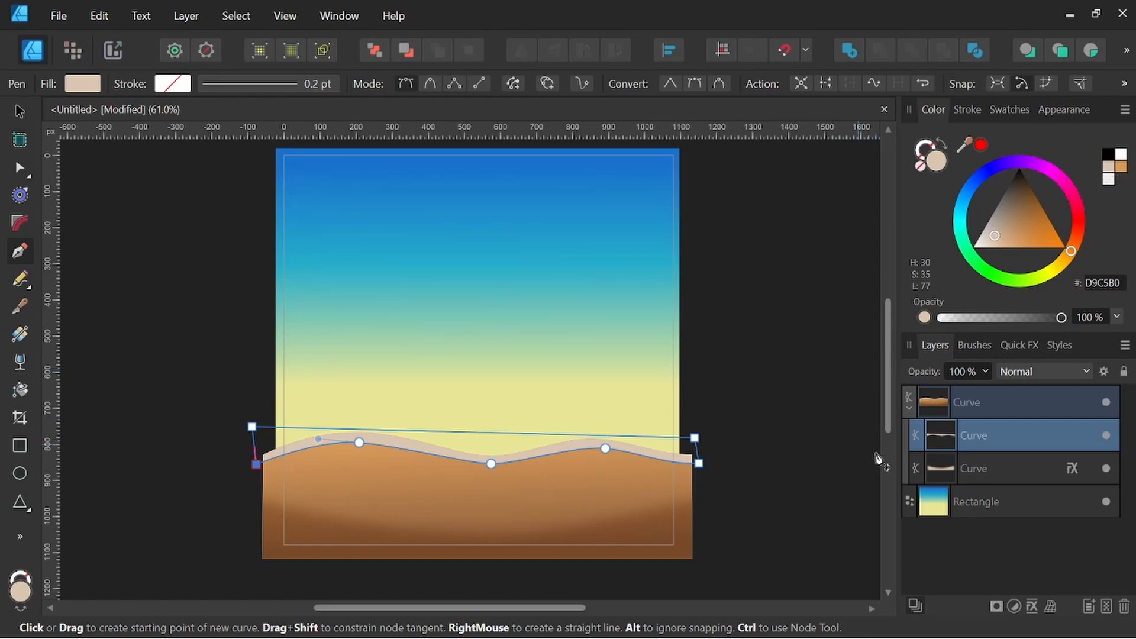
left_click(1022, 372)
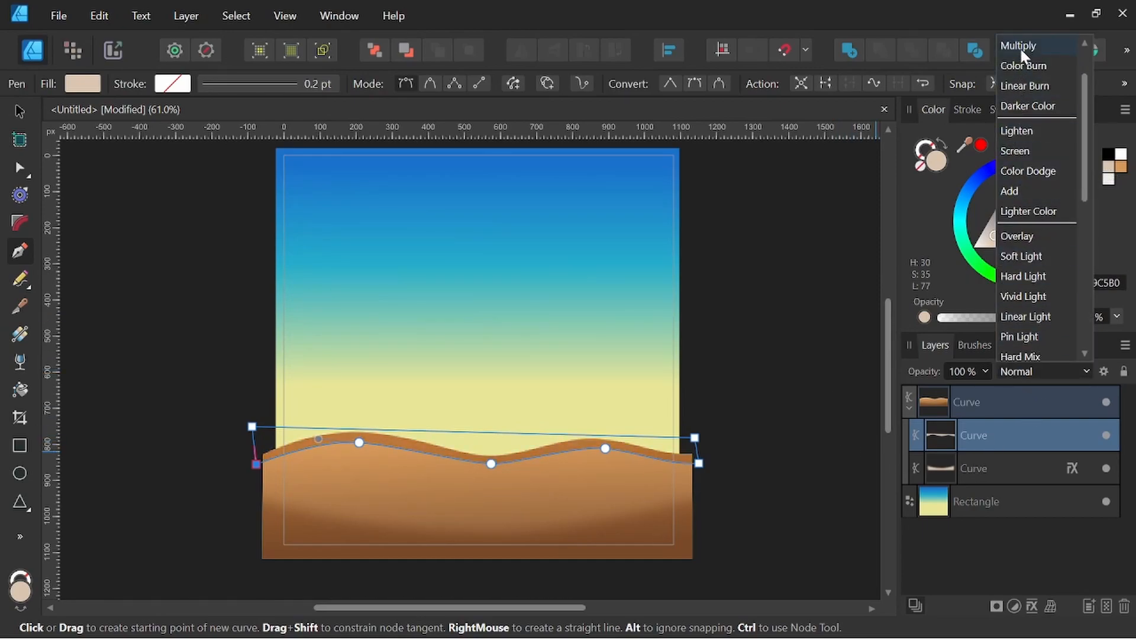
left_click(1020, 46)
Apply a Gaussian Blur with a 15 px radius to the ridge shadow shape
left_click(1014, 349)
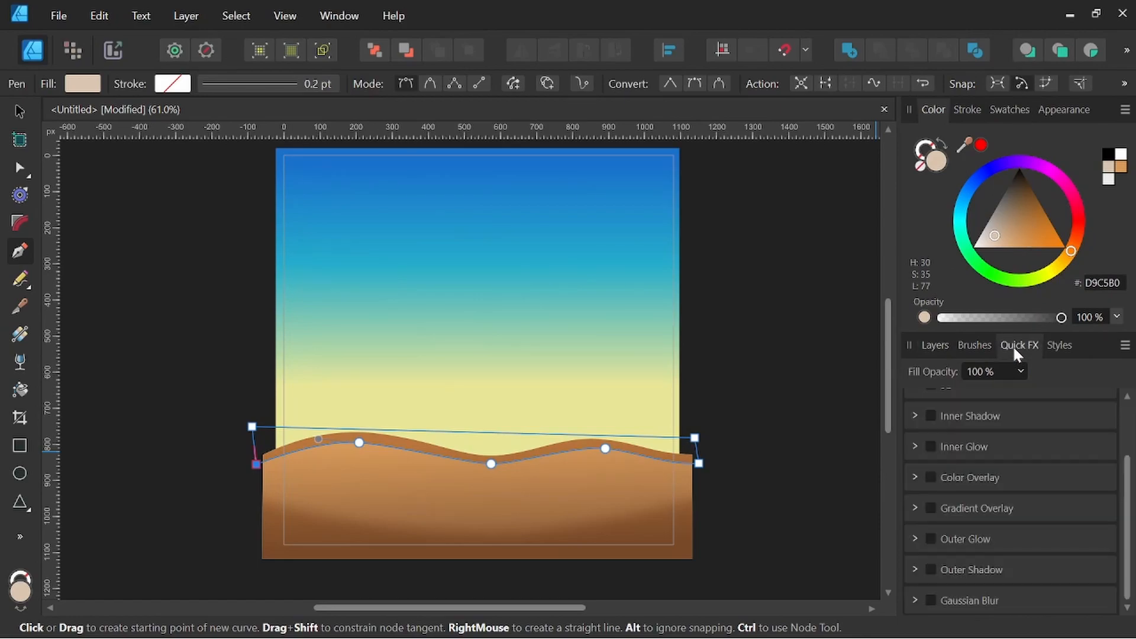
left_click(931, 600)
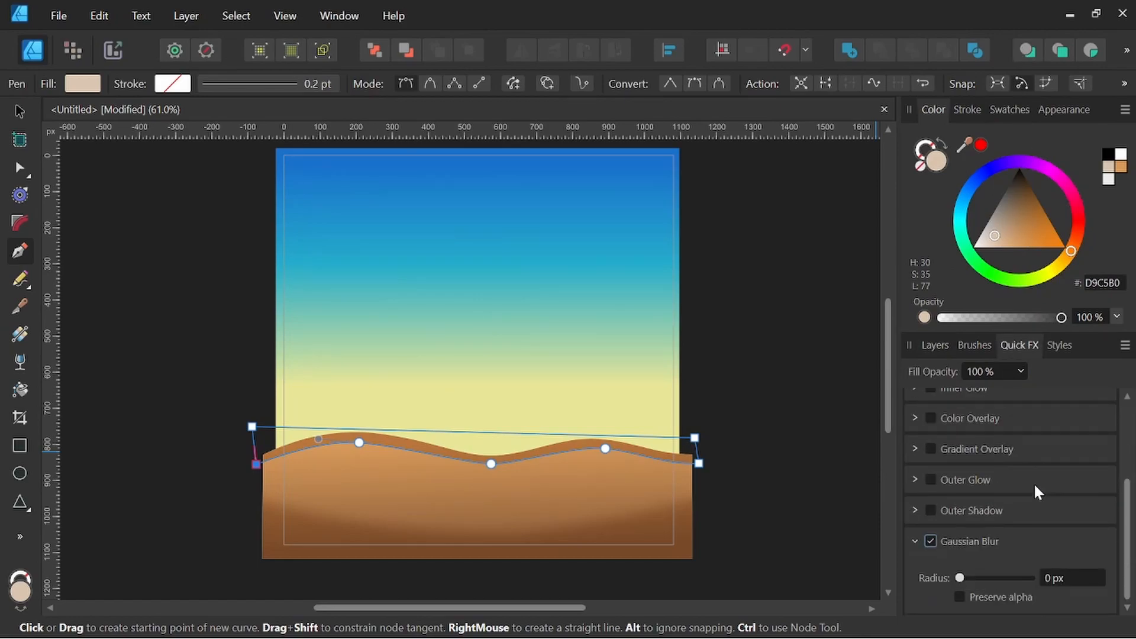
left_click(1047, 578)
type("15")
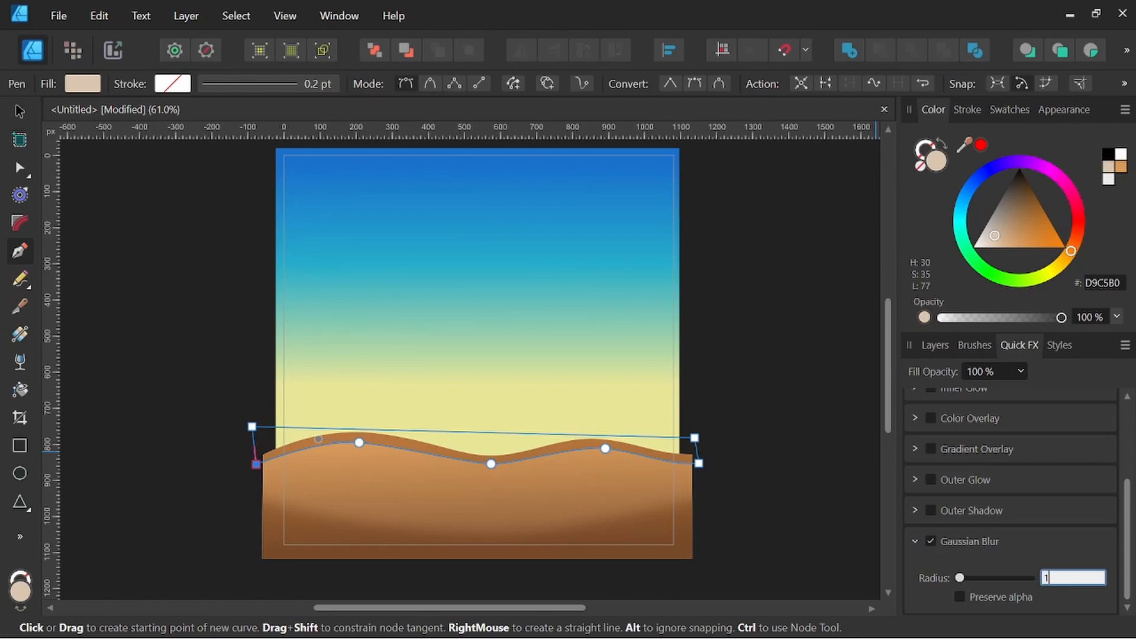
key("Return")
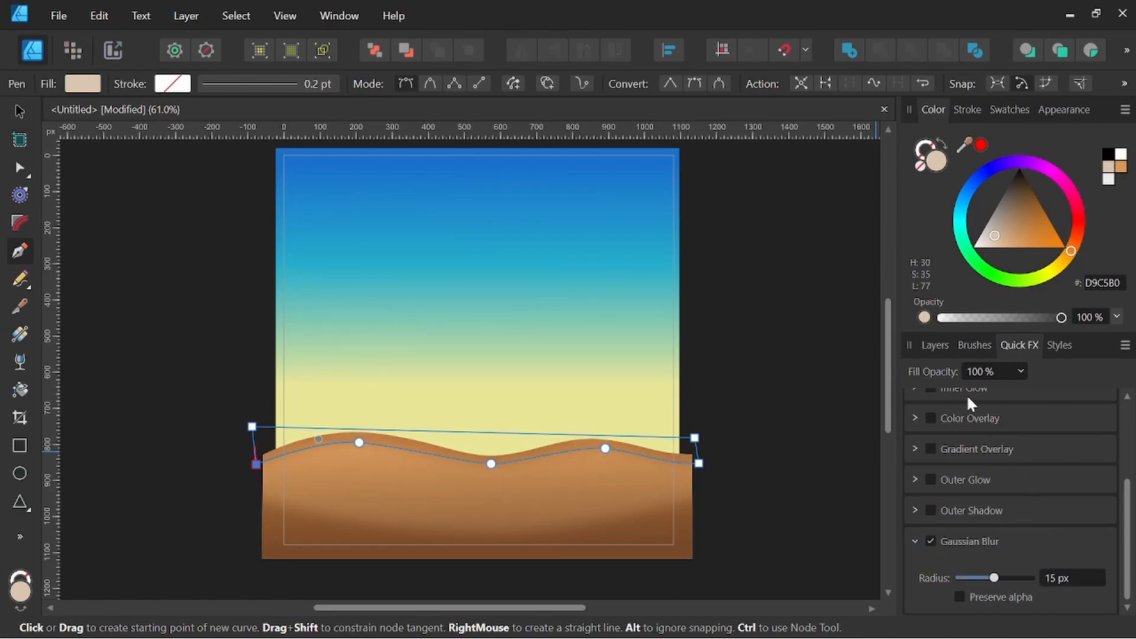
left_click(932, 348)
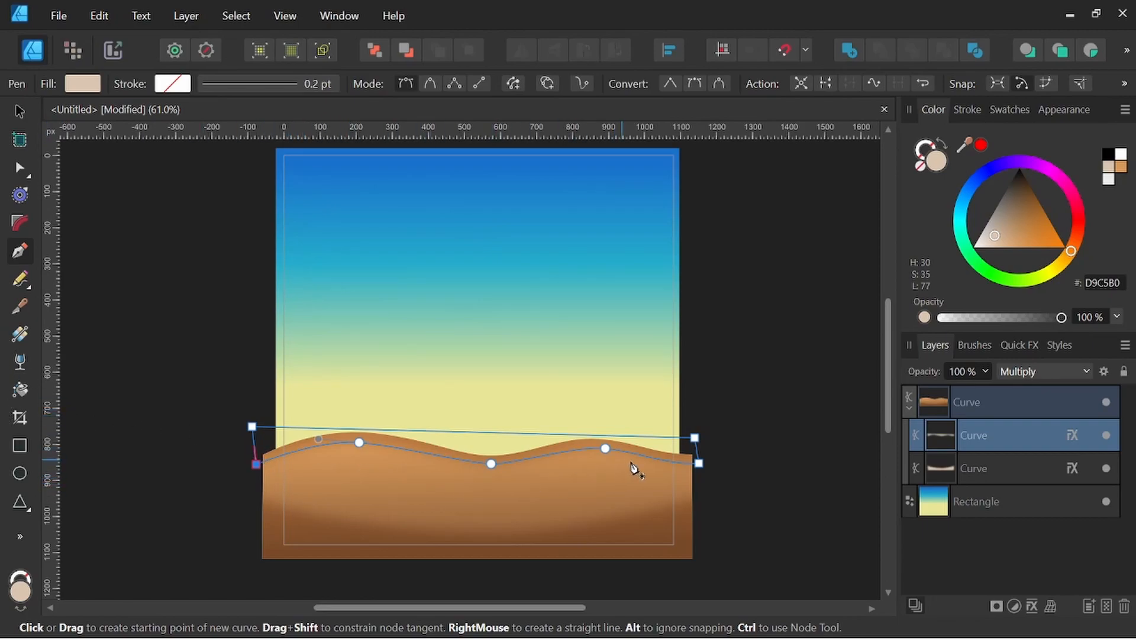
Draw a closed, narrow wavy highlight band with the Pen tool across the middle of the sand, tapering towards both ends
left_click(299, 474)
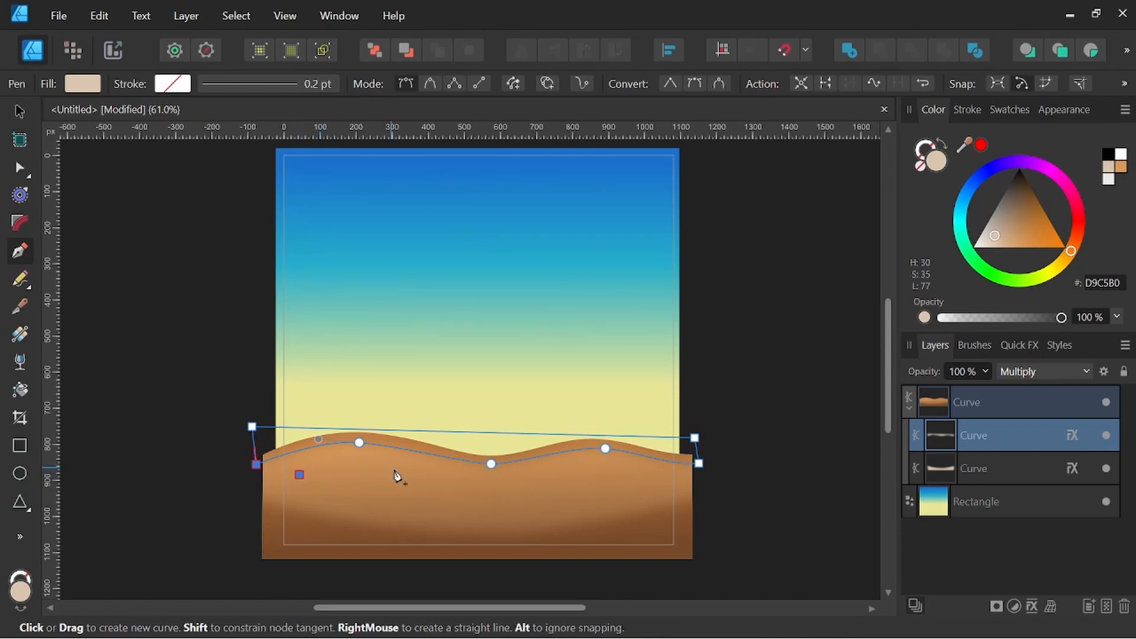
mouse_move(426, 474)
left_mouse_down()
mouse_move(504, 500)
mouse_move(590, 468)
mouse_move(661, 478)
left_mouse_up()
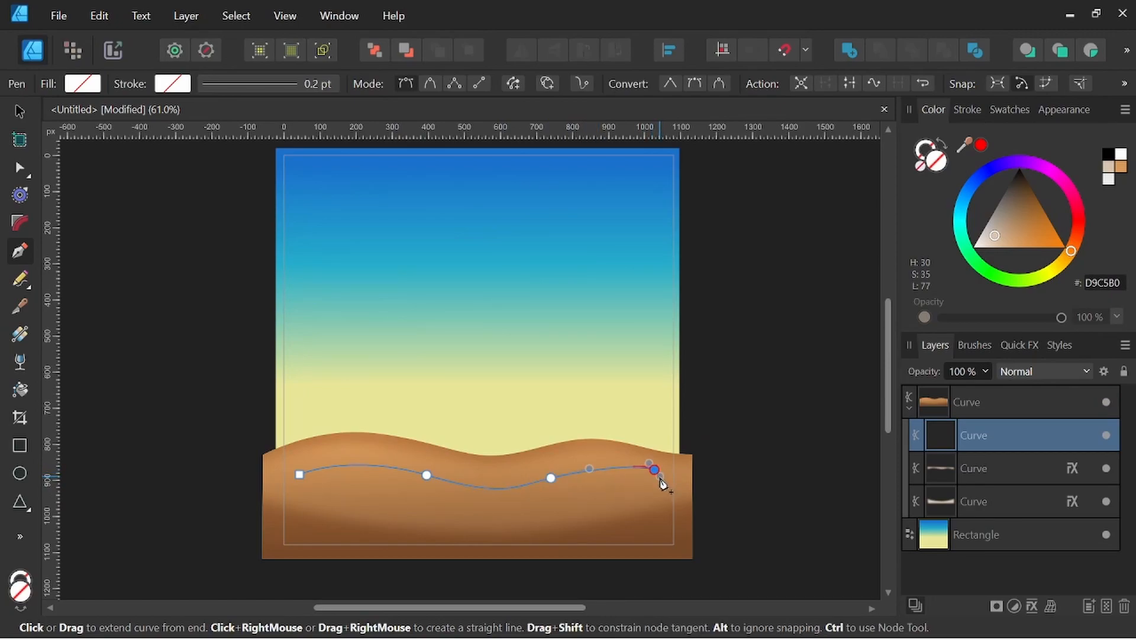
left_click_drag(549, 506, 515, 509)
left_click_drag(426, 498, 402, 492)
left_click_drag(311, 484, 302, 490)
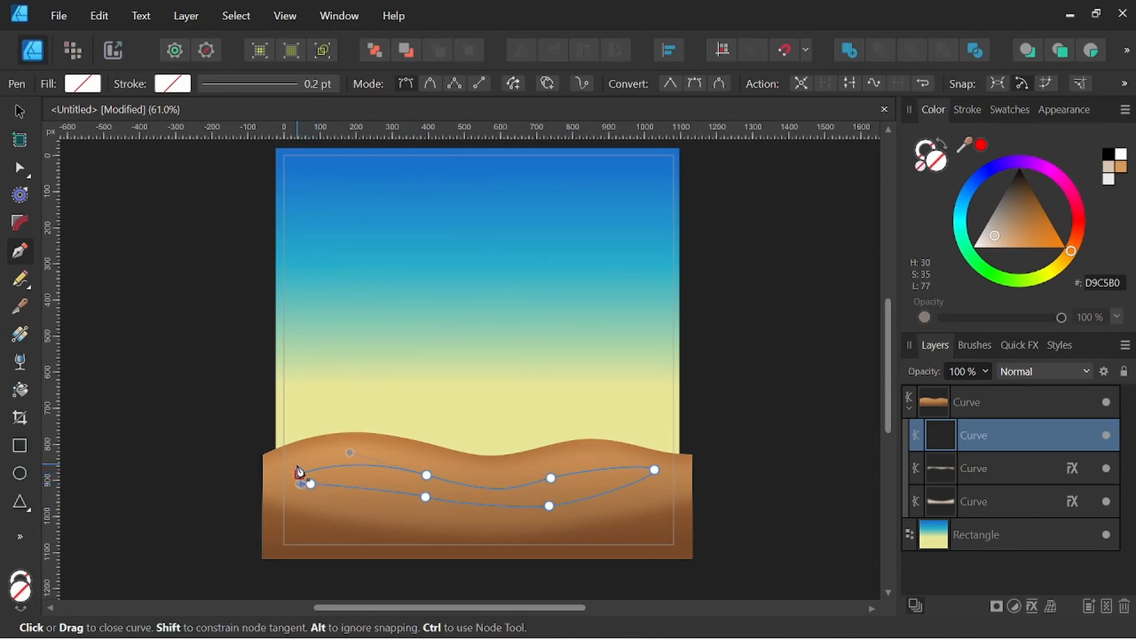
left_click(299, 475)
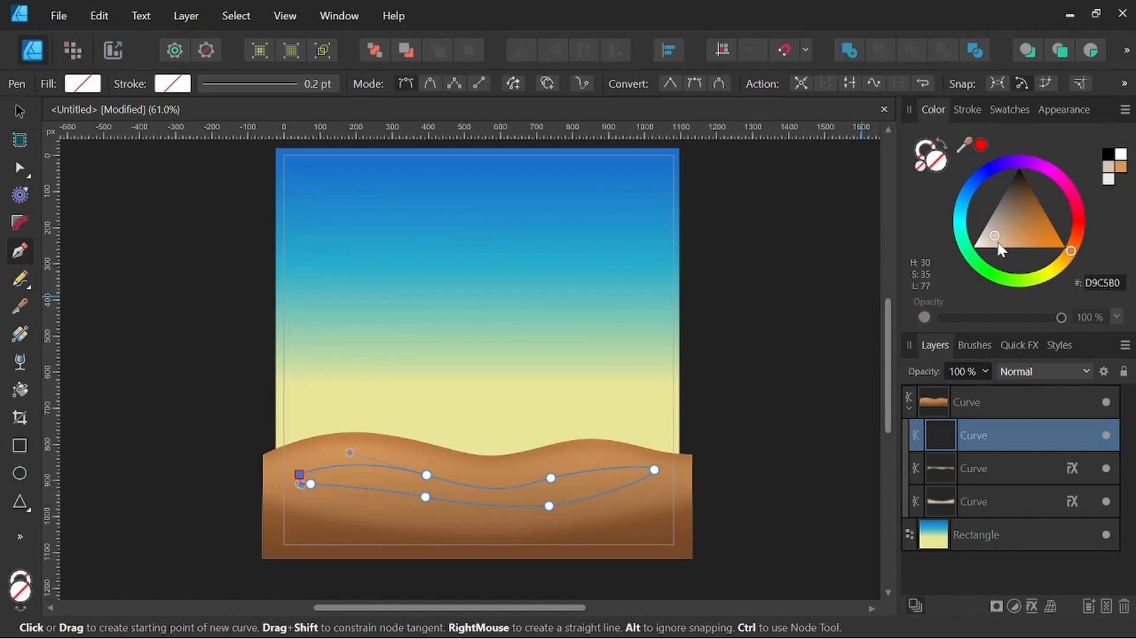
Fill the wavy highlight band with warm cream EAD3AB and set its blend mode to Soft Light
left_click(1113, 172)
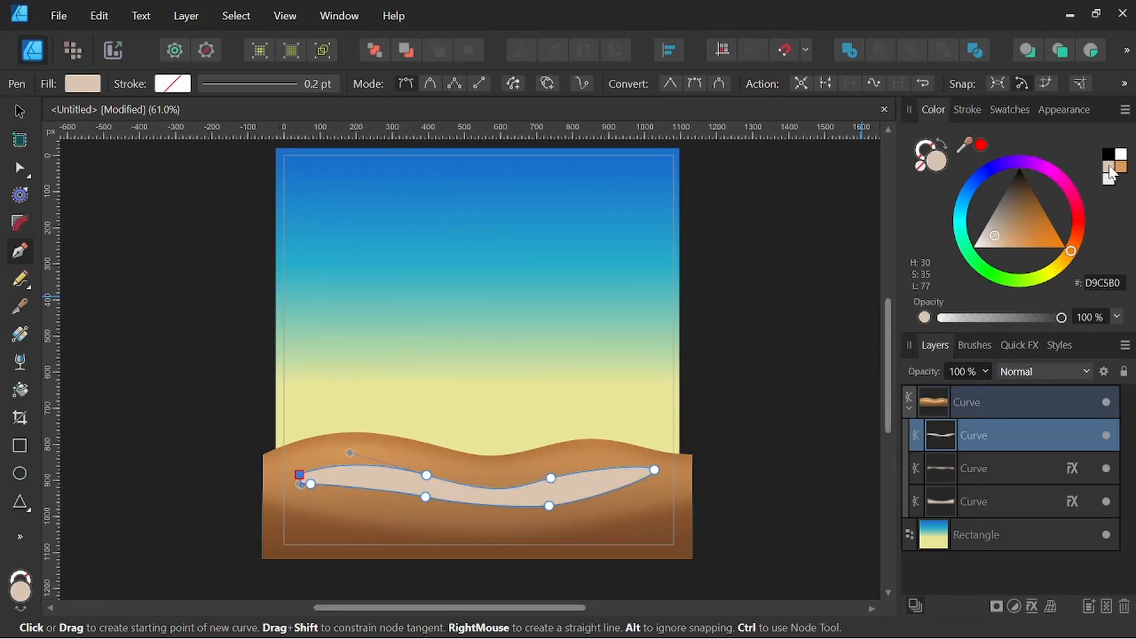
left_click_drag(1074, 255, 1067, 258)
left_click_drag(995, 235, 999, 244)
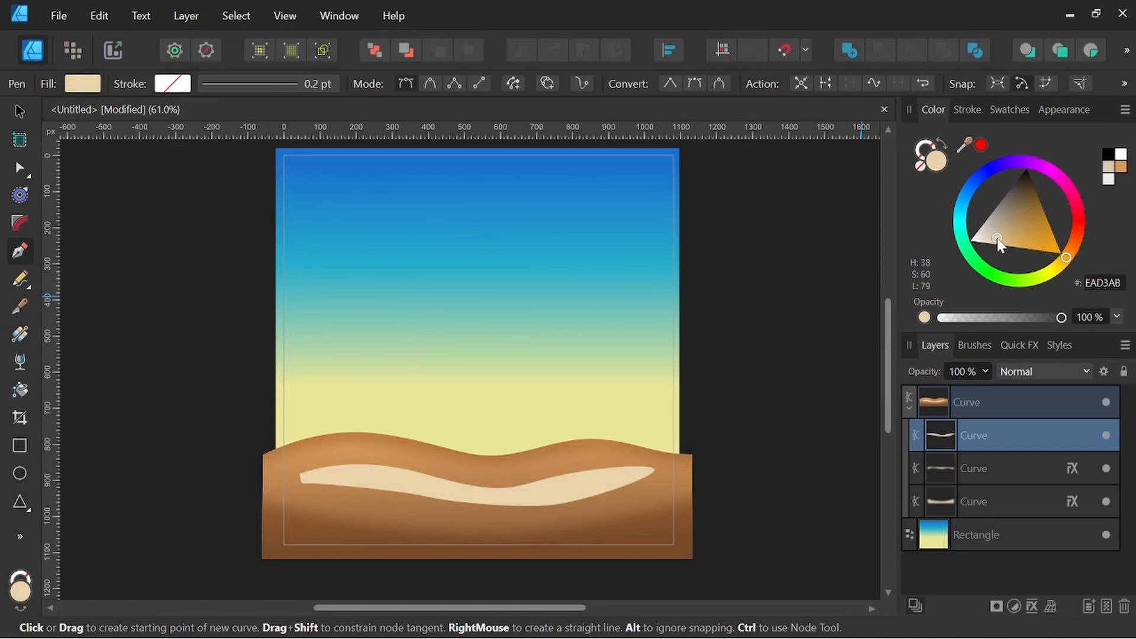
left_click(1048, 365)
scroll(1043, 329, "down", 1)
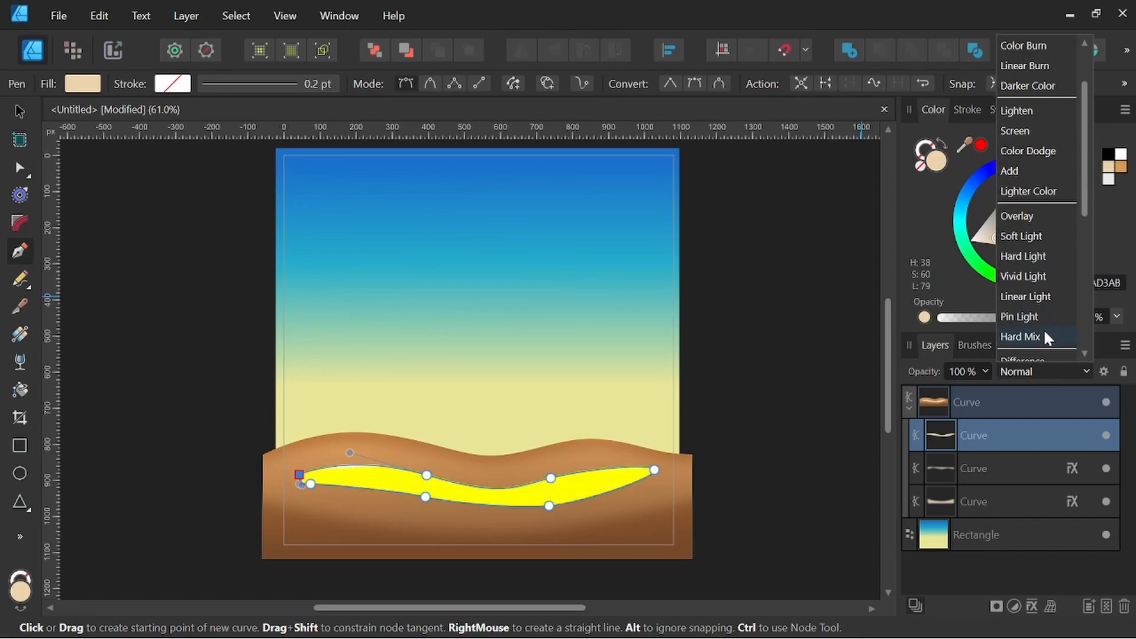
left_click(1028, 238)
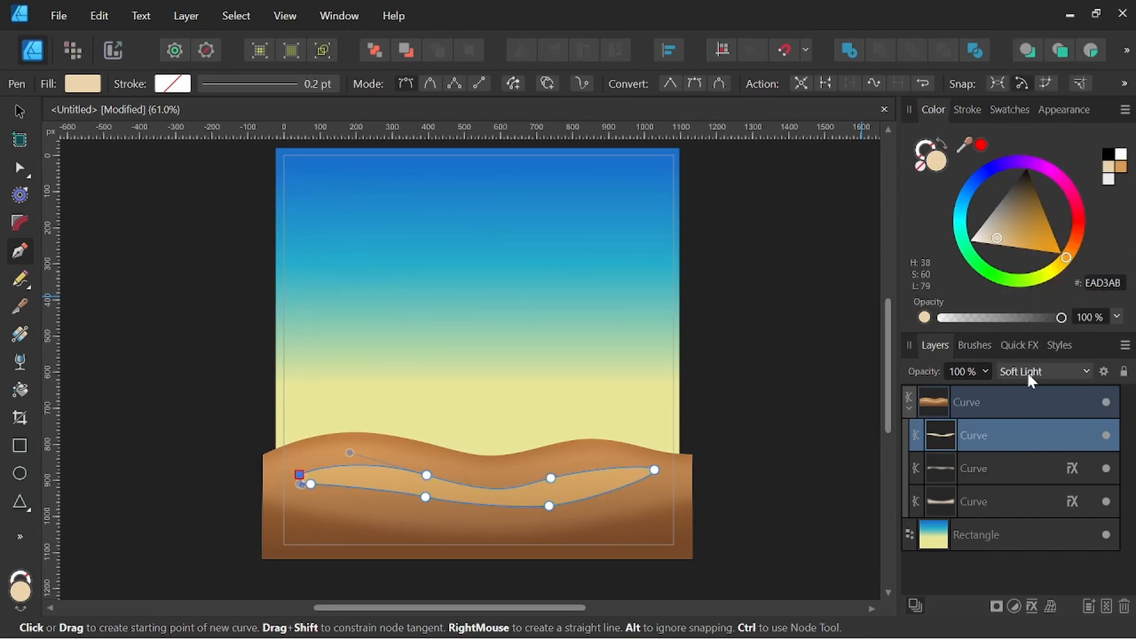
Apply a Gaussian Blur with a 20 px radius to the wavy highlight band
left_click(1016, 345)
left_click(930, 600)
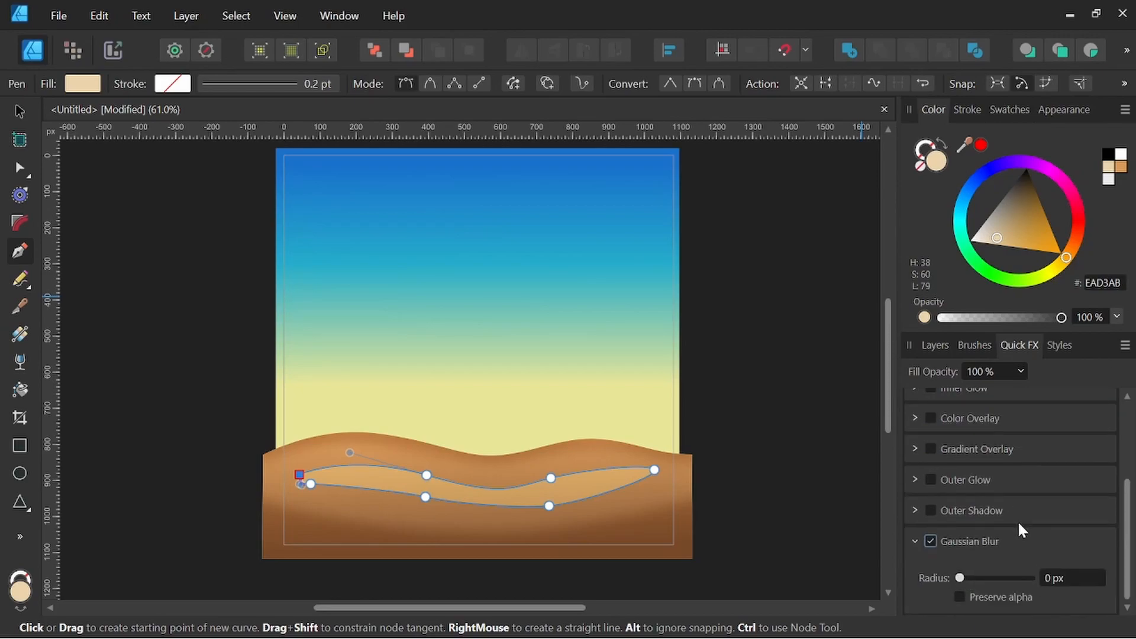
left_click(1051, 577)
type("15")
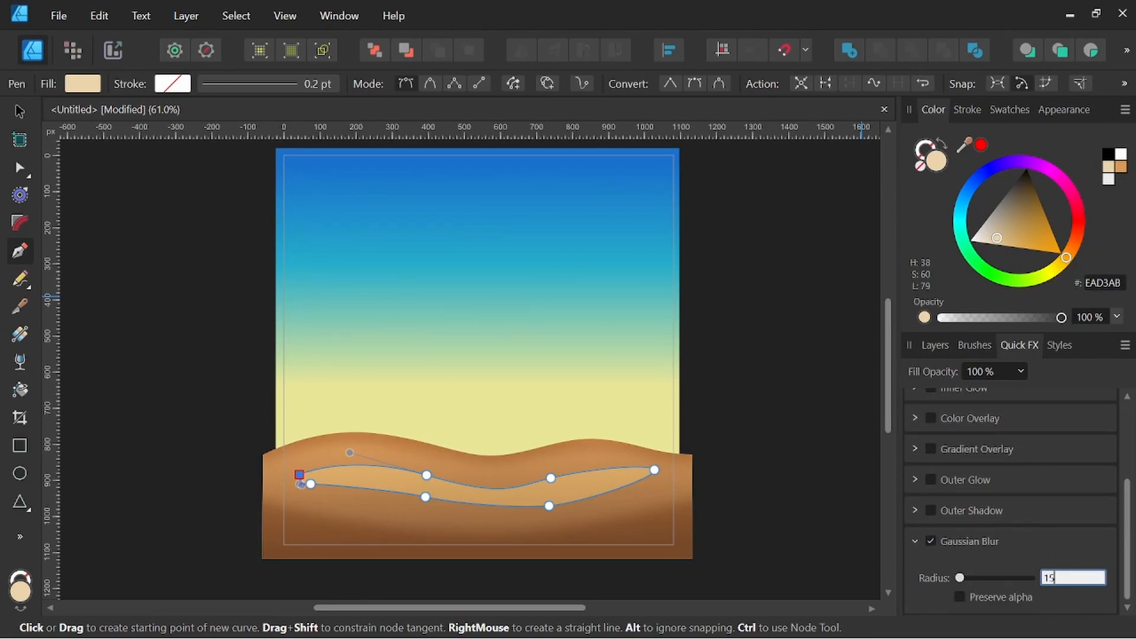
key("Return")
key("space")
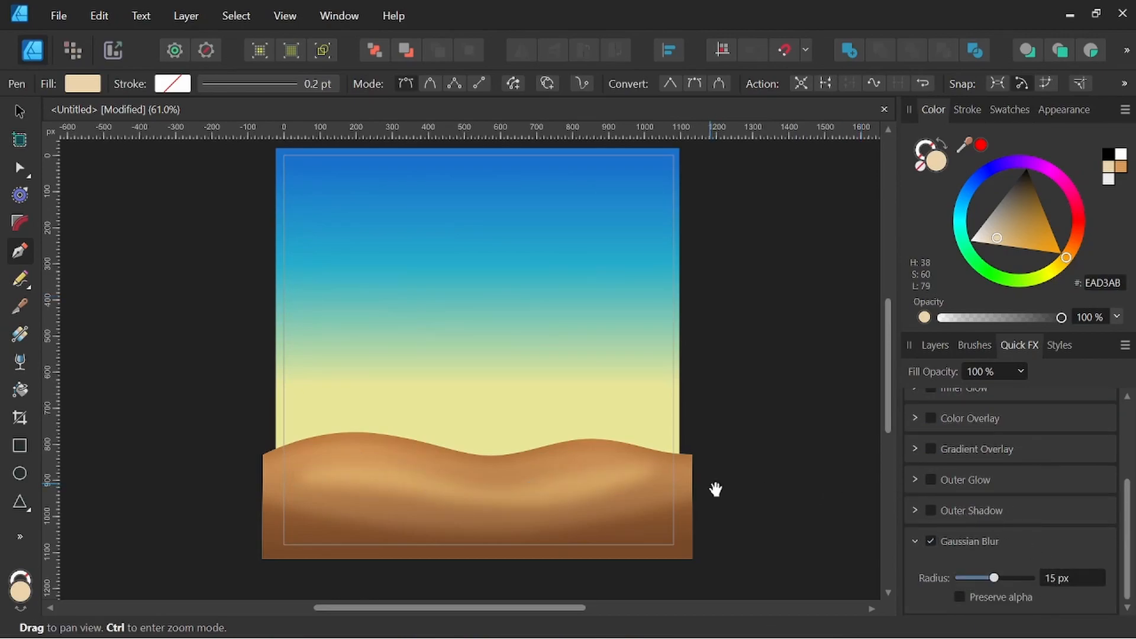
left_click(1051, 578)
type("20")
key("Return")
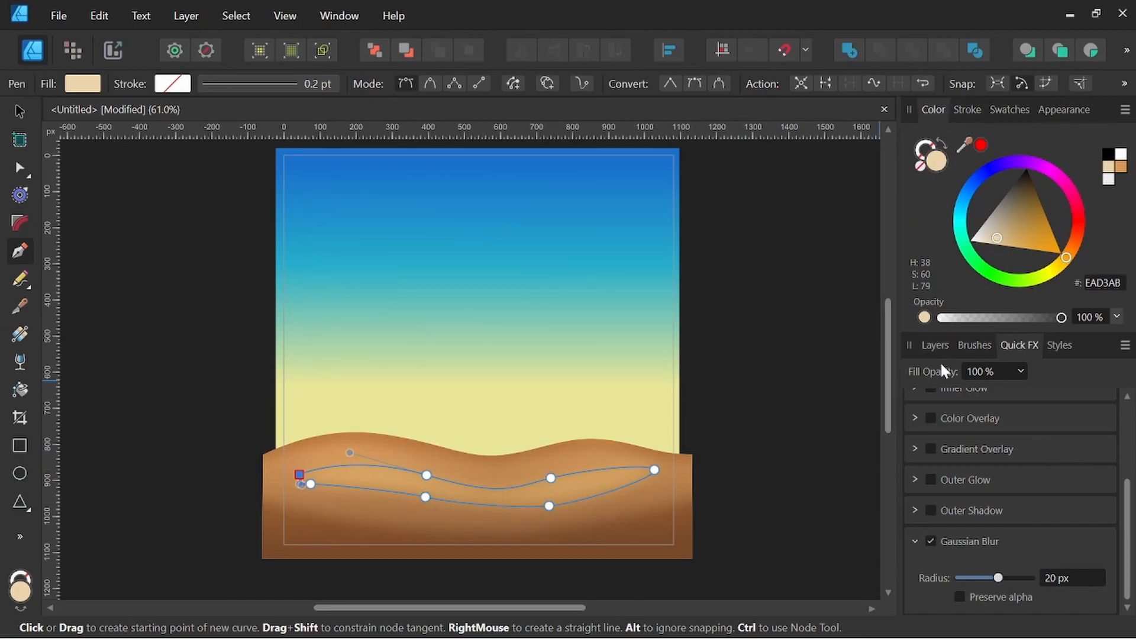
Recolour the blurred highlight band to pale cream E8D9C0 and deselect it
left_click(941, 346)
left_click_drag(999, 238, 989, 236)
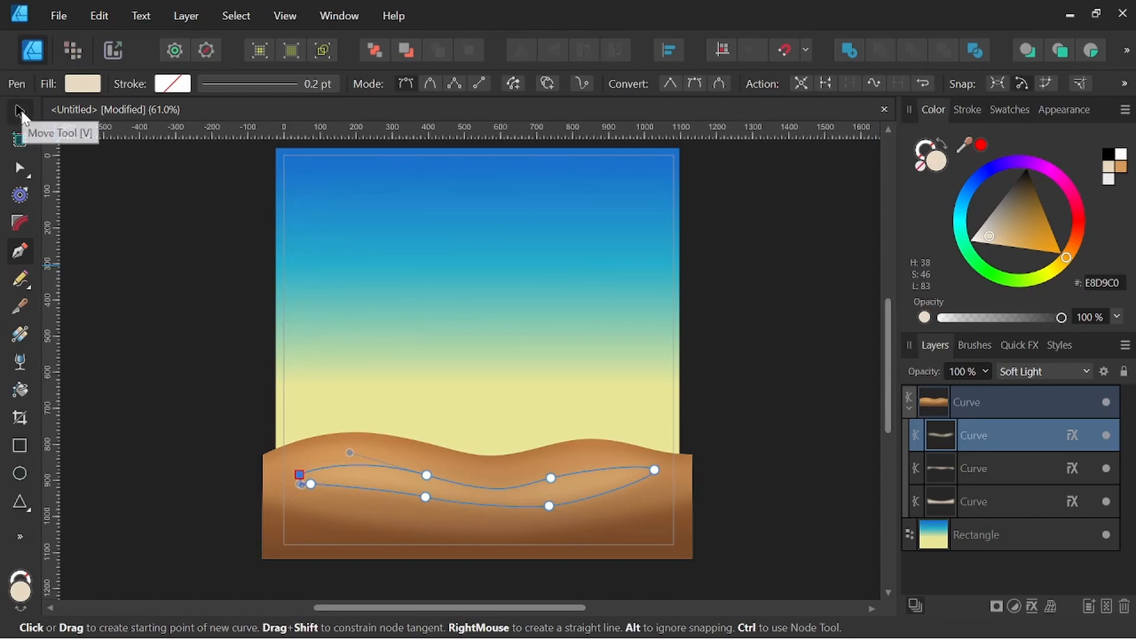
left_click(19, 111)
left_click(241, 414)
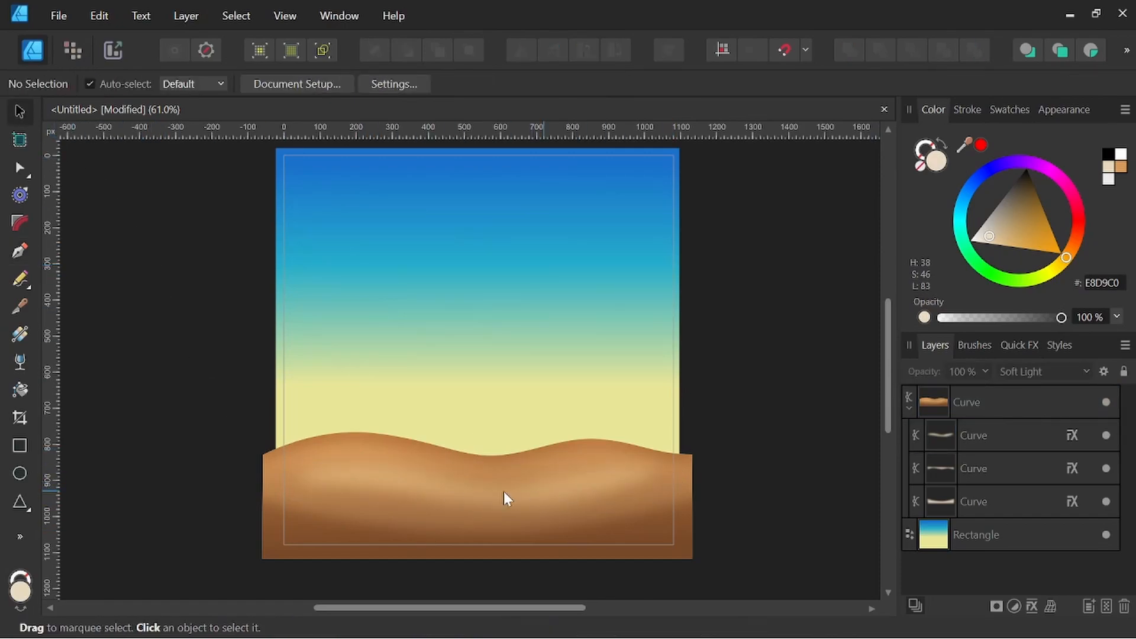
Add 65% noise to the fill of the main sand dune shape
left_click(1007, 402)
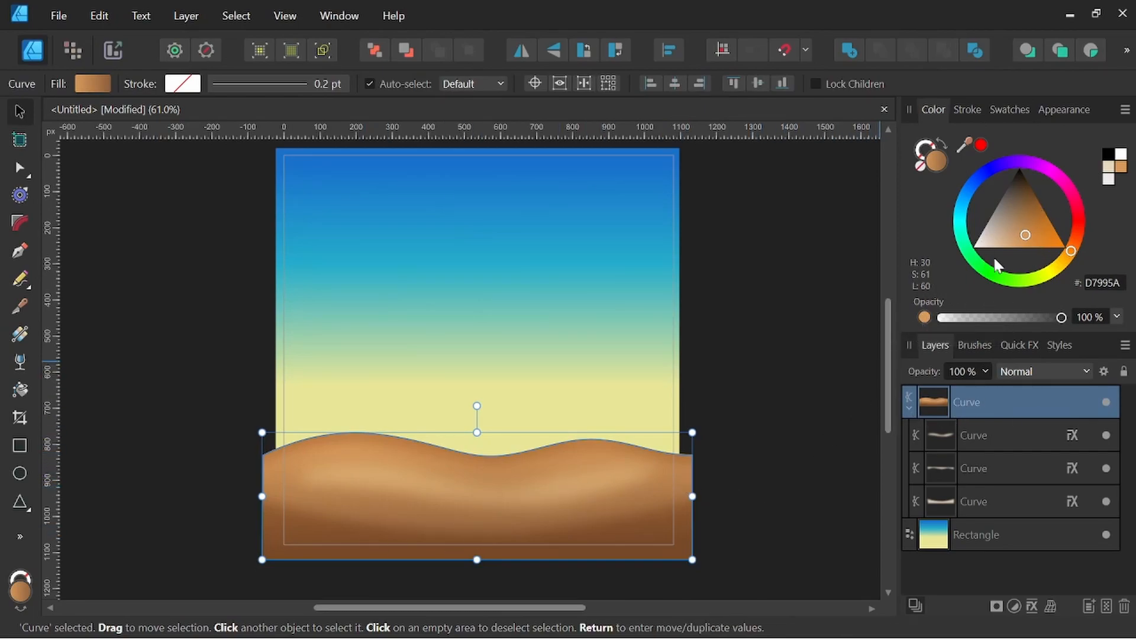
left_click(924, 317)
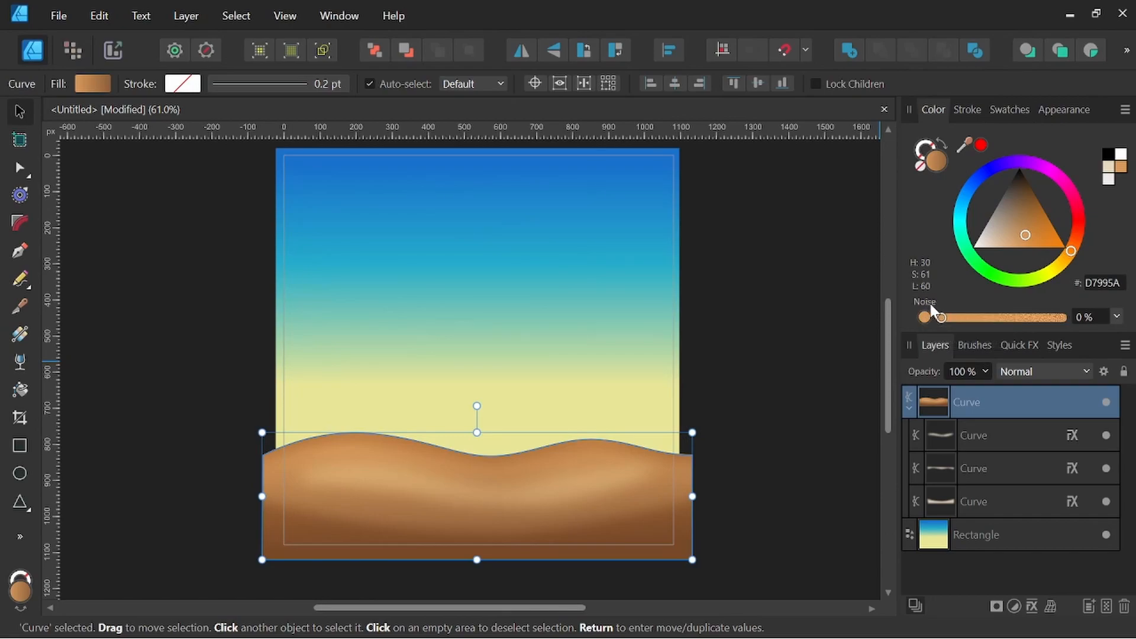
left_click_drag(942, 317, 1004, 317)
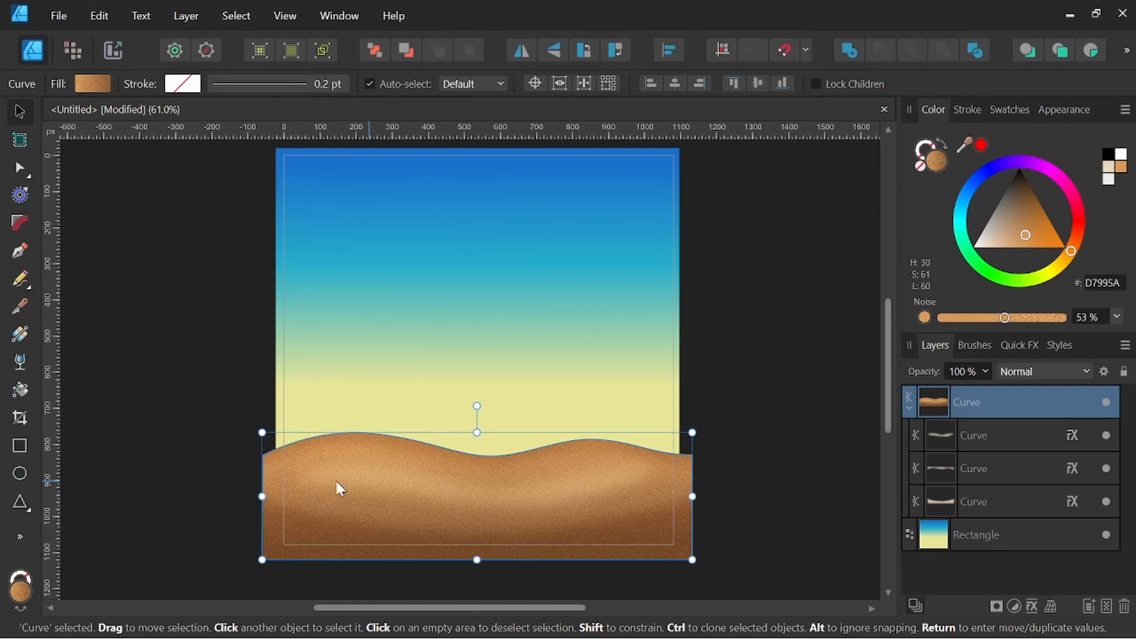
left_click_drag(1006, 317, 1028, 319)
left_click(1082, 318)
type("65")
key("Return")
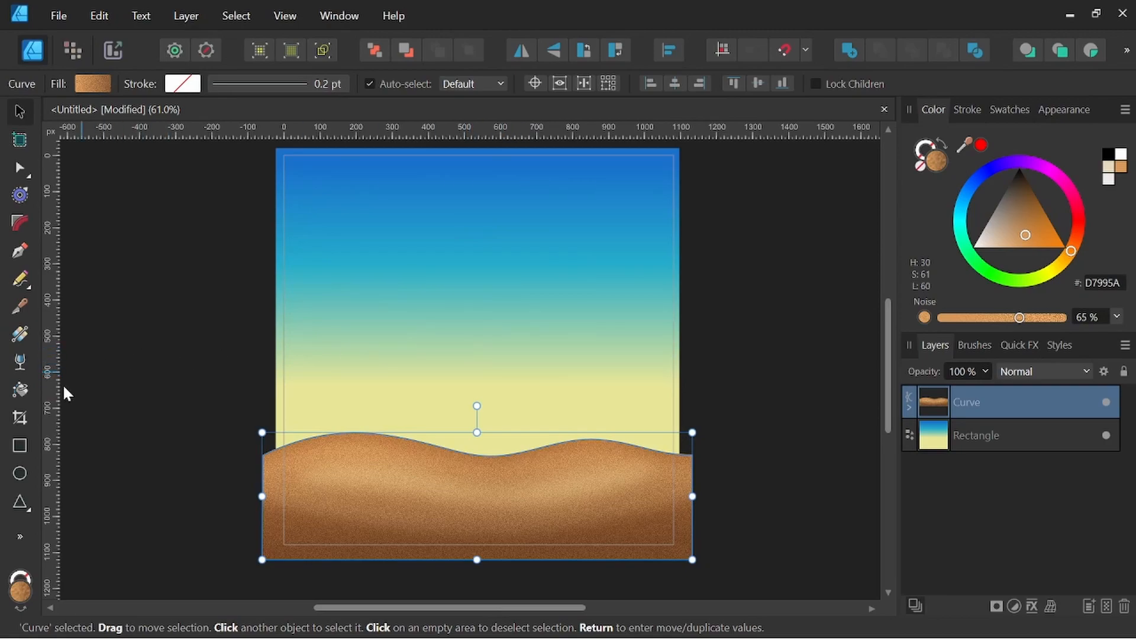
Draw a sea rectangle about 1220 by 270 px, filled with turquoise 44BED5, across the horizon behind the sand dune
left_click(23, 446)
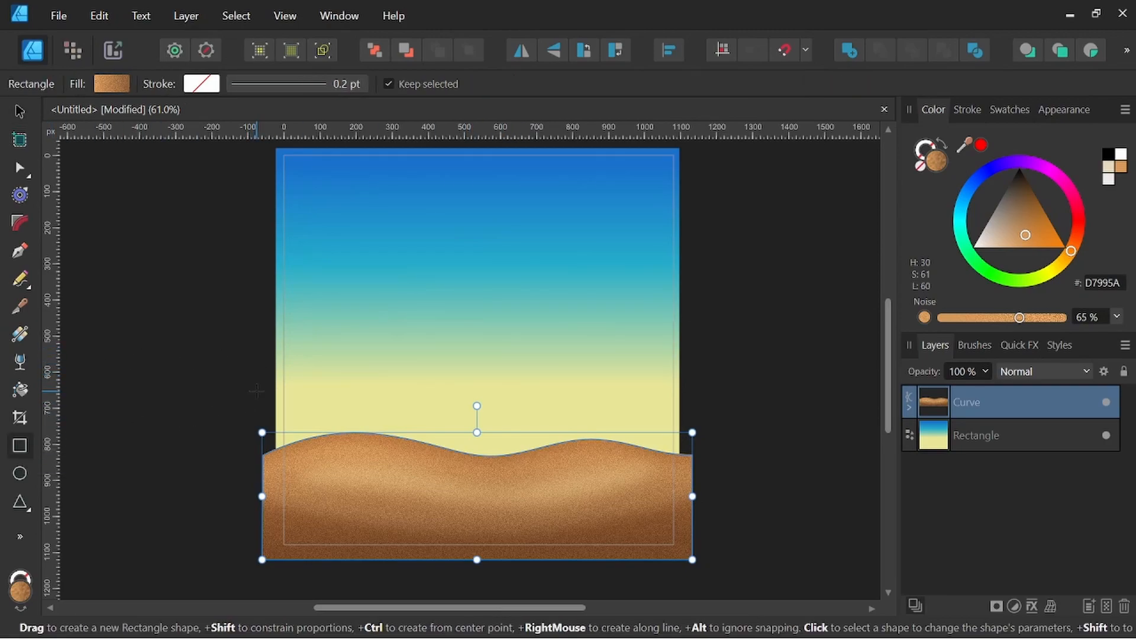
left_click_drag(257, 388, 697, 485)
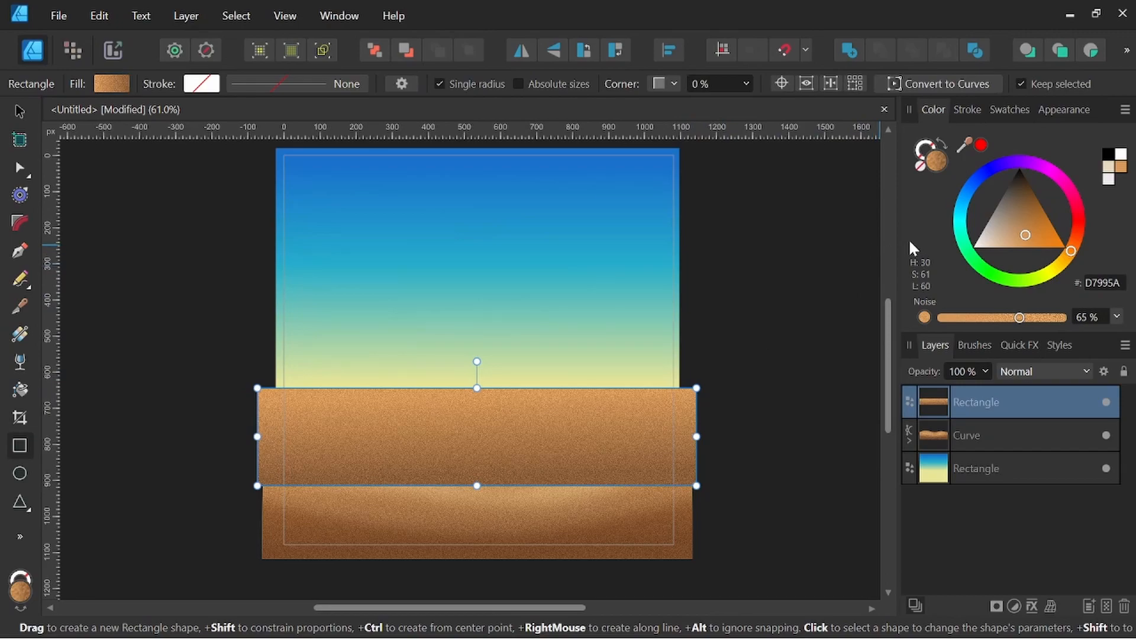
left_click(964, 217)
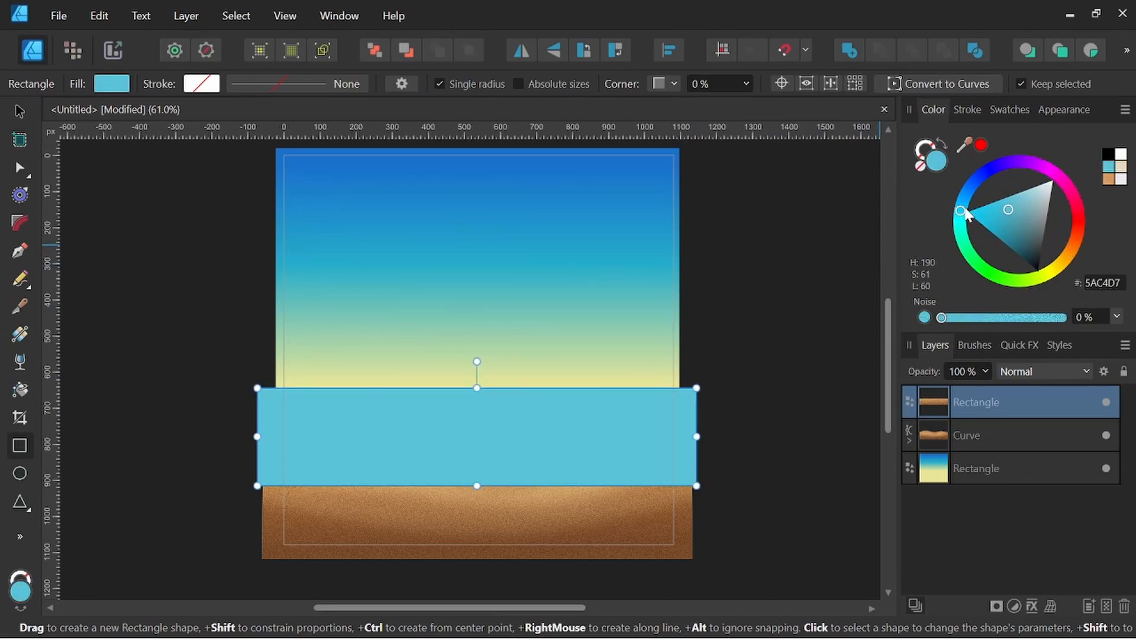
left_click_drag(1008, 208, 1001, 213)
left_click_drag(986, 405, 953, 448)
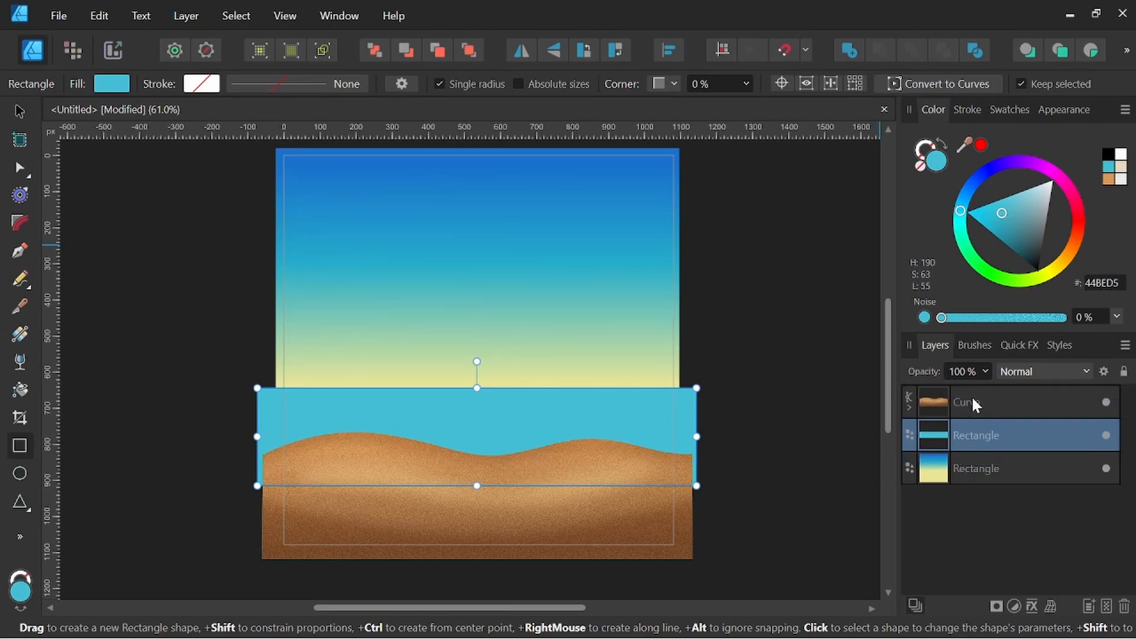
Give the sea rectangle a vertical linear gradient and add a stop at 20% coloured light blue 91D6E3
left_click(21, 335)
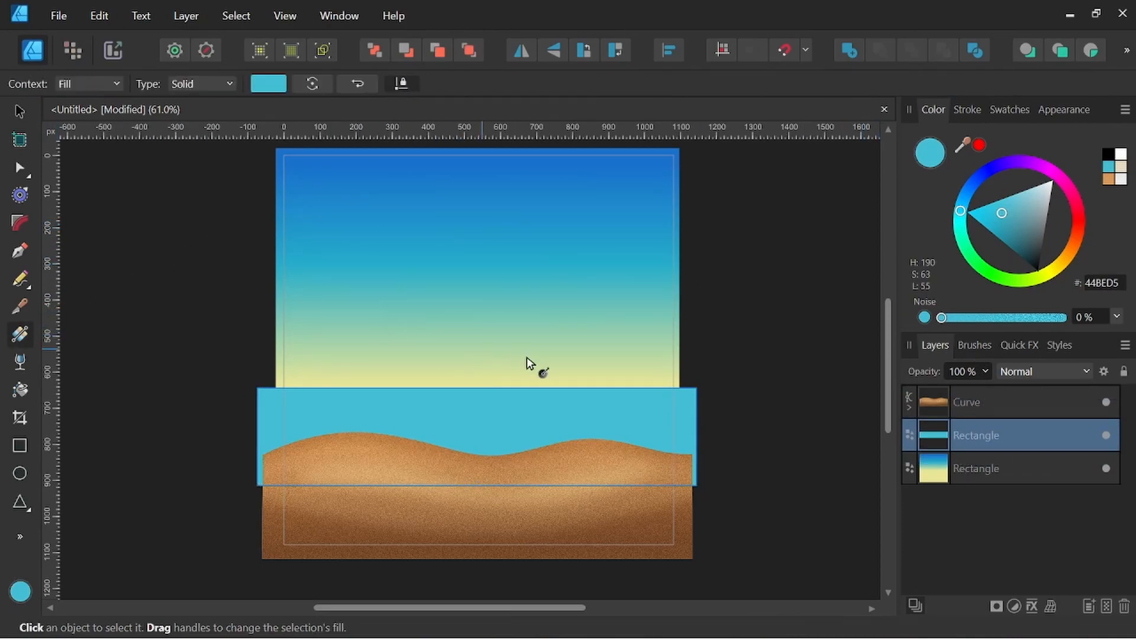
left_click_drag(481, 369, 479, 475)
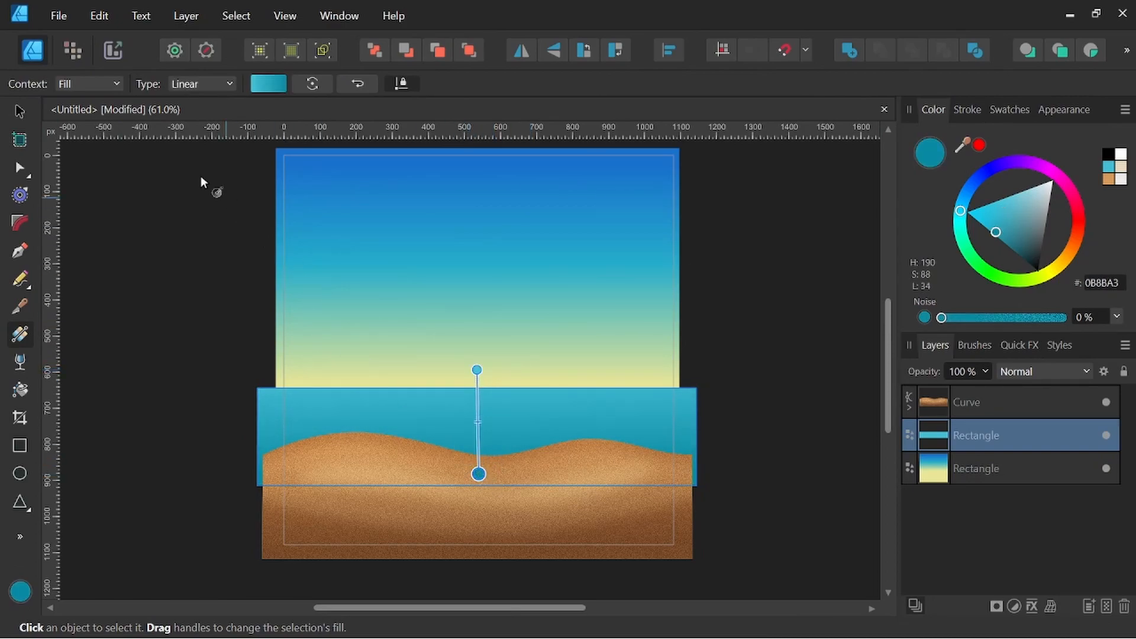
left_click(262, 88)
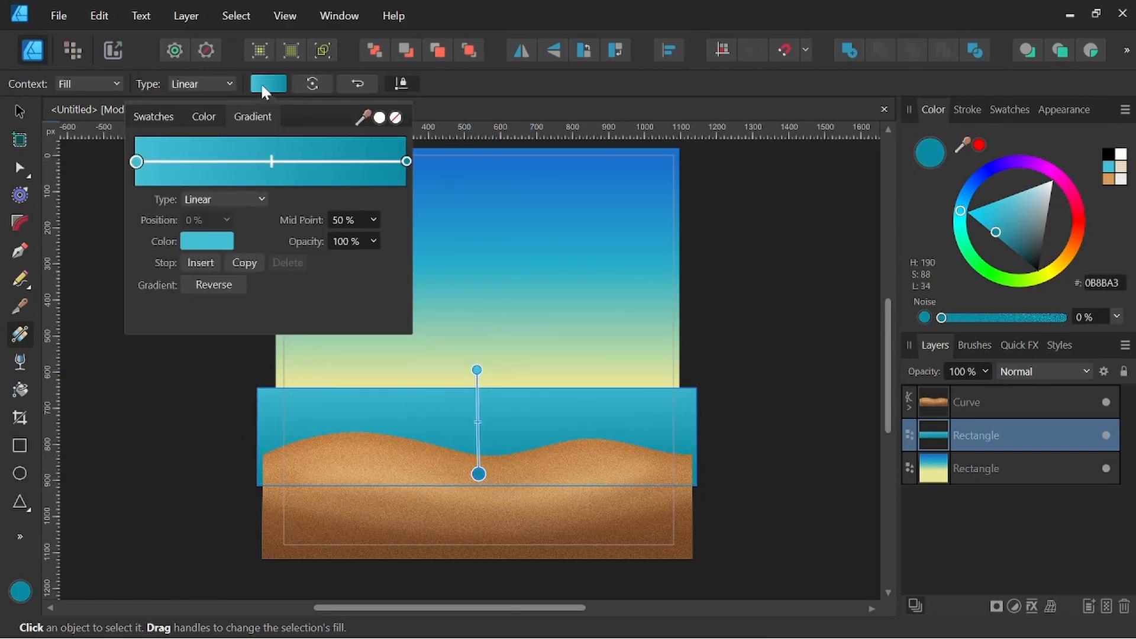
left_click(188, 163)
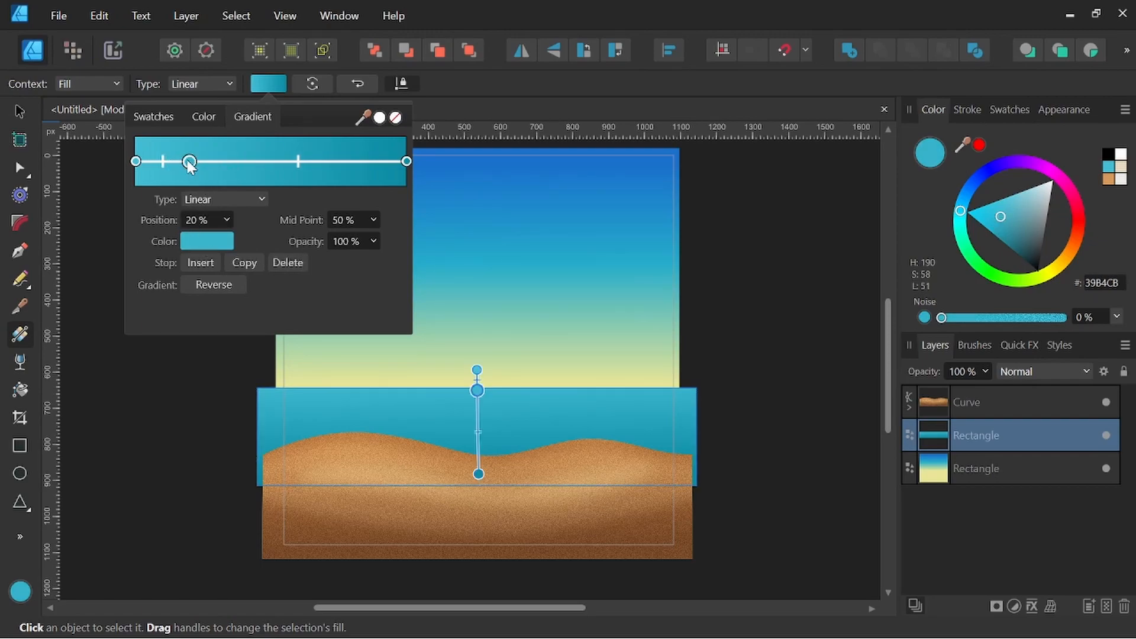
left_click(213, 241)
left_click_drag(190, 349, 212, 336)
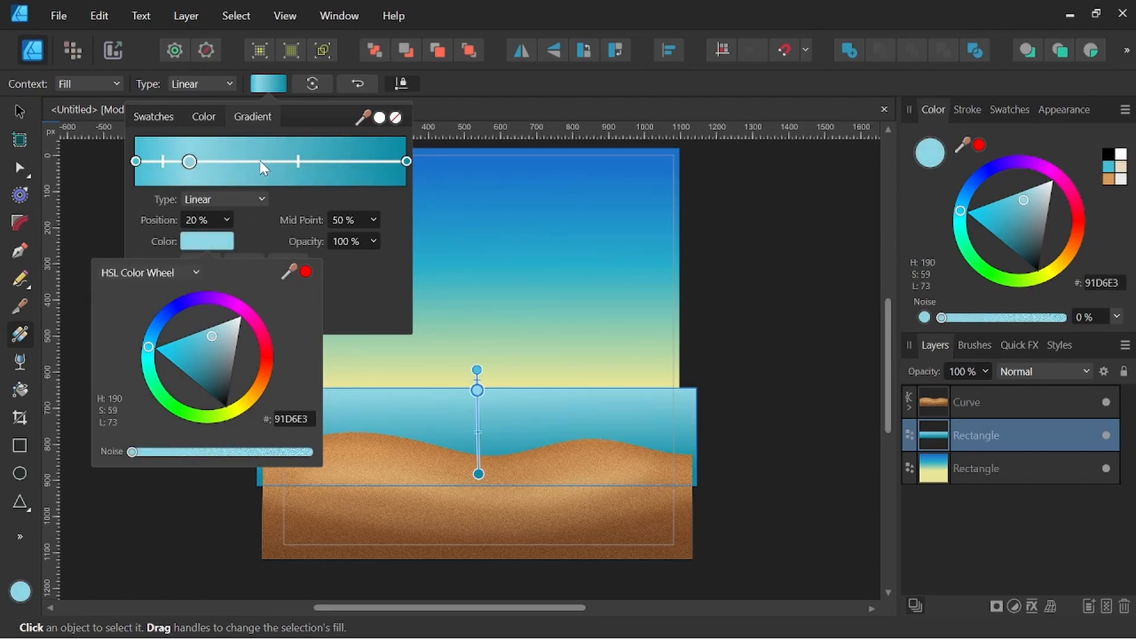
Duplicate the turquoise and light blue gradient stops and space them into alternating sea bands, with the last light stop at 60%
left_click(137, 161)
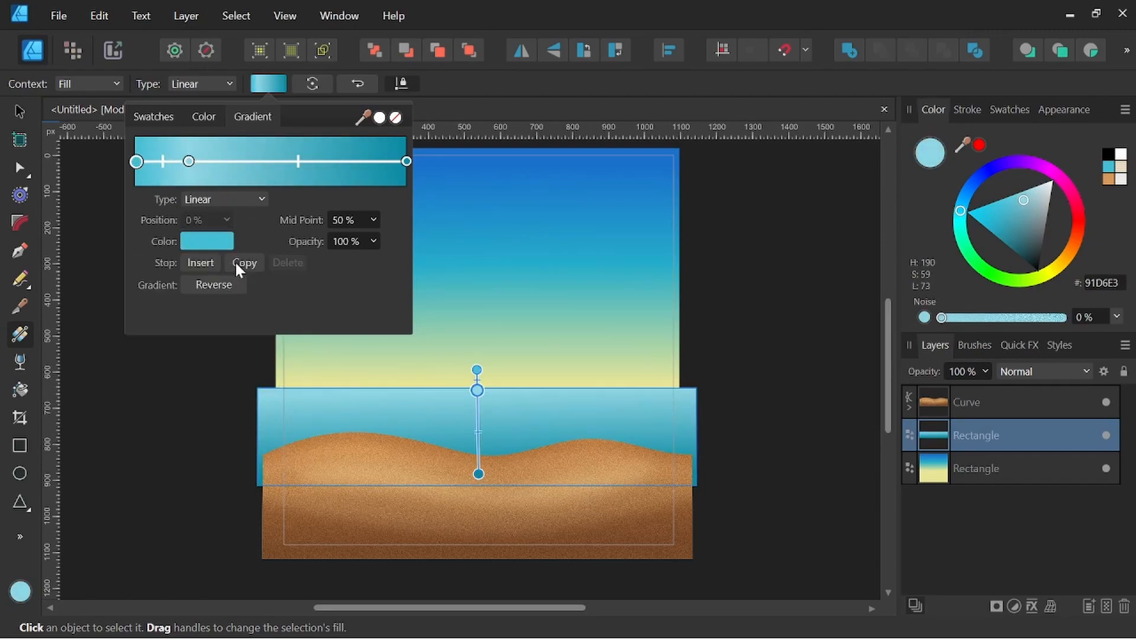
left_click(163, 166)
left_click_drag(163, 162, 242, 162)
left_click(190, 162)
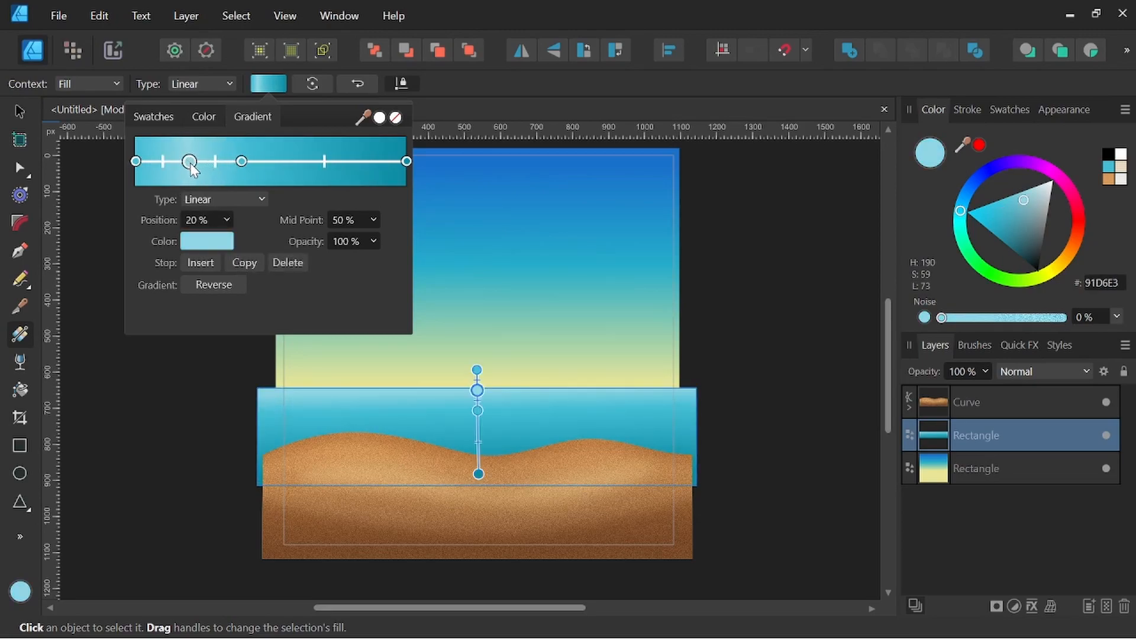
left_click(244, 262)
left_click_drag(214, 162, 288, 168)
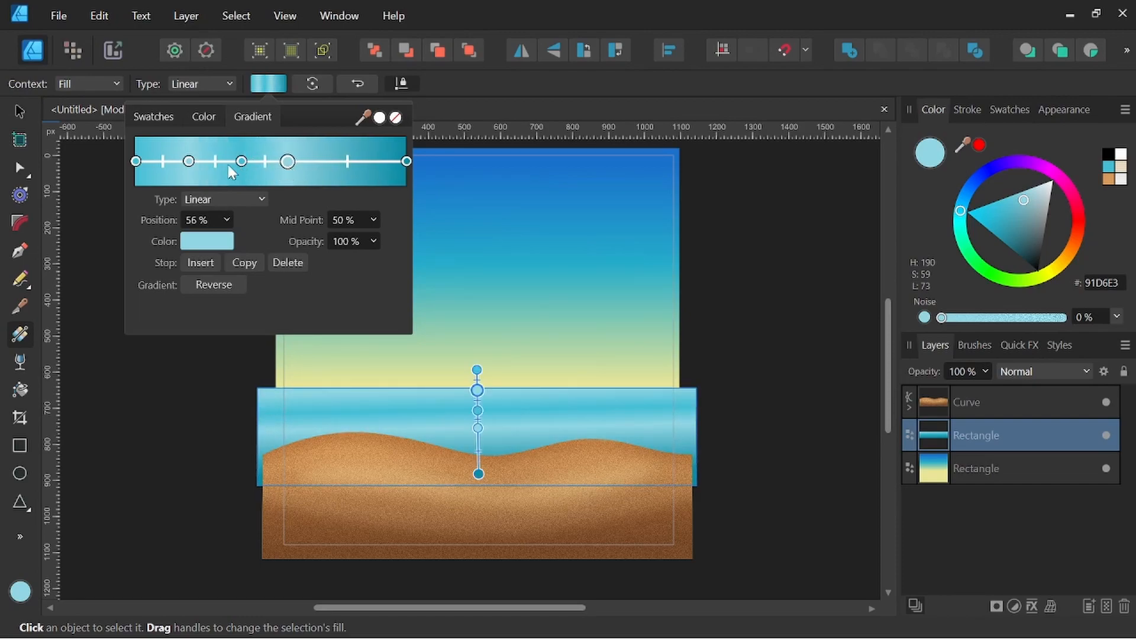
left_click_drag(189, 162, 298, 162)
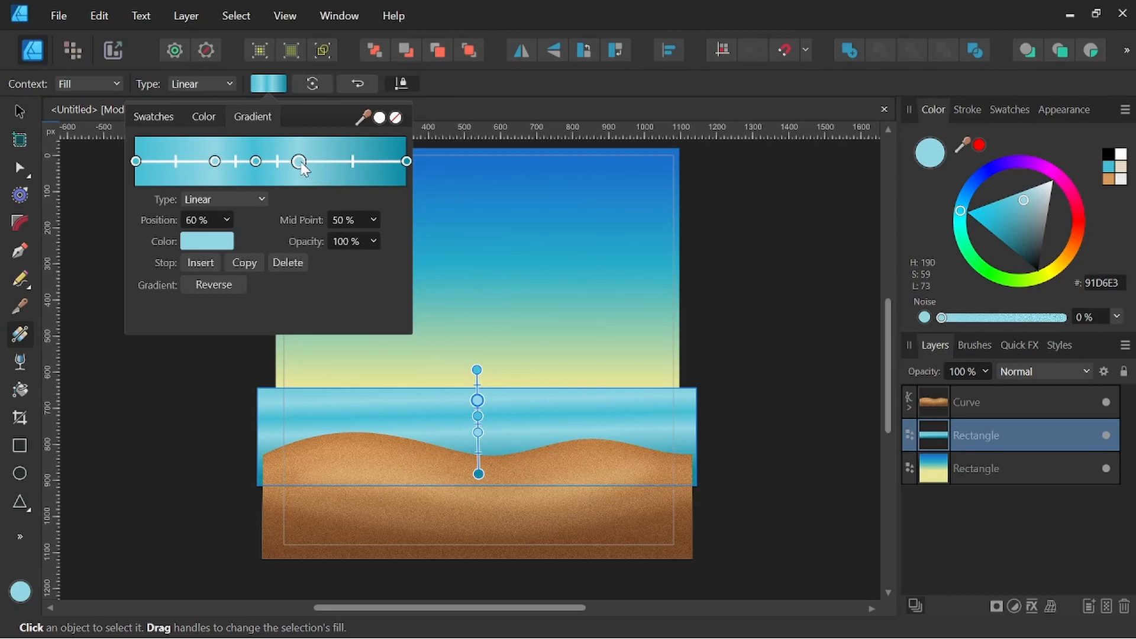
Lower the start of the sea gradient slightly and raise the yellow end of the sky gradient just above the horizon
left_click_drag(478, 368, 479, 379)
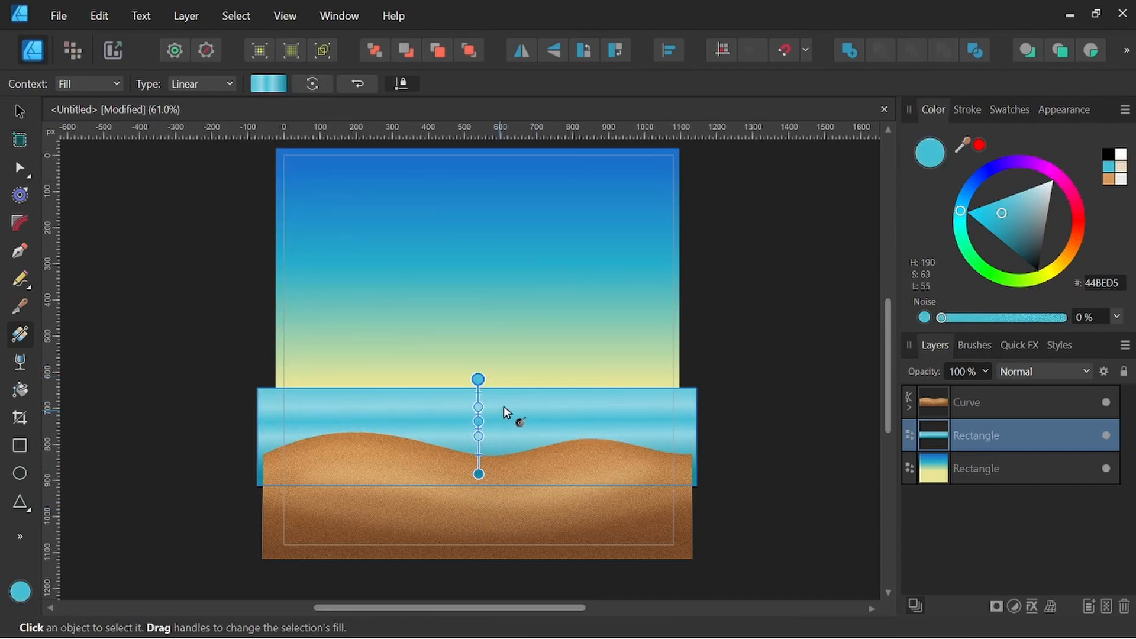
left_click(981, 467)
left_click_drag(473, 388, 474, 370)
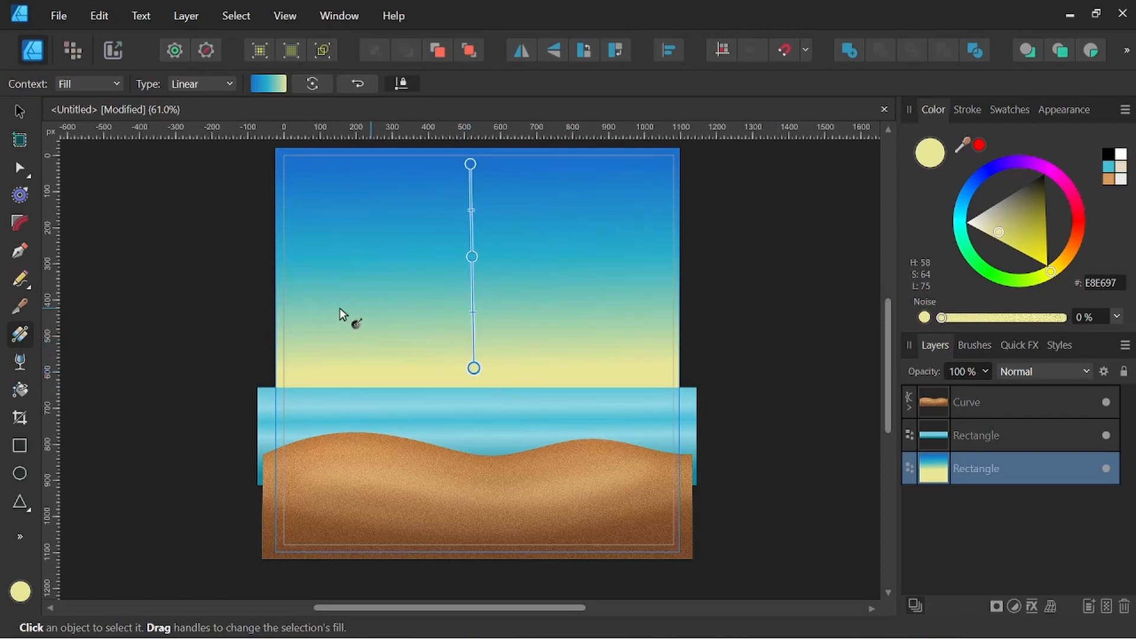
left_click(1015, 431)
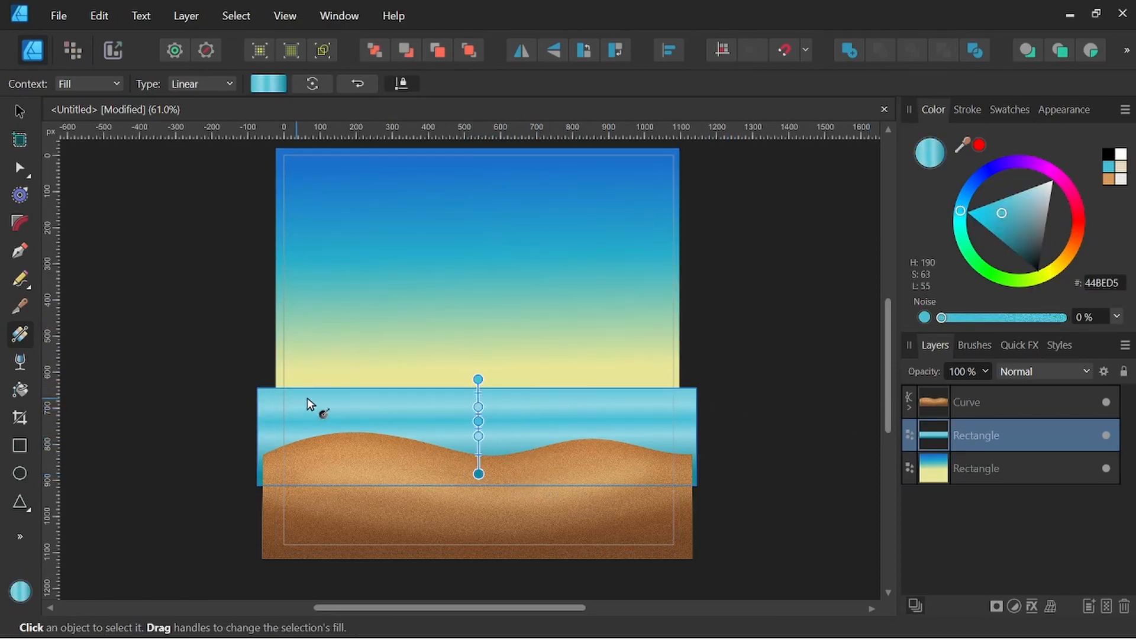
left_click(20, 111)
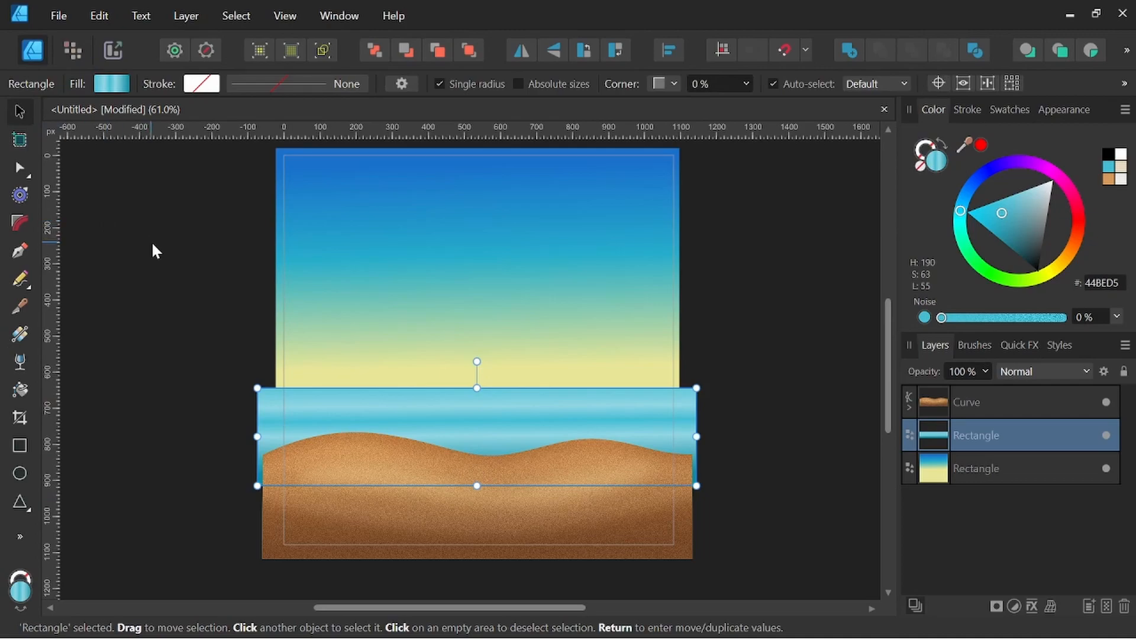
left_click(152, 245)
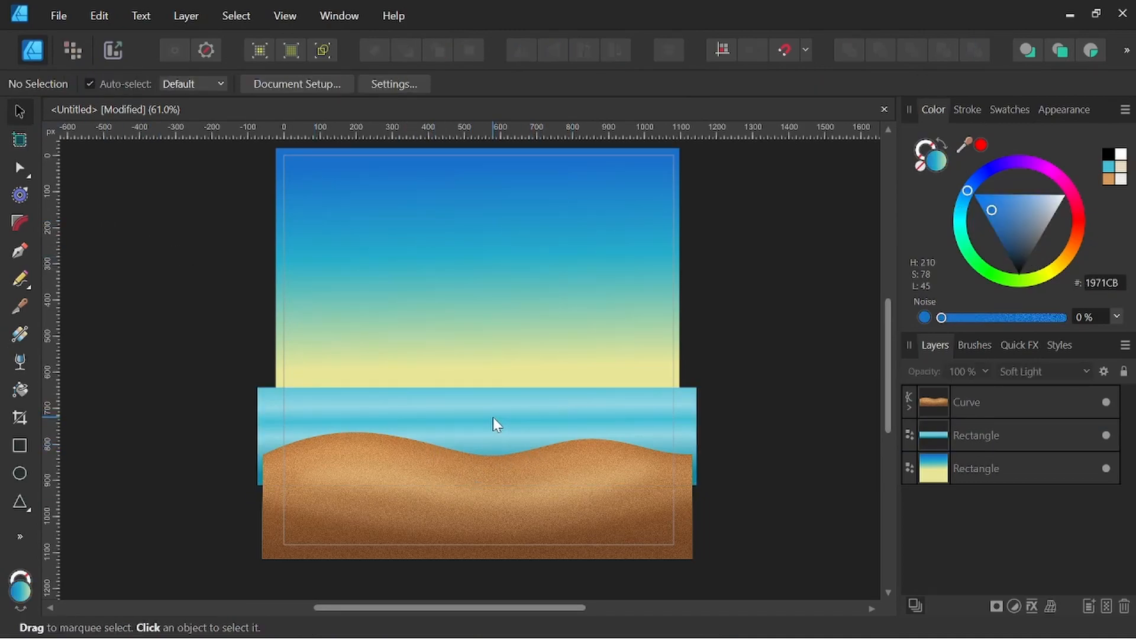
Draw a very thin horizontal ellipse about 560 px wide across the middle of the sea
left_click(20, 472)
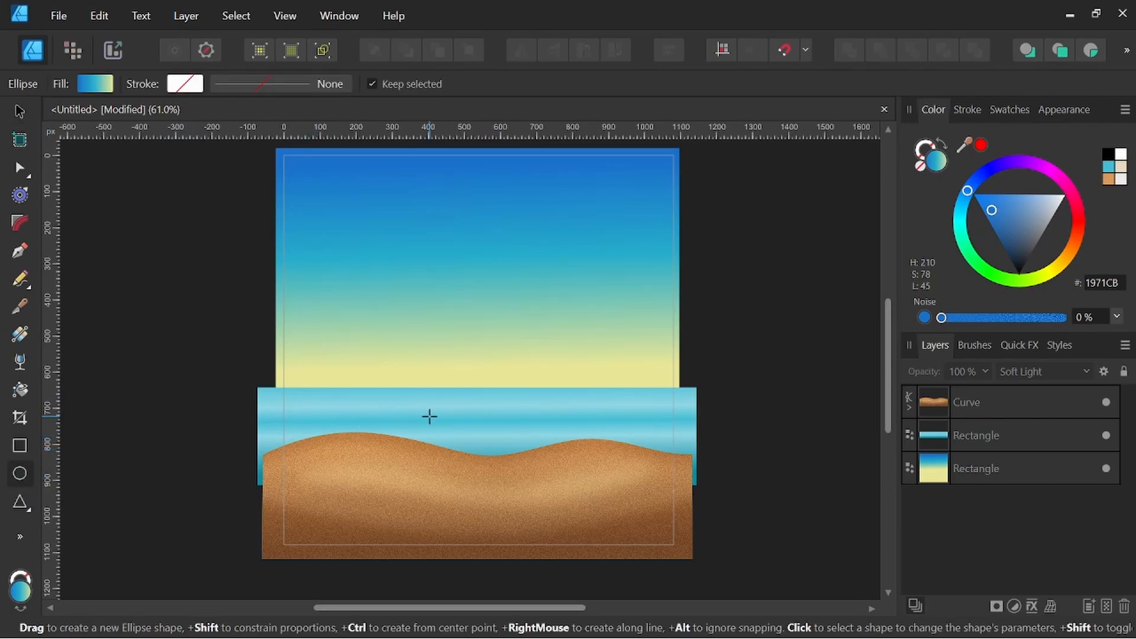
scroll(428, 416, "up", 3)
left_click_drag(358, 415, 750, 420)
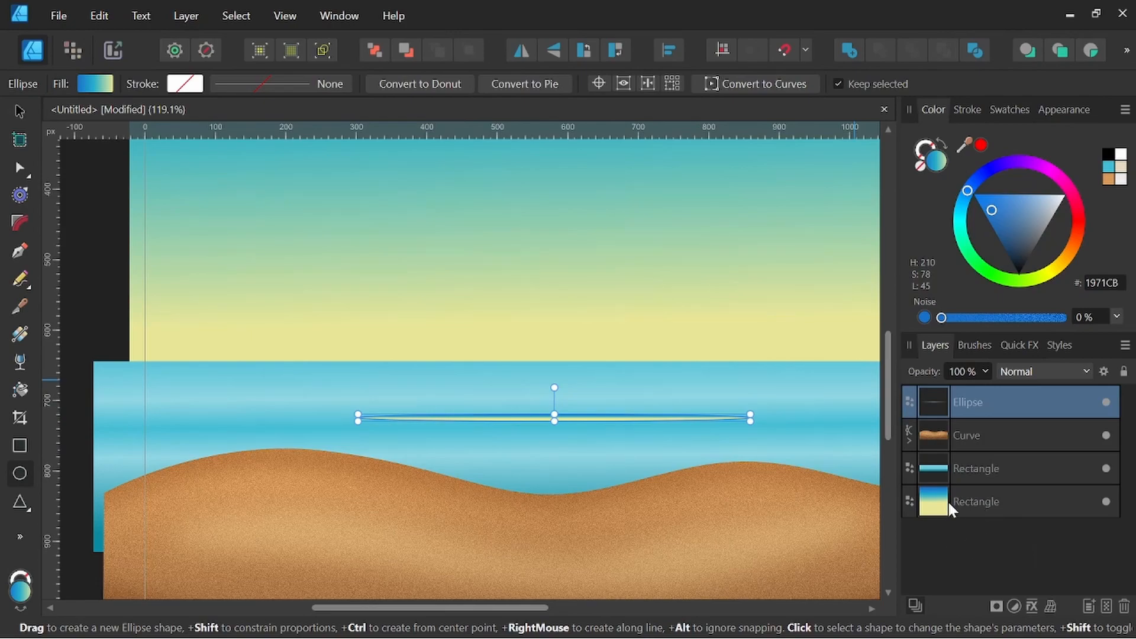
Fill the thin ellipse with pale aqua ADE2E5 and set its blend mode to Soft Light
mouse_move(967, 196)
left_mouse_down()
mouse_move(968, 214)
mouse_move(1031, 196)
left_mouse_up()
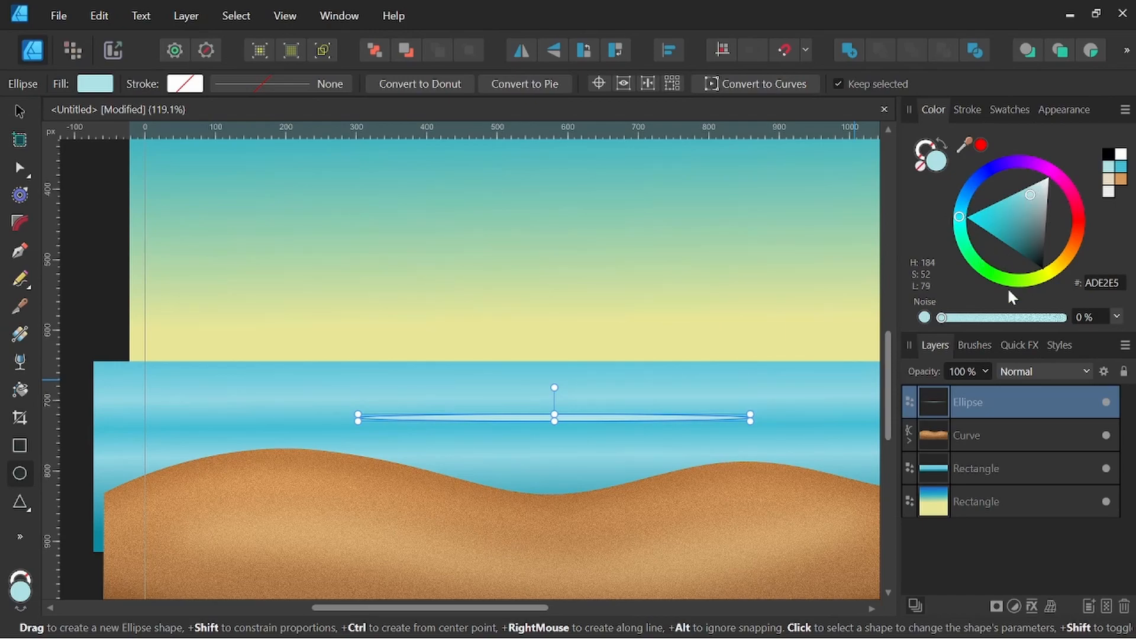
left_click(1033, 374)
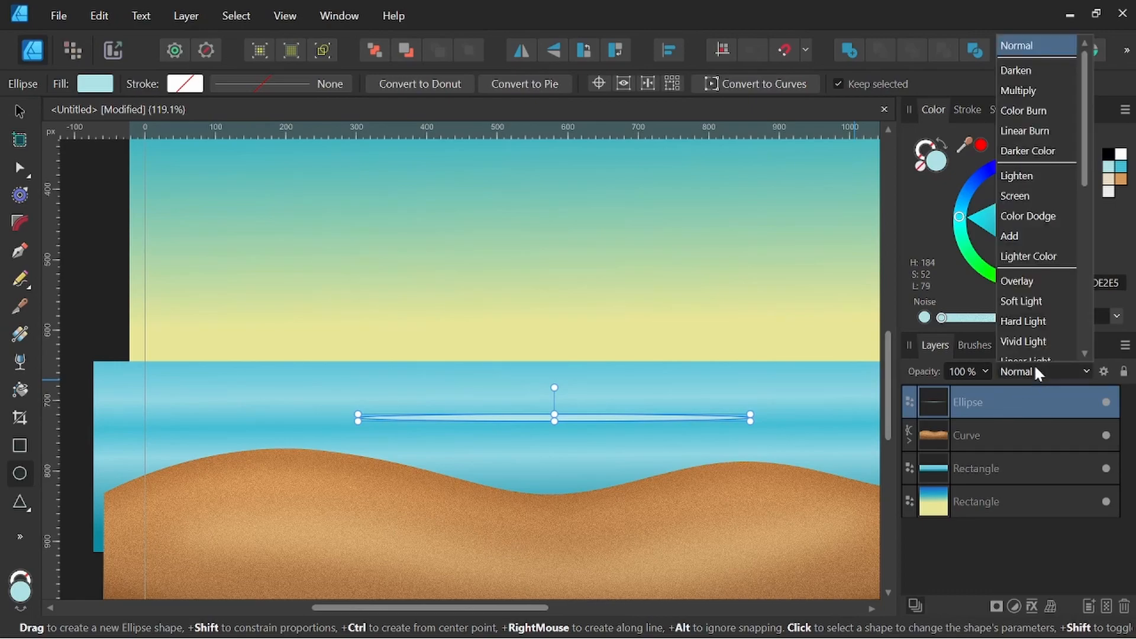
scroll(1033, 332, "down", 2)
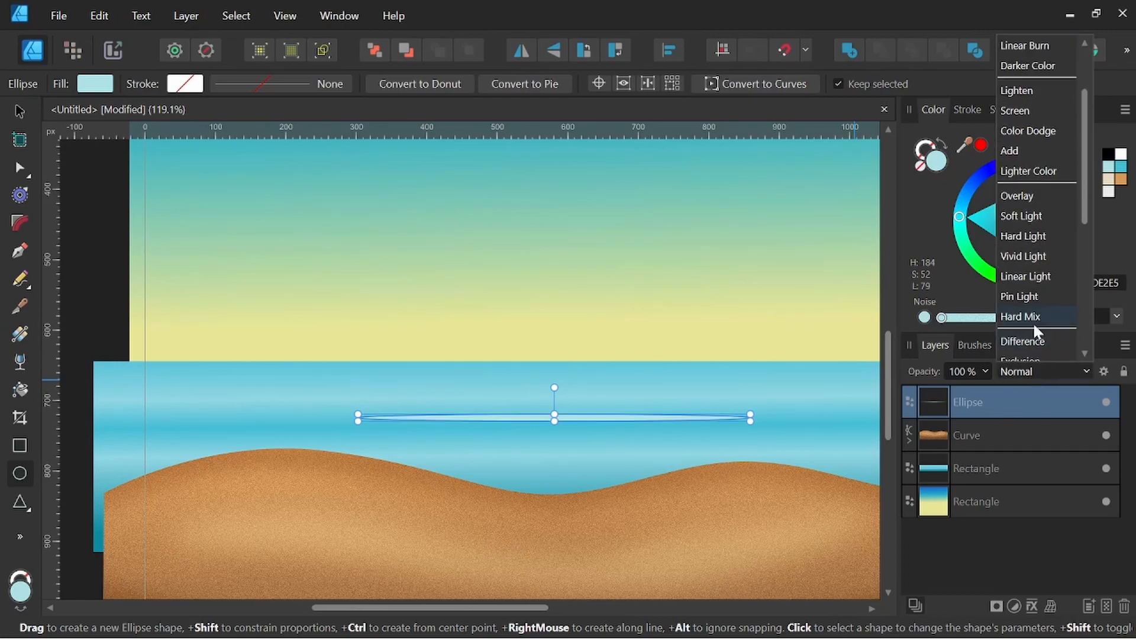
left_click(1030, 217)
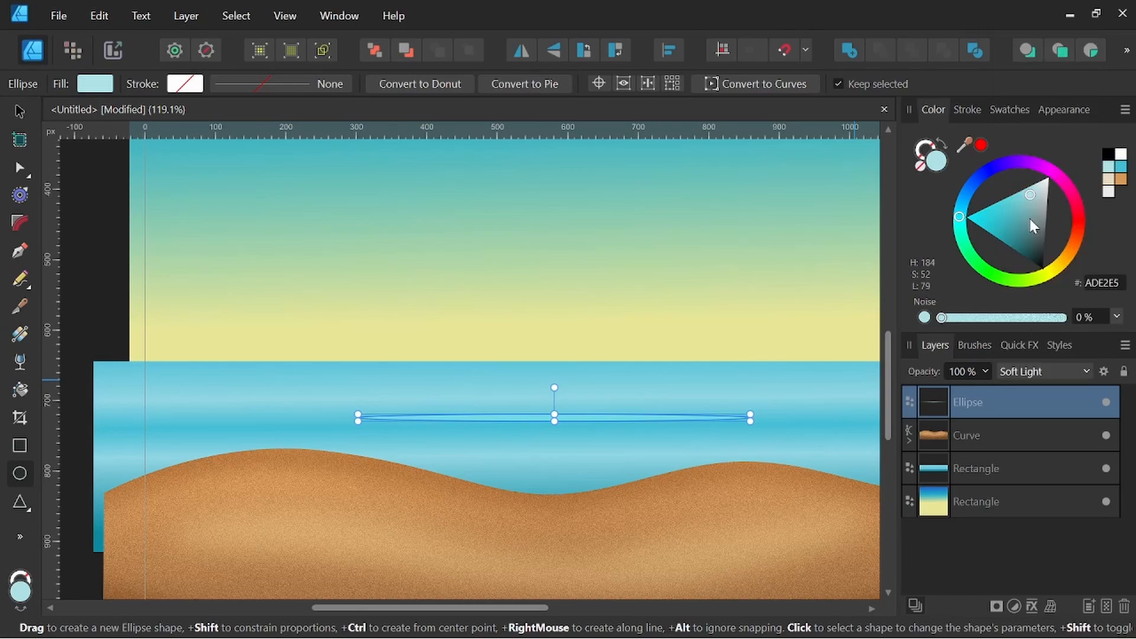
key("space")
scroll(782, 450, "down", 4)
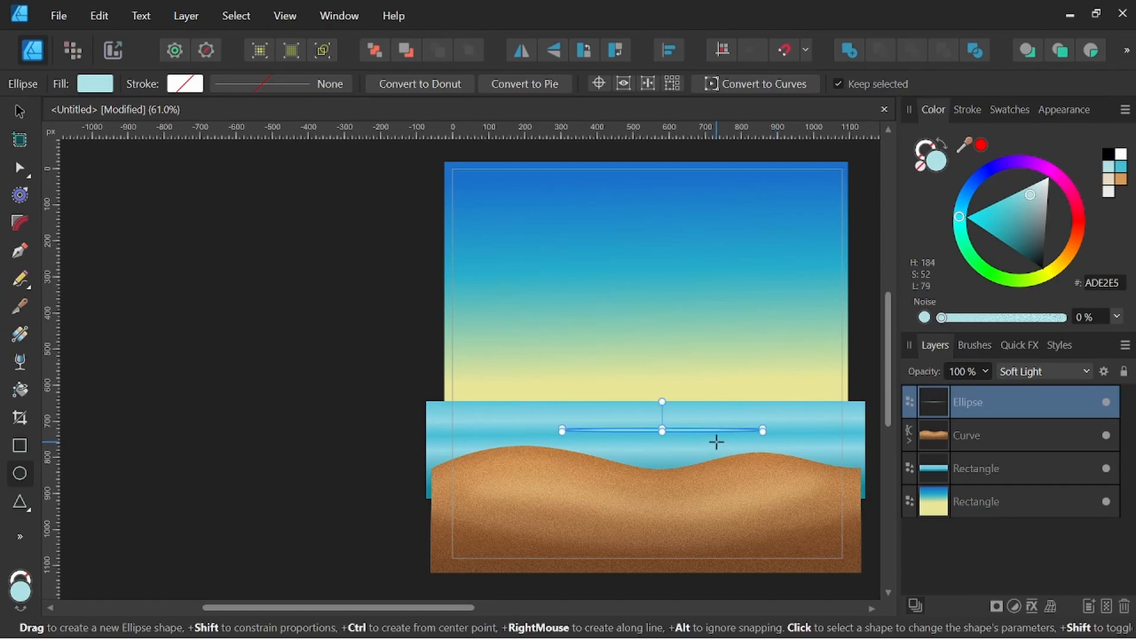
Lighten the thin ellipse's fill to very pale aqua E1F0F2
scroll(717, 442, "up", 3)
left_click_drag(1033, 199, 1046, 192)
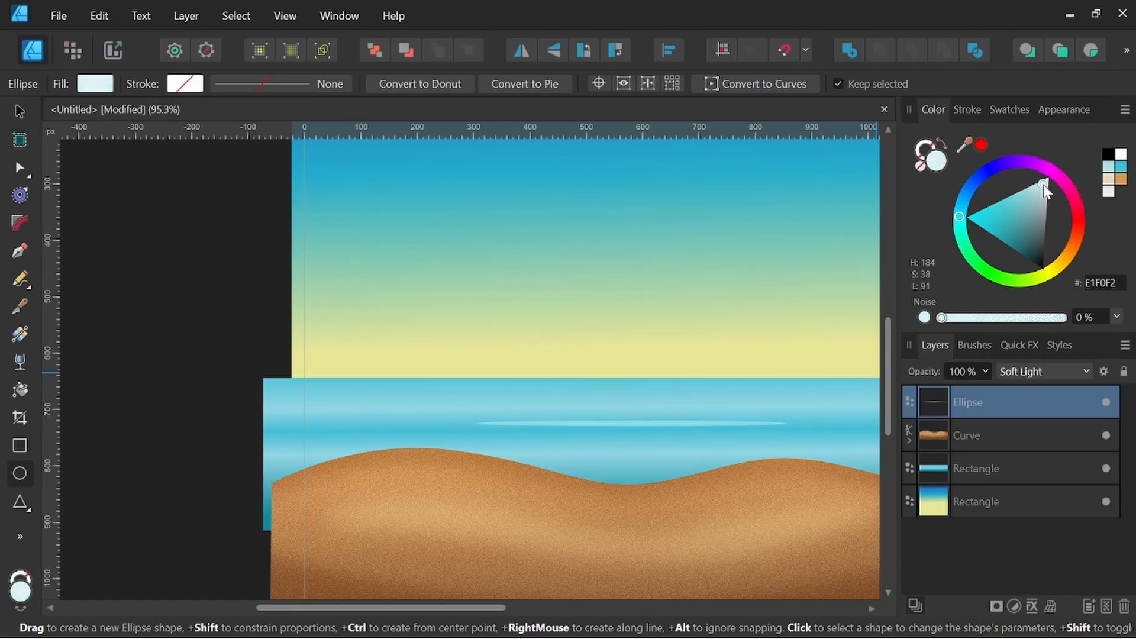
scroll(675, 405, "down", 3)
scroll(680, 401, "up", 3)
scroll(615, 402, "down", 2)
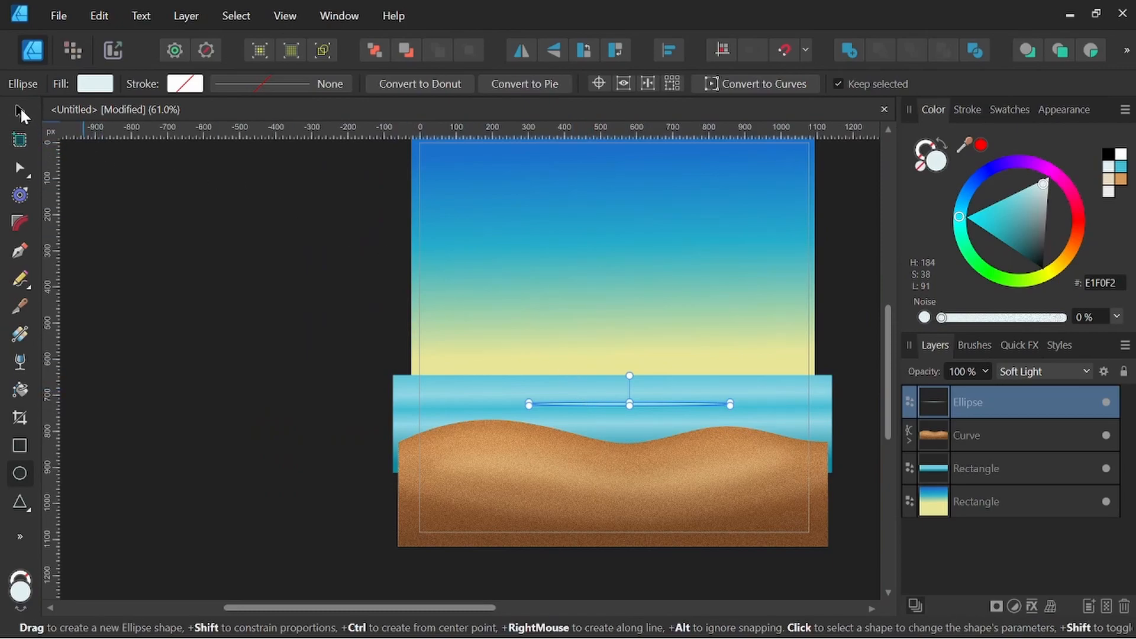
Move the ellipse to the left side of the sea and shorten it to about 400 px wide
left_click(21, 112)
scroll(515, 326, "up", 2)
key("space")
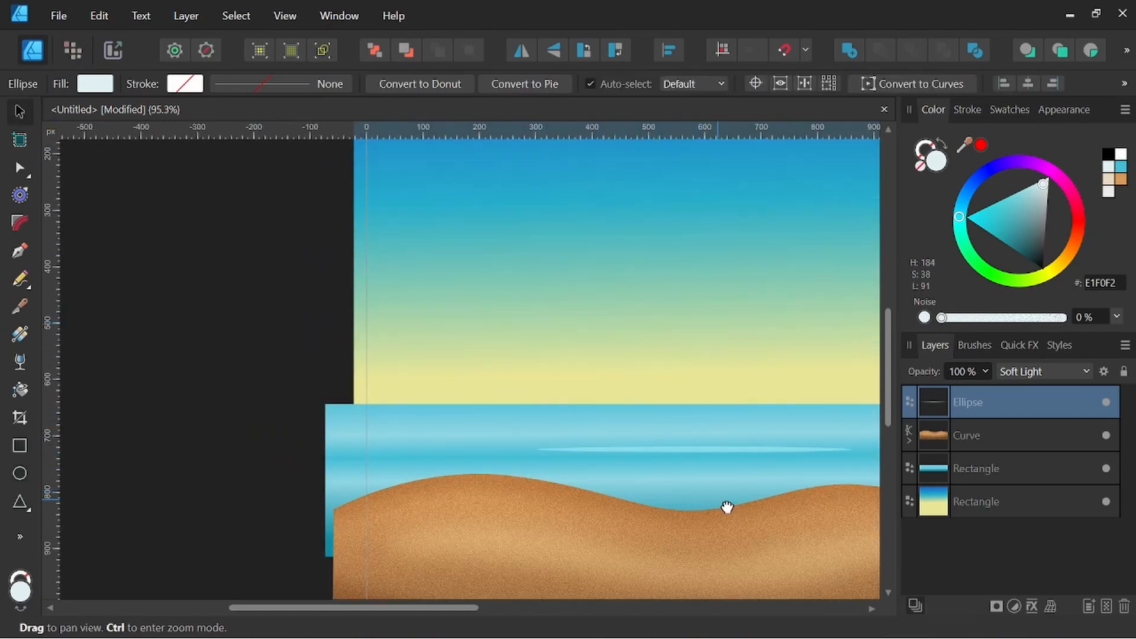
left_click_drag(739, 510, 590, 450)
left_click_drag(568, 389, 354, 387)
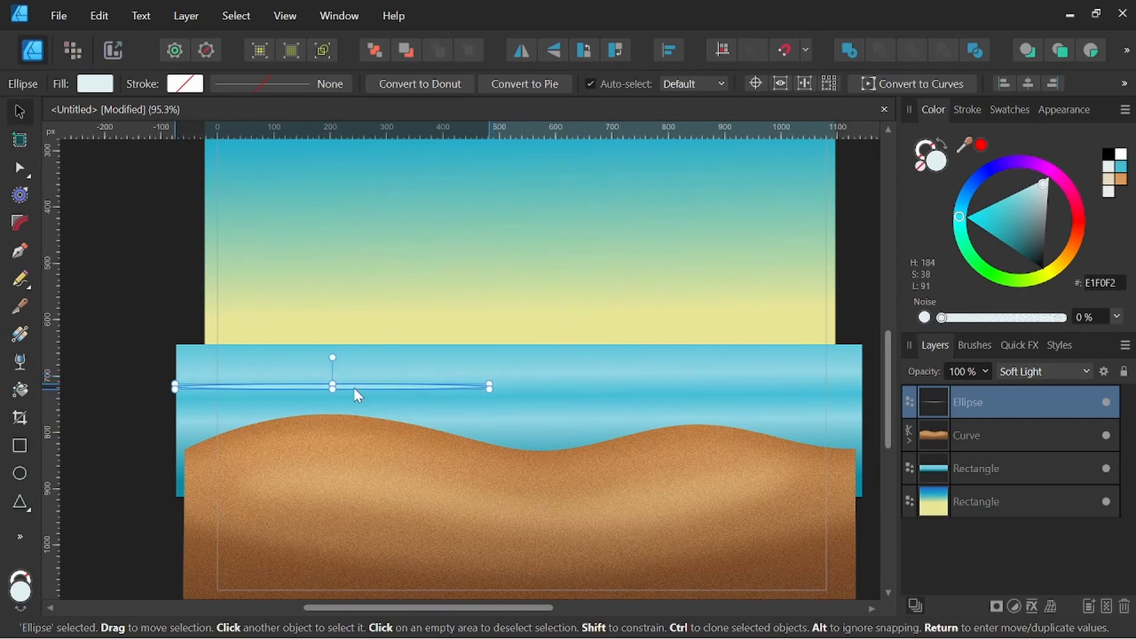
scroll(485, 389, "up", 2)
left_click_drag(485, 388, 343, 387)
key("ctrl+0")
scroll(332, 417, "up", 3)
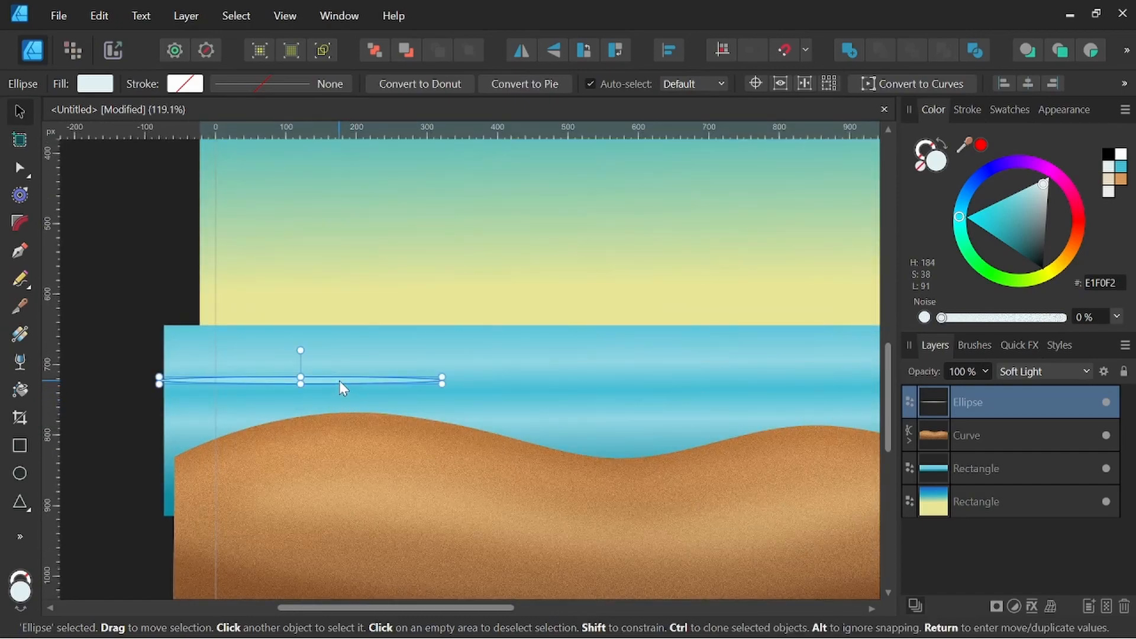
Copy the ripple twice and stagger the three ripples along the sea's left side, the lowest overlapping the dune crest
mouse_move(336, 376)
left_mouse_down()
mouse_move(304, 357)
mouse_move(350, 377)
mouse_move(258, 418)
left_mouse_up()
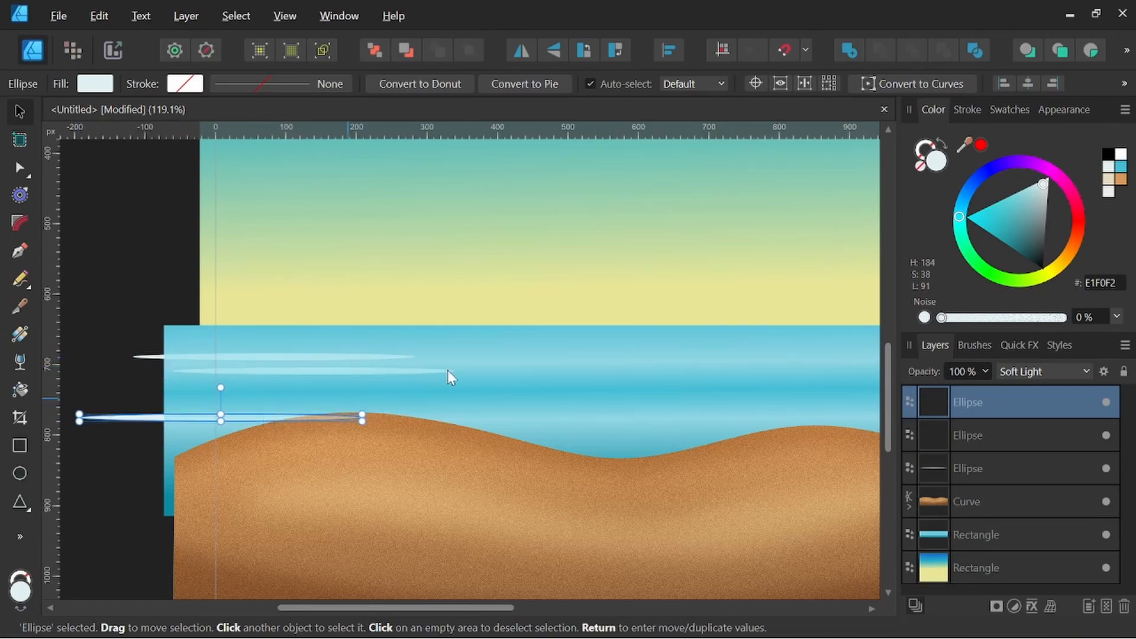
key("ctrl+0")
key("ctrl+d")
scroll(439, 381, "up", 4)
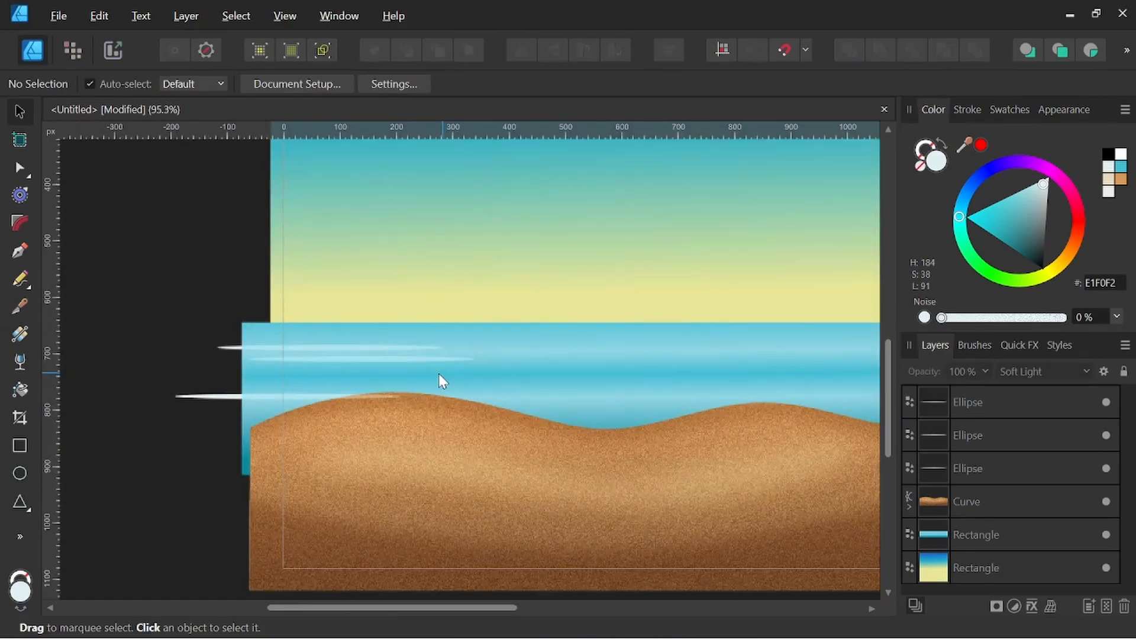
Copy the lowest left ripple to six staggered positions across the middle and right side of the sea
left_click(320, 396)
scroll(370, 386, "down", 3)
left_click_drag(337, 393, 744, 362)
key("ctrl+j")
key("ctrl+j")
key("ctrl+j")
key("ctrl+j")
key("ctrl+j")
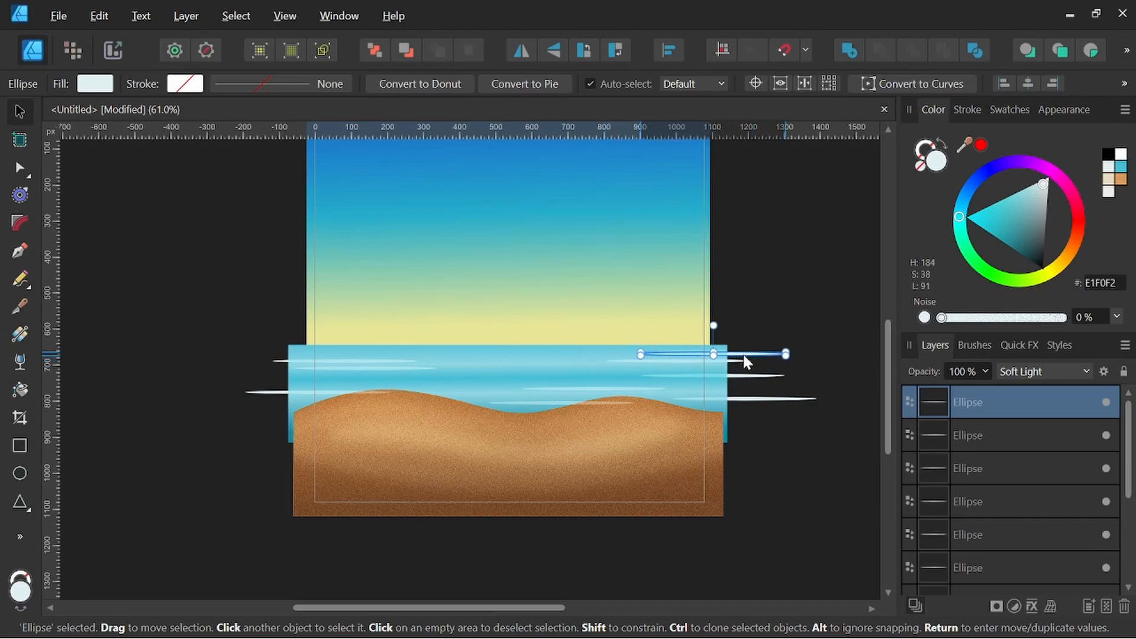
Place another copy of the ripple in the middle of the sea, just below the horizon
scroll(737, 358, "up", 2)
left_click_drag(728, 354, 528, 351)
scroll(414, 349, "up", 2)
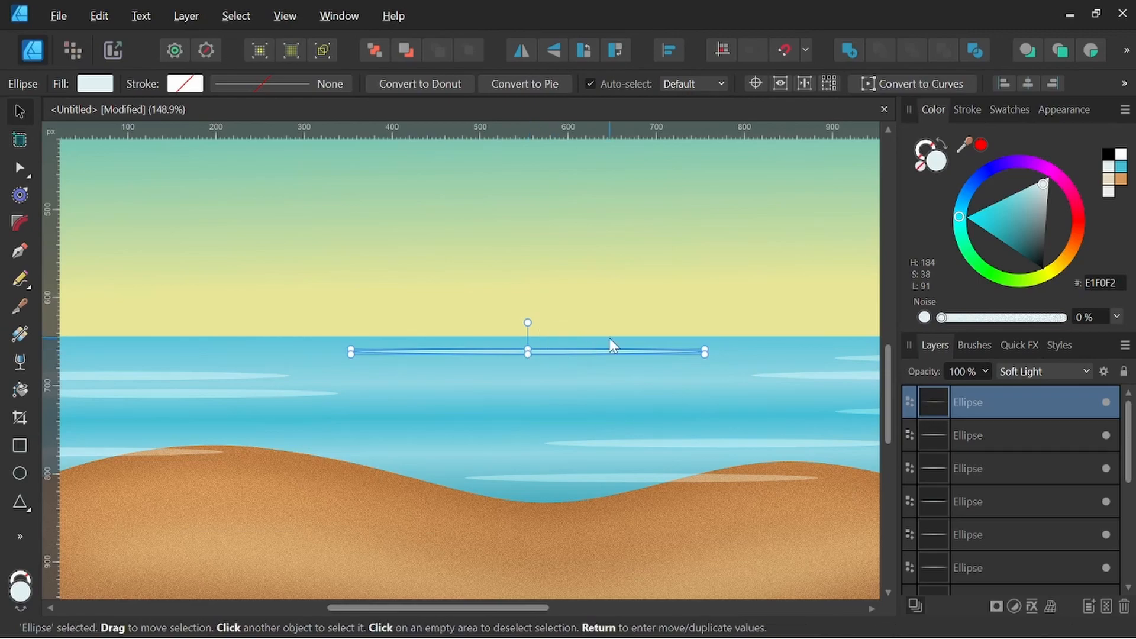
key("alt")
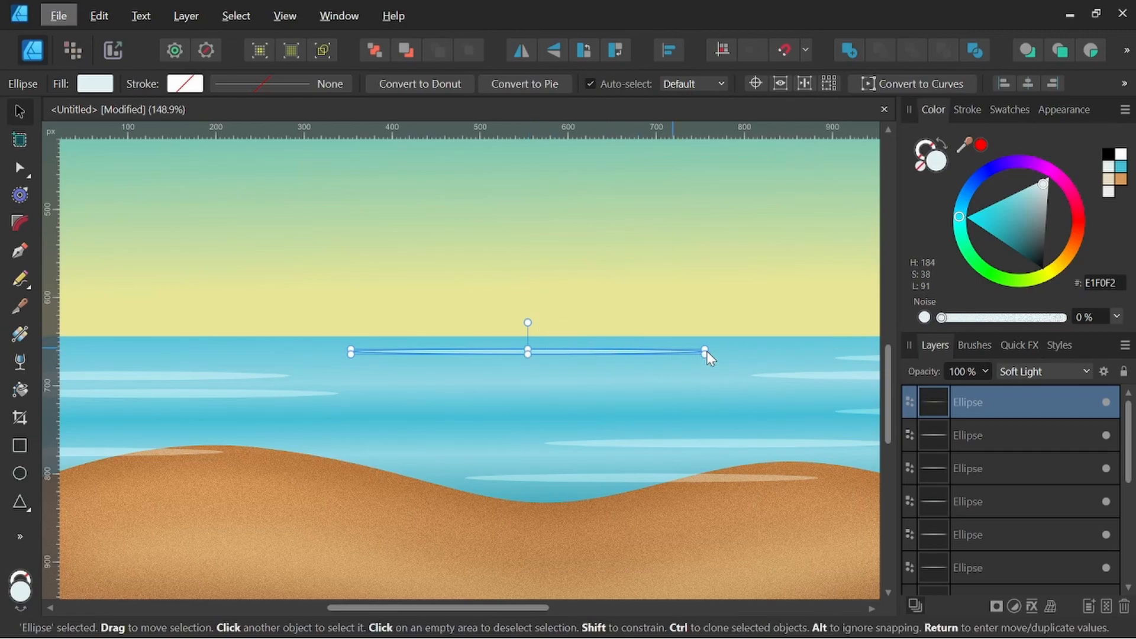
scroll(706, 351, "up", 3)
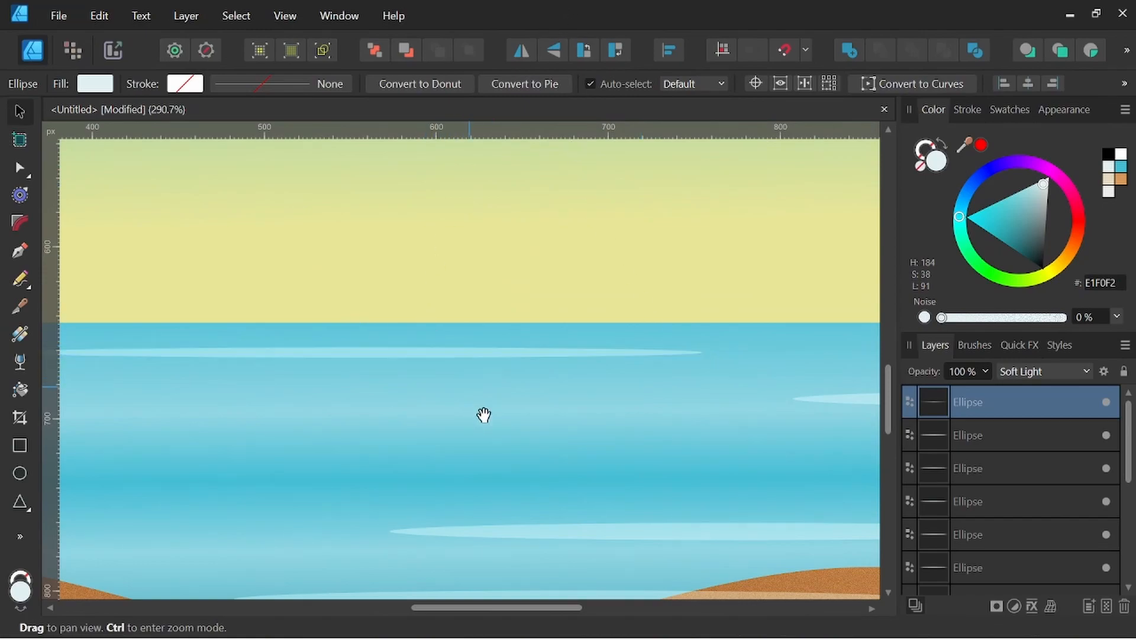
Narrow the central ripple around its centre to about 265 px wide and nudge it closer to the horizon
left_click_drag(508, 354, 602, 350)
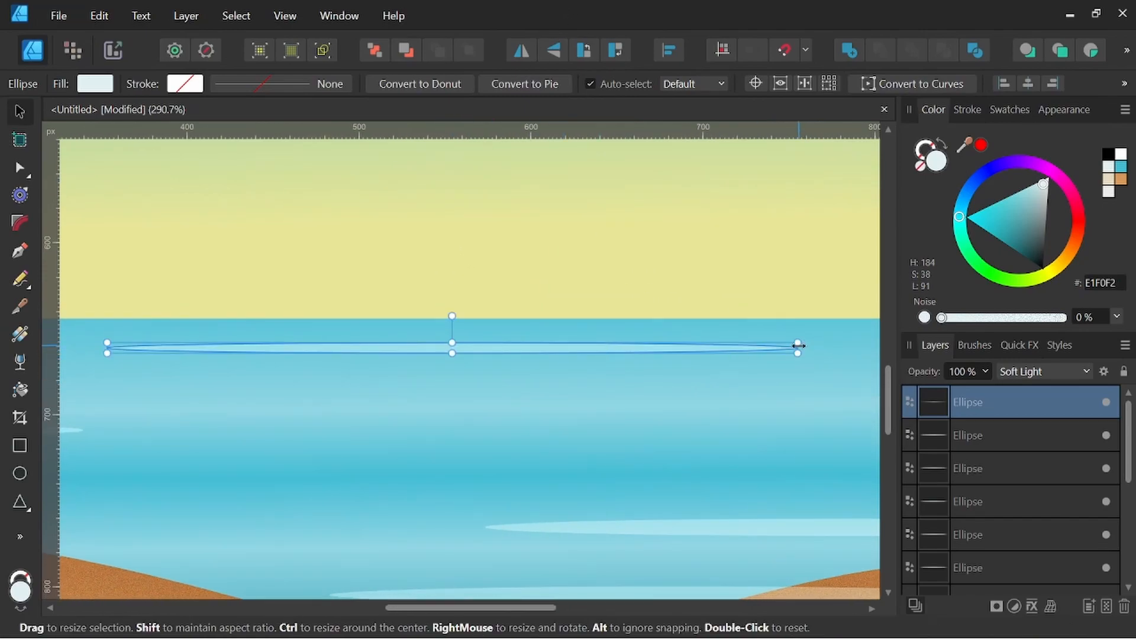
left_click_drag(792, 349, 678, 349)
scroll(524, 320, "down", 2)
scroll(524, 319, "down", 1)
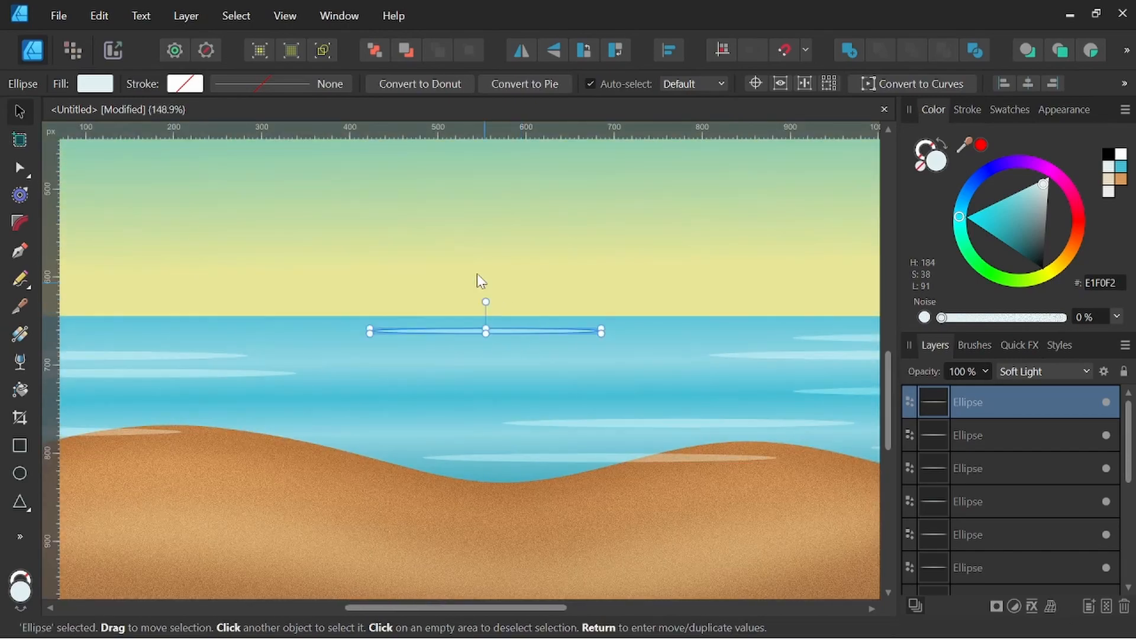
scroll(470, 275, "down", 2)
left_click_drag(566, 400, 569, 418)
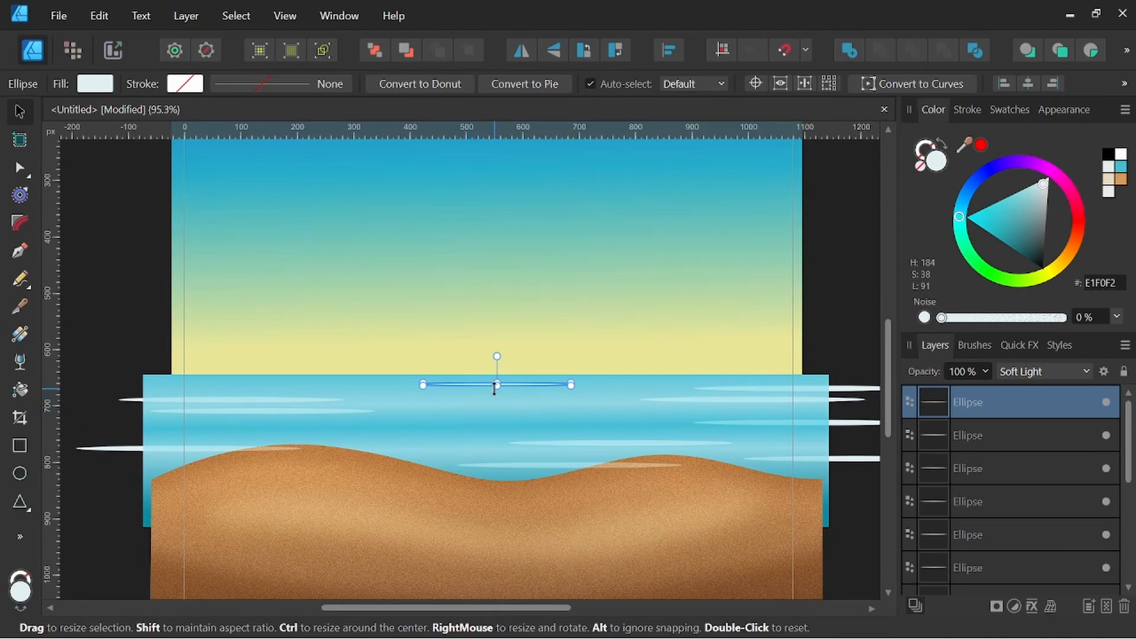
scroll(495, 389, "up", 1)
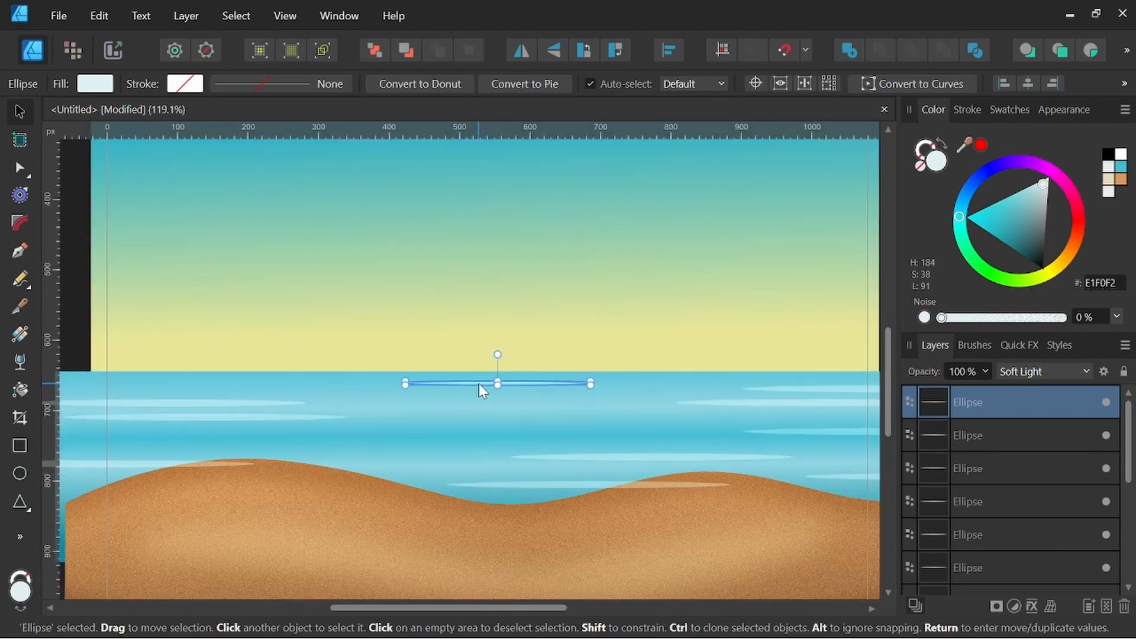
left_click_drag(478, 383, 478, 378)
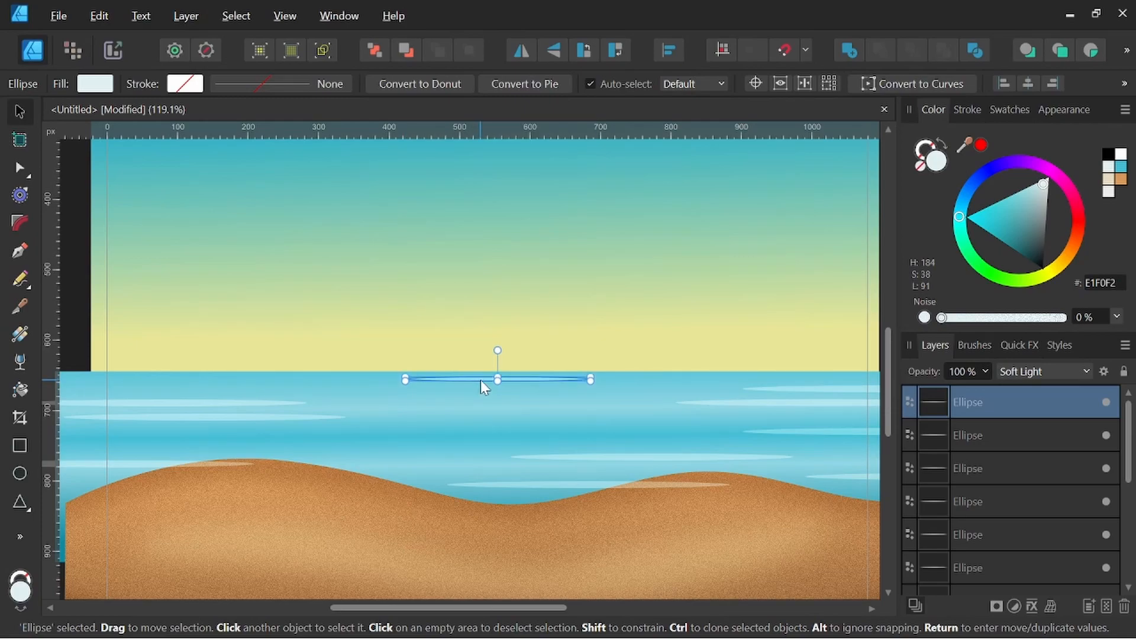
Stack two copies below the central ripple, widening them around their centres to about 310 px and 350 px
left_click_drag(480, 381, 480, 390)
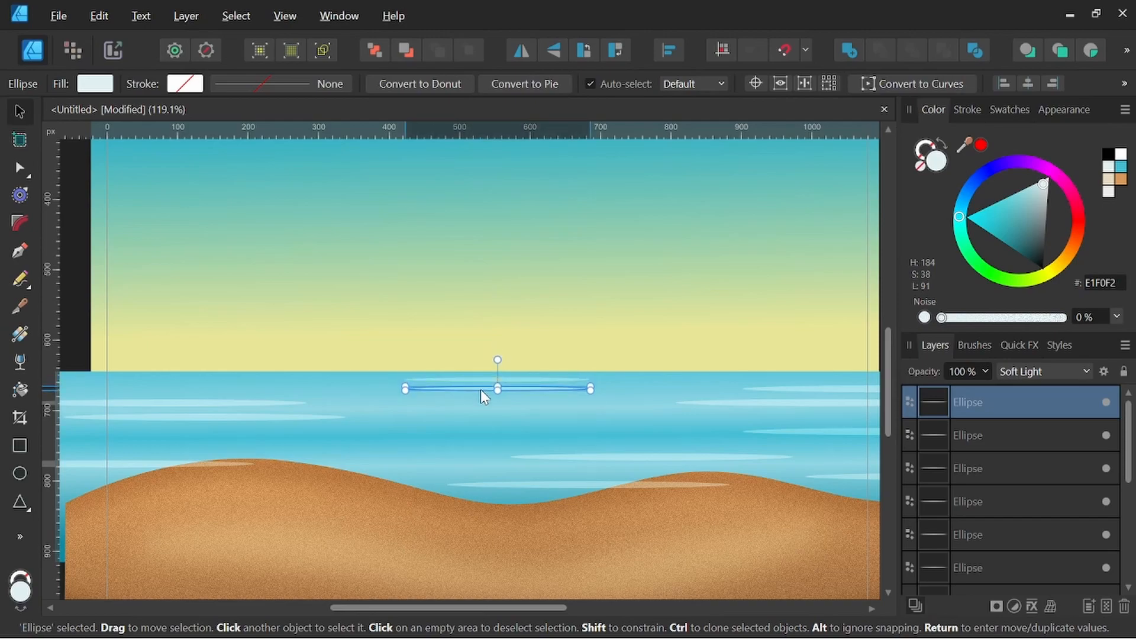
scroll(559, 396, "up", 3)
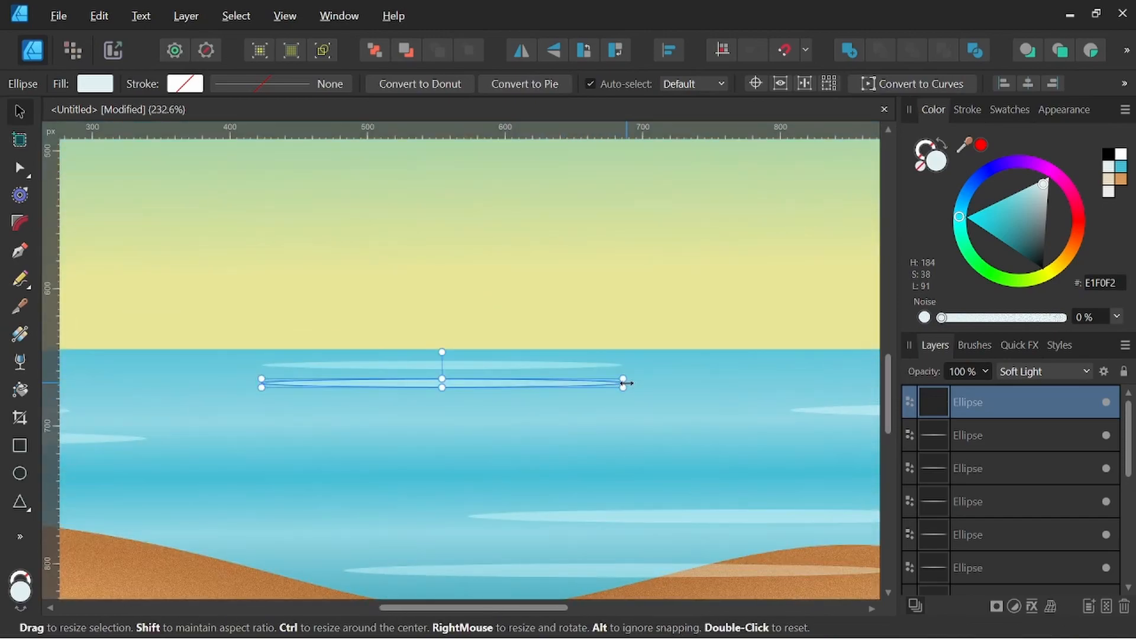
left_click_drag(625, 384, 656, 383)
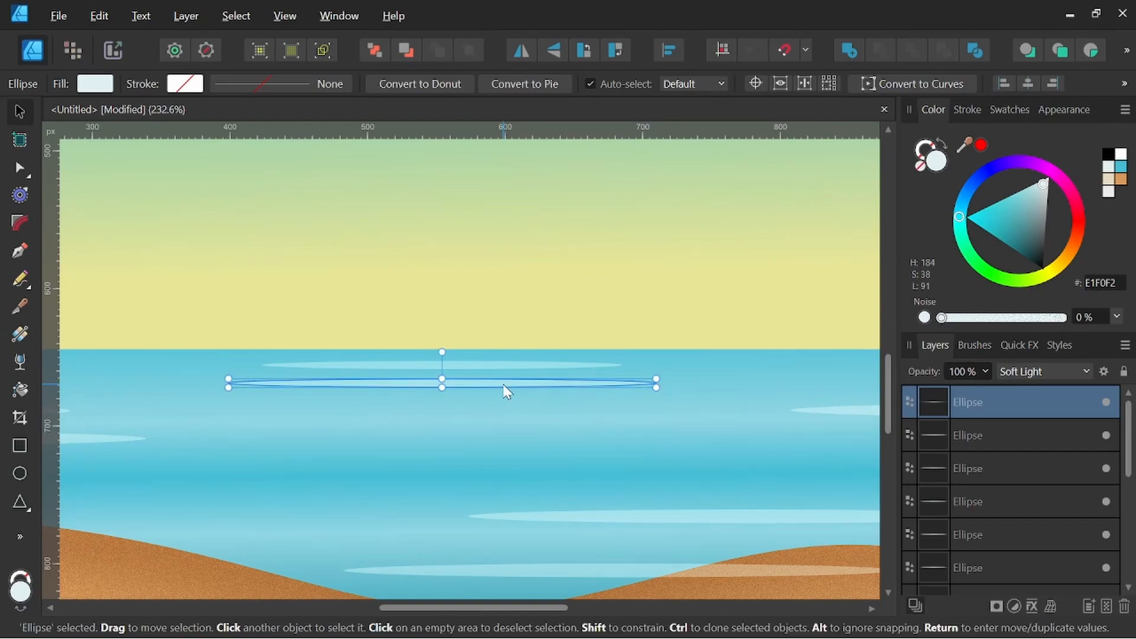
left_click_drag(503, 385, 504, 400)
left_click_drag(657, 399, 682, 397)
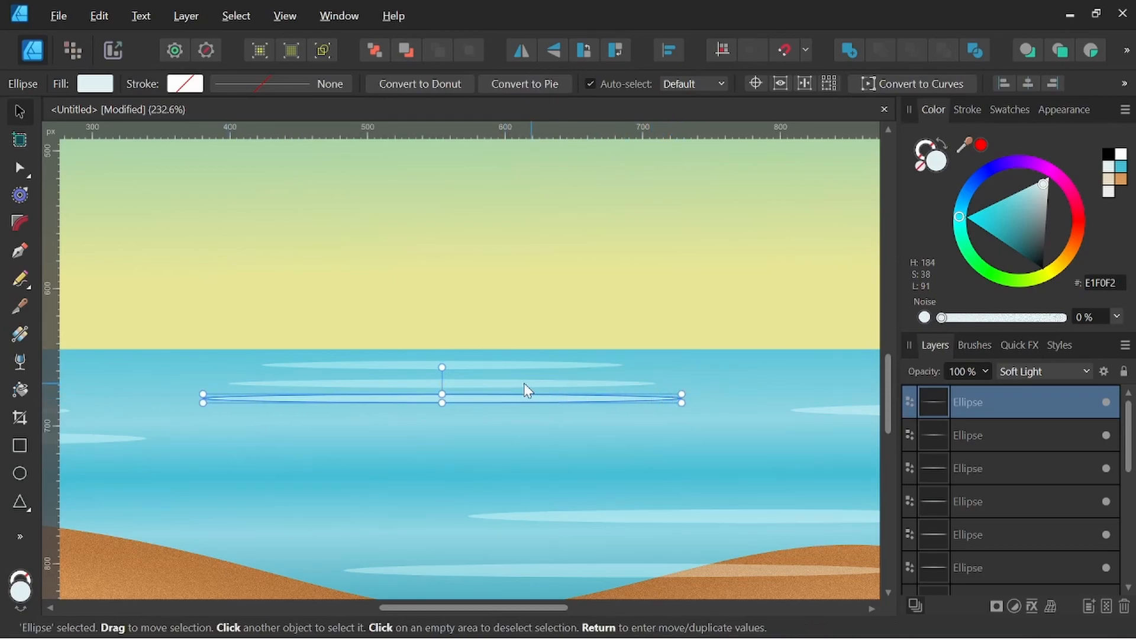
Duplicate the second ripple of the central stack and place the copy just below the third
left_click(504, 384)
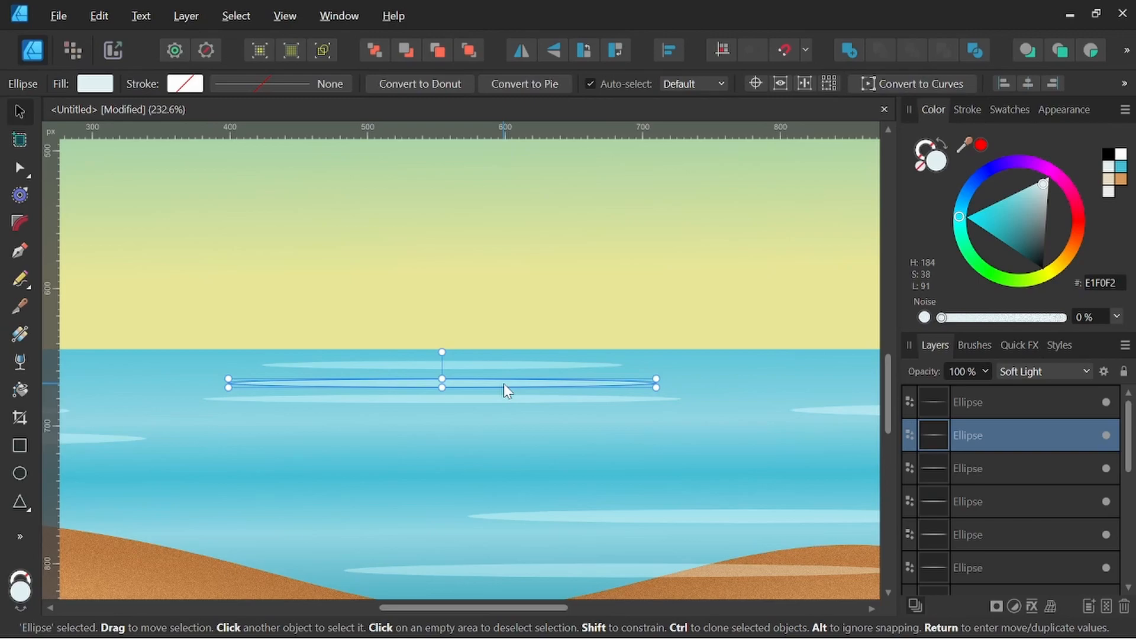
key("ctrl+z")
key("ctrl+z")
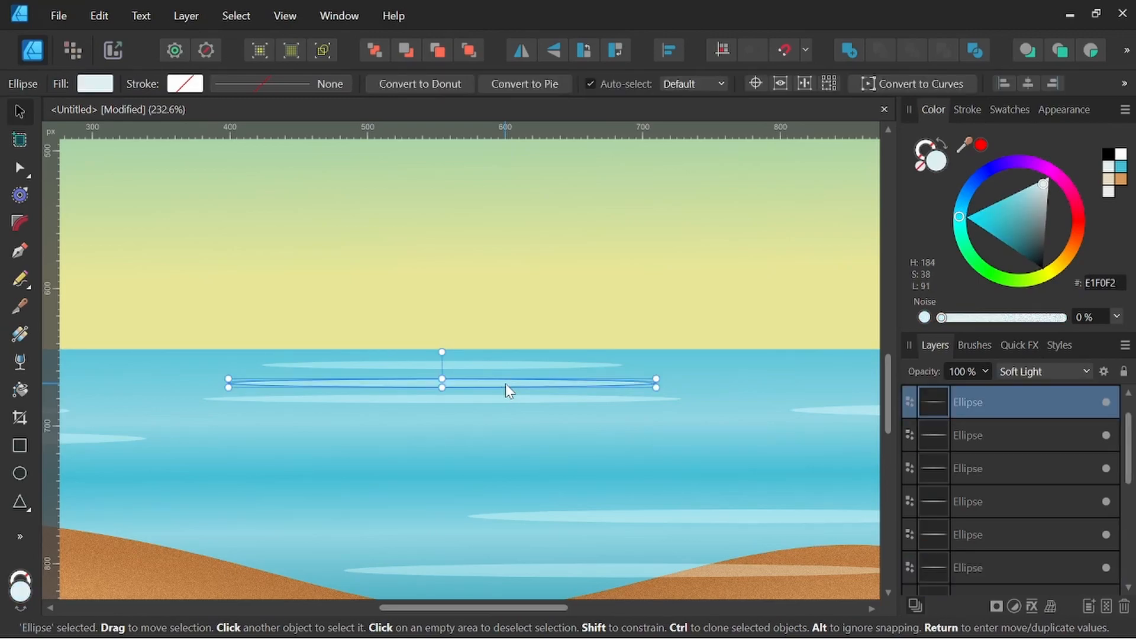
left_click_drag(506, 385, 506, 417)
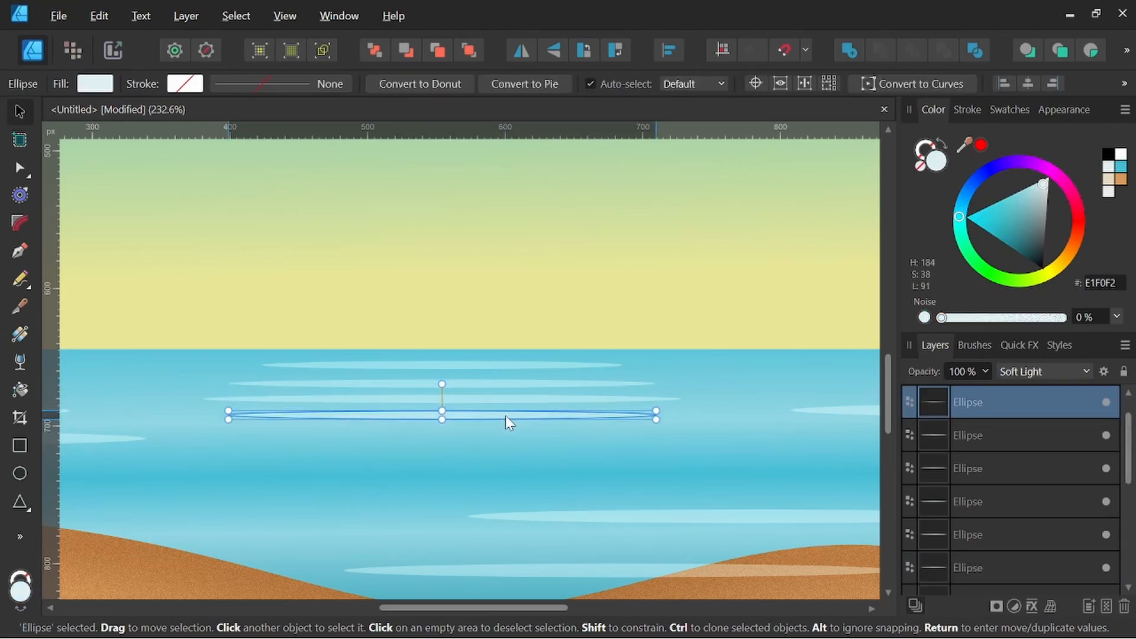
Copy the top central ripple twice to the bottom of the stack and narrow the lowest copy to about 210 px
left_click(508, 365)
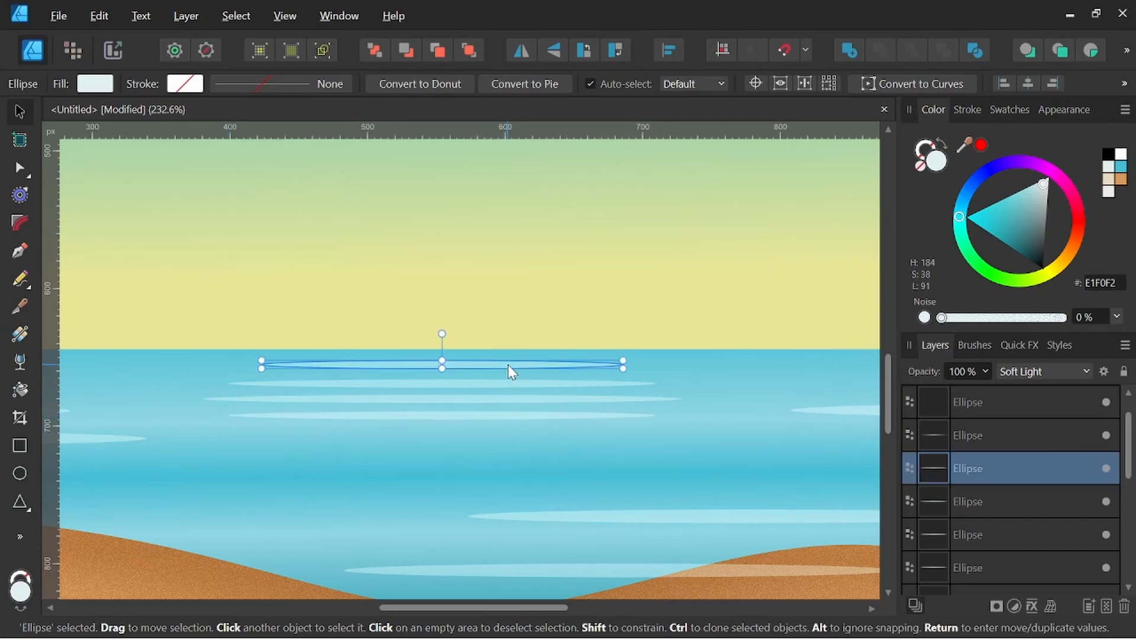
left_click_drag(508, 365, 510, 452)
left_click_drag(618, 454, 590, 455)
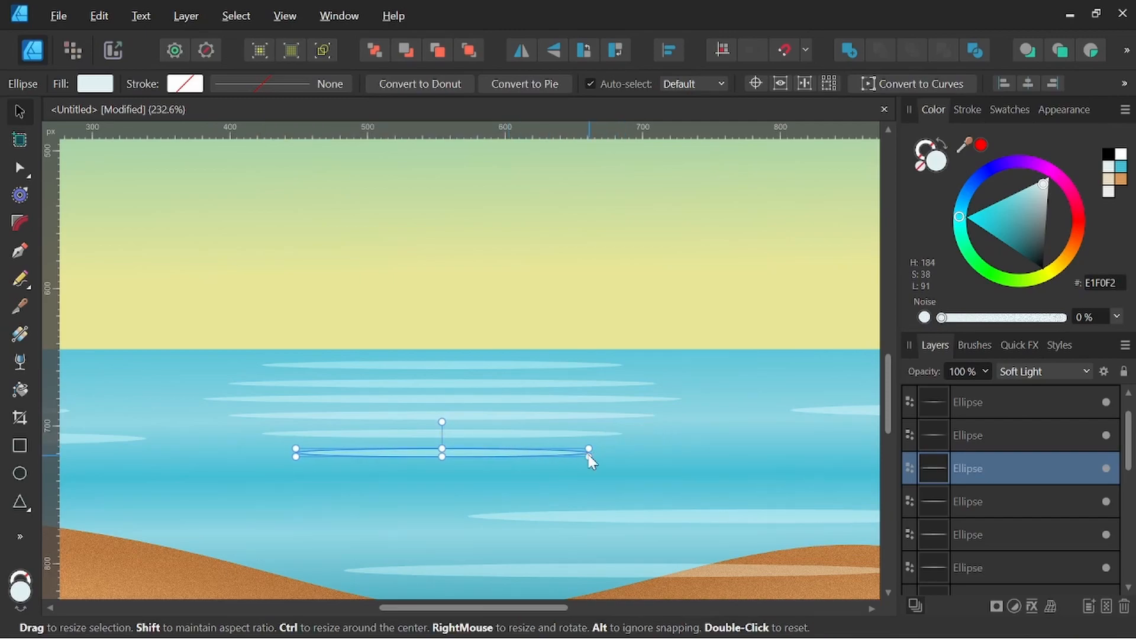
Select all the ripple ellipses and nest them inside the sea rectangle so it clips them
scroll(580, 444, "down", 5)
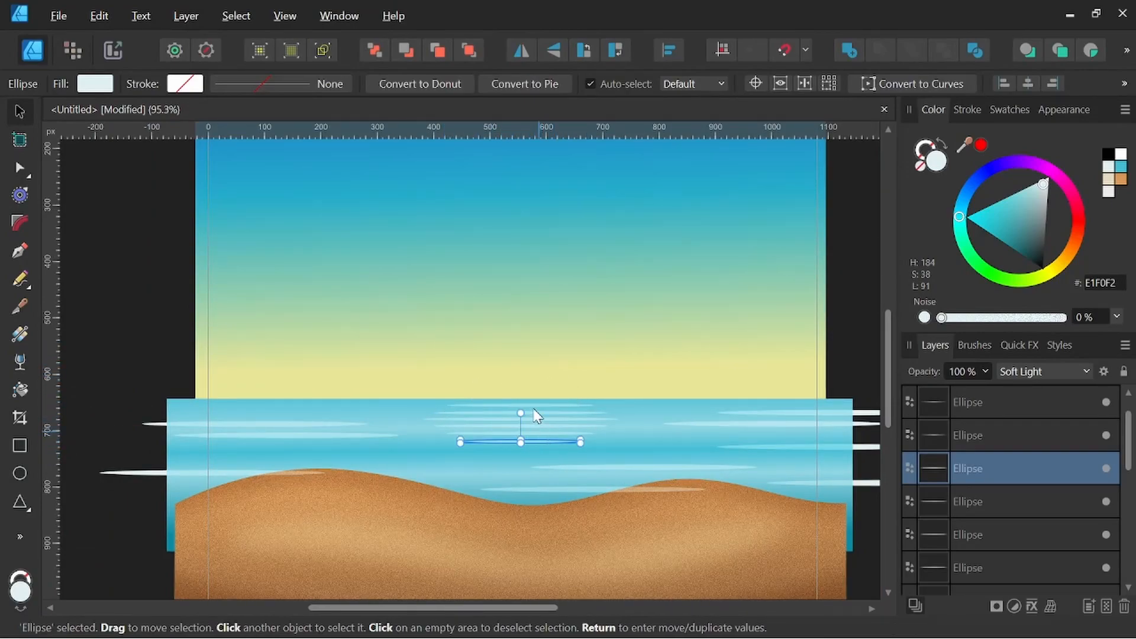
scroll(539, 436, "down", 2)
left_click_drag(591, 498, 564, 483)
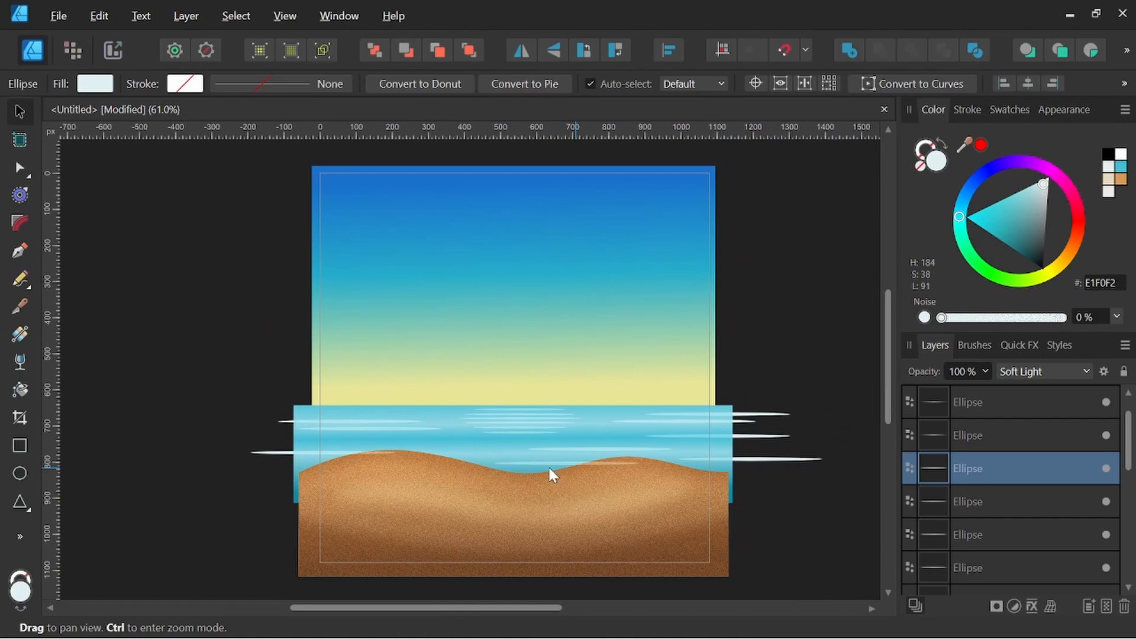
scroll(544, 439, "up", 1)
left_click_drag(652, 517, 637, 477)
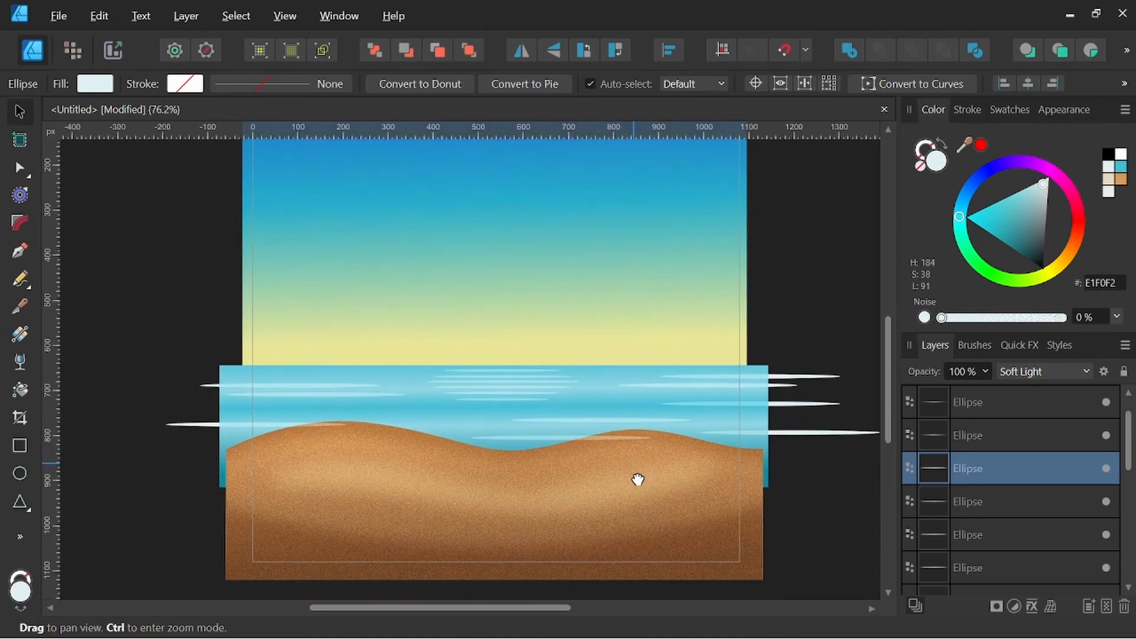
scroll(988, 425, "up", 1)
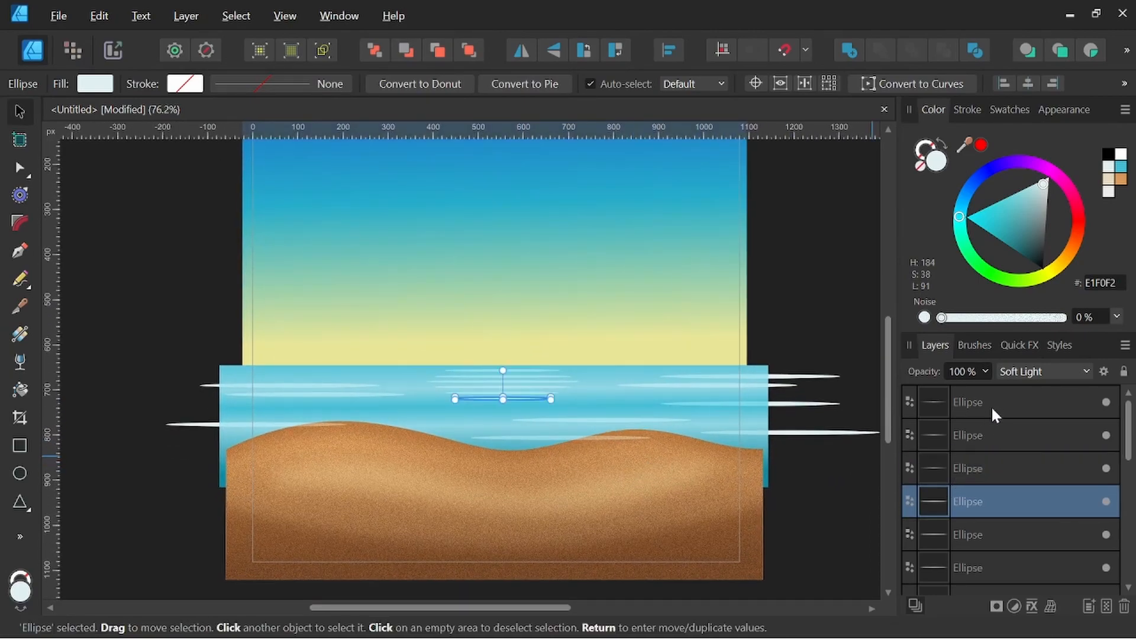
left_click(990, 404)
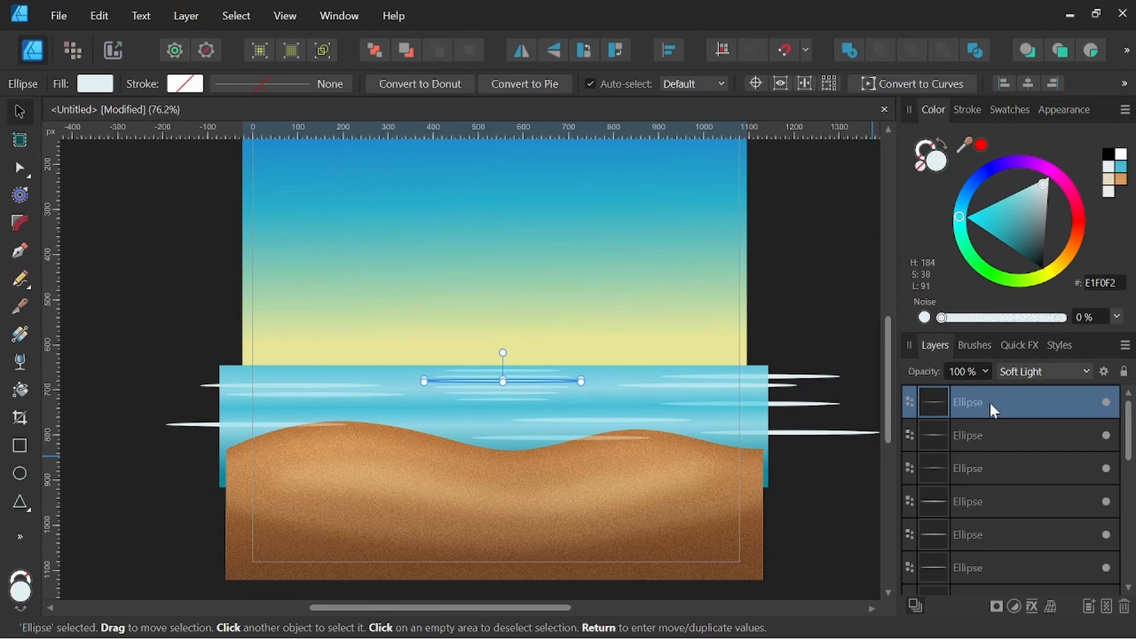
scroll(990, 400, "down", 3)
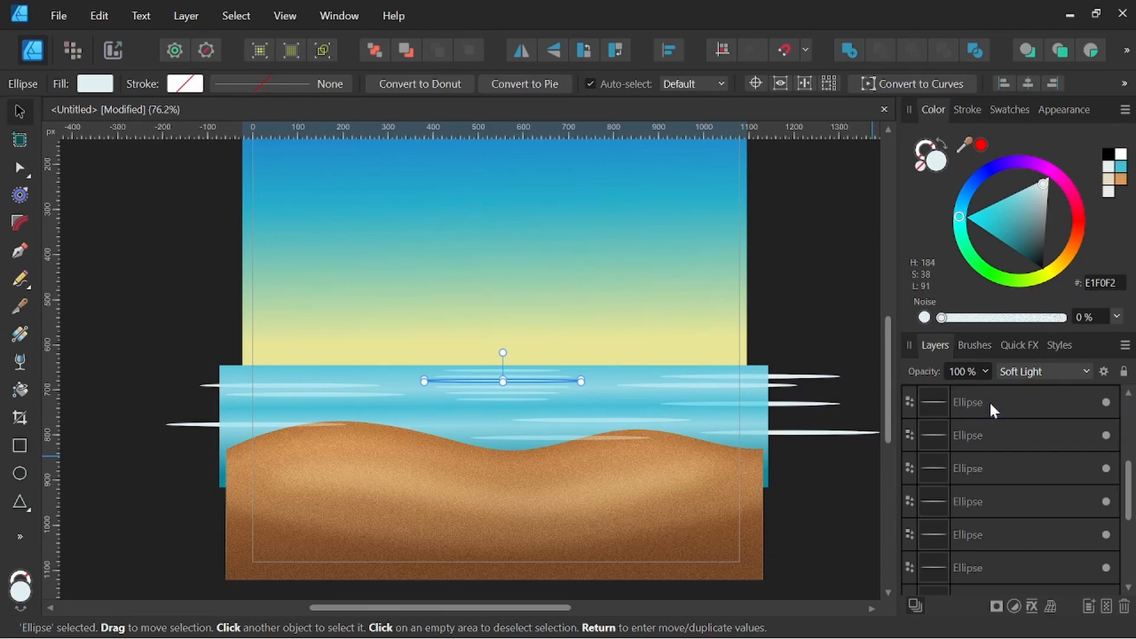
left_click(982, 467, "shift")
left_click_drag(981, 463, 979, 535)
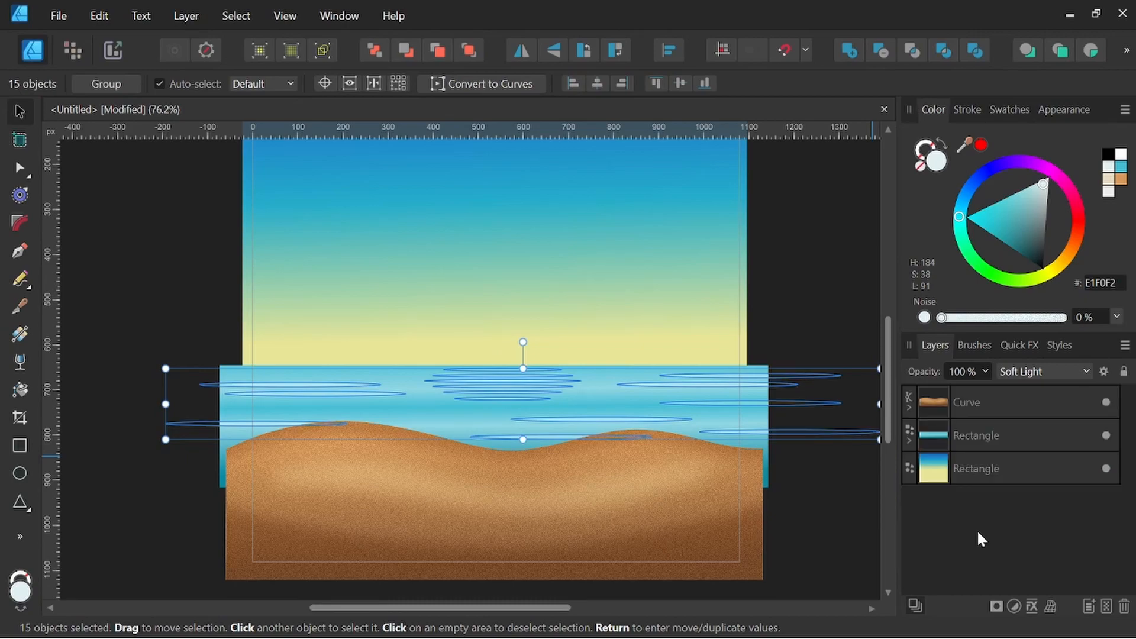
With the Pen tool, trace a smooth wavy line over the sea, following just above the crests and dip of the sand dunes
left_click(972, 443)
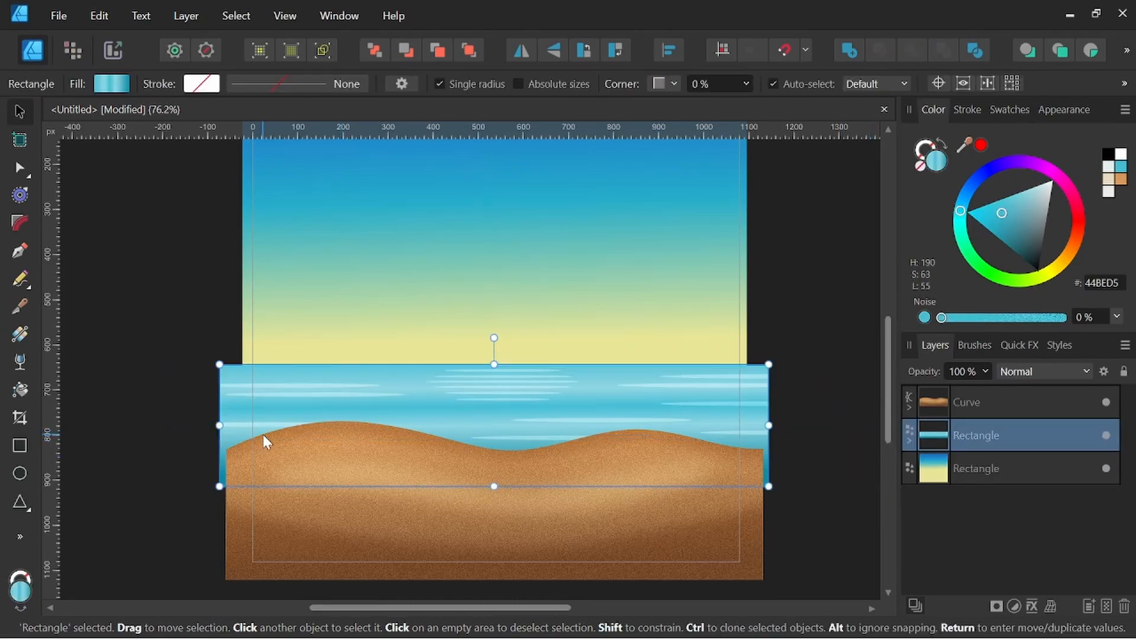
key("p")
scroll(223, 441, "up", 1)
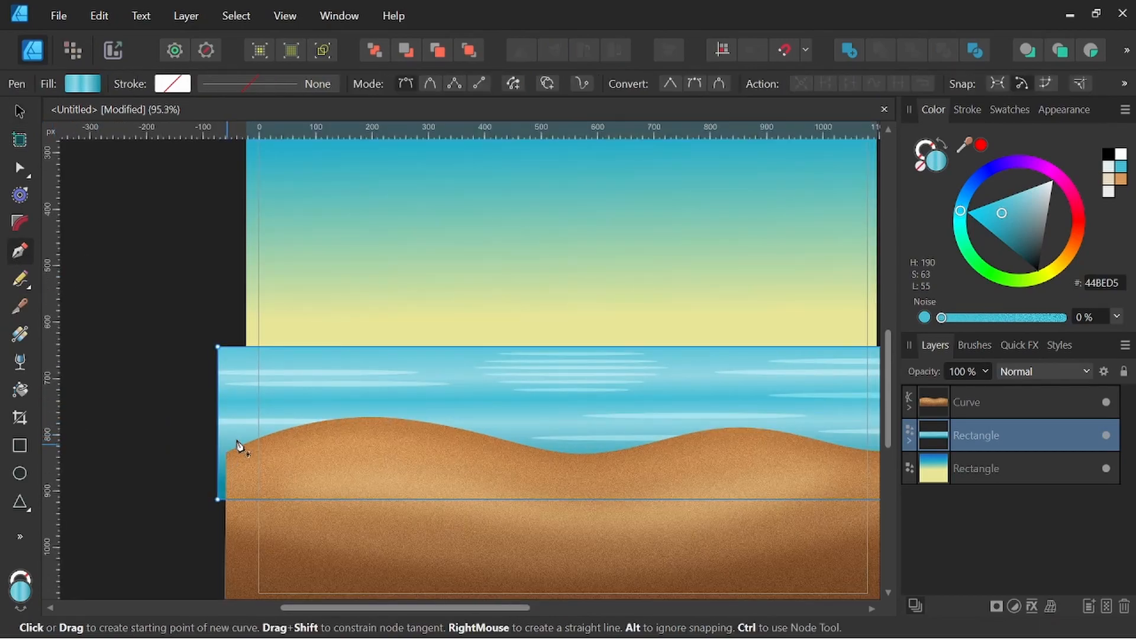
scroll(235, 445, "up", 1)
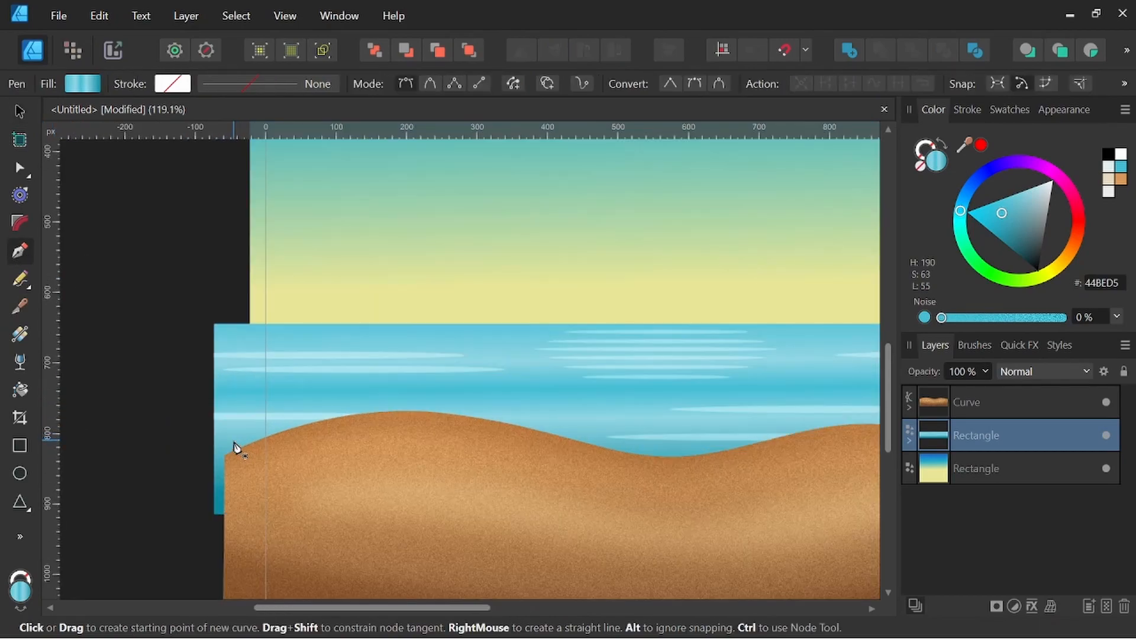
left_click(414, 401)
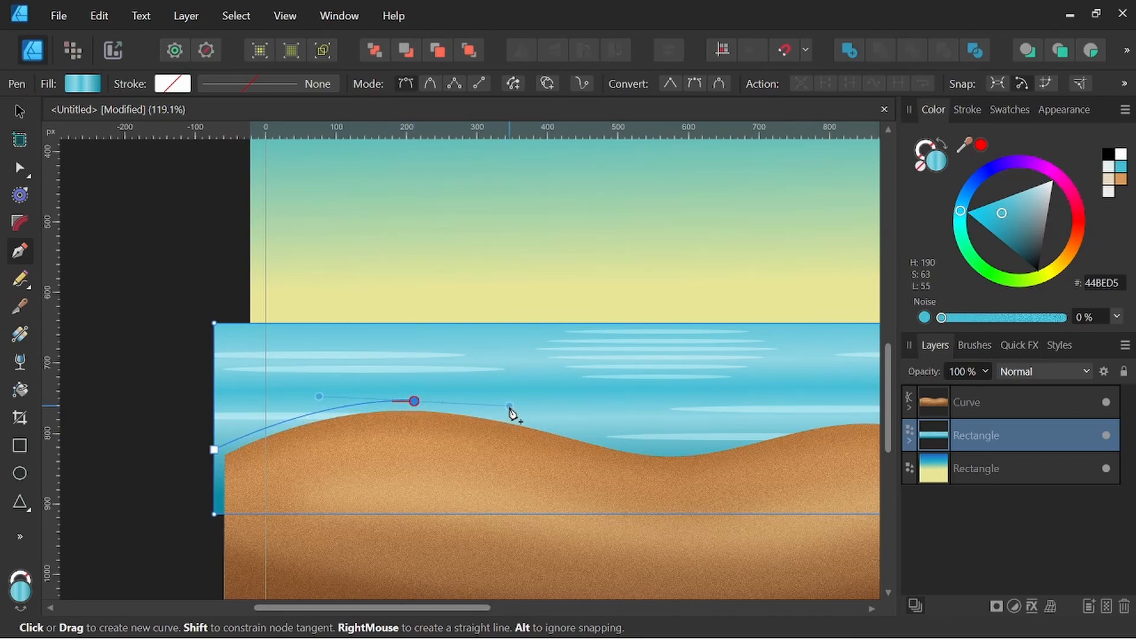
left_click_drag(673, 433, 657, 438)
scroll(657, 438, "down", 1)
left_click_drag(585, 421, 612, 422)
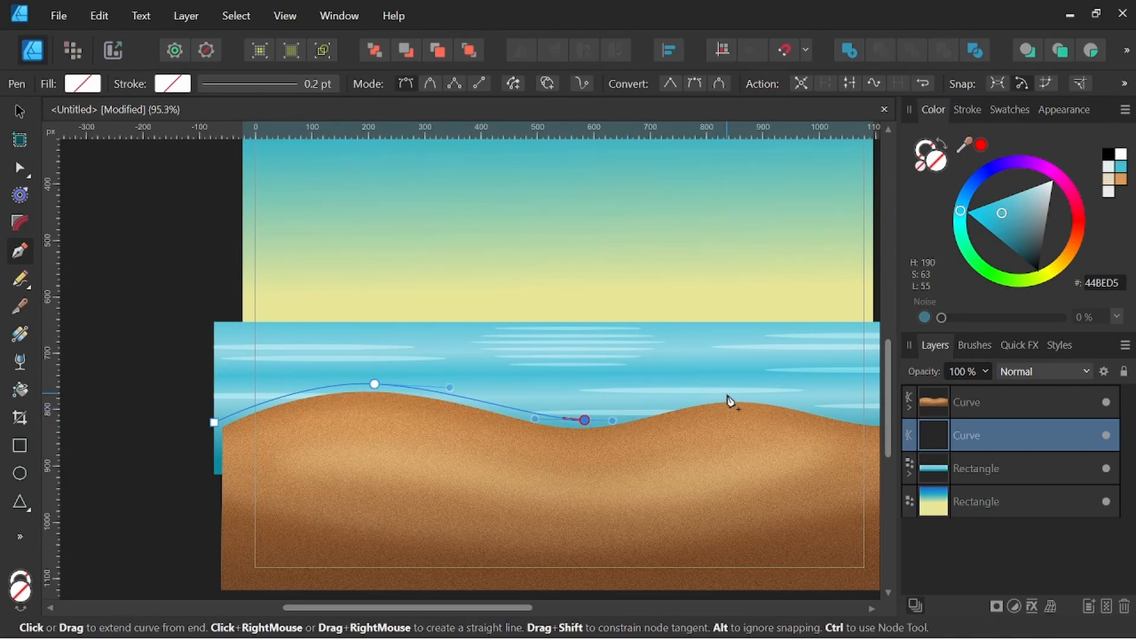
left_click_drag(738, 394, 784, 398)
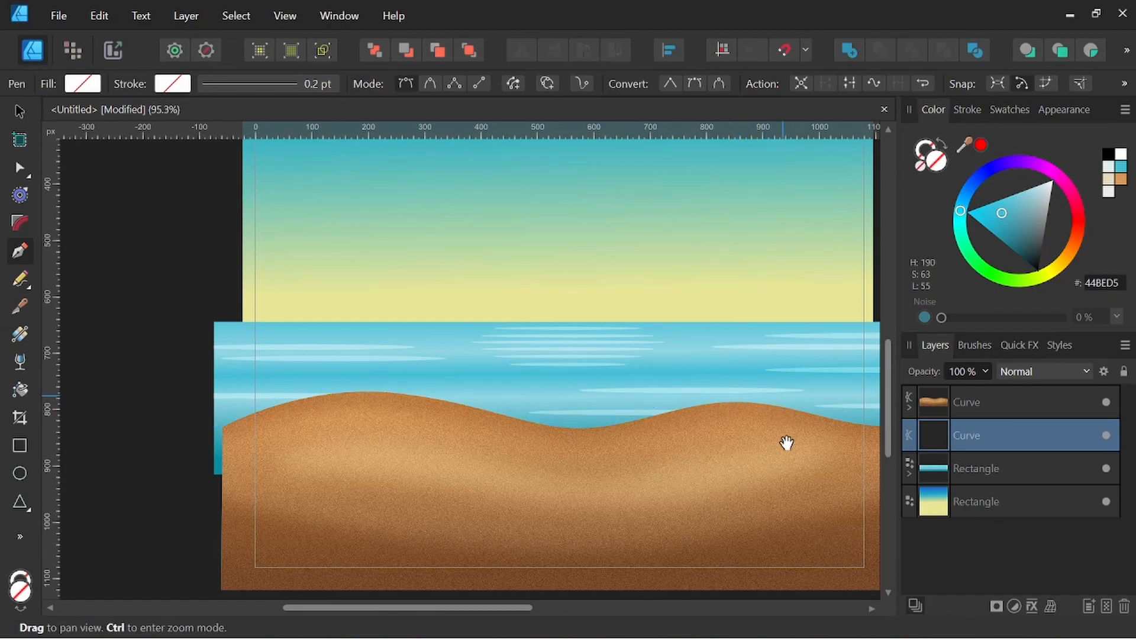
Finish the wave outline past the sea's far edge and close it into a strip whose lower edge lies behind the sand
left_click_drag(787, 444, 690, 436)
left_click_drag(807, 411, 807, 444)
left_click(116, 437)
left_click(117, 410)
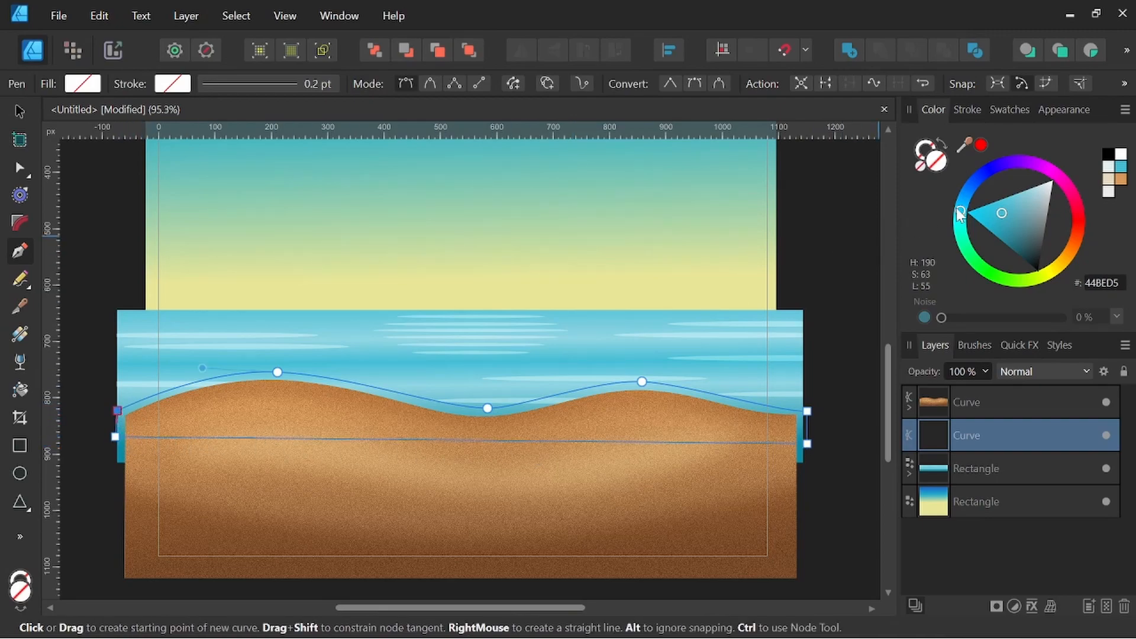
Fill the wavy shoreline strip with pale blue E1F0F2 and set its blend mode to Soft Light
left_click(1110, 172)
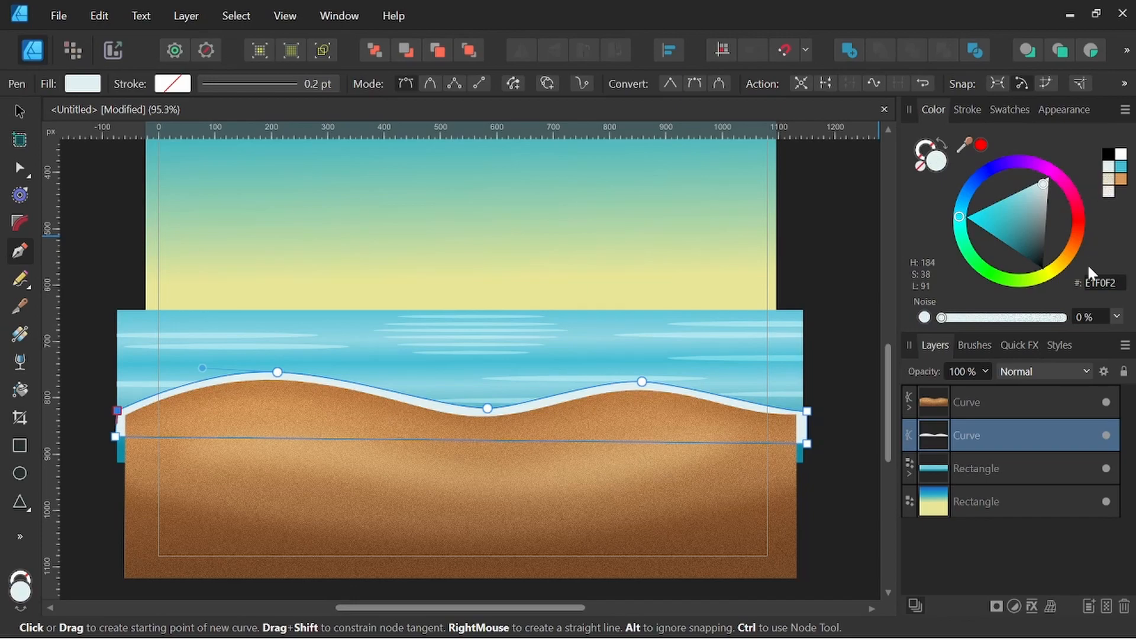
left_click(1056, 372)
scroll(1050, 308, "down", 1)
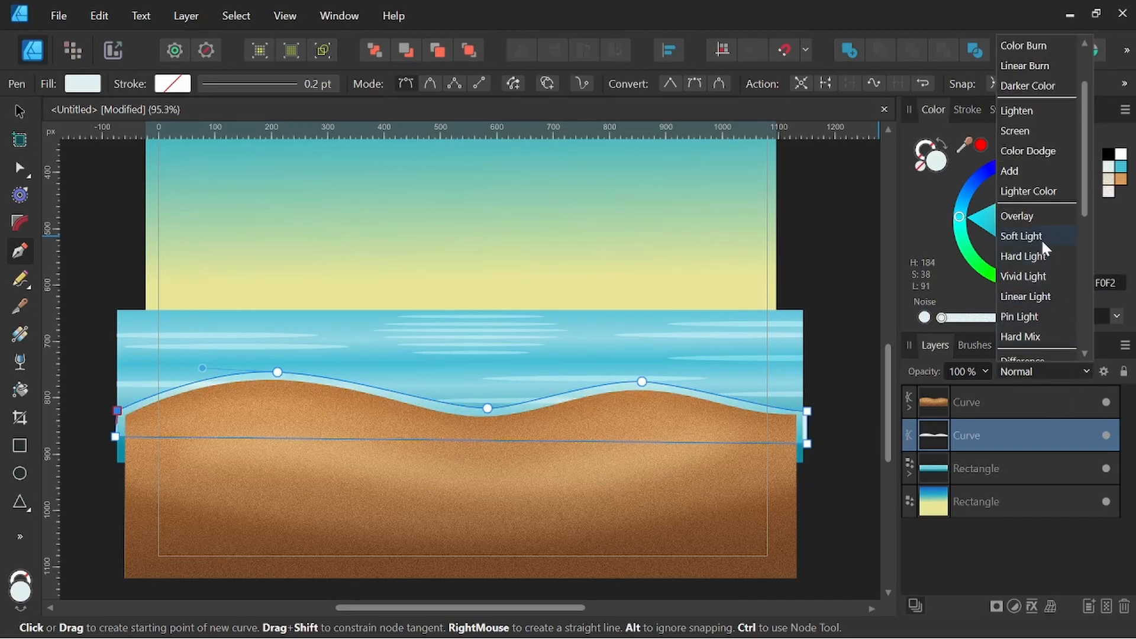
left_click(1042, 240)
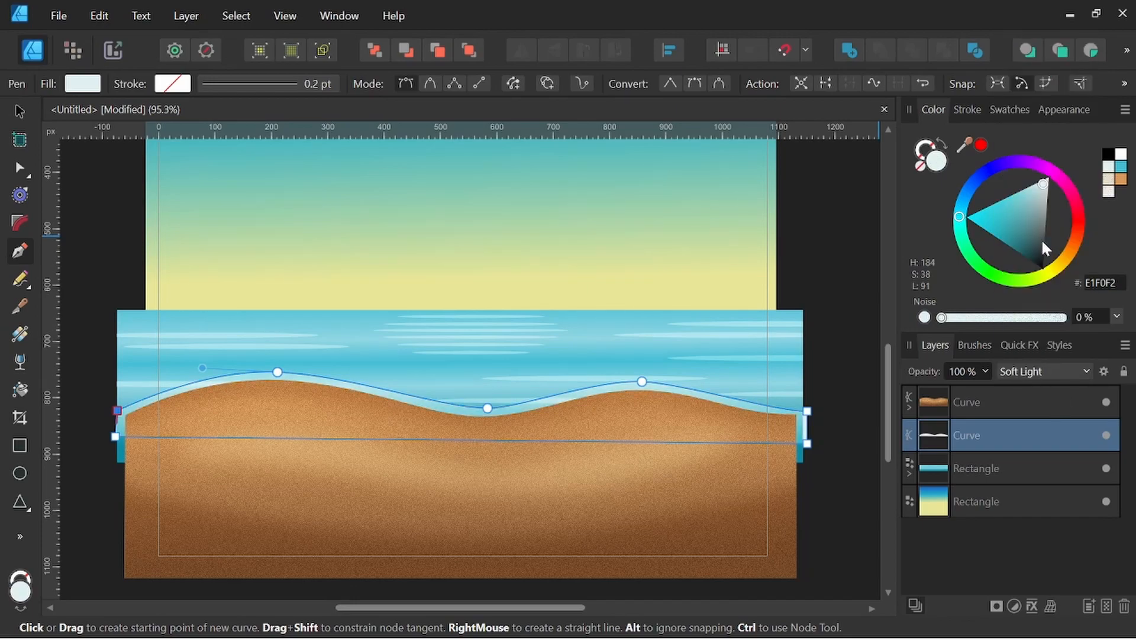
Apply a Gaussian Blur with a 15 px radius to the shoreline strip
left_click(1020, 346)
left_click(932, 601)
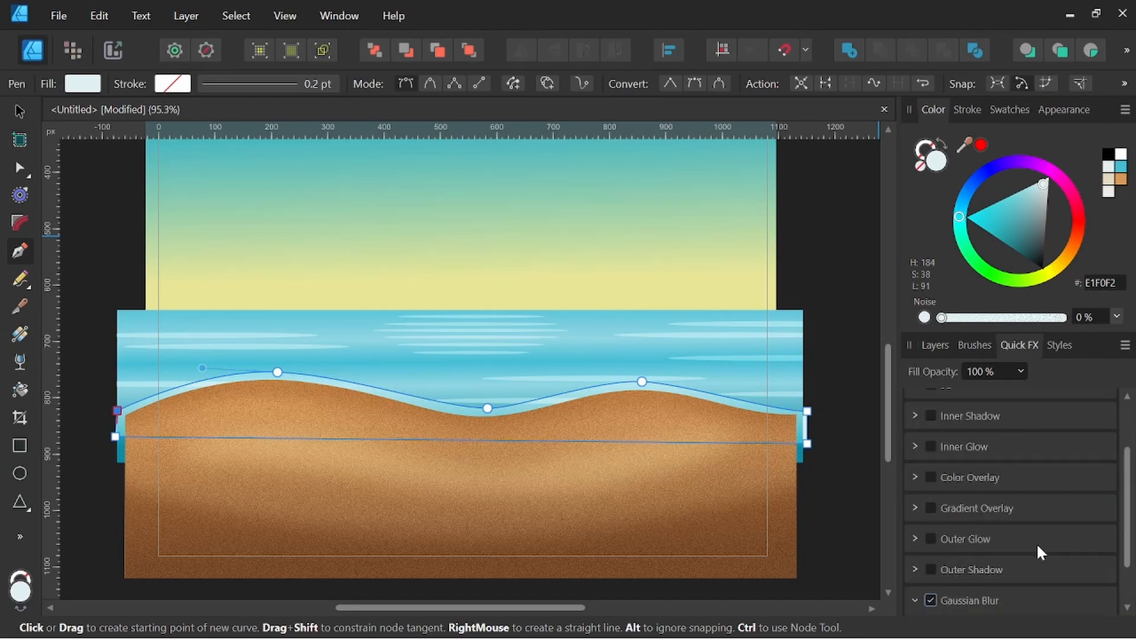
left_click(1044, 580)
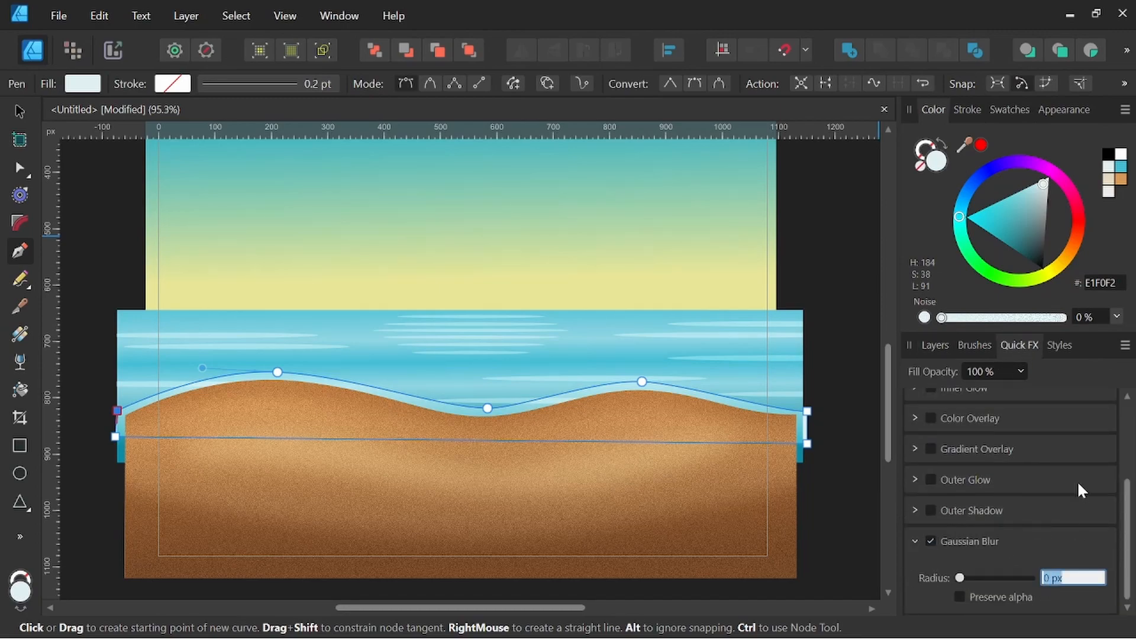
type("15")
key("Return")
key("space")
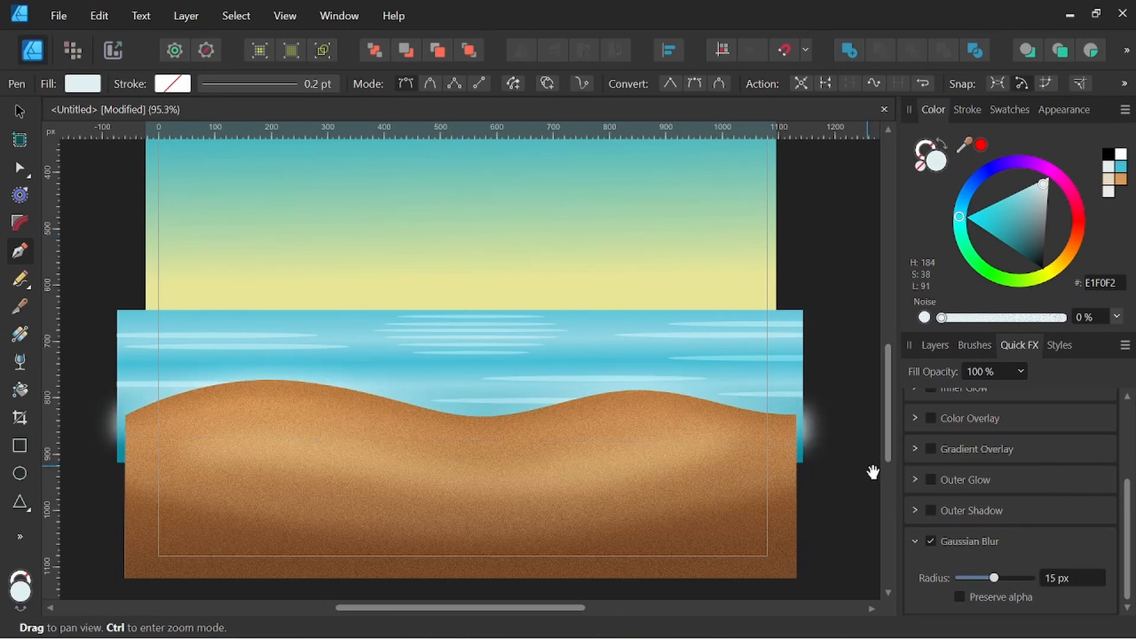
key("space")
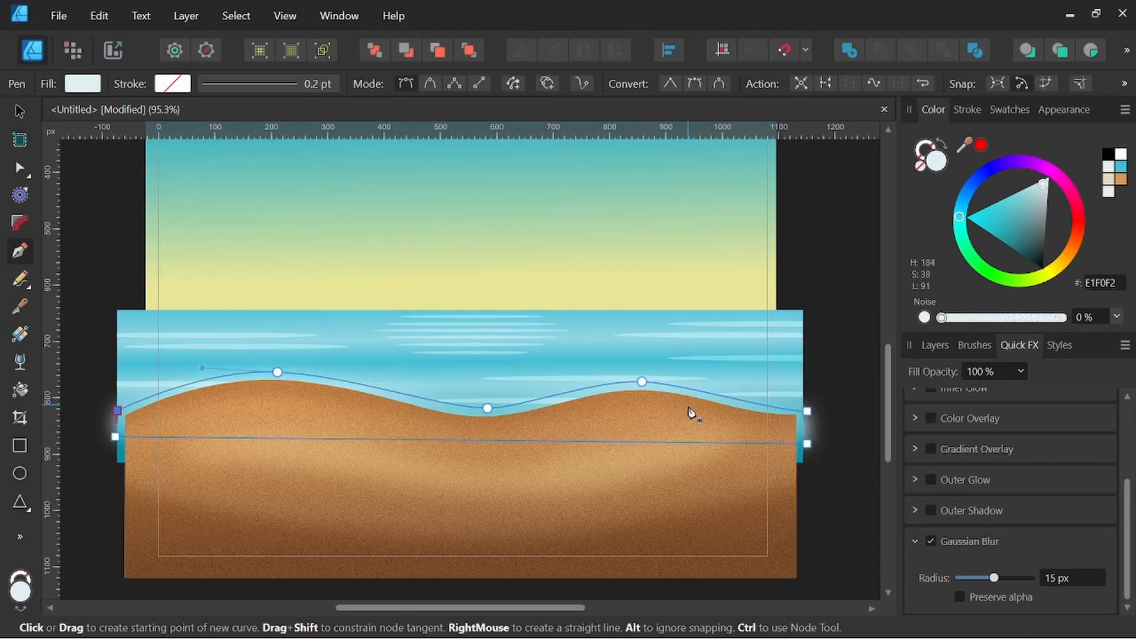
Nudge the blurred shoreline strip slightly upward along the dune edge and deselect it
left_click(935, 347)
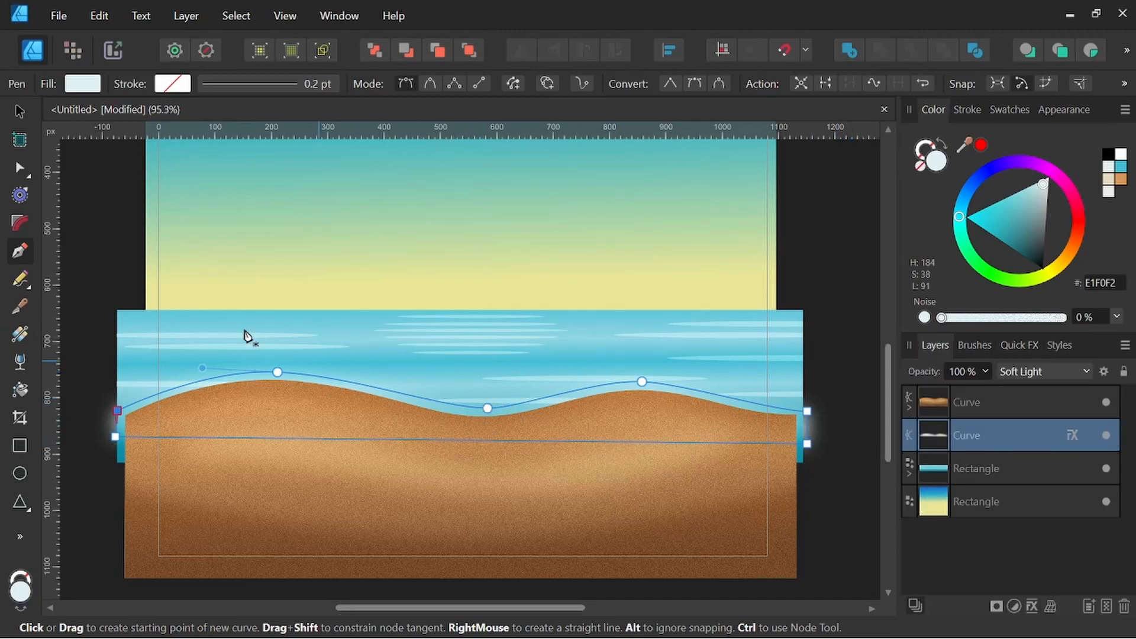
left_click(19, 113)
left_click_drag(471, 434, 472, 431)
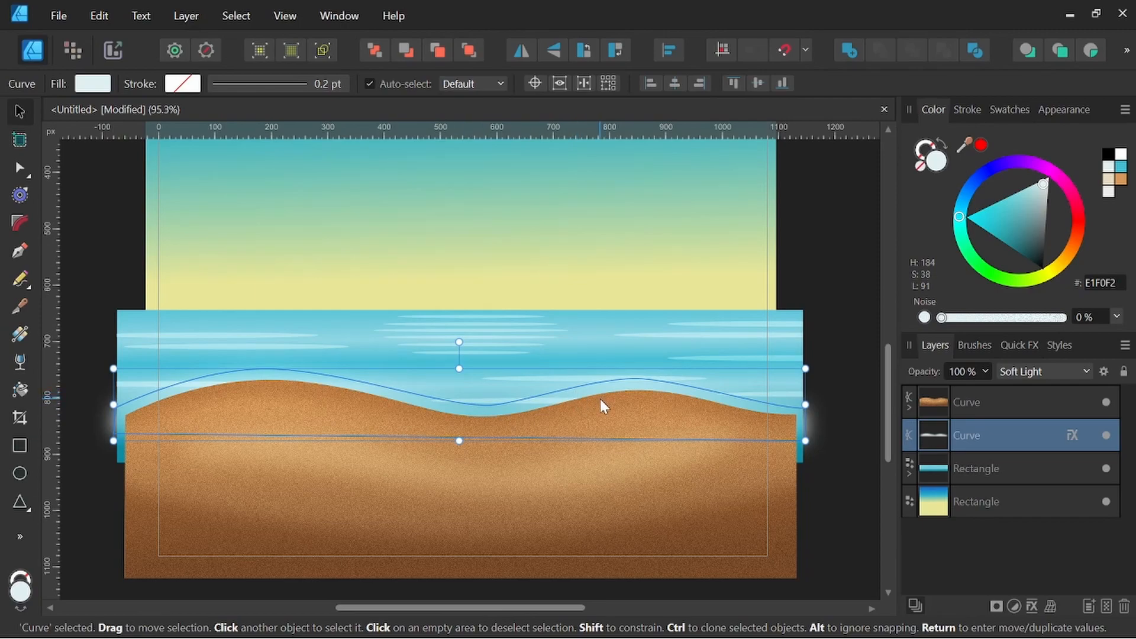
left_click(85, 207)
scroll(553, 292, "down", 3)
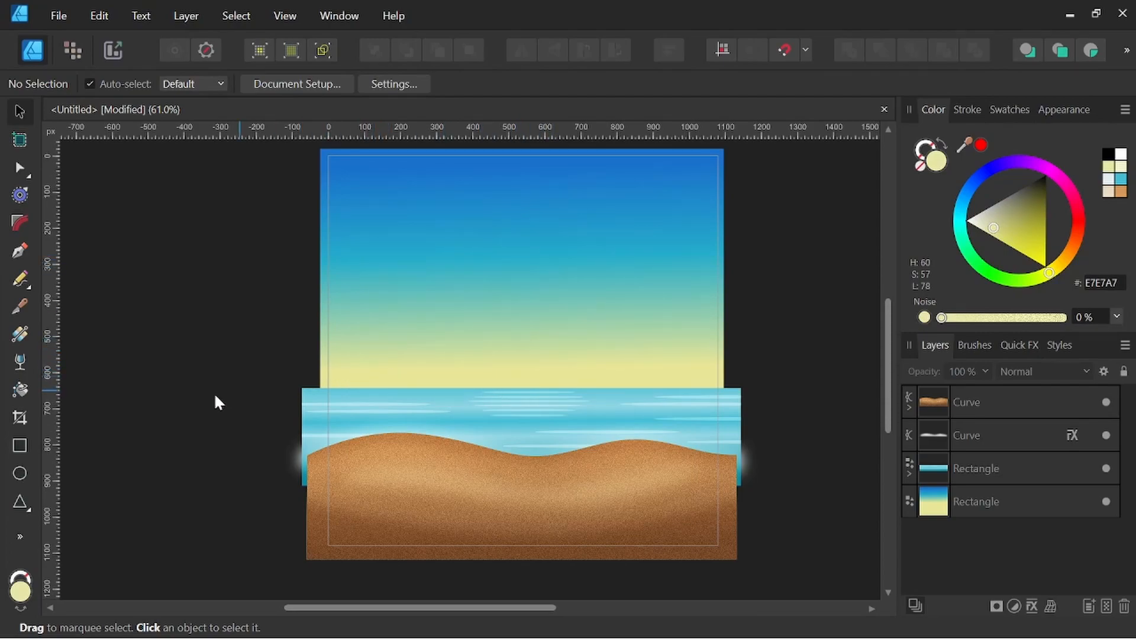
Draw a sun circle about 73 px wide on the horizon and fill it with pale yellow EFF0C5
left_click(22, 470)
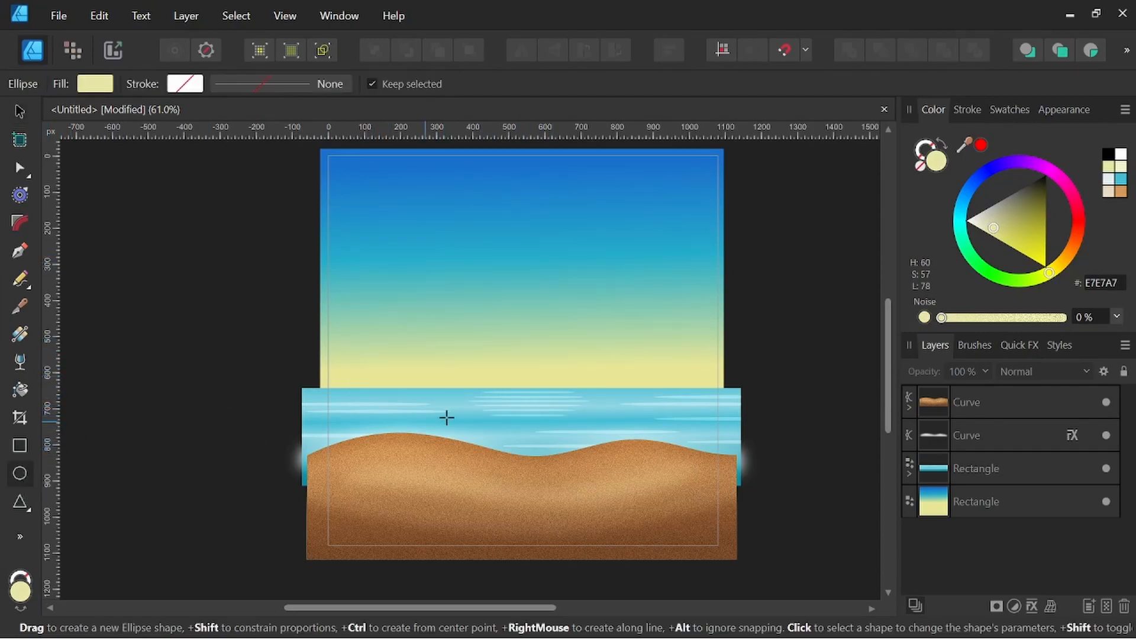
left_click_drag(506, 372, 542, 388)
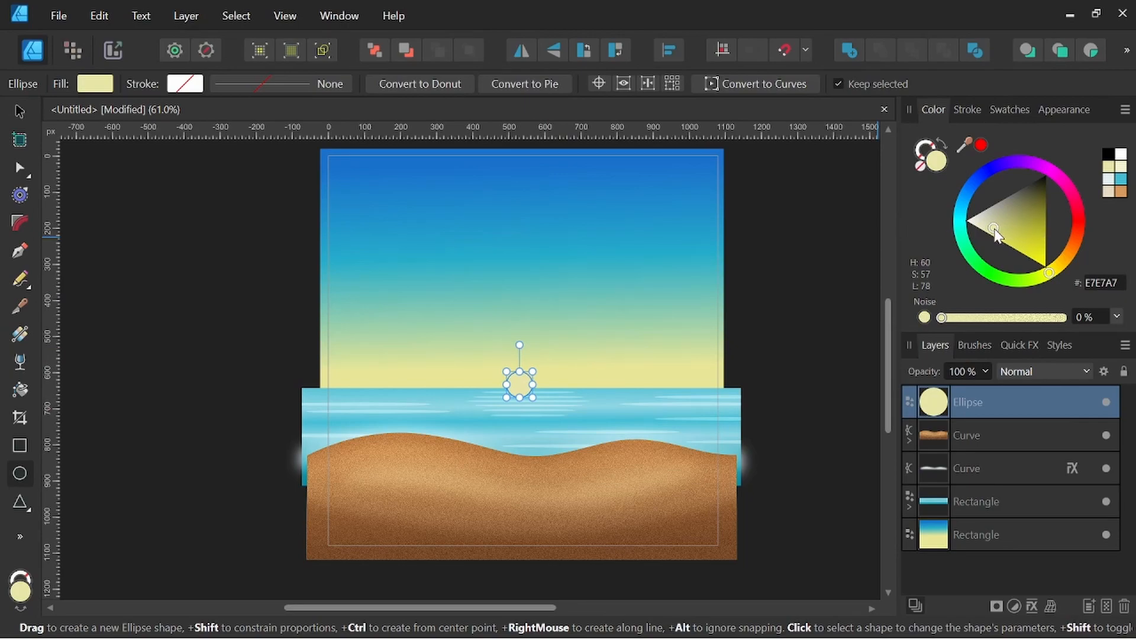
left_click_drag(995, 230, 980, 227)
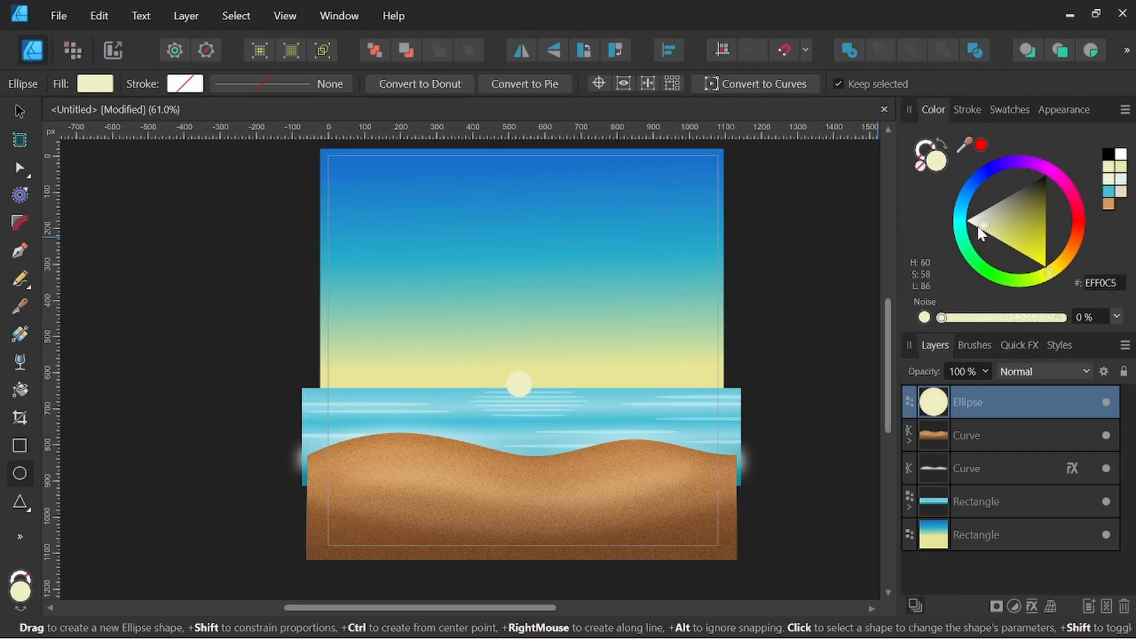
Shift the sun about 20 px right over the central ripples and place it behind the sea rectangle
left_click(18, 112)
scroll(640, 382, "up", 3)
left_click_drag(463, 399, 468, 396)
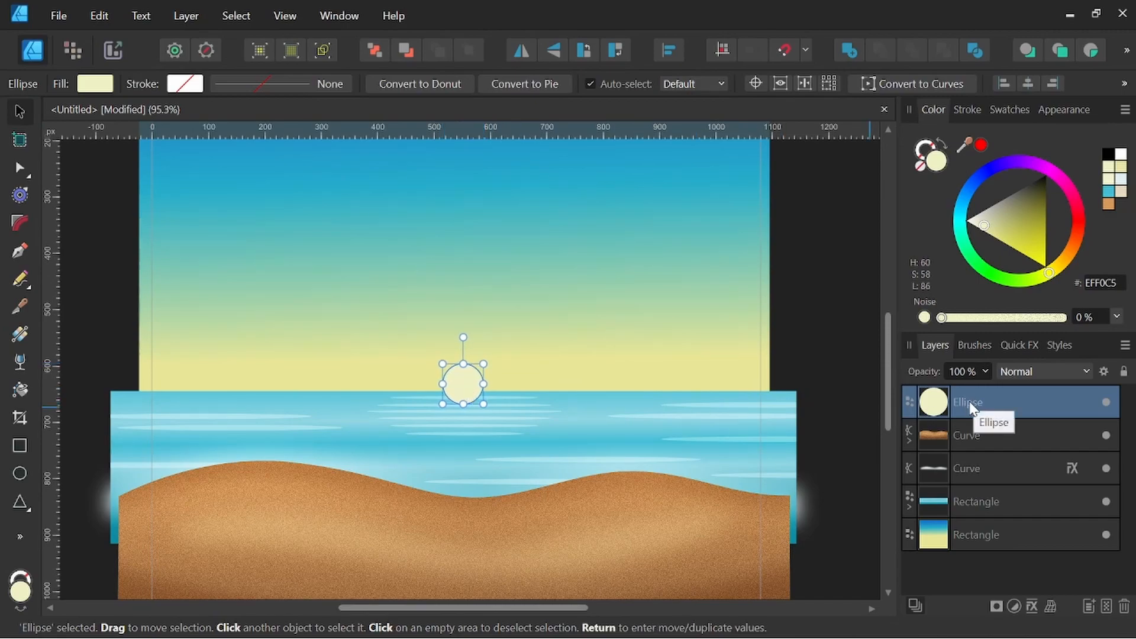
left_click_drag(971, 403, 957, 517)
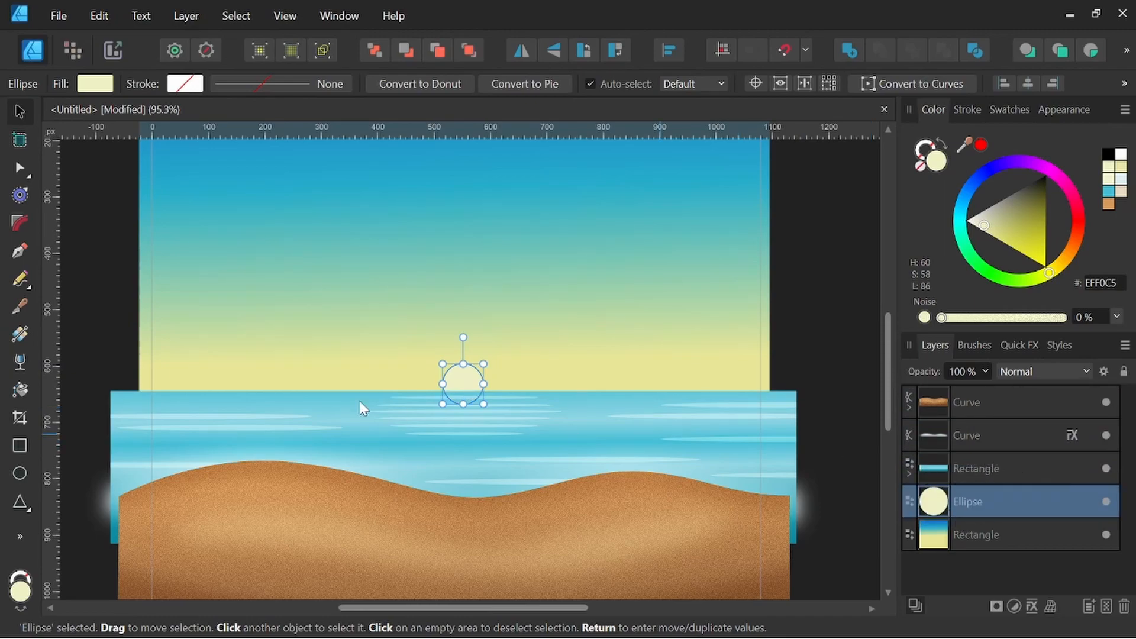
Duplicate the sun, enlarge the lower copy around its centre to about 120 px wide, and set its blend mode to Soft Light
key("space")
left_click_drag(520, 447, 553, 451)
right_click(978, 500)
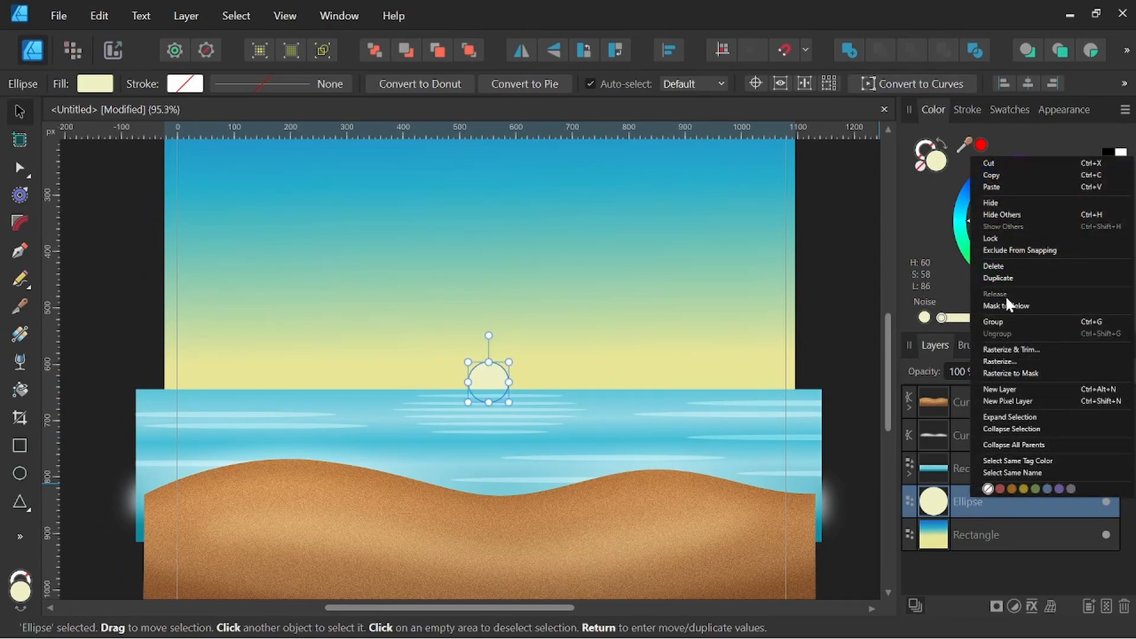
left_click(1005, 280)
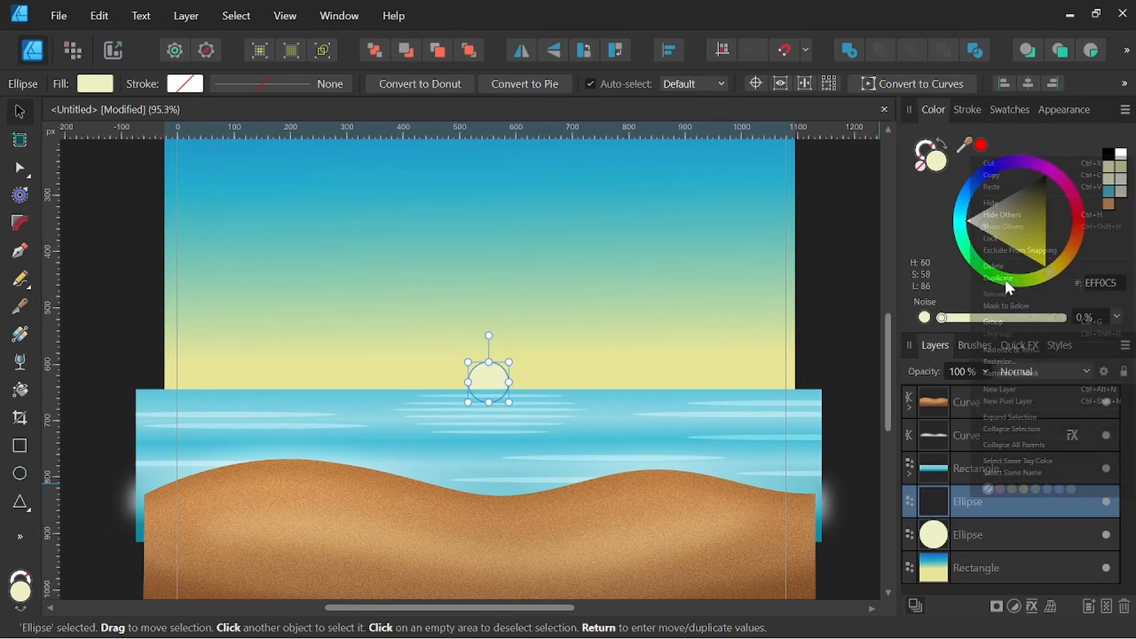
left_click(980, 532)
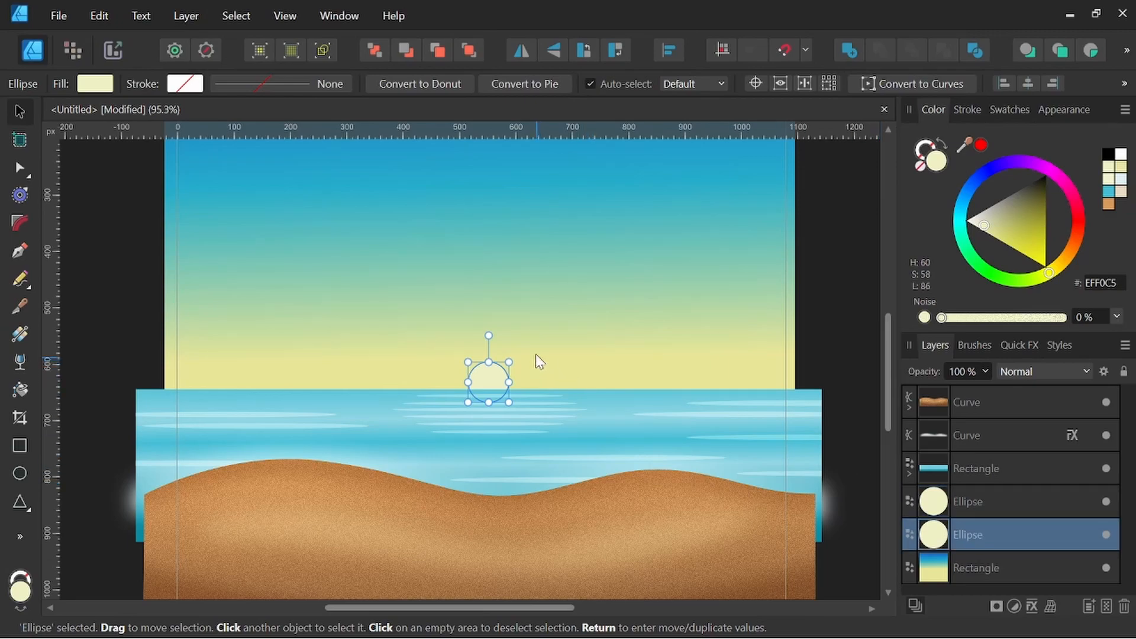
left_click_drag(512, 359, 523, 348)
left_click(1087, 370)
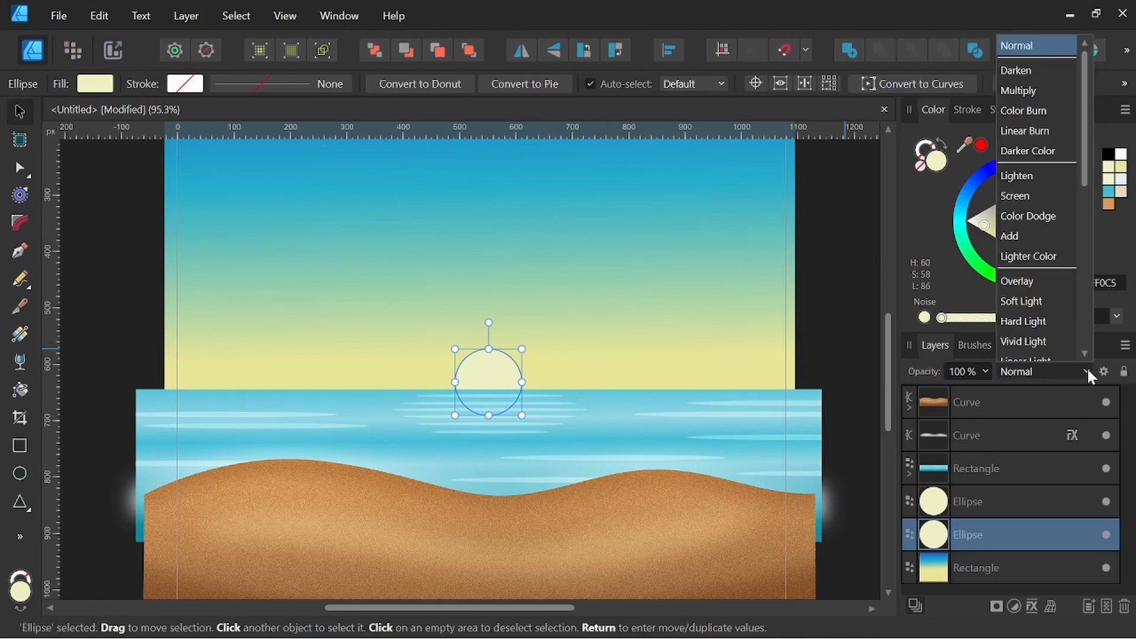
left_click(1052, 299)
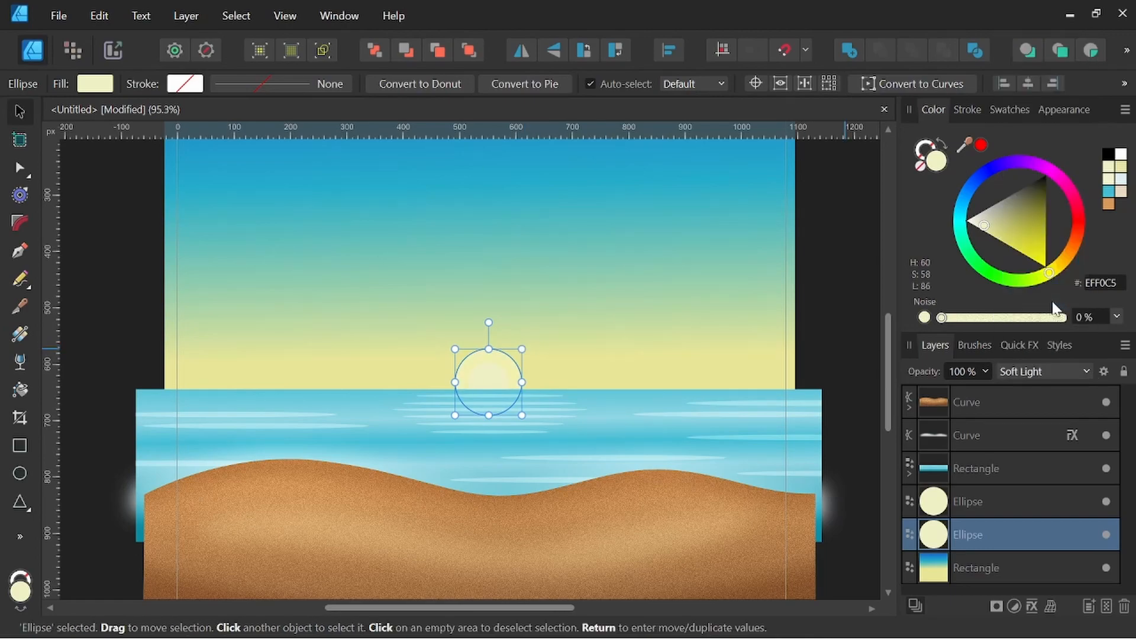
Duplicate the Soft Light halo and enlarge the lower copy around its centre to about 200 px wide
right_click(965, 535)
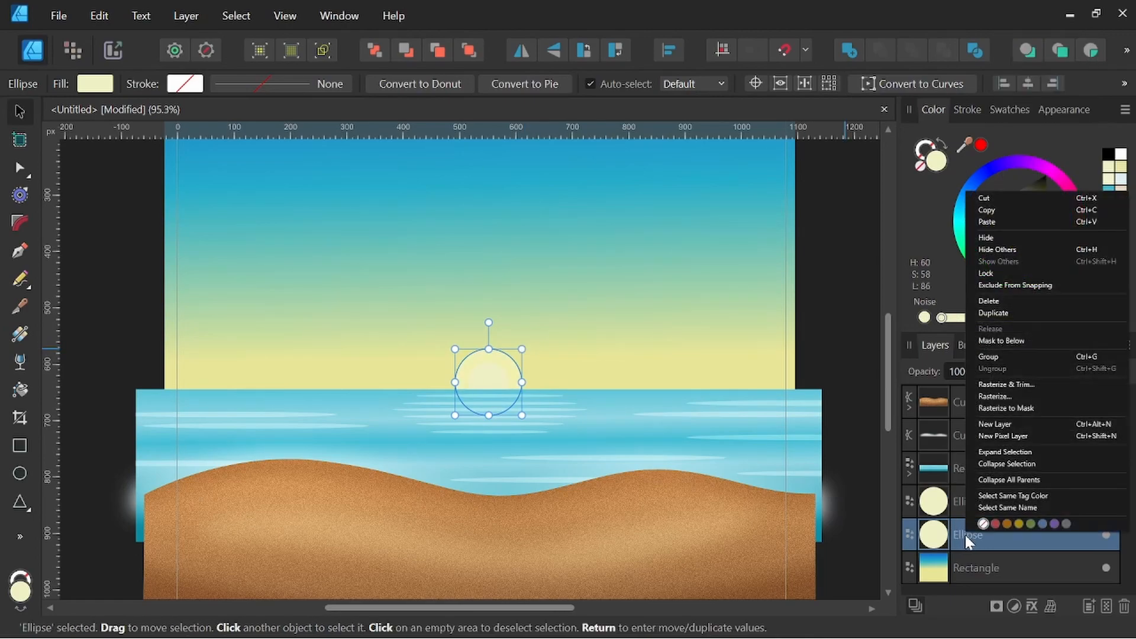
left_click(999, 313)
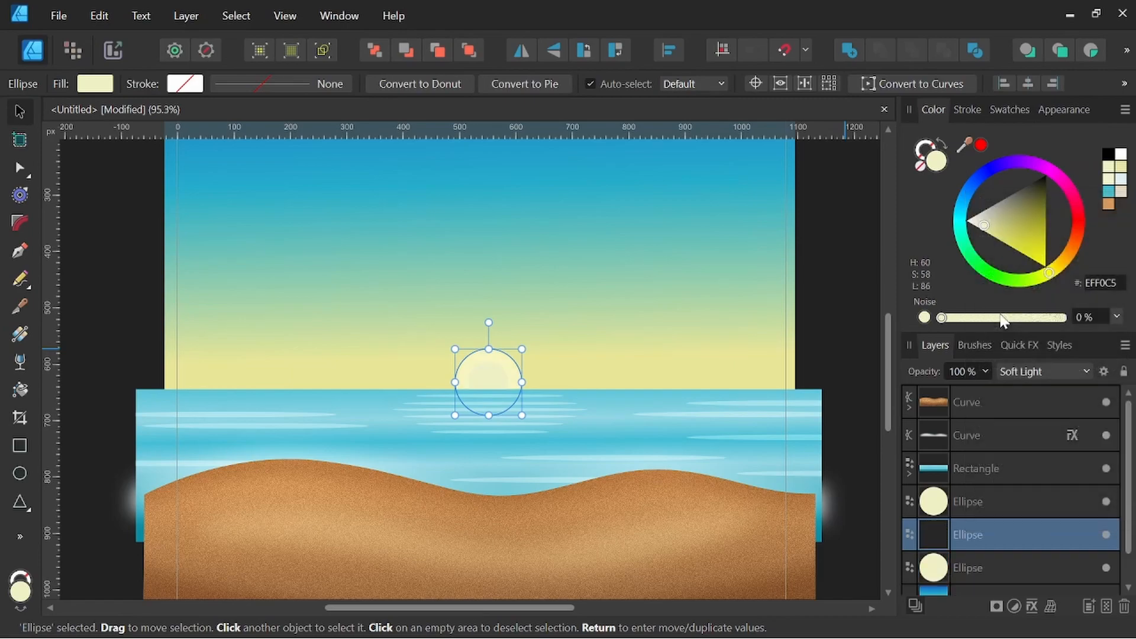
left_click(983, 565)
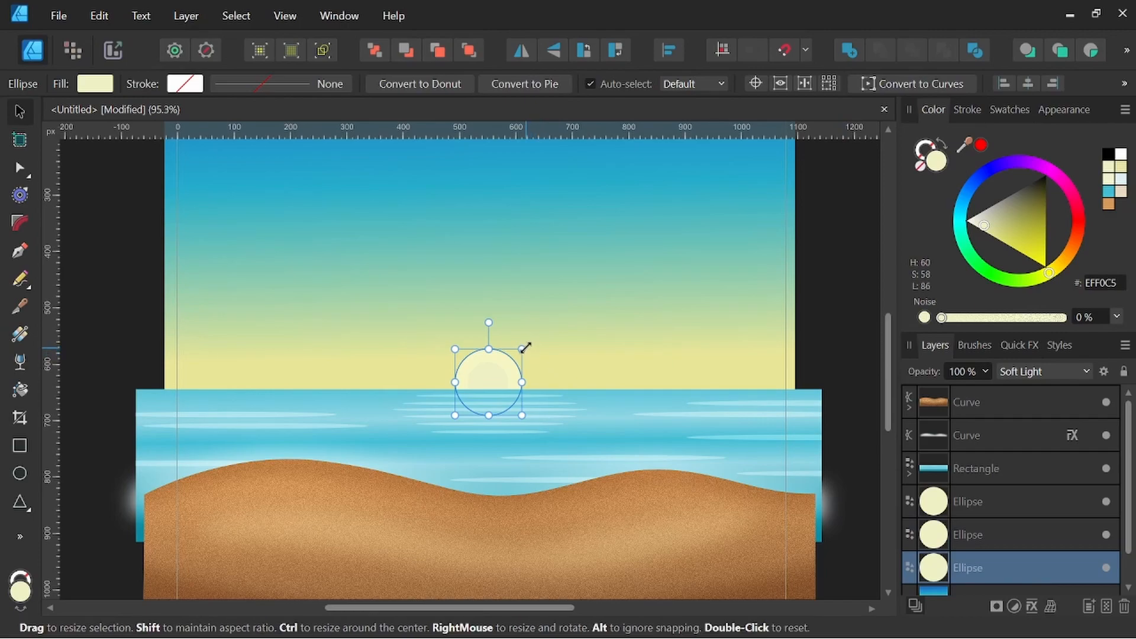
left_click_drag(523, 349, 545, 326)
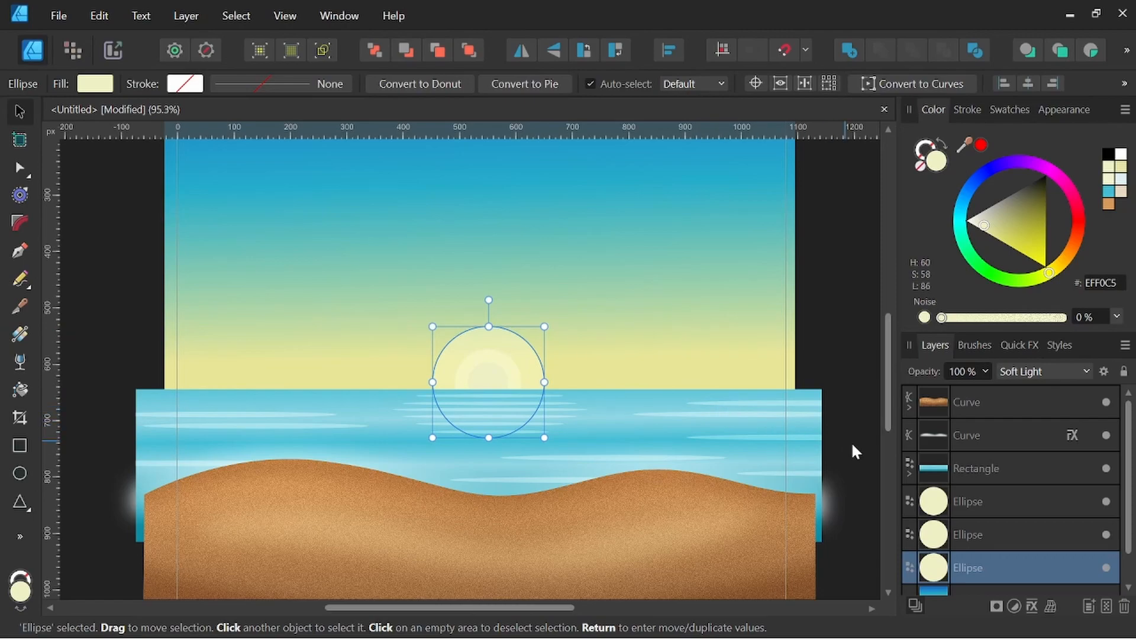
Duplicate the 200 px halo and enlarge one of the pair around its centre to about 275 px wide
scroll(992, 553, "down", 1)
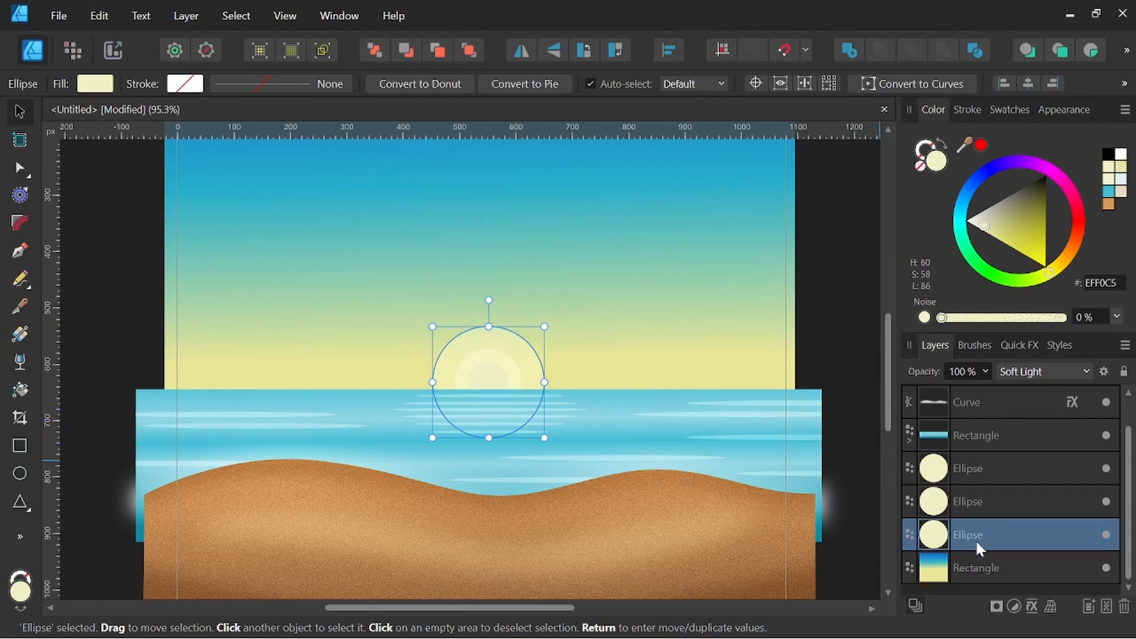
right_click(976, 539)
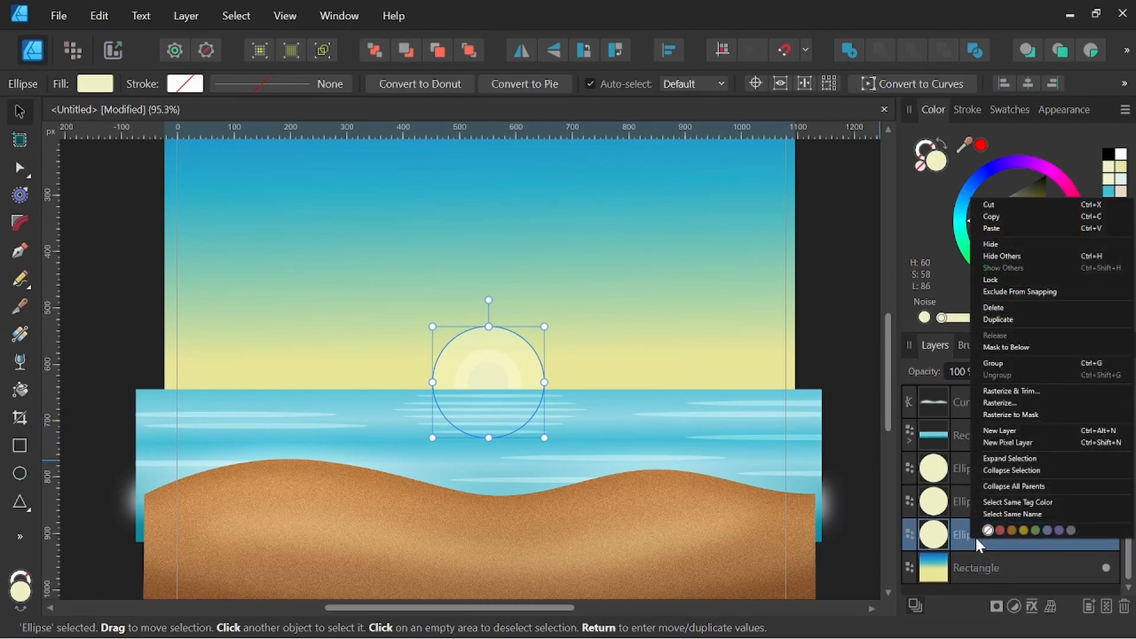
left_click(1008, 319)
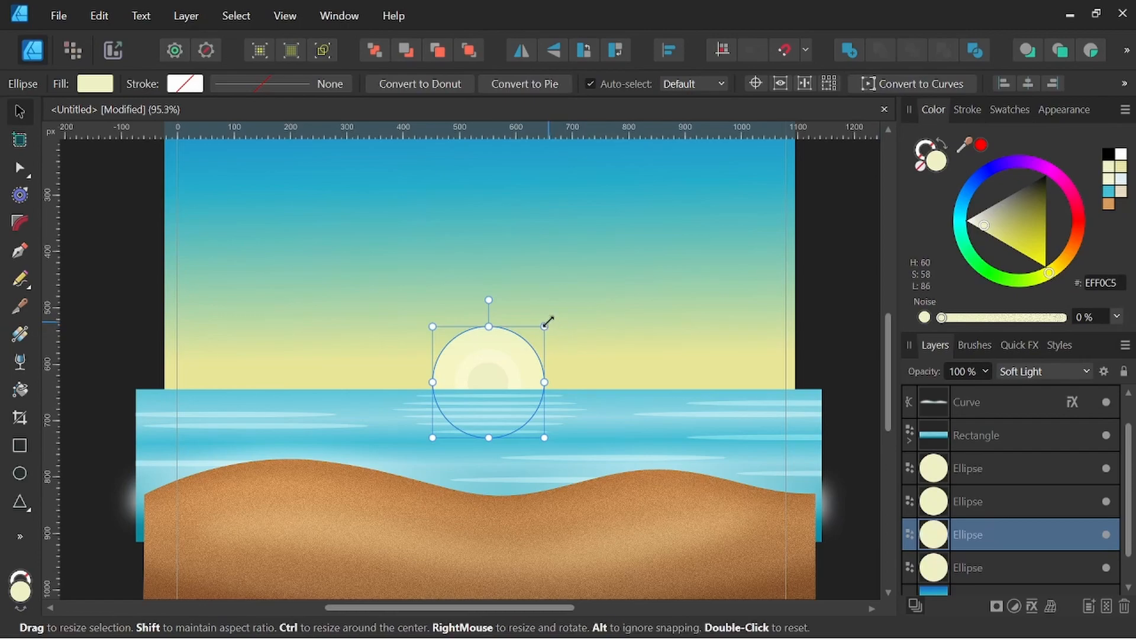
left_click_drag(546, 322, 568, 305)
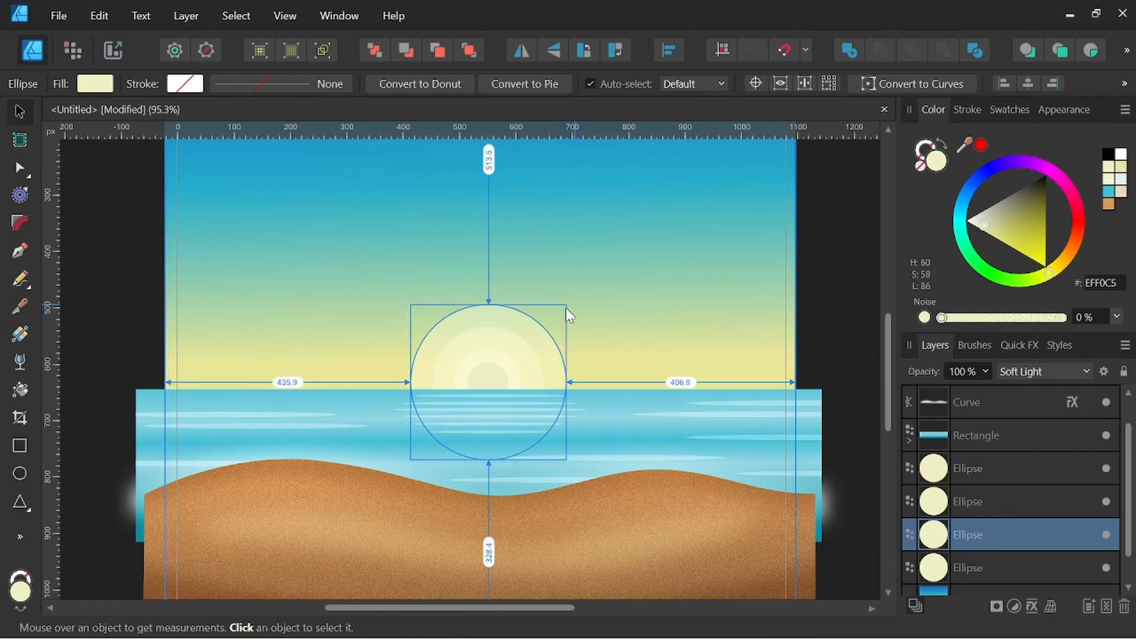
Turn the 275 px halo's fill into an outline and set its stroke width to 3 pt
left_click(941, 144)
left_click(967, 113)
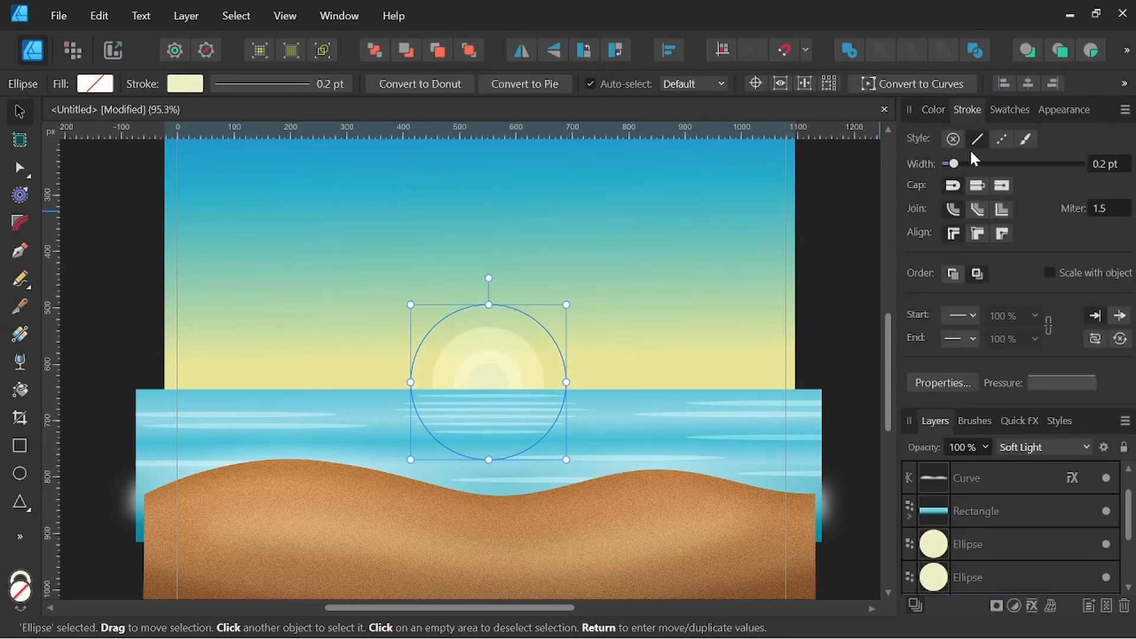
left_click_drag(955, 166, 984, 167)
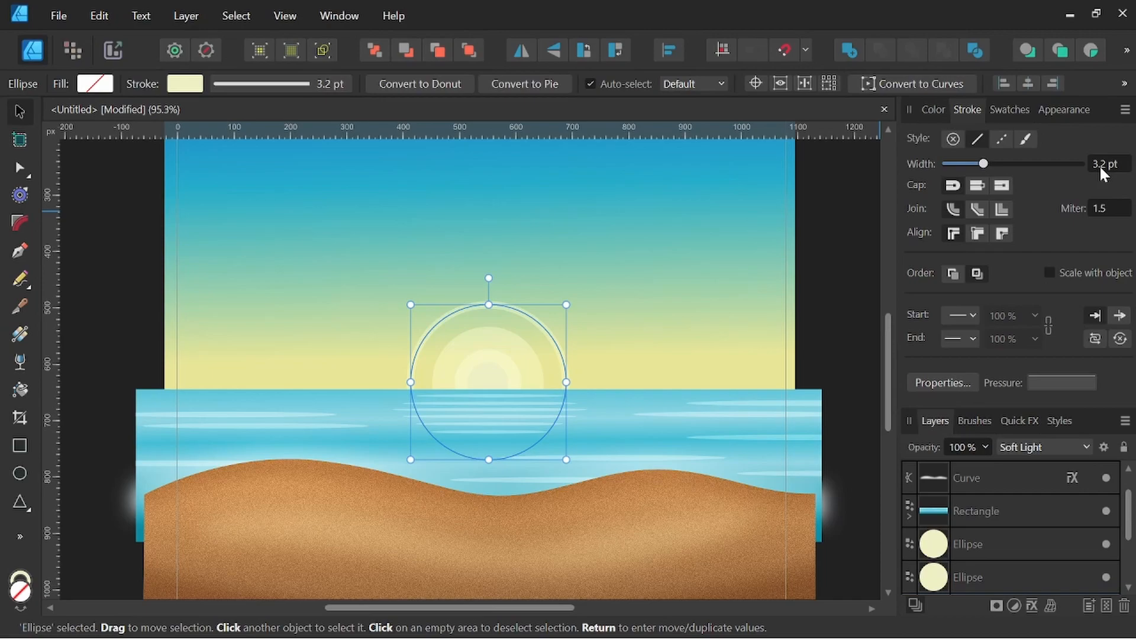
type("3")
key("Return")
left_click(934, 113)
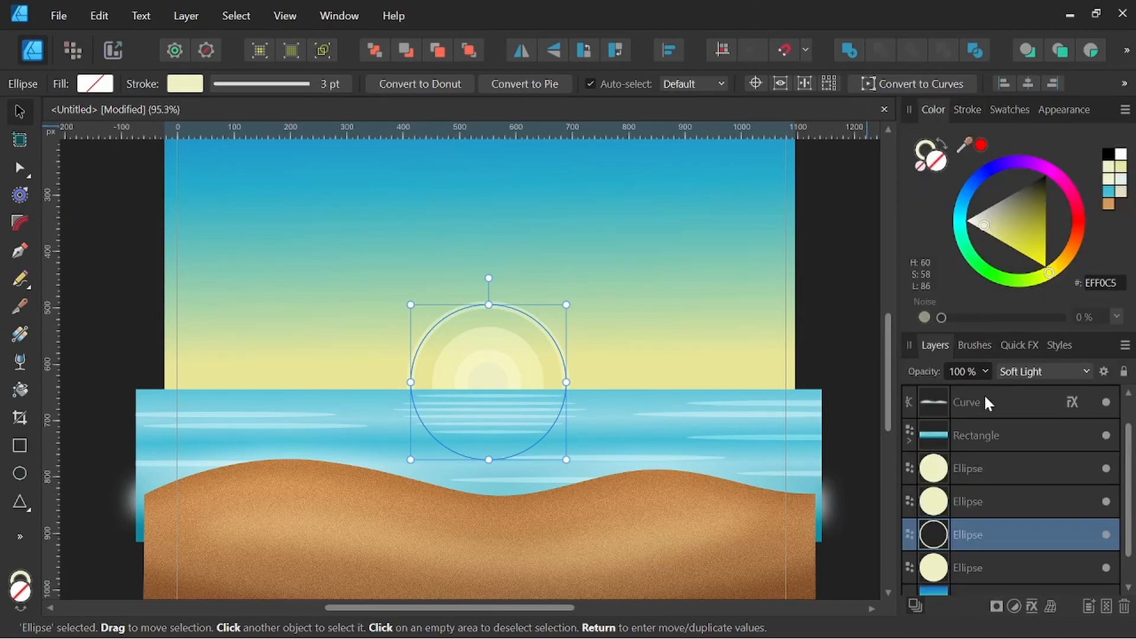
Apply a Gaussian Blur to the outlined halo ring and reduce its radius below 15 px for a softly blurred edge
left_click(1024, 345)
scroll(986, 468, "down", 3)
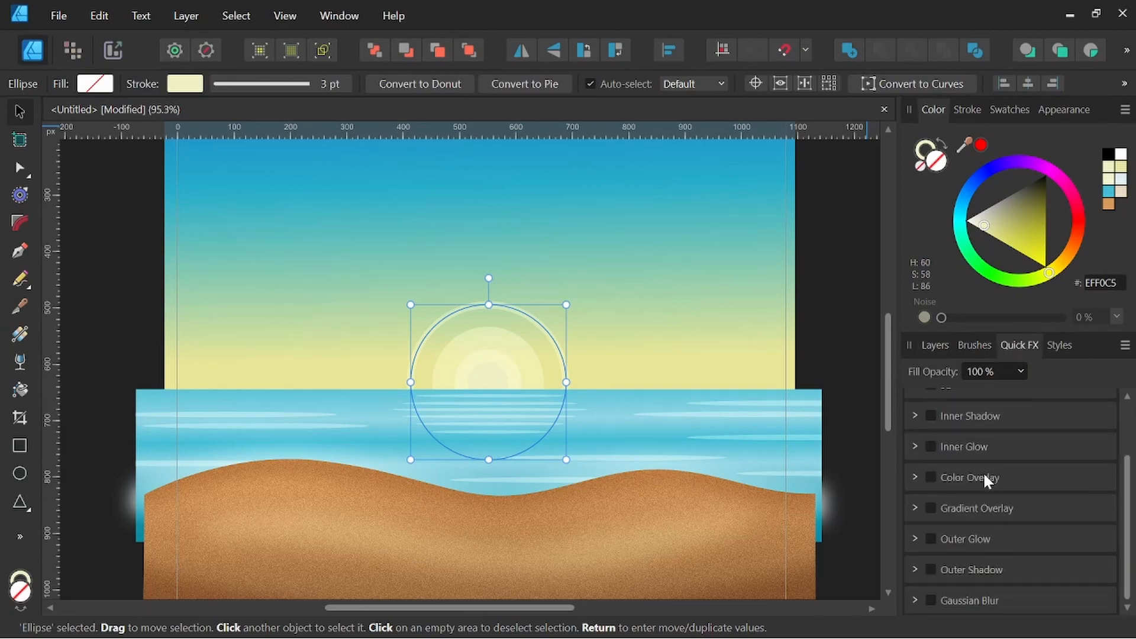
left_click(932, 601)
left_click(1049, 575)
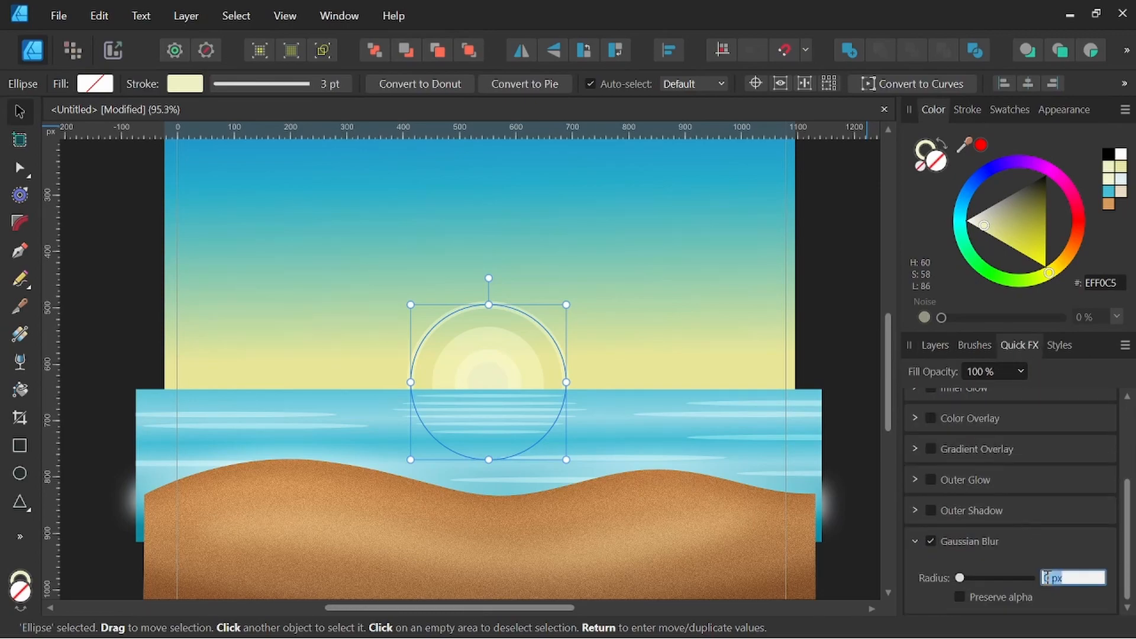
type("153")
key("Return")
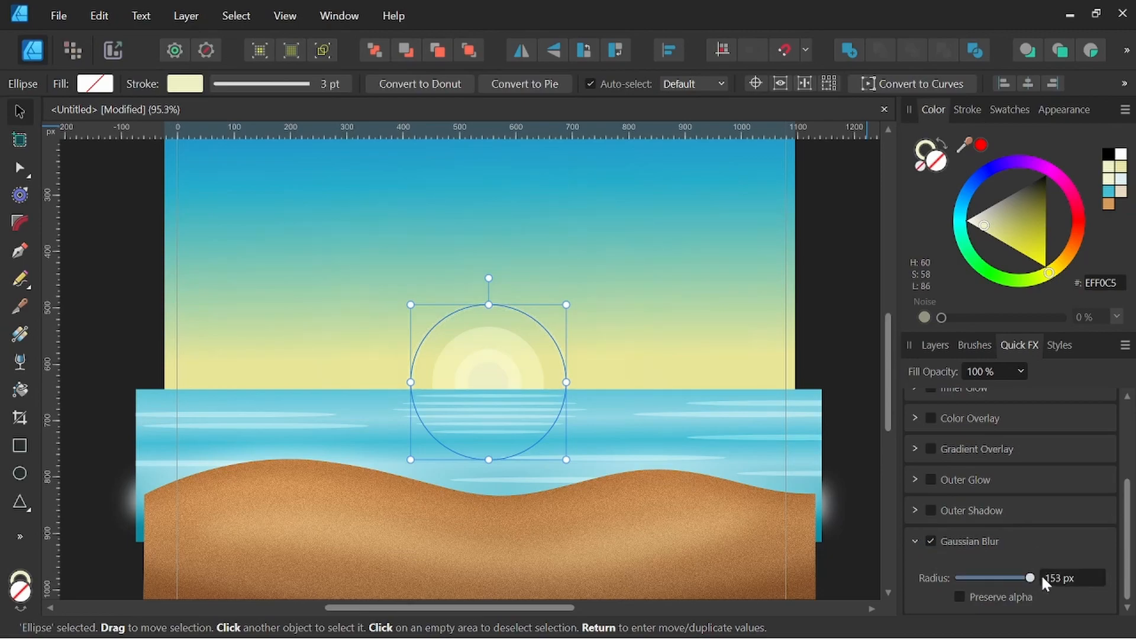
left_click(1051, 577)
type("15")
key("Return")
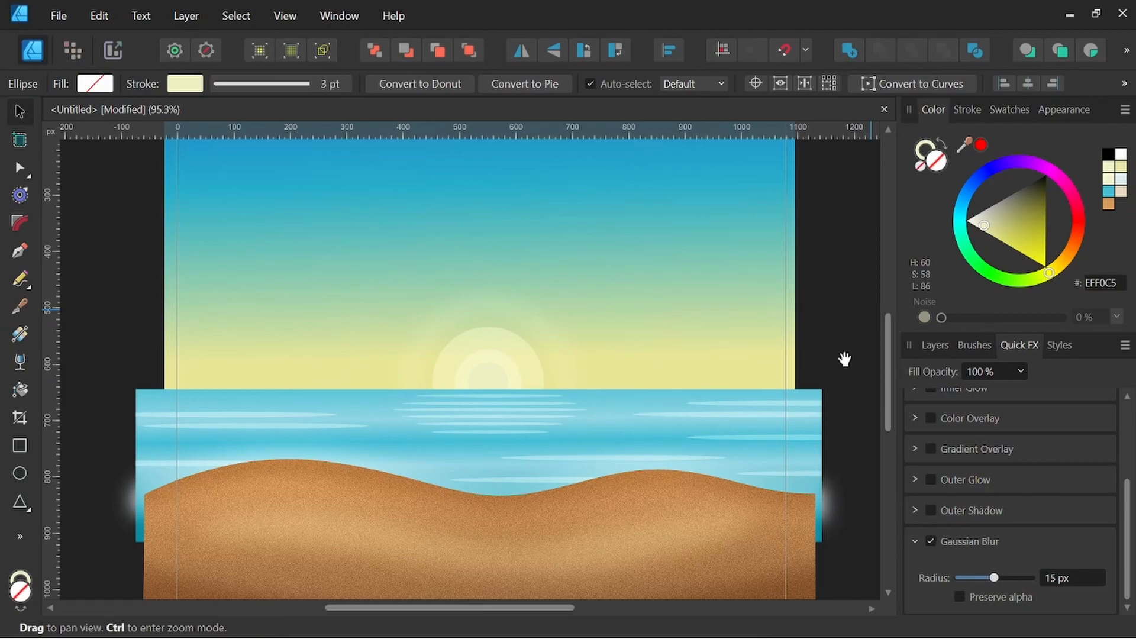
left_click(1048, 579)
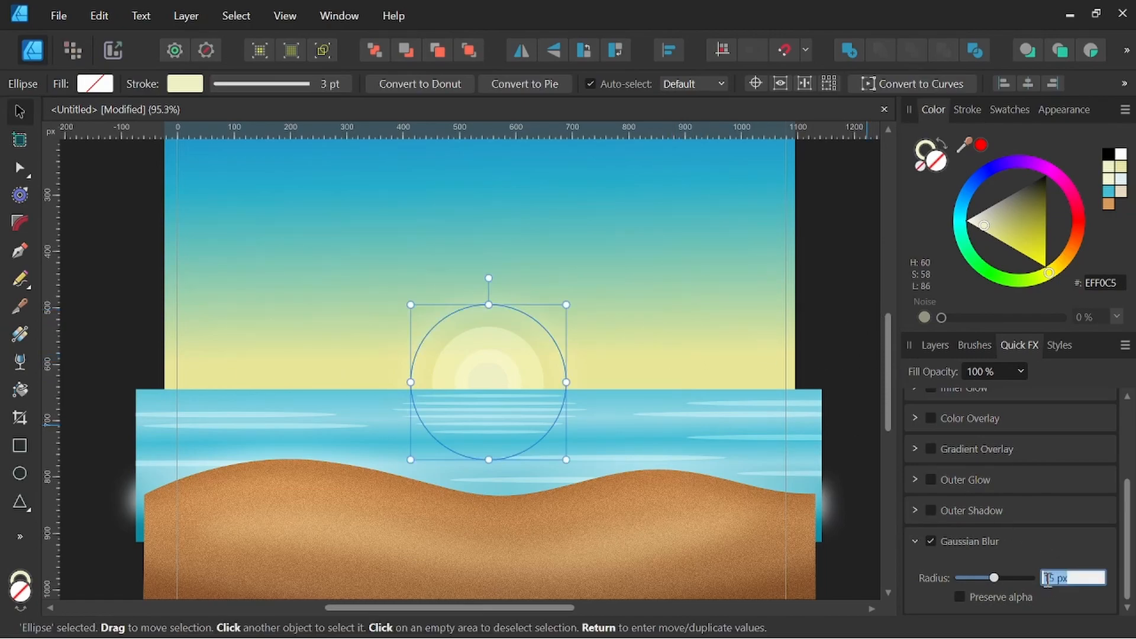
left_click(858, 326)
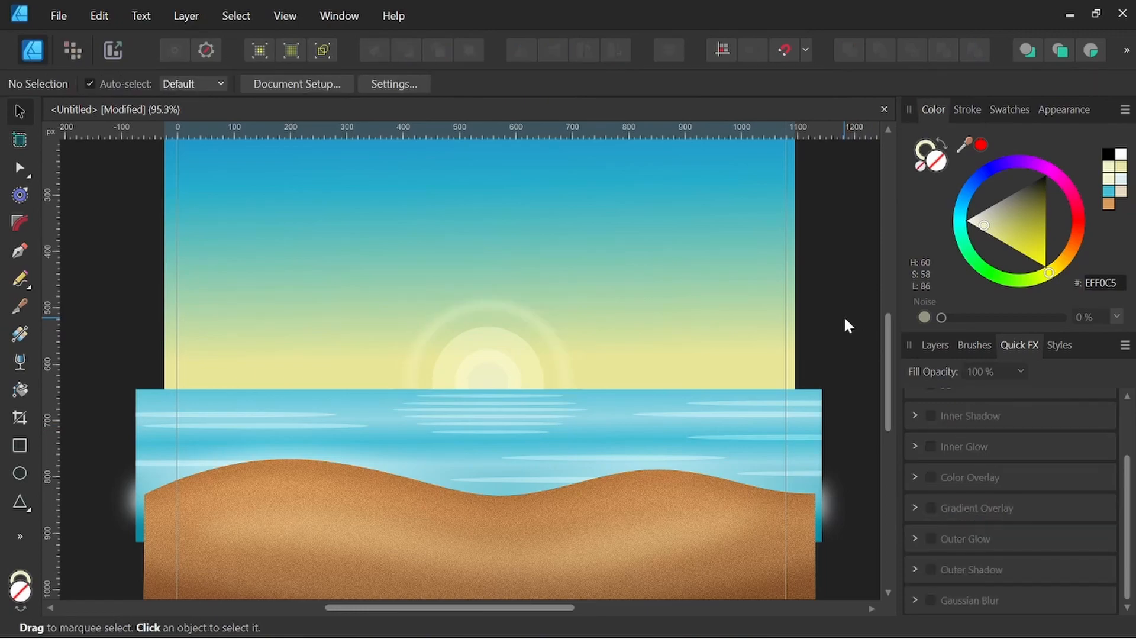
Shrink the blurred halo ring around its centre to about 245 px wide
left_click(941, 343)
left_click(1001, 533)
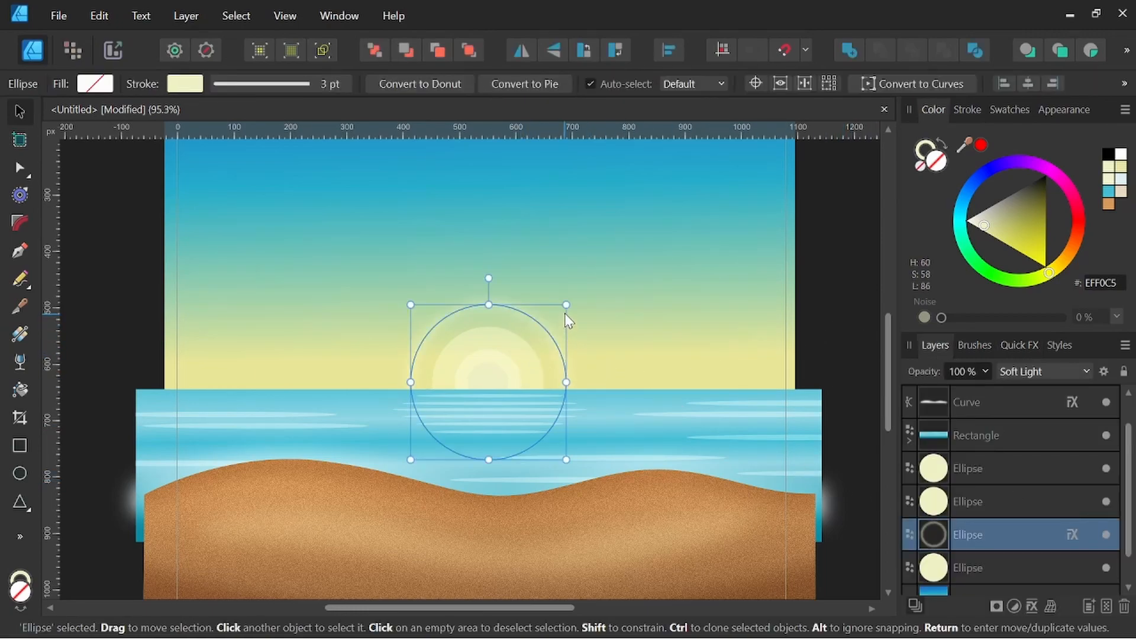
left_click_drag(563, 305, 555, 312)
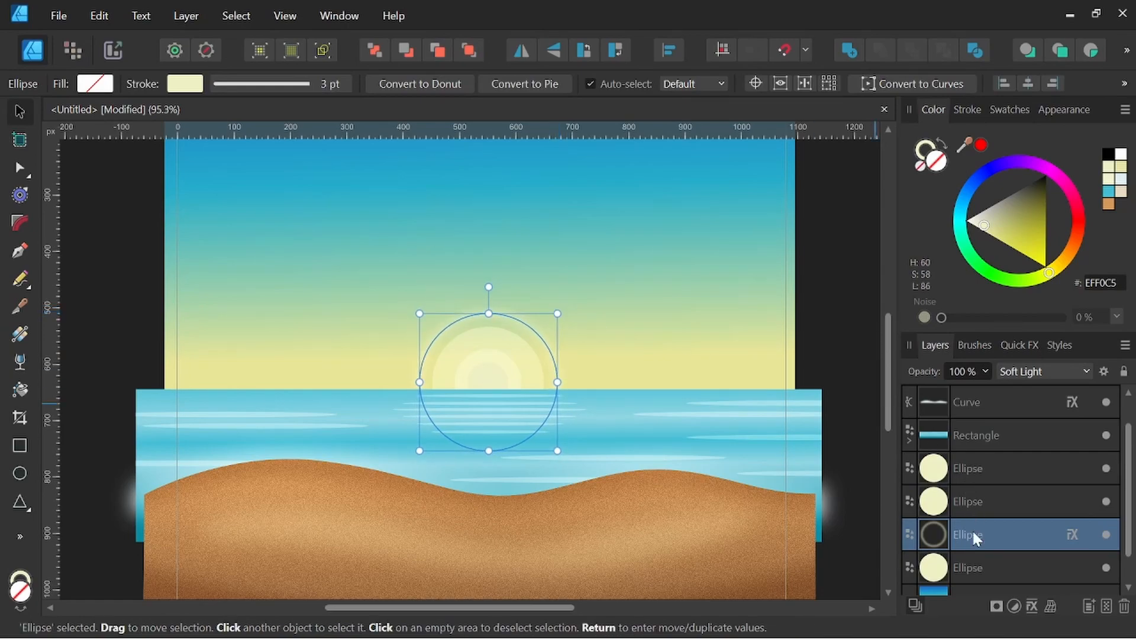
Set the opacity of the 200 px halo to 50% and of the 120 px halo to 75%
left_click(989, 569)
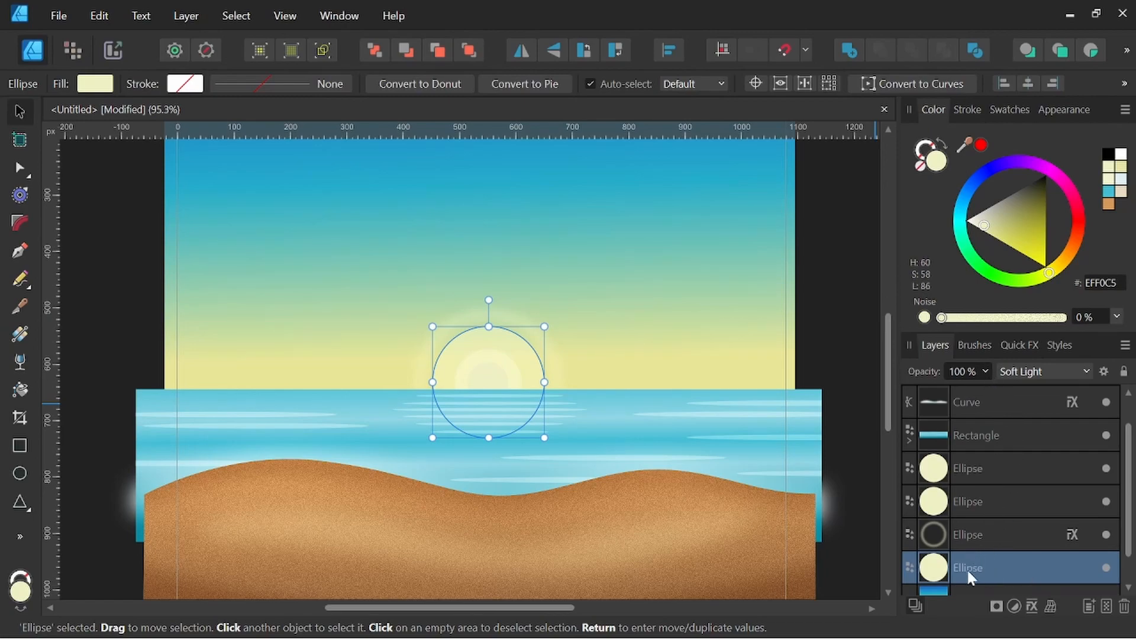
left_click(985, 371)
left_click_drag(988, 392, 934, 394)
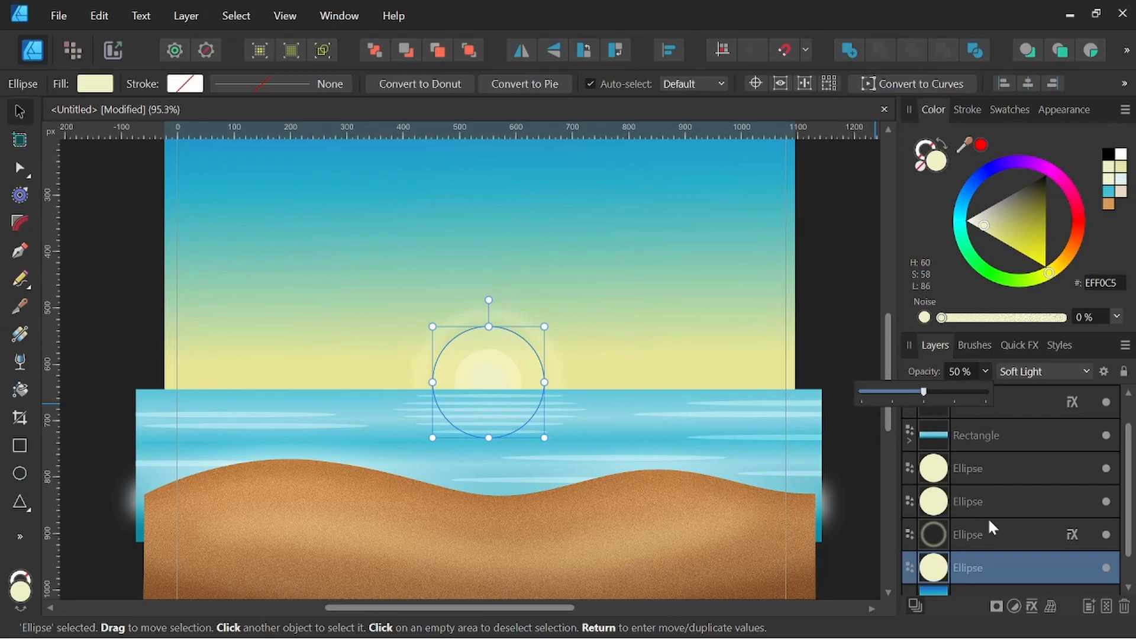
left_click(955, 504)
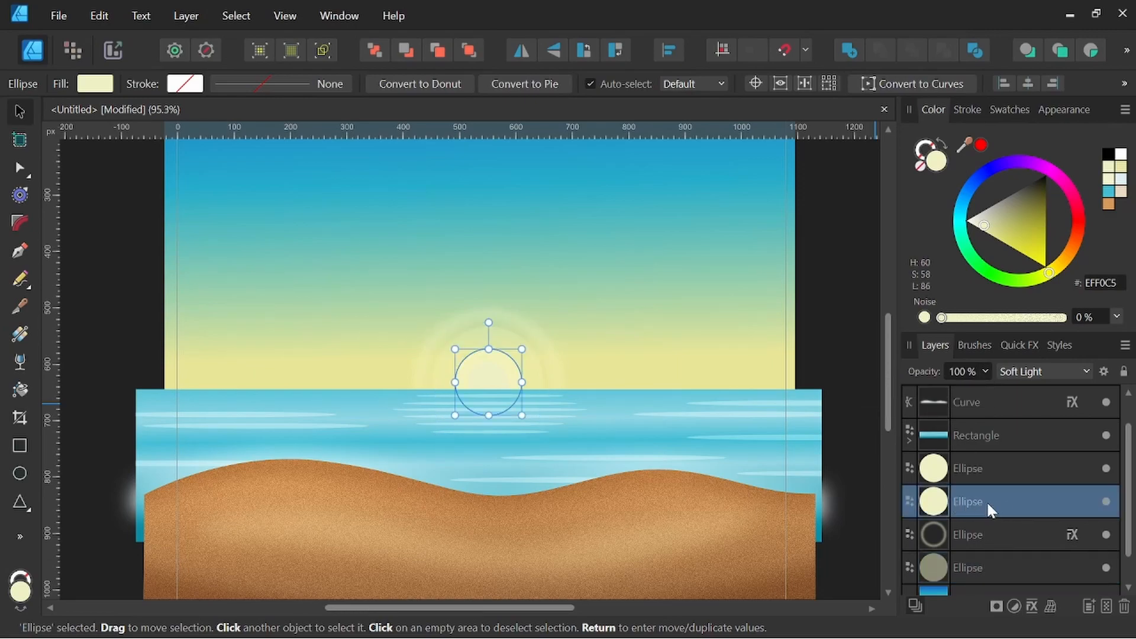
left_click(986, 373)
left_click_drag(987, 391, 952, 392)
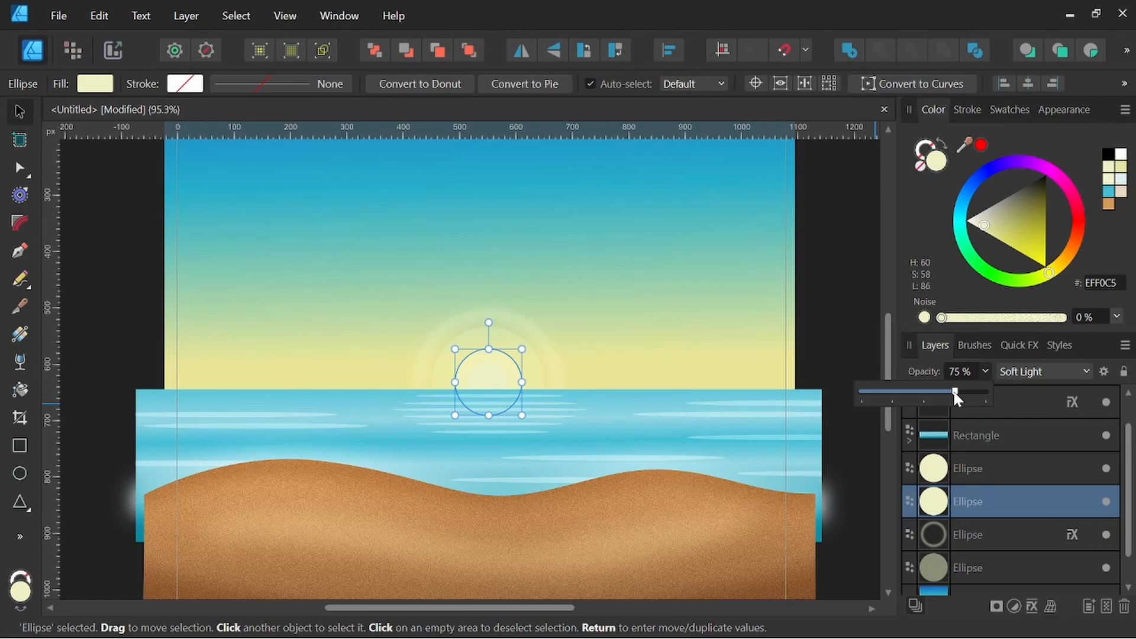
left_click(837, 368)
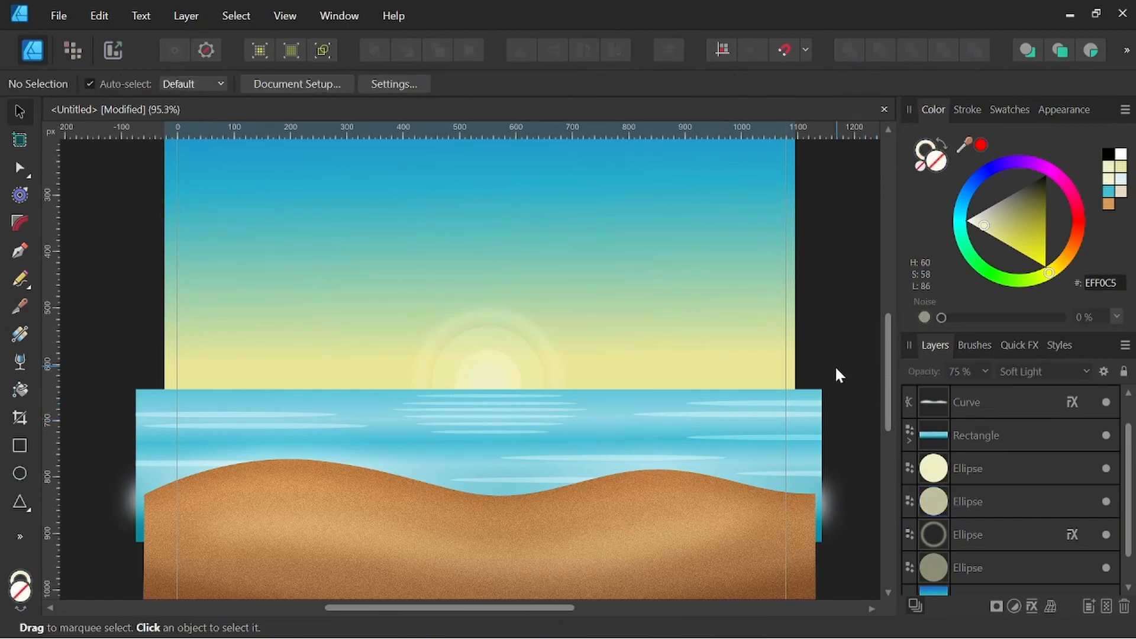
Lighten the central sun's fill colour to F5F5D6
left_click(997, 468)
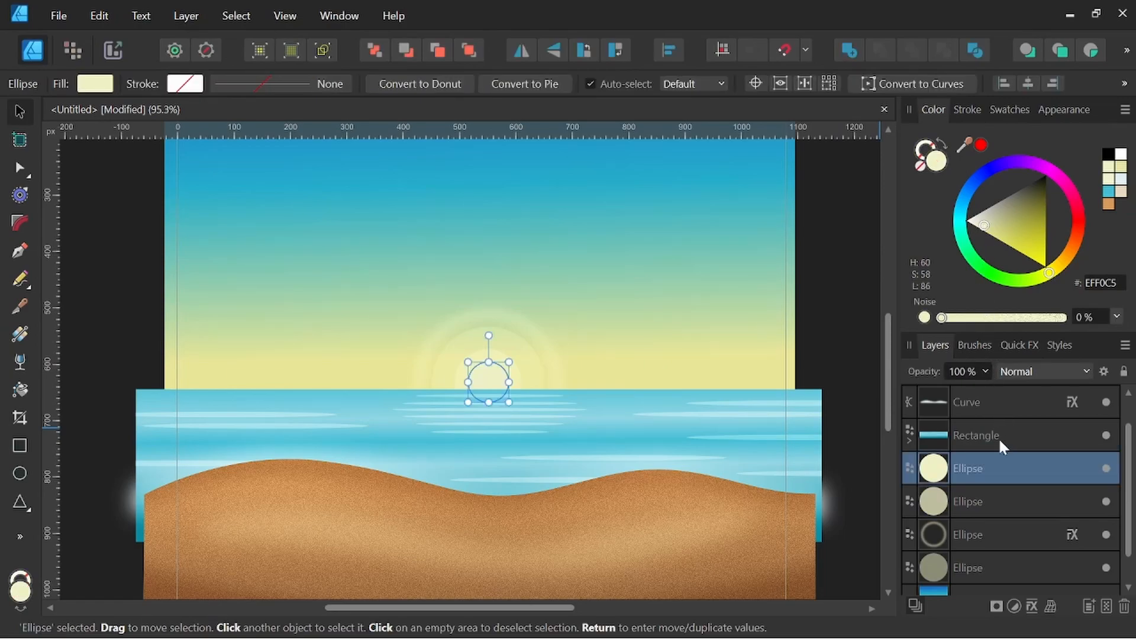
left_click_drag(984, 226, 979, 230)
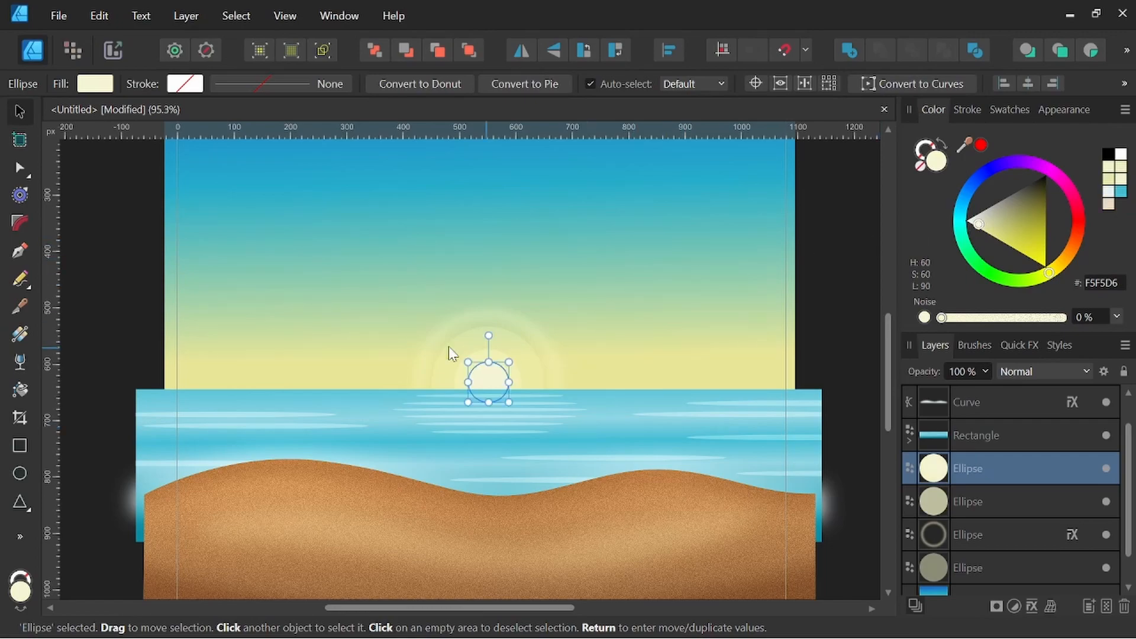
left_click(195, 191)
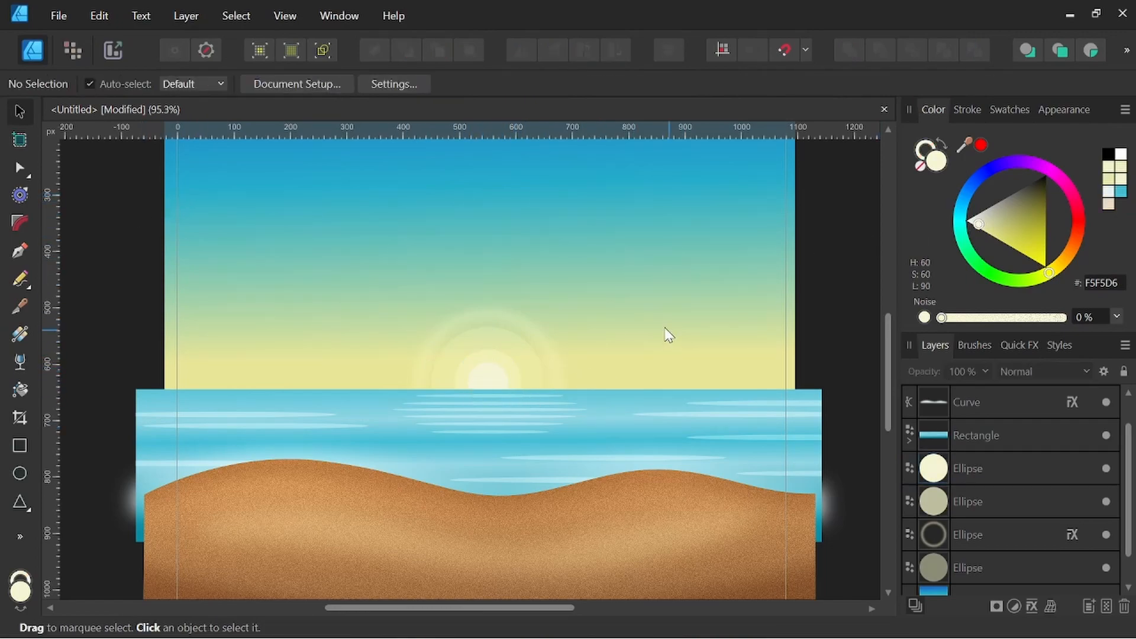
Draw a narrow triangle about 20 px wide and 440 px tall in the sky just above the sun
scroll(666, 331, "down", 3)
scroll(564, 354, "up", 3)
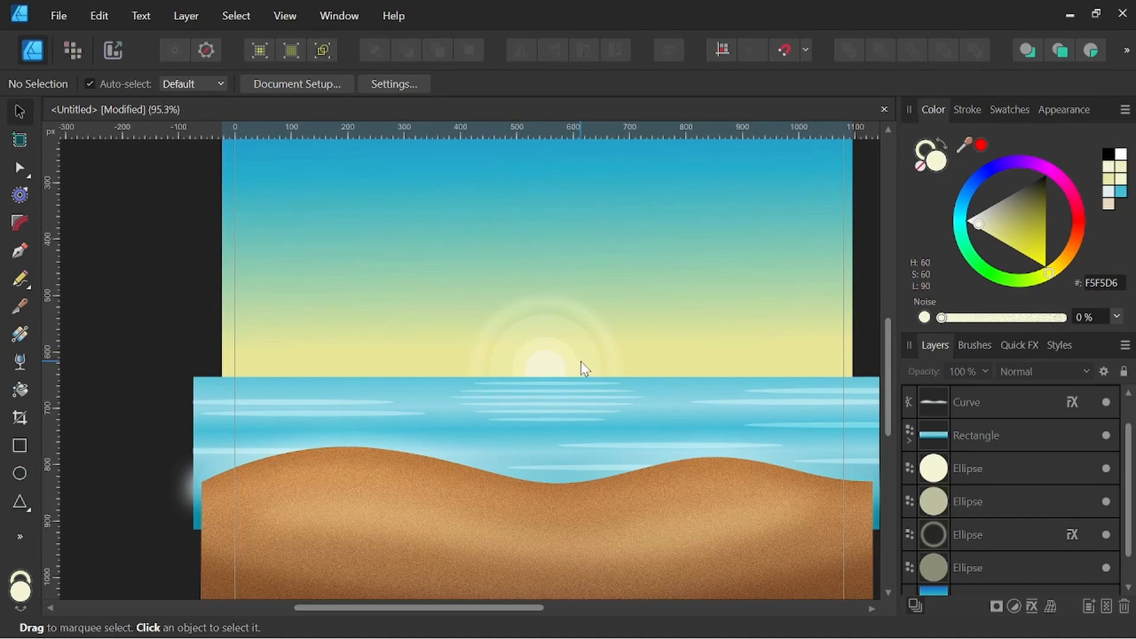
scroll(583, 367, "down", 1)
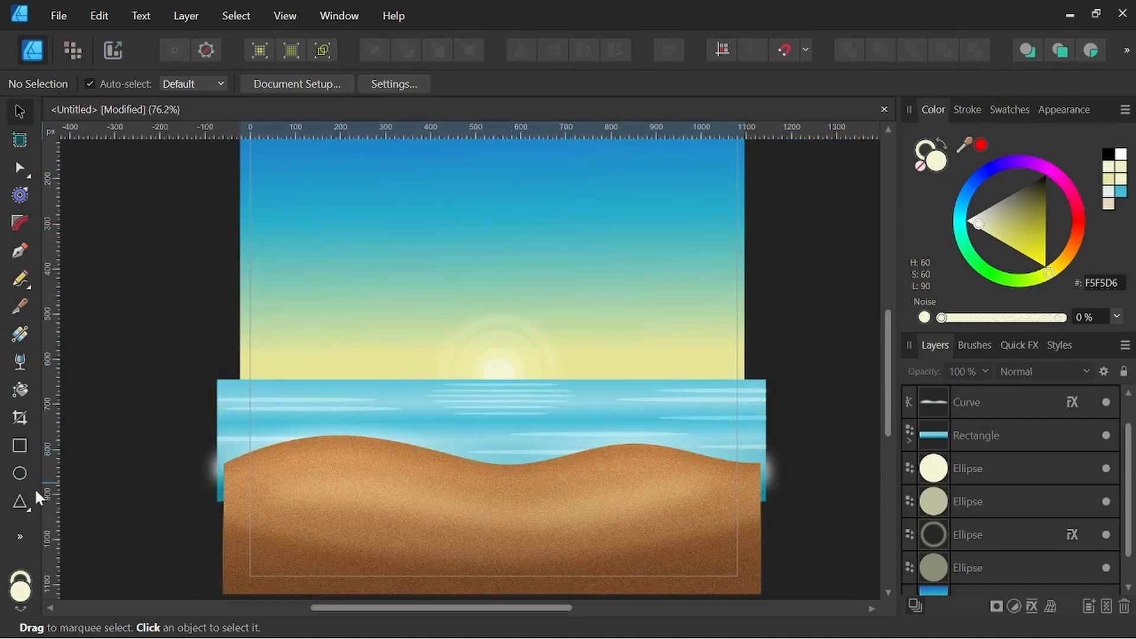
left_click(19, 502)
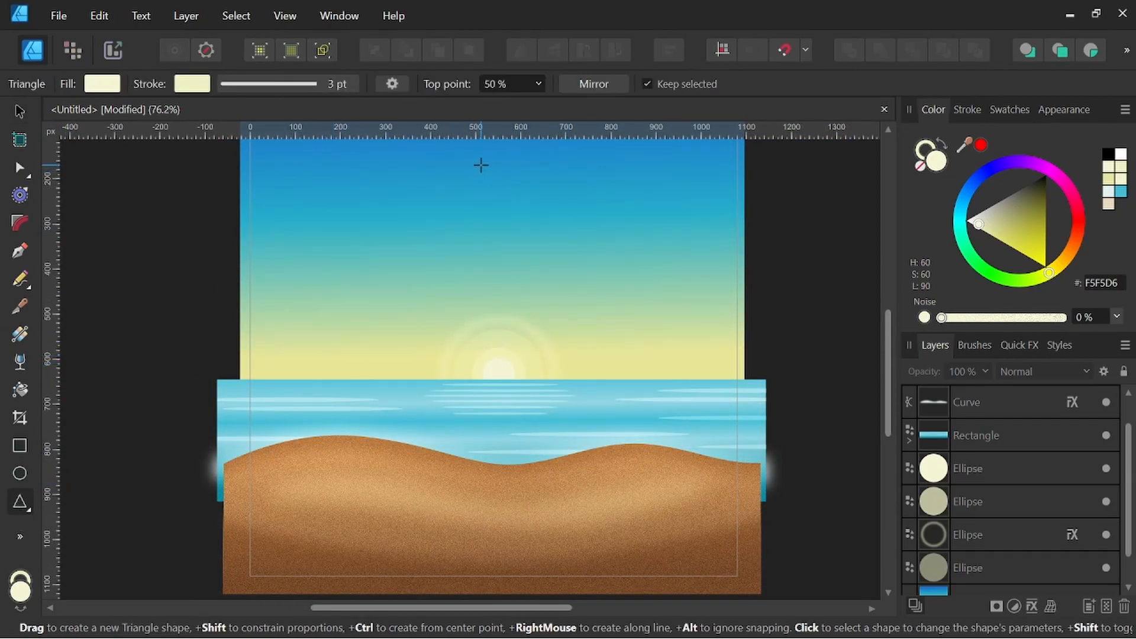
left_click(24, 504)
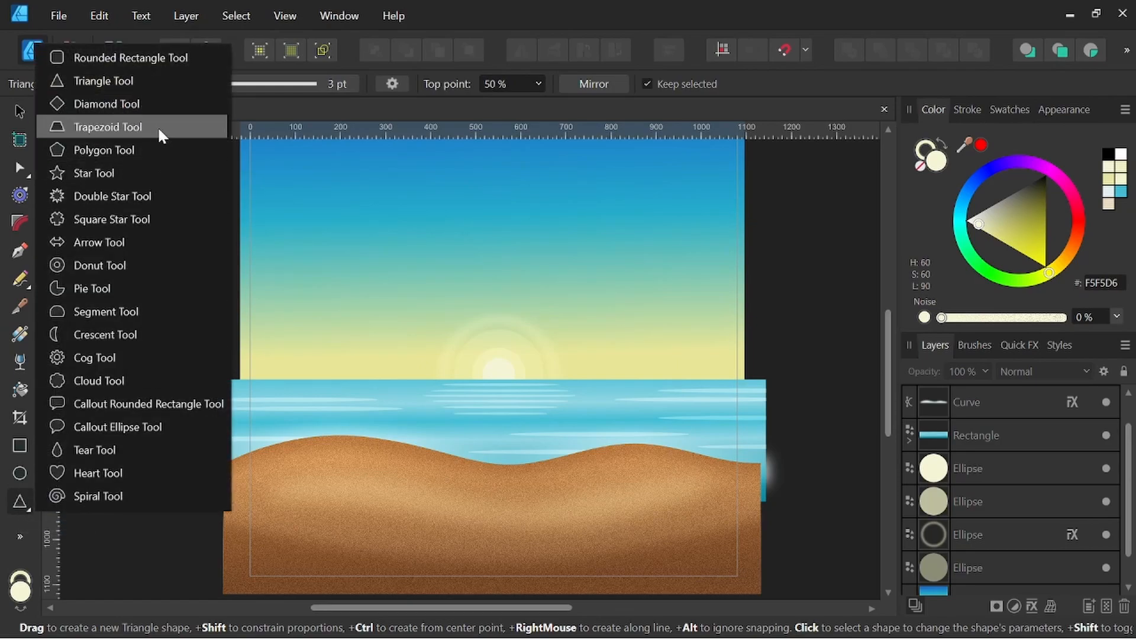
left_click(158, 79)
left_click_drag(486, 164, 489, 360)
Remove the triangle's stroke and set its blend mode to Soft Light
left_click(925, 148)
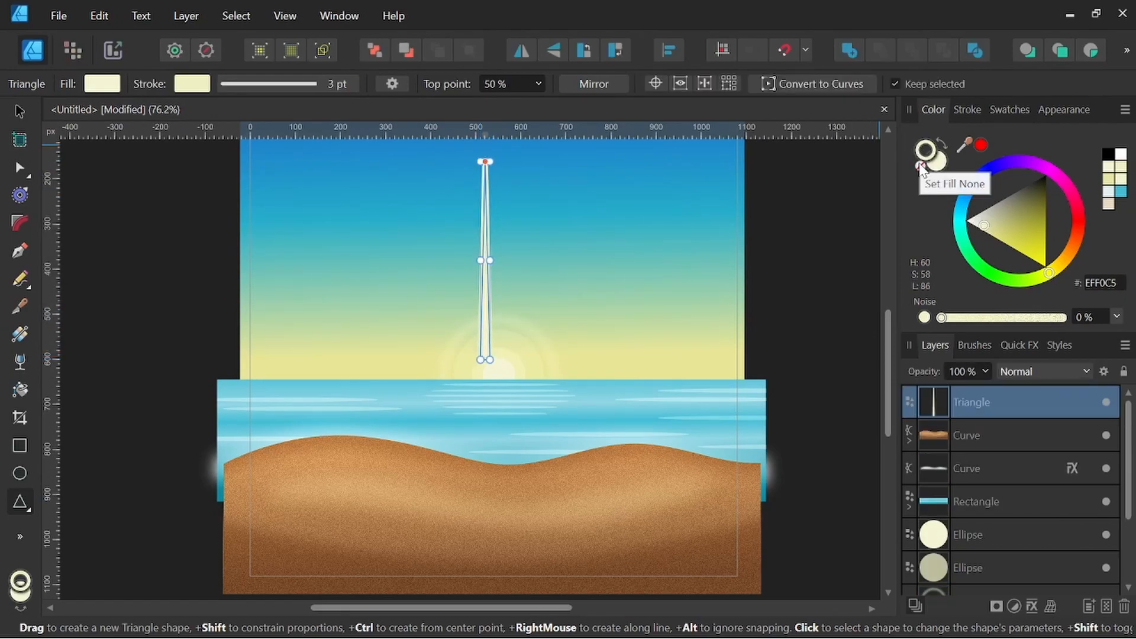
left_click(922, 167)
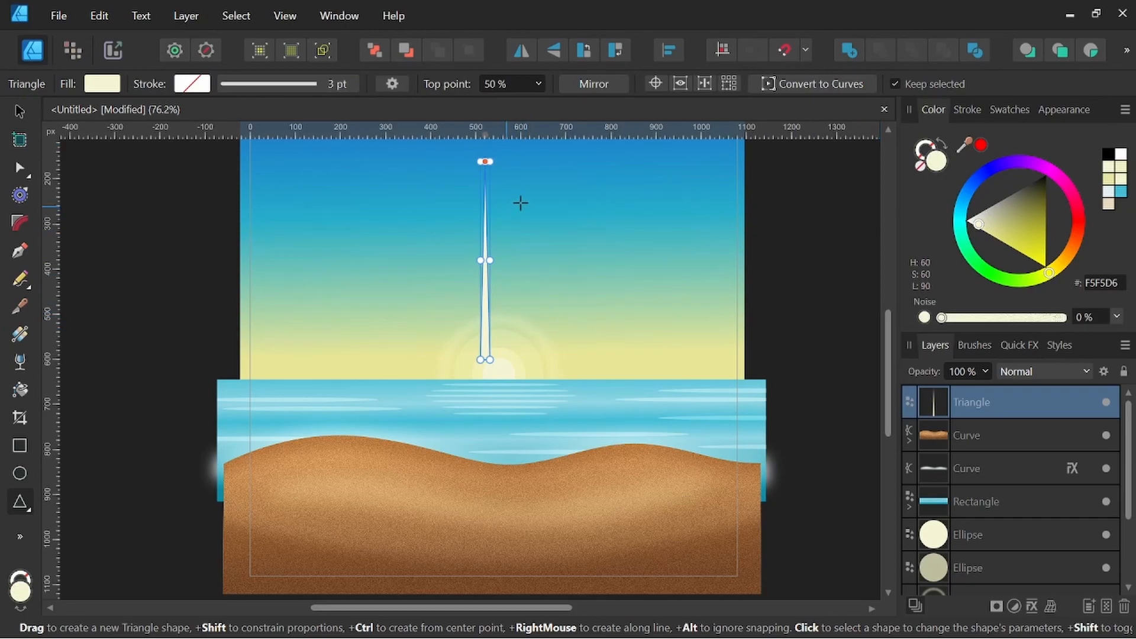
left_click(1087, 371)
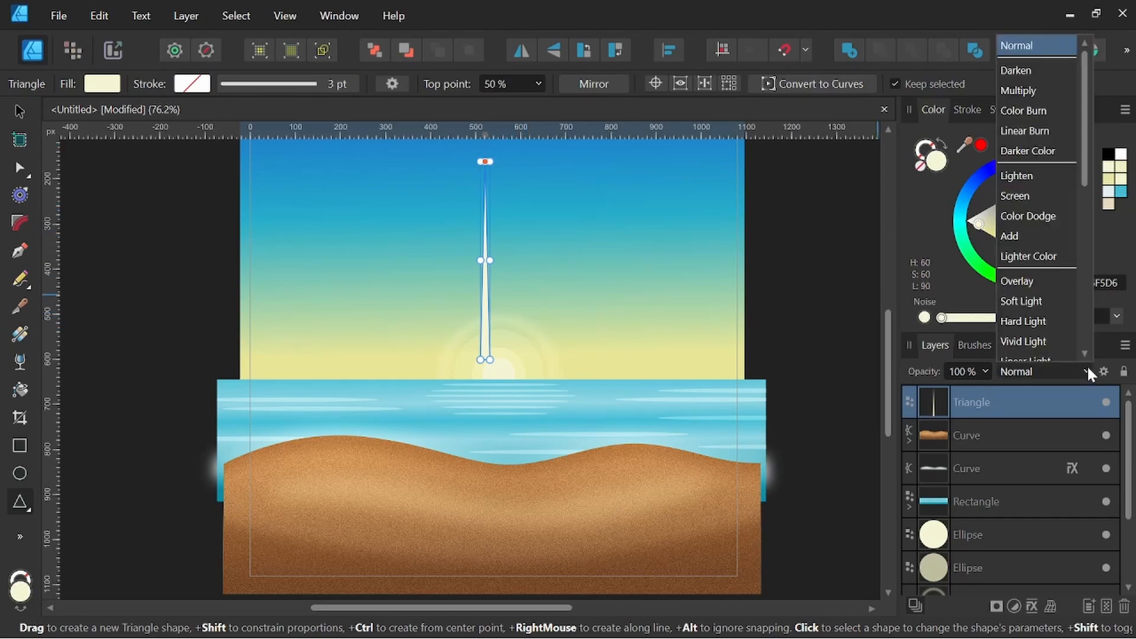
left_click(1049, 300)
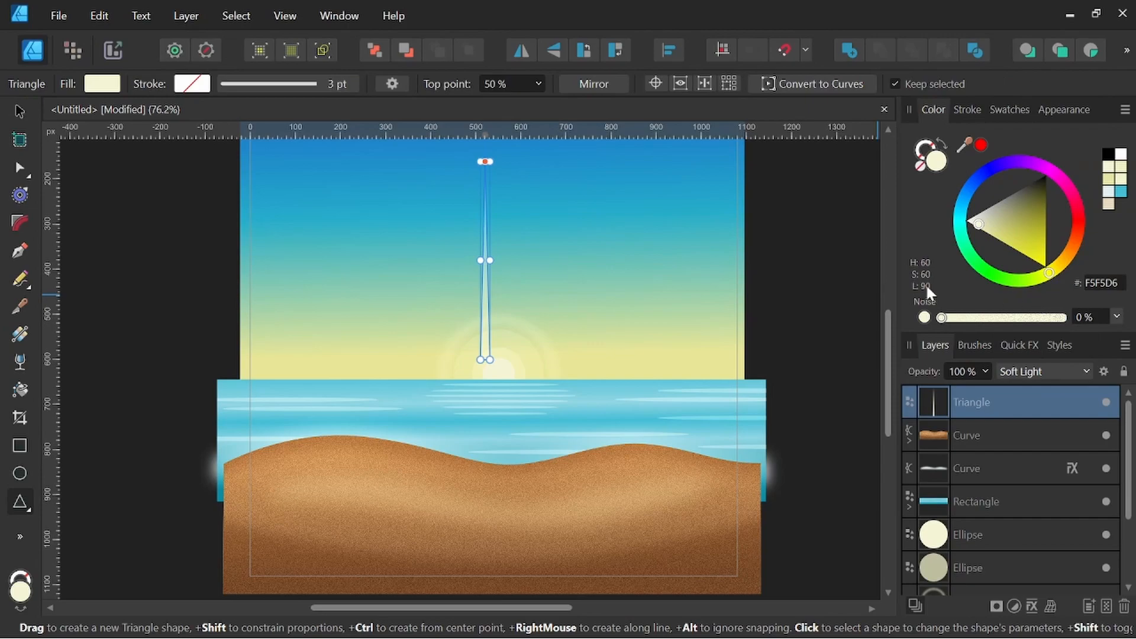
Rotate the triangle 180° so its tip points down, and centre it above the sun's halo ring
scroll(473, 178, "up", 1, "ctrl")
scroll(551, 190, "up", 3)
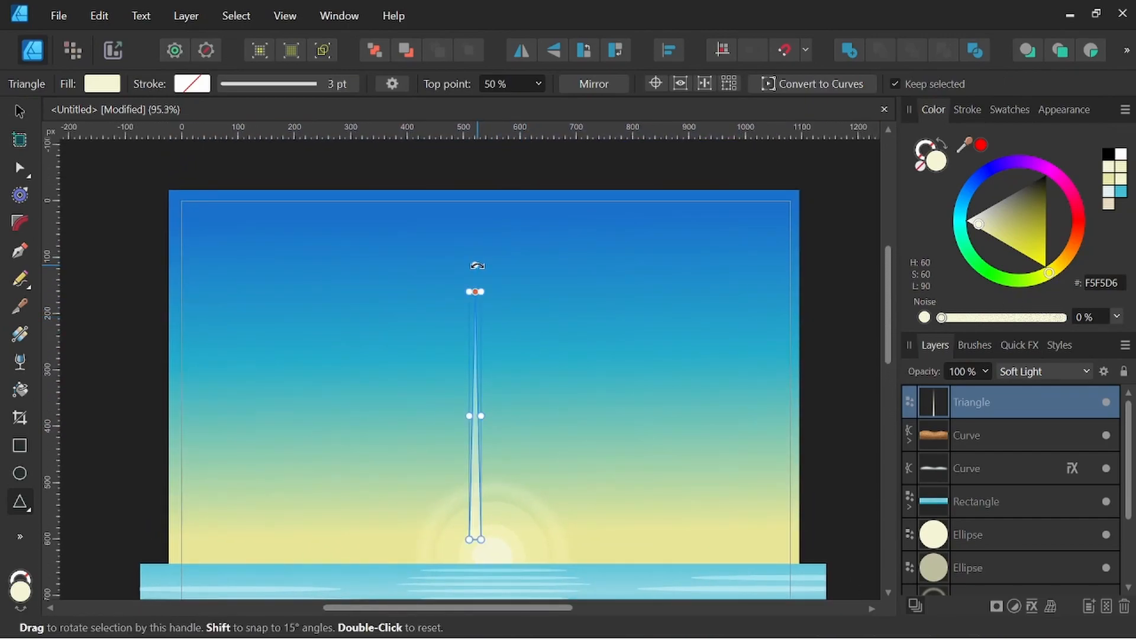
left_click_drag(477, 266, 474, 528)
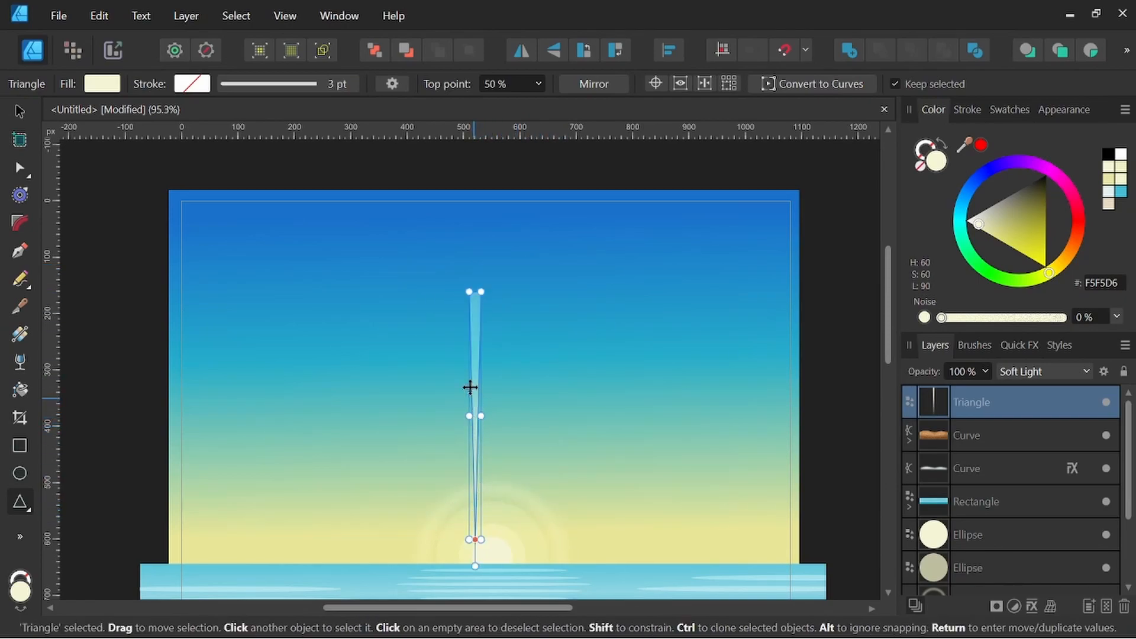
left_click(19, 111)
left_click_drag(466, 369, 493, 294)
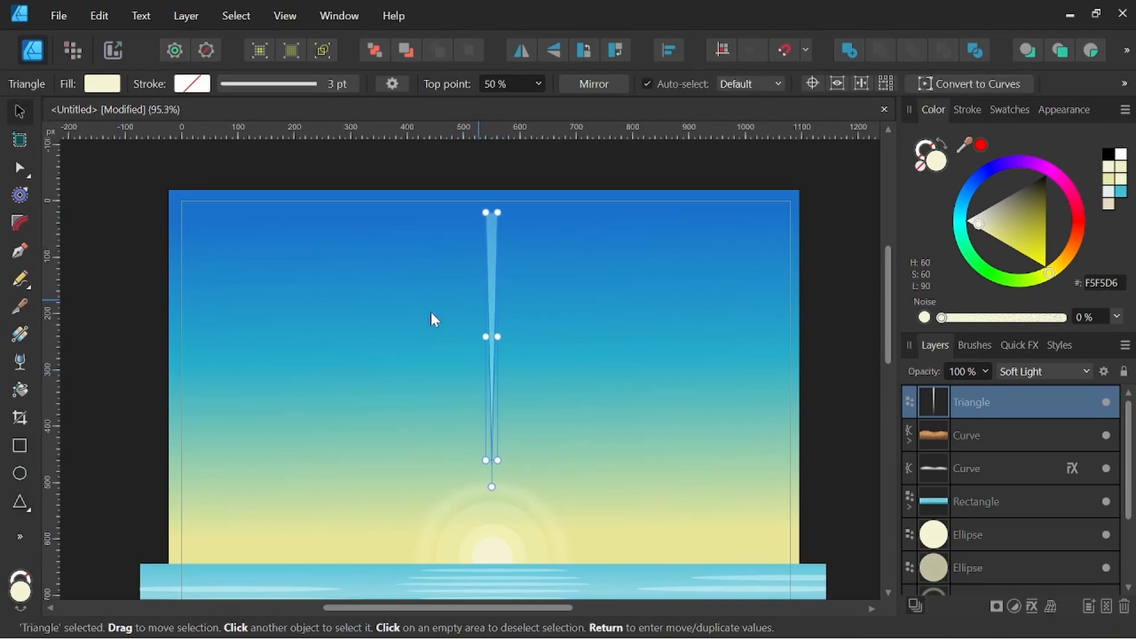
Apply a linear transparency to the triangle ray so it fades out toward its wide upper end
left_click(20, 361)
left_click_drag(497, 475, 510, 221)
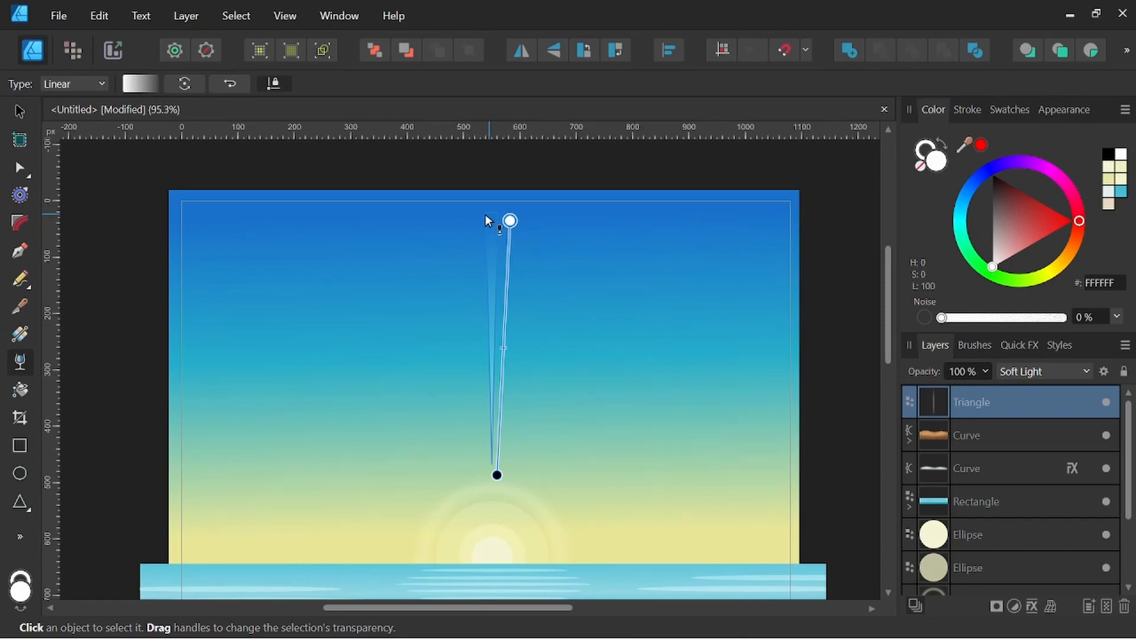
left_click(19, 111)
left_click(462, 359)
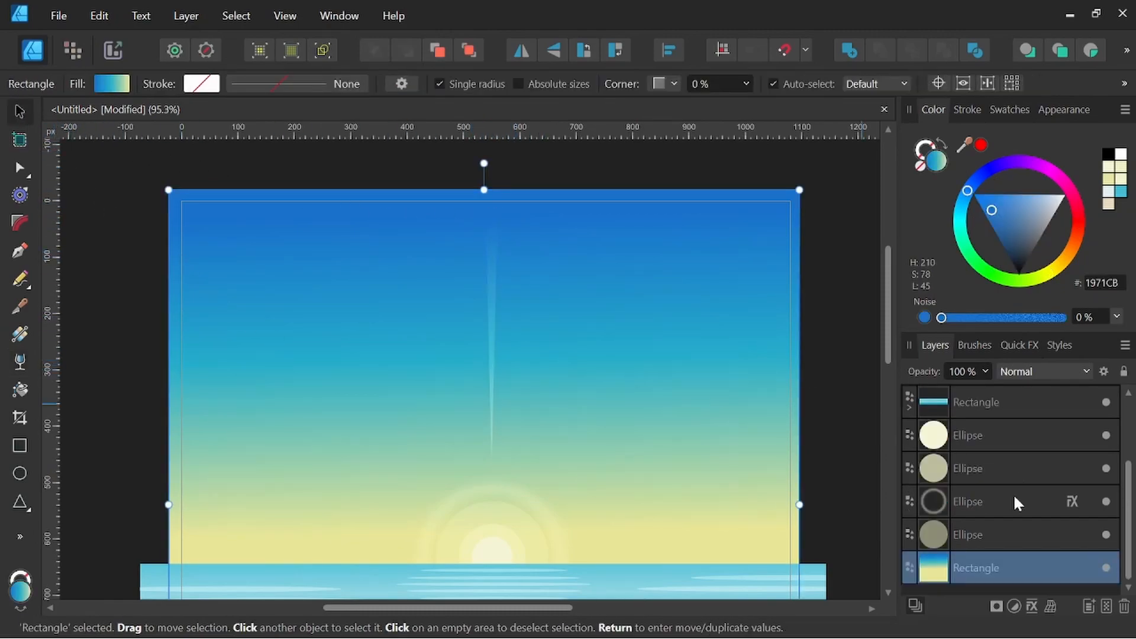
Duplicate the vertical ray to its right, tilt the copy about 12° clockwise, and shorten it to about 370 px
scroll(989, 503, "up", 3)
left_click(978, 403)
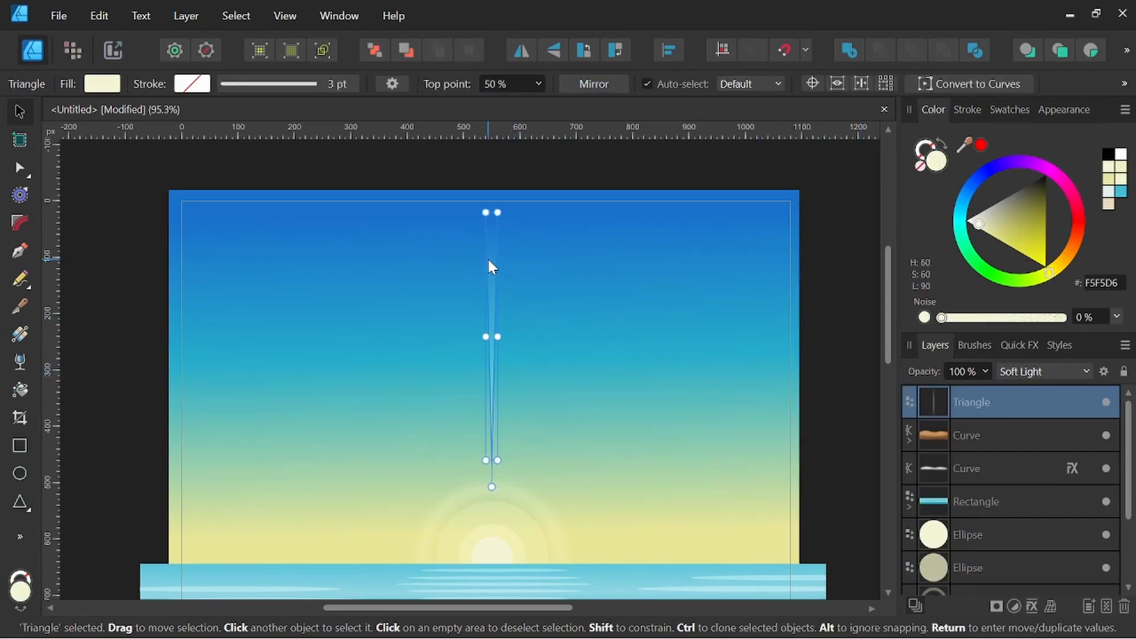
left_click_drag(489, 259, 529, 259)
key("ctrl+j")
left_click_drag(530, 486, 501, 477)
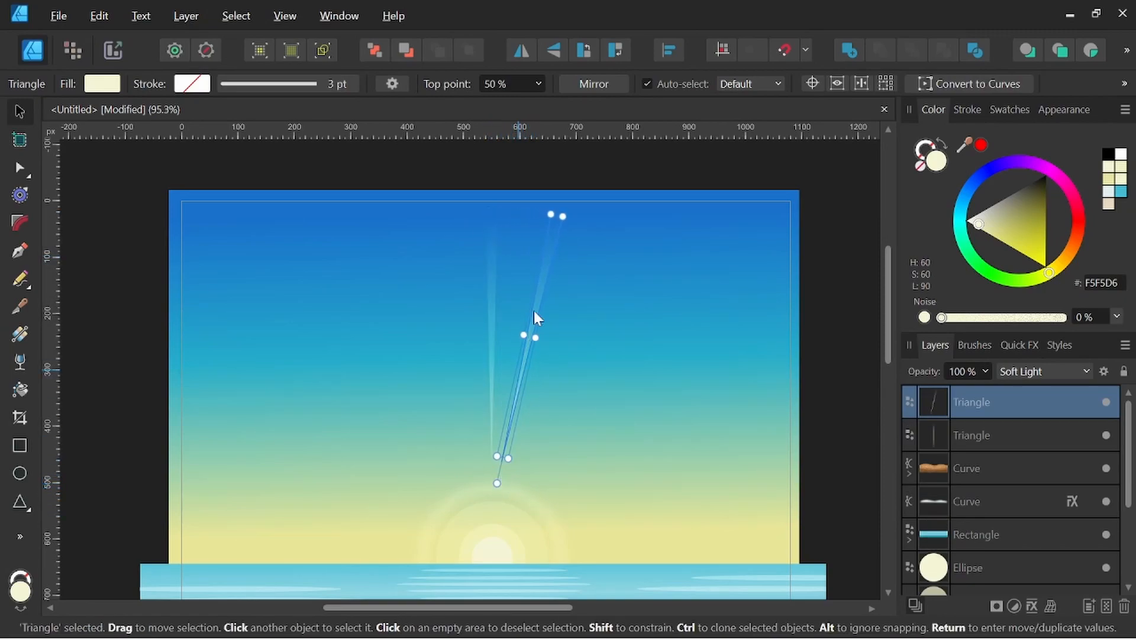
left_click_drag(556, 216, 549, 252)
Mirror a copy of the tilted ray to the left of the vertical ray, then add a longer copy beside it tilted about 26° counterclockwise
left_click_drag(538, 306, 479, 306)
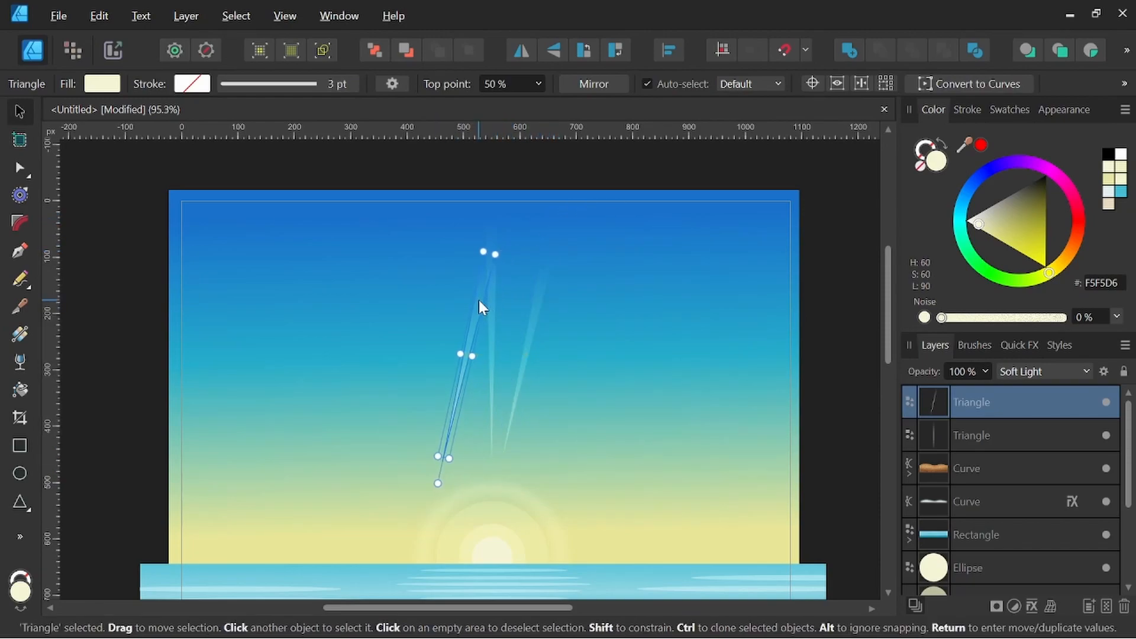
left_click(520, 52)
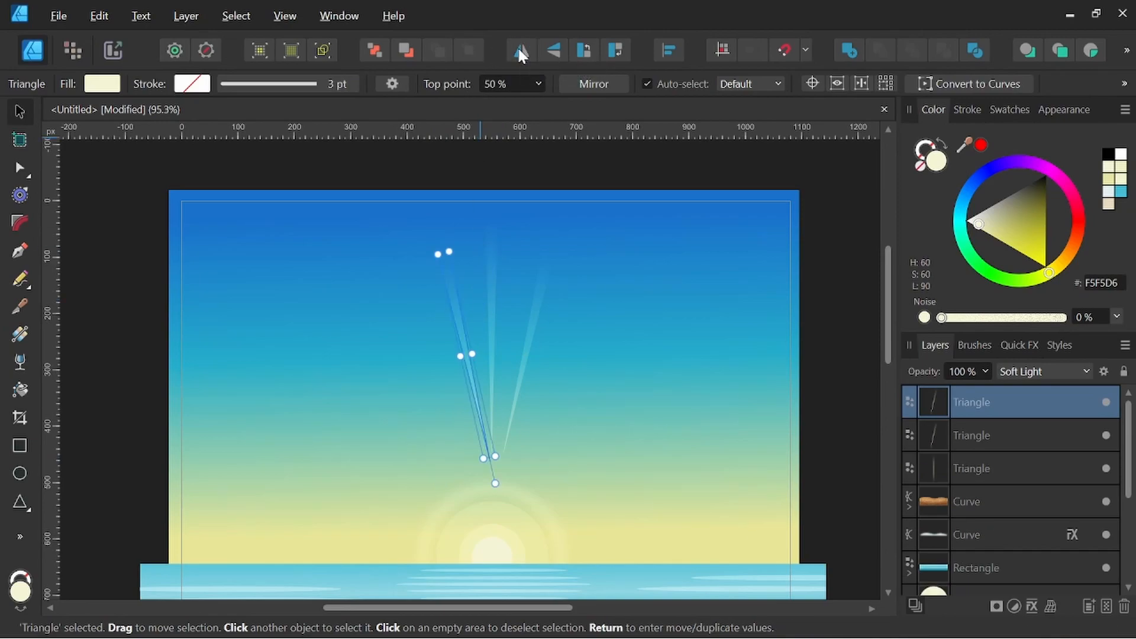
left_click_drag(457, 306, 403, 316)
left_click_drag(423, 496, 469, 481)
left_click_drag(398, 339, 391, 341)
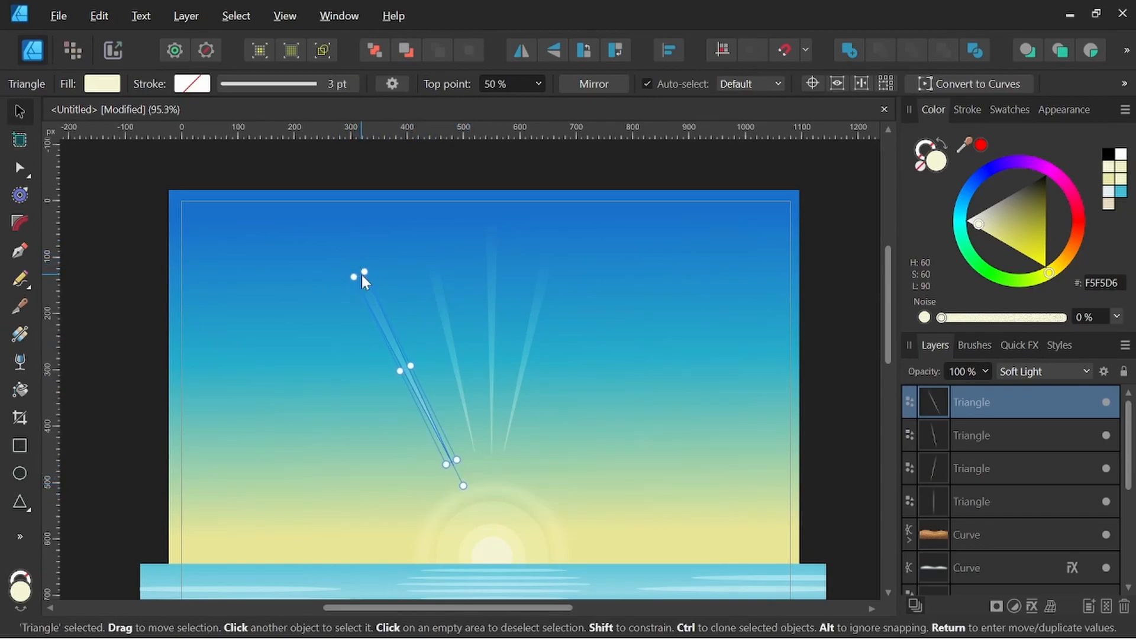
left_click_drag(360, 272, 331, 230)
Mirror a copy of the 26° ray to the right side, and add a shorter copy beyond it tilted about 45° clockwise
left_click_drag(413, 384, 556, 384)
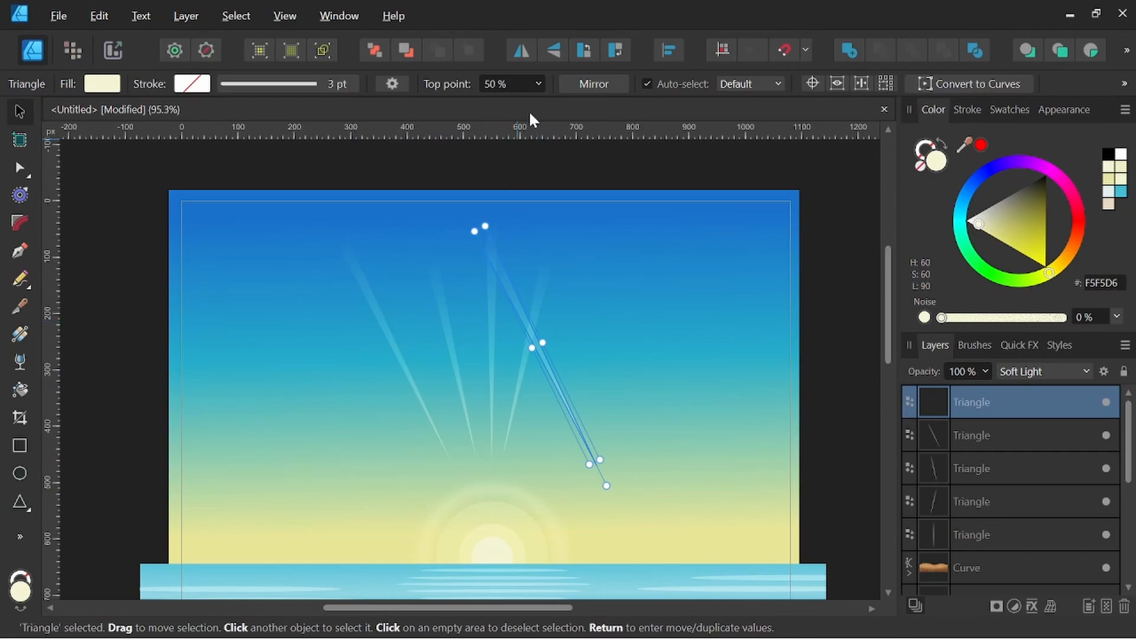
left_click(520, 51)
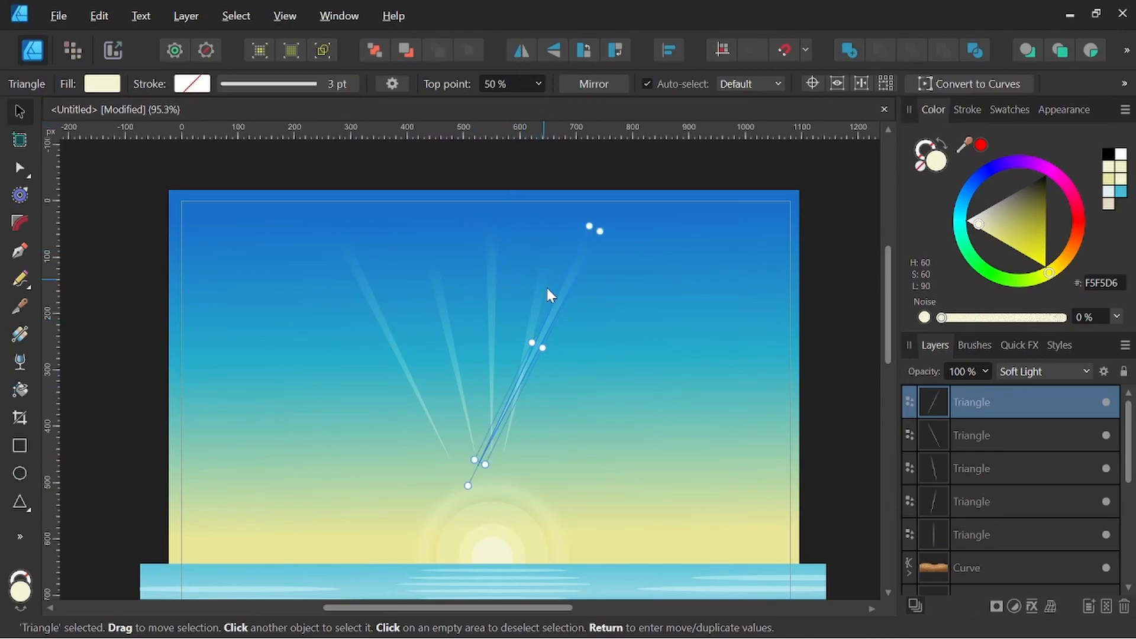
left_click_drag(558, 310, 639, 350)
left_click_drag(543, 519, 523, 473)
left_click_drag(632, 367, 664, 380)
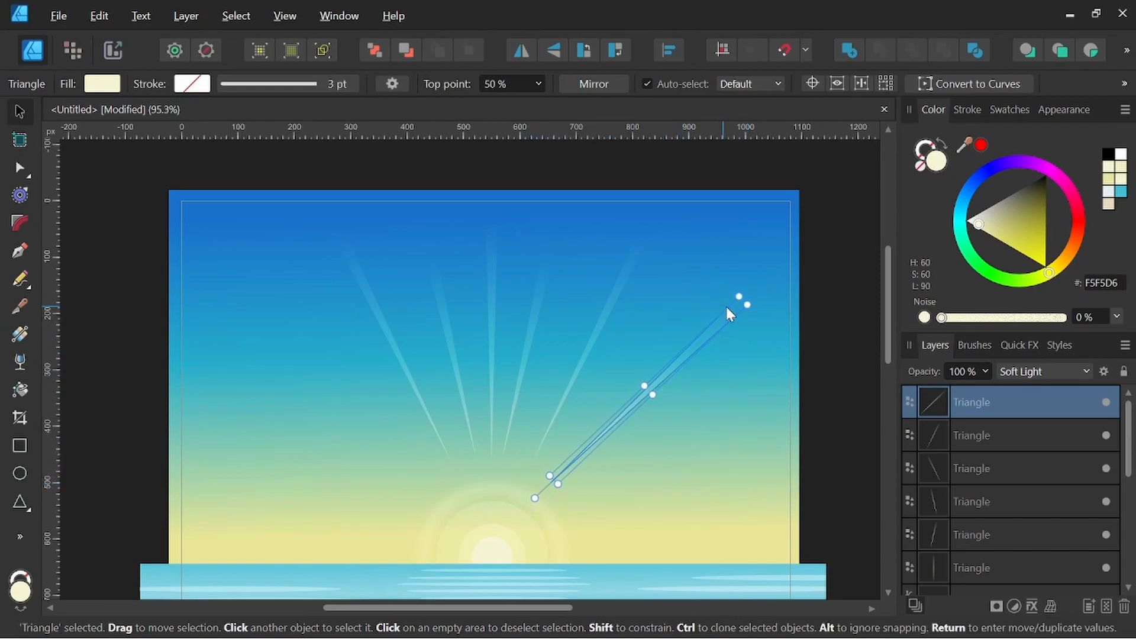
left_click_drag(726, 314, 686, 353)
Mirror a copy of the 45° ray to the left side, and add another copy below it tilted to about 73° from vertical
left_click_drag(656, 388, 503, 296)
left_click(521, 50)
left_click_drag(474, 397, 335, 453)
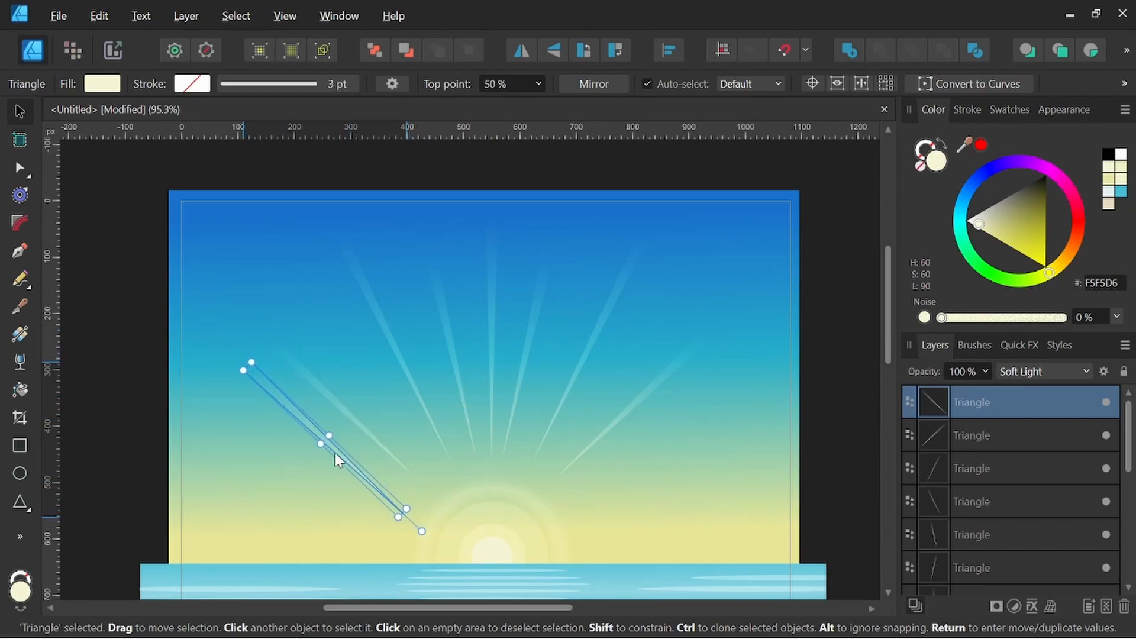
left_click_drag(420, 534, 445, 485)
Mirror a copy of the 73° ray to the right side, and add a nearly horizontal copy below it, shortened to about 280 px
left_click_drag(343, 448, 557, 482)
left_click(521, 51)
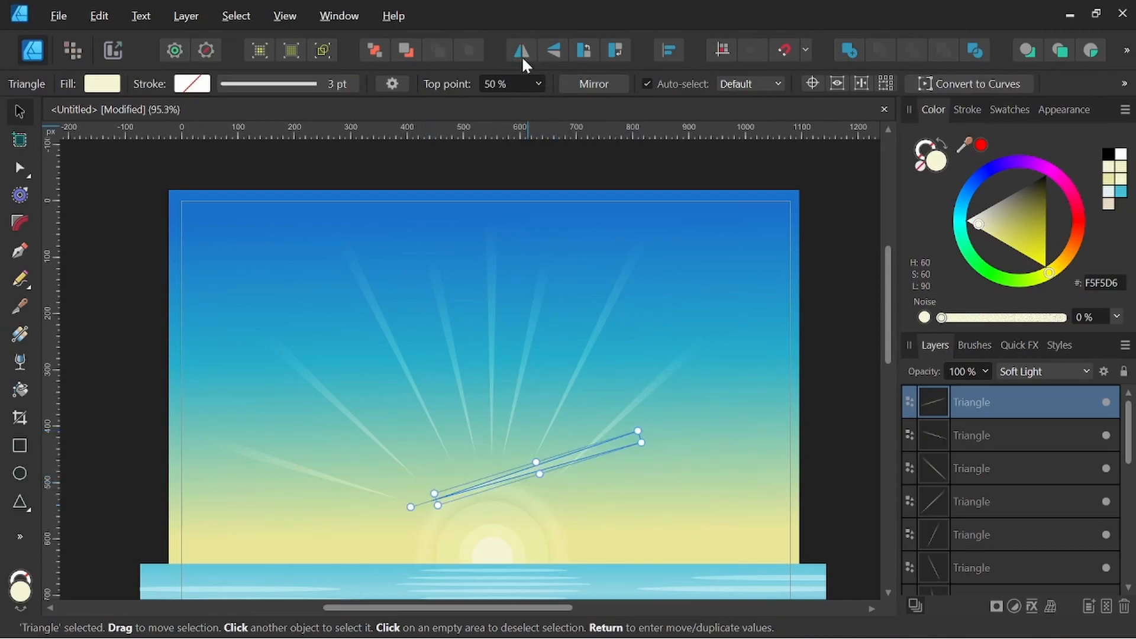
left_click_drag(590, 452, 734, 453)
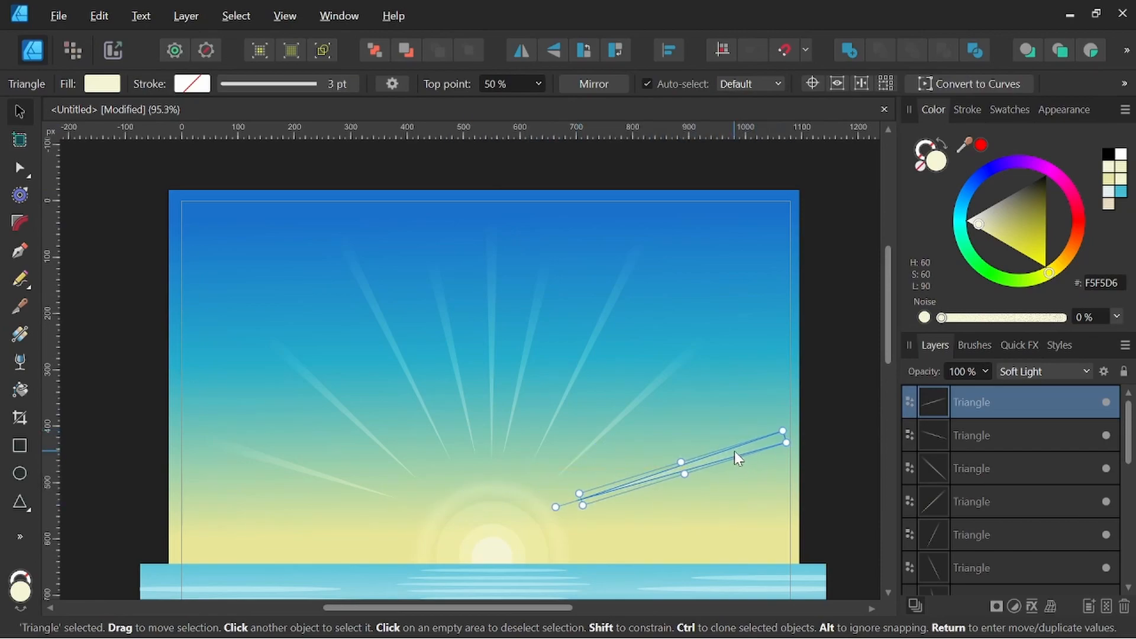
mouse_move(551, 507)
left_mouse_down()
mouse_move(560, 548)
mouse_move(558, 522)
left_mouse_up()
left_click_drag(799, 500, 711, 527)
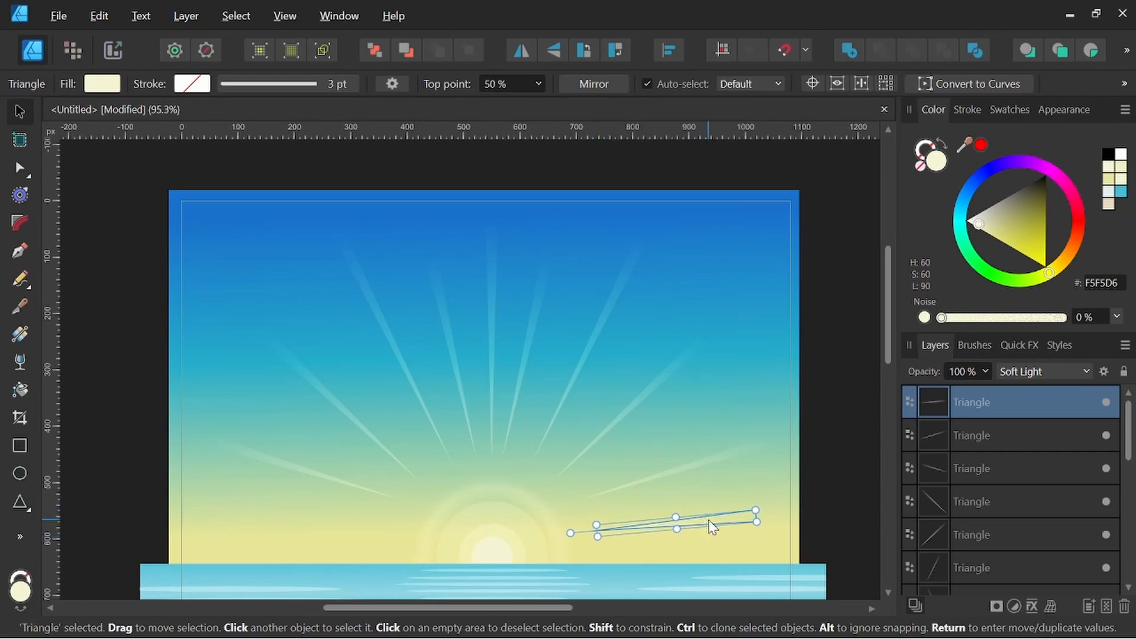
Duplicate the nearly horizontal ray, flip the copy horizontally, and place it at the matching spot left of the sun
left_click_drag(704, 526, 463, 526)
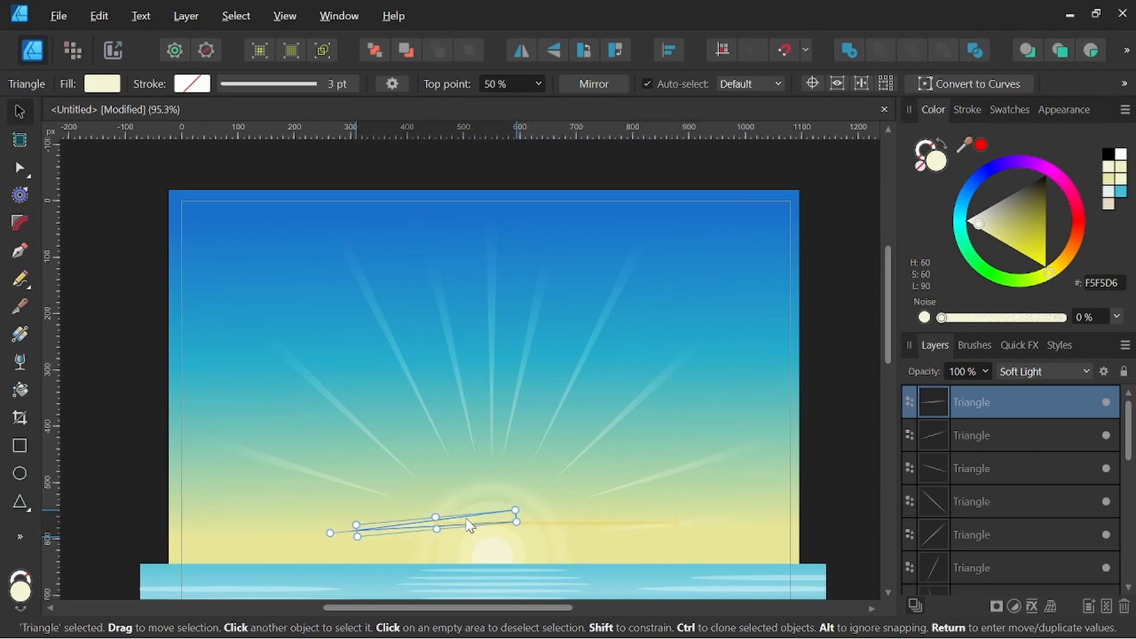
left_click(521, 52)
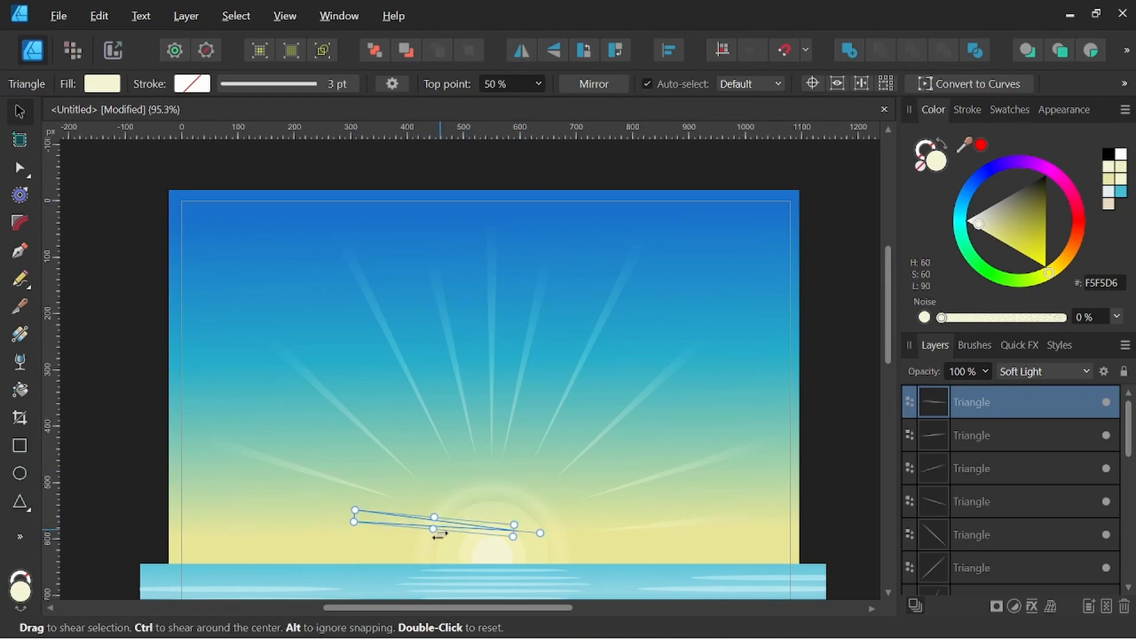
left_click_drag(383, 521, 282, 518)
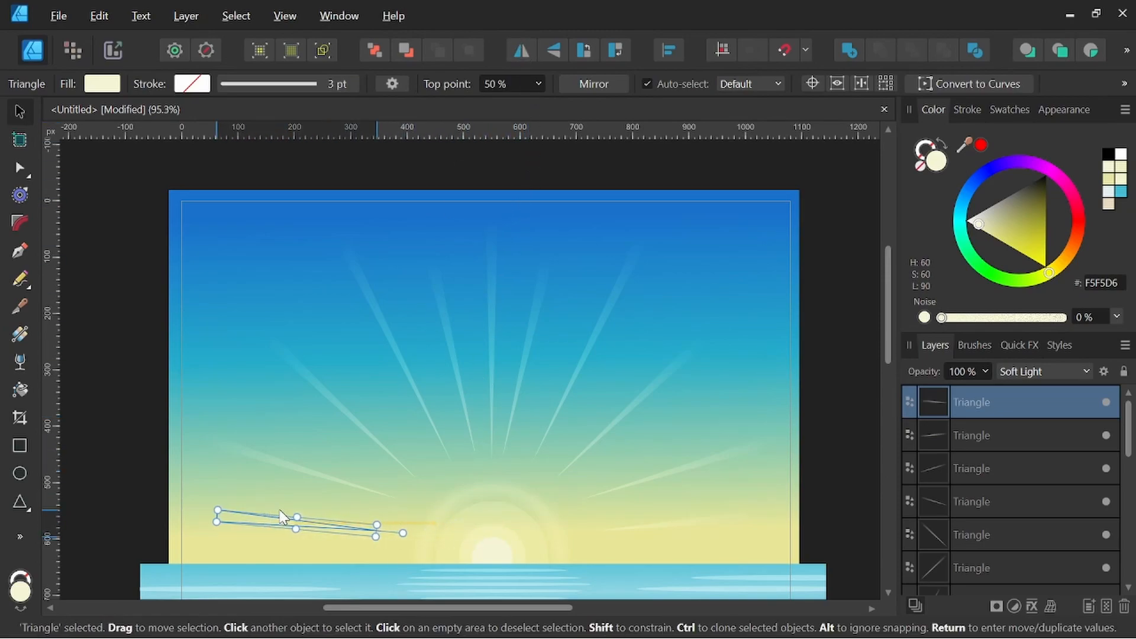
Group all the triangle rays together with the four sun and halo ellipses
scroll(452, 439, "down", 2)
scroll(563, 413, "down", 1)
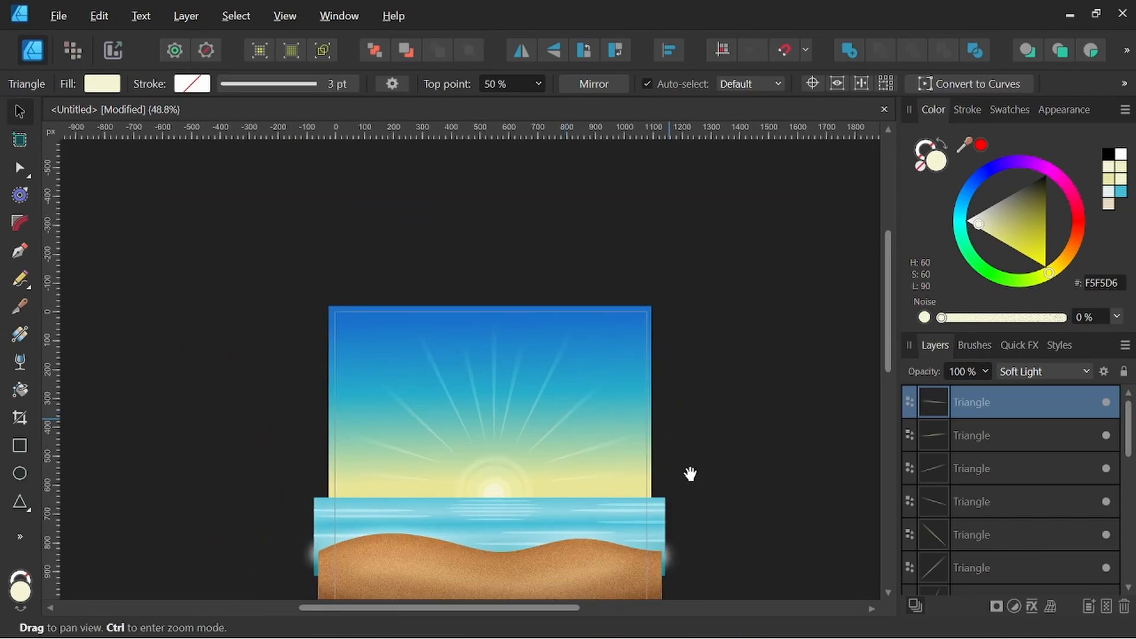
left_click_drag(691, 472, 656, 432)
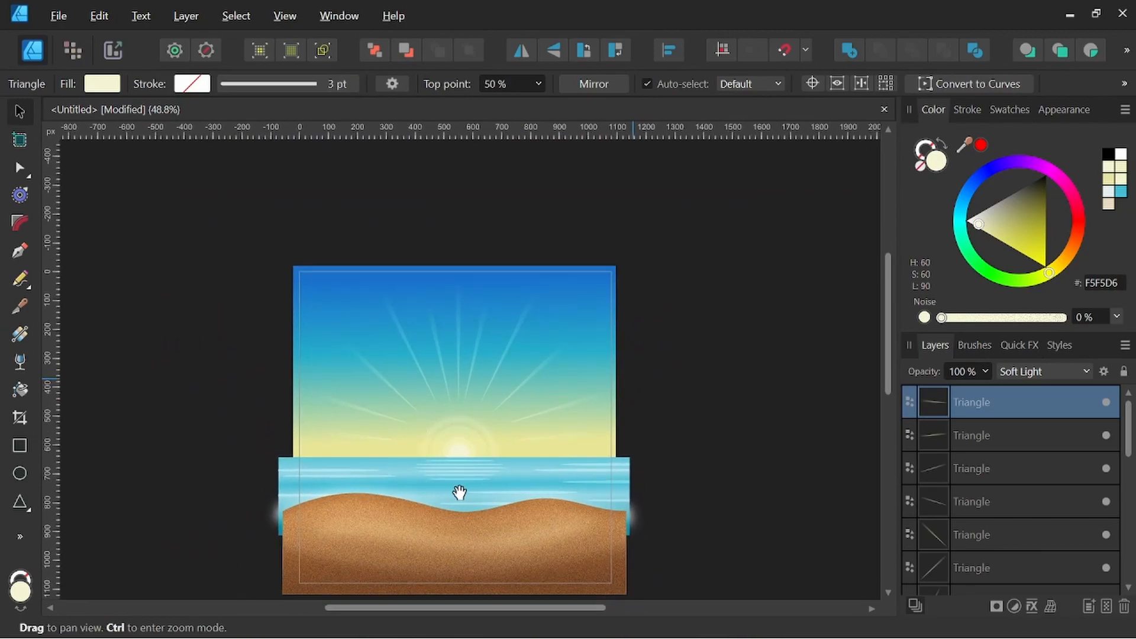
left_click_drag(491, 404, 500, 359)
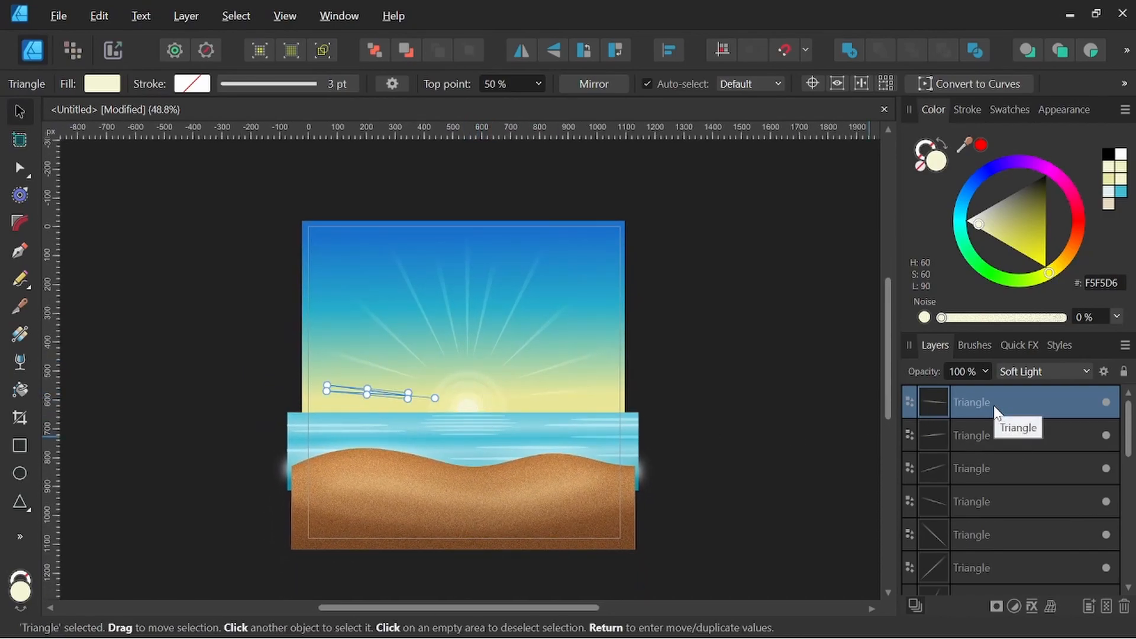
scroll(995, 409, "down", 5)
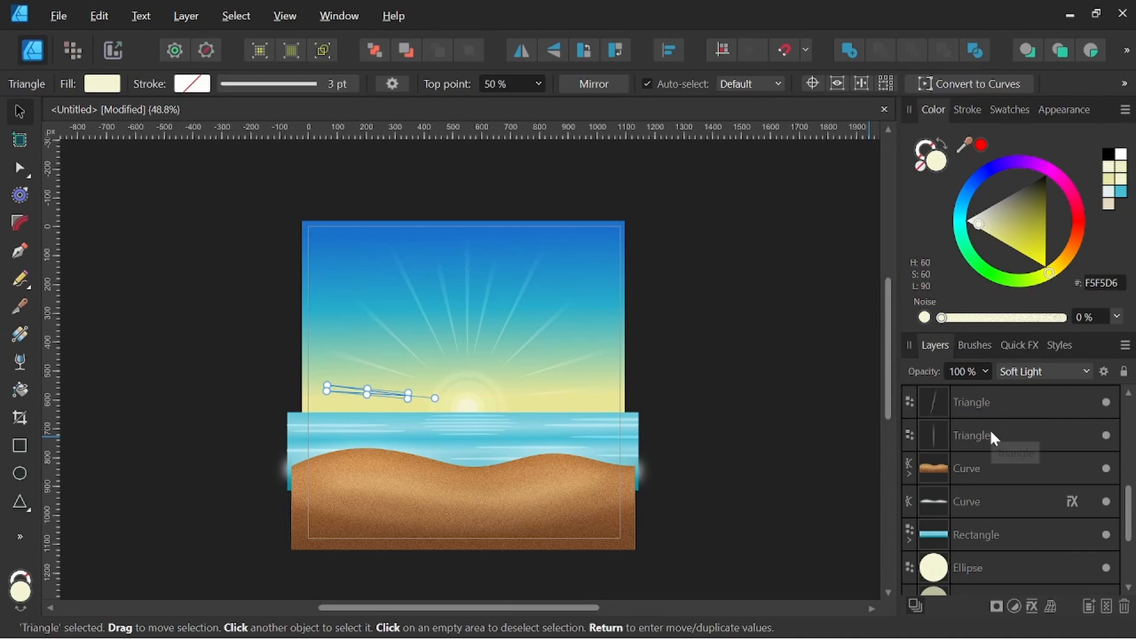
left_click(994, 439, "shift")
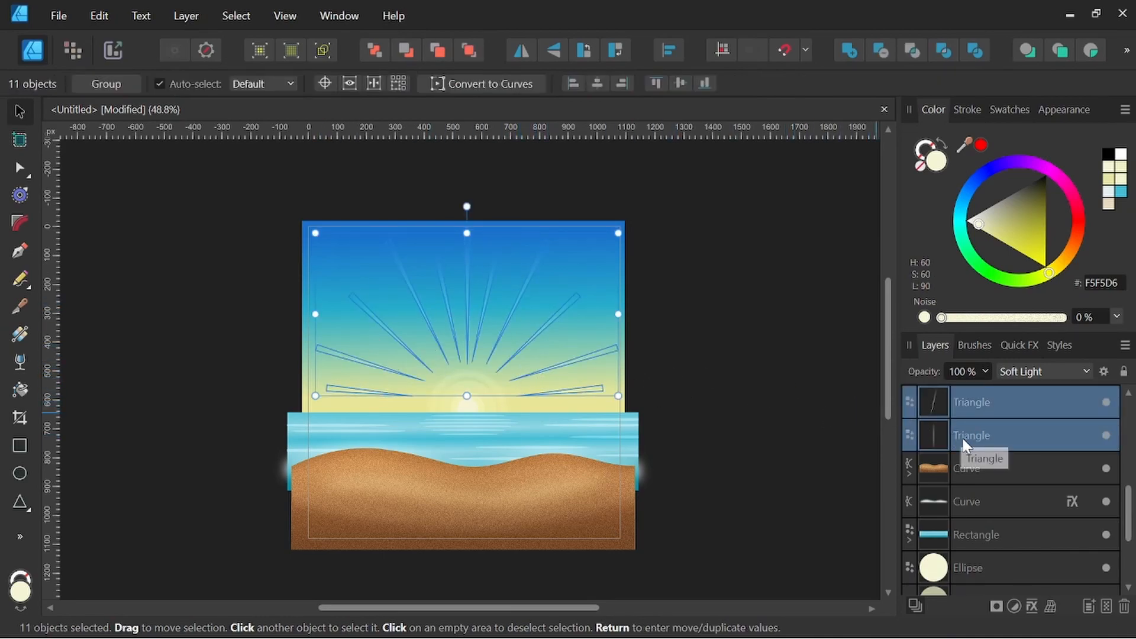
scroll(964, 438, "down", 3)
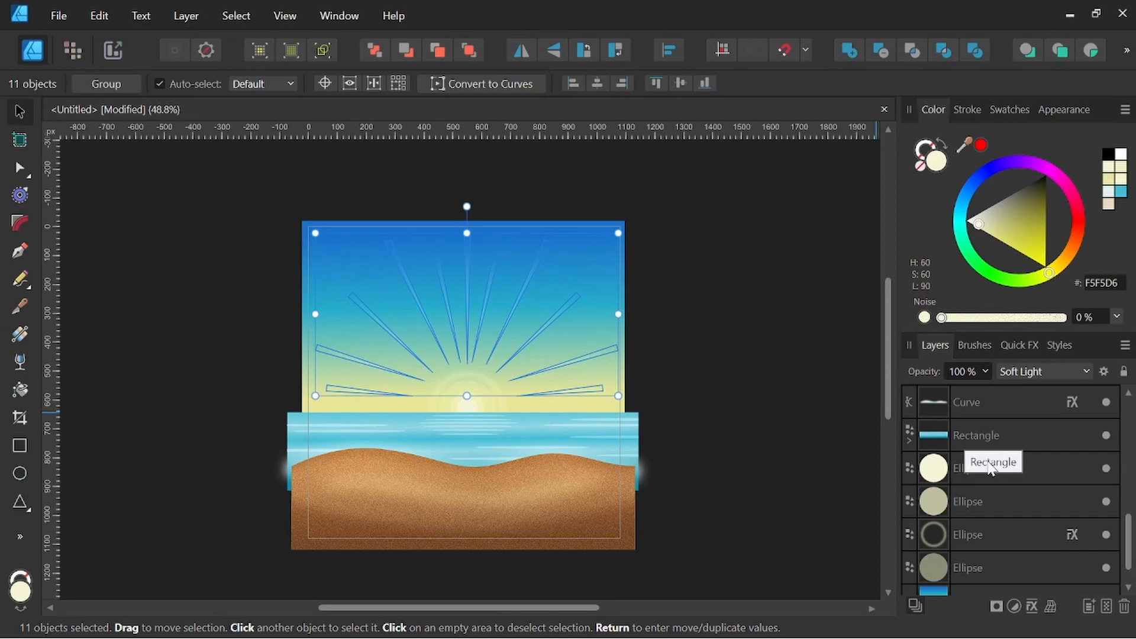
left_click(994, 476, "ctrl")
left_click(987, 502, "ctrl")
left_click(987, 535, "ctrl")
left_click(989, 565, "ctrl")
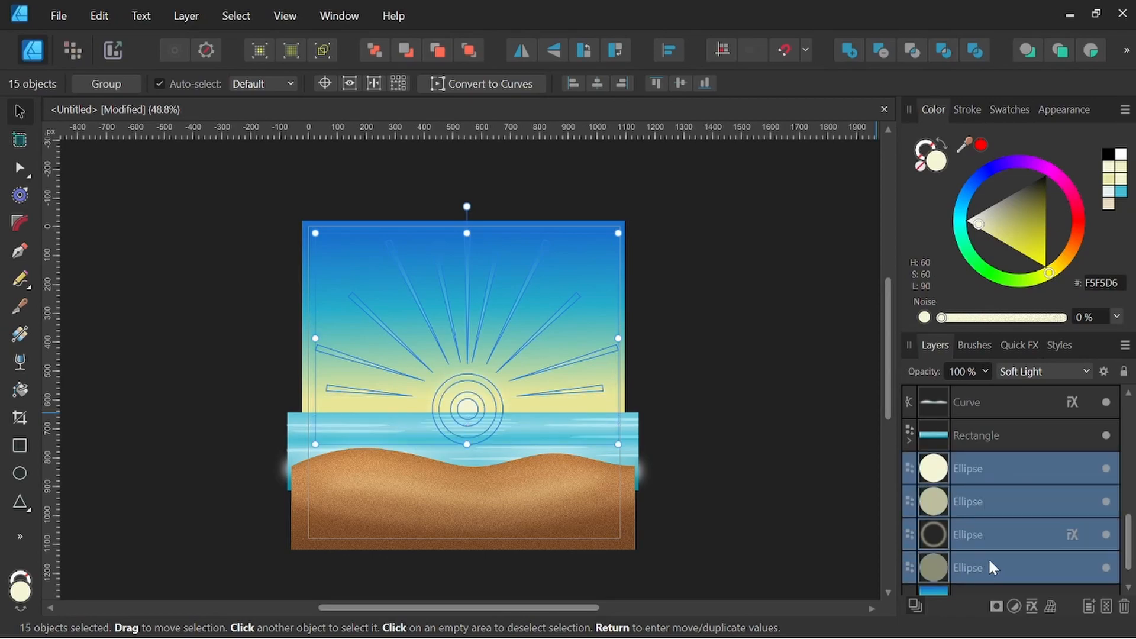
scroll(992, 527, "down", 1)
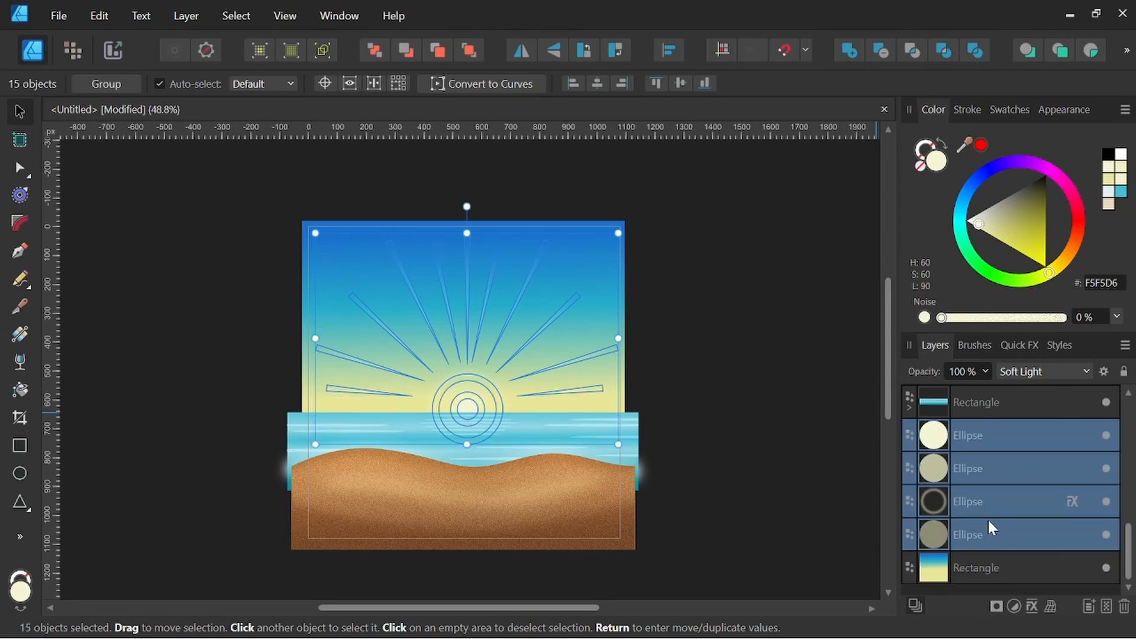
right_click(979, 438)
left_click(1006, 260)
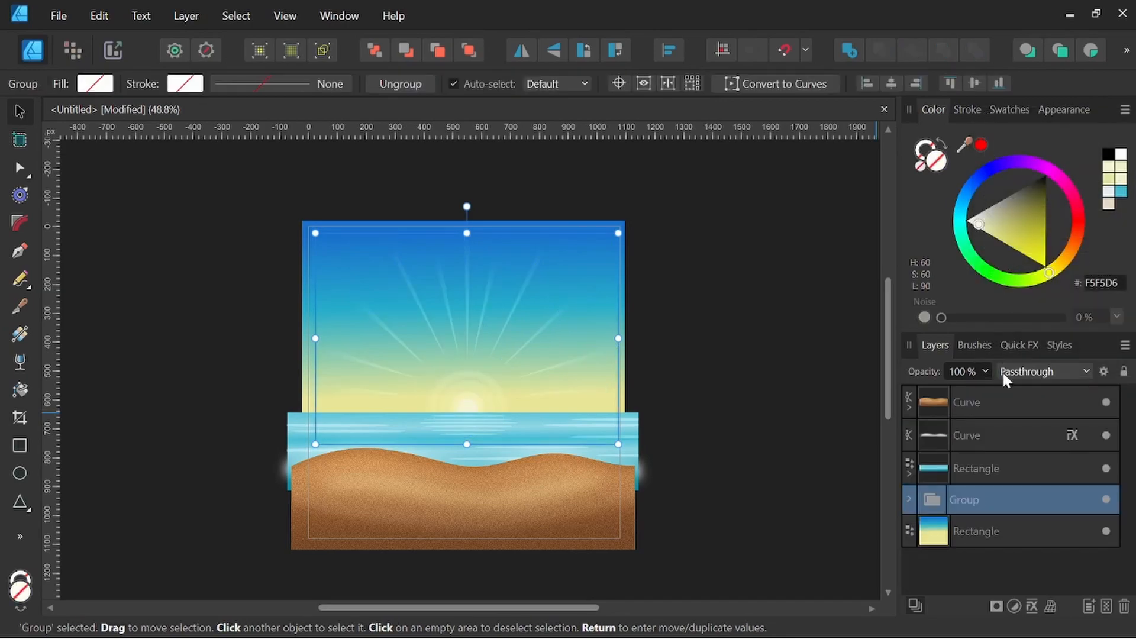
Rename the new group as Sun and deselect it
double_click(969, 497)
type("Sun")
key("Return")
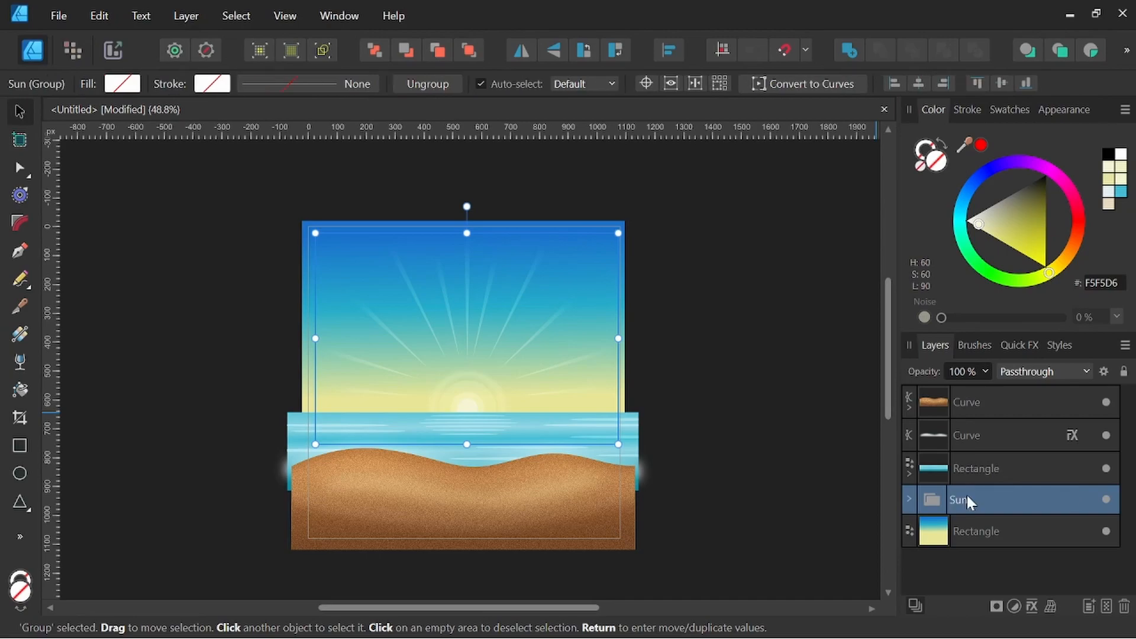
left_click(764, 436)
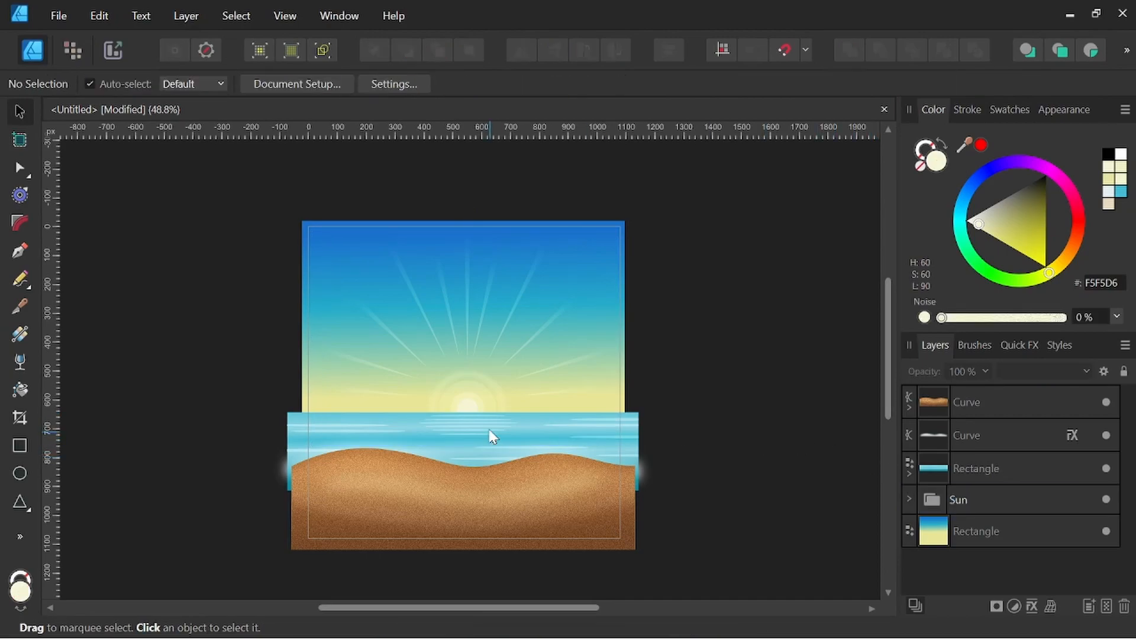
Build a flat cloud about 760 px wide from five overlapping cream ellipses across the upper sky
scroll(489, 431, "up", 1)
left_click_drag(532, 436, 580, 438)
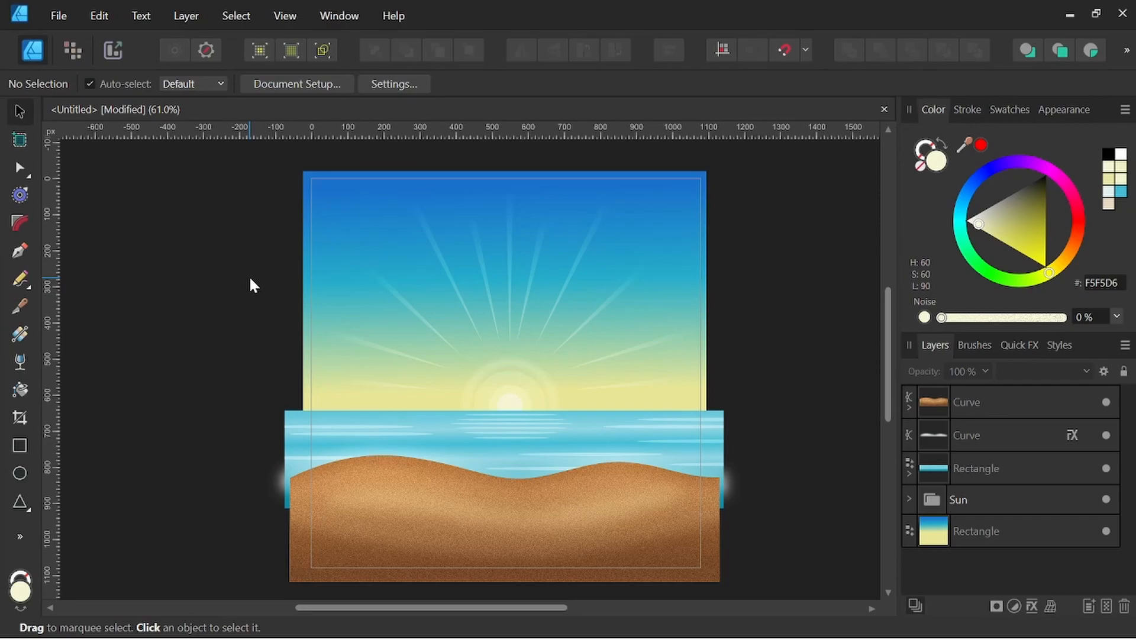
left_click(20, 473)
scroll(432, 261, "up", 2)
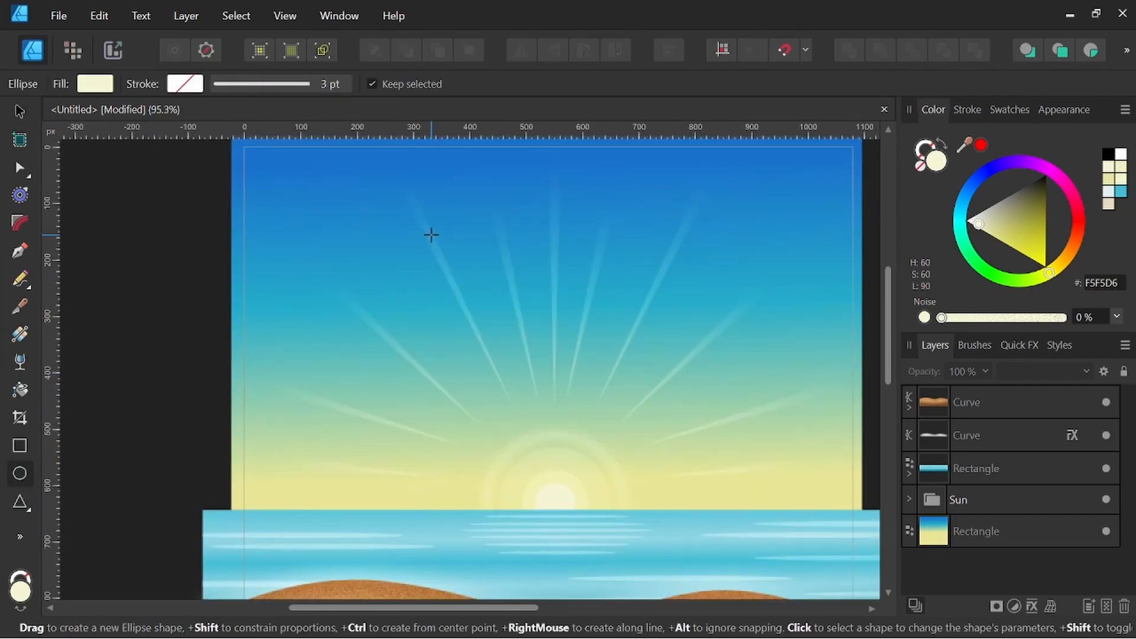
left_click_drag(356, 193, 477, 236)
left_click_drag(323, 209, 392, 229)
left_click_drag(250, 220, 382, 231)
left_click_drag(677, 222, 476, 231)
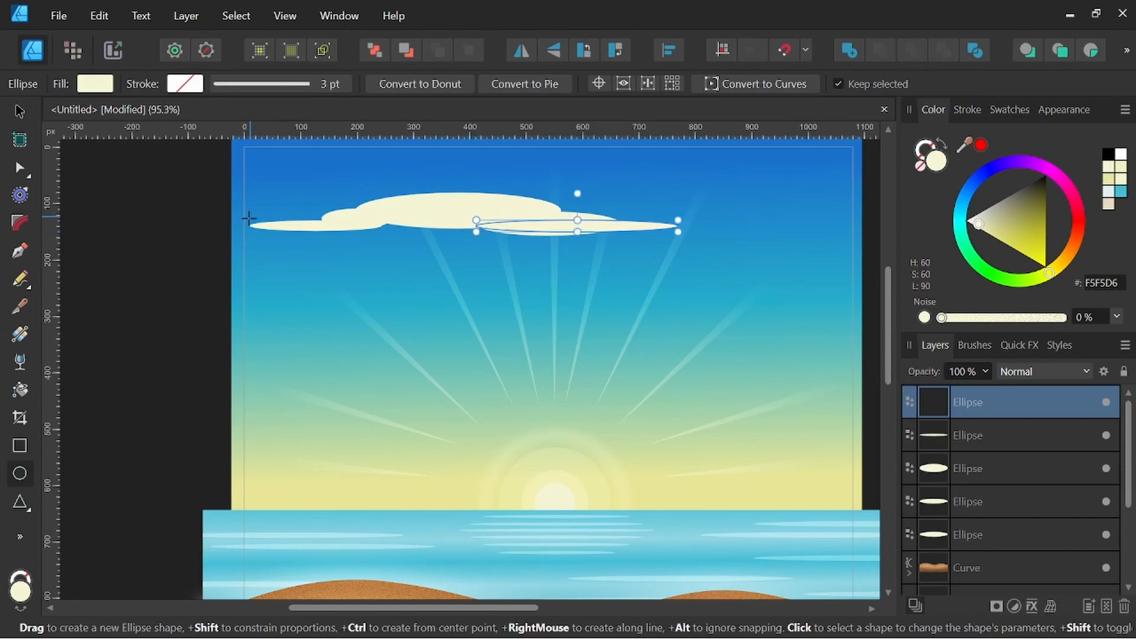
Draw a thin closed Pen shape with a straight lower edge about 810 px long across the cloud's base, and fill it with cream
scroll(248, 217, "up", 3)
left_click_drag(597, 286, 479, 325)
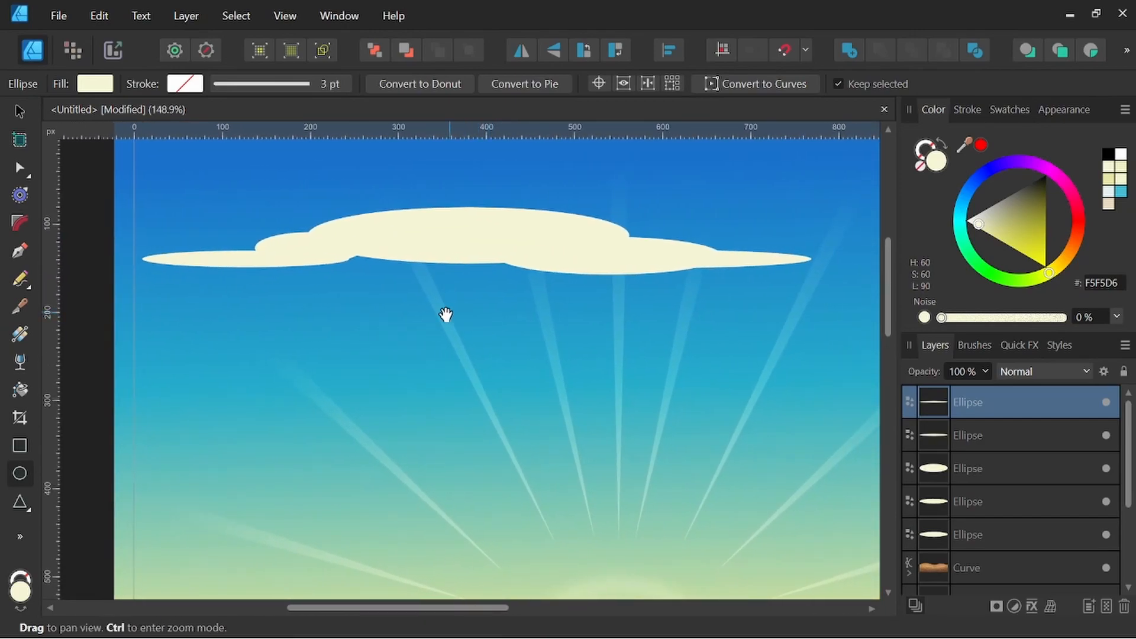
left_click(20, 248)
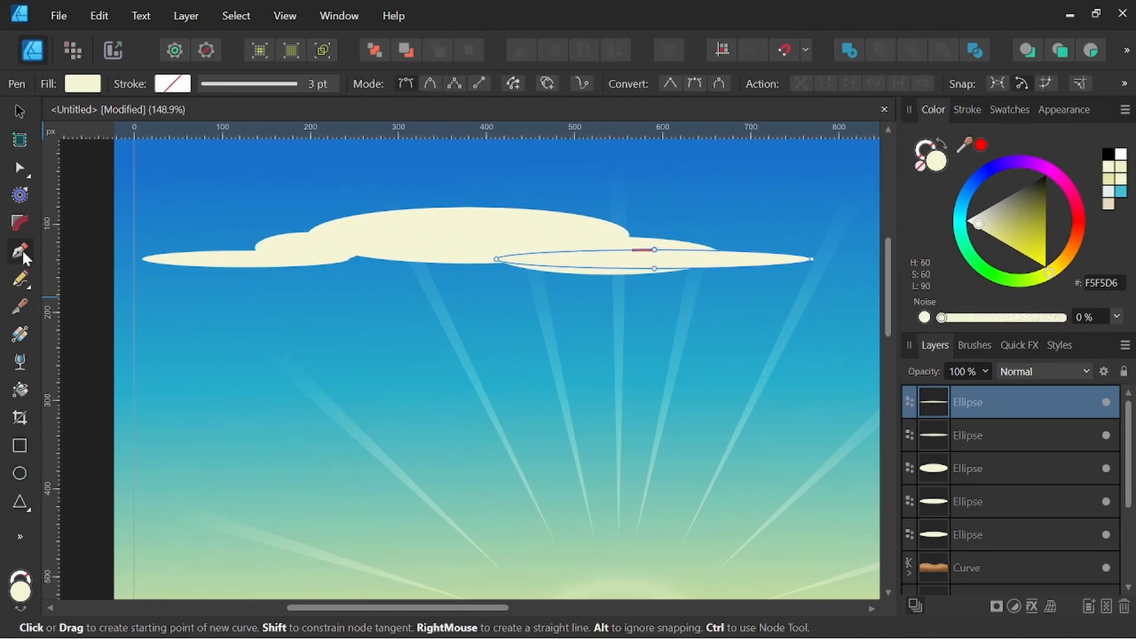
left_click(150, 258)
left_click_drag(121, 264, 109, 272)
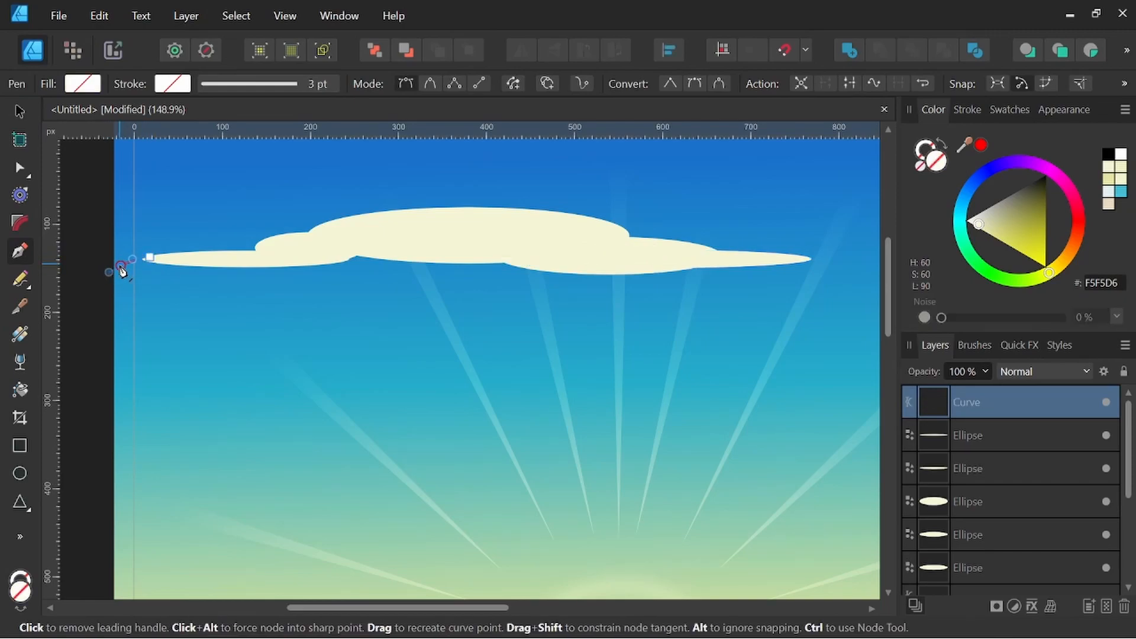
left_click(121, 267)
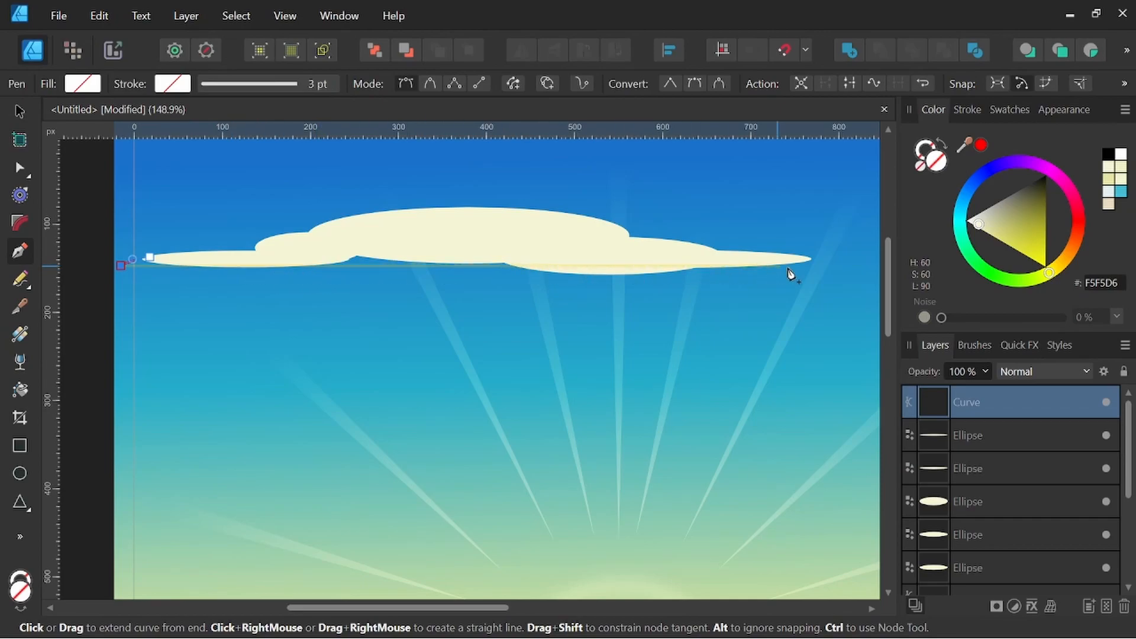
left_click(833, 267)
left_click(835, 266)
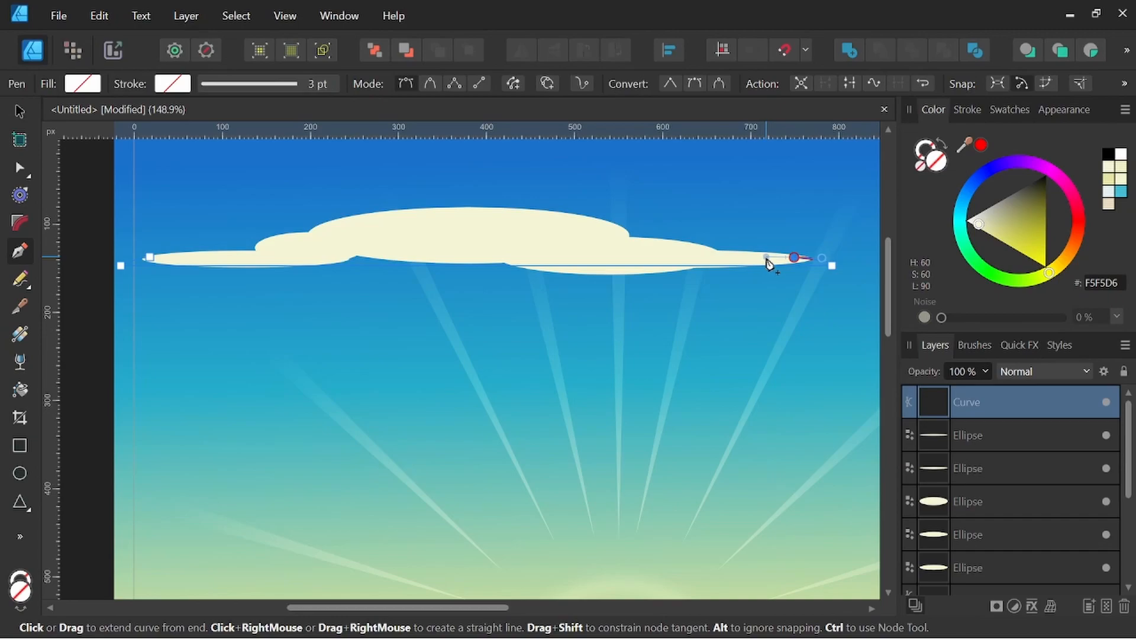
left_click(795, 258)
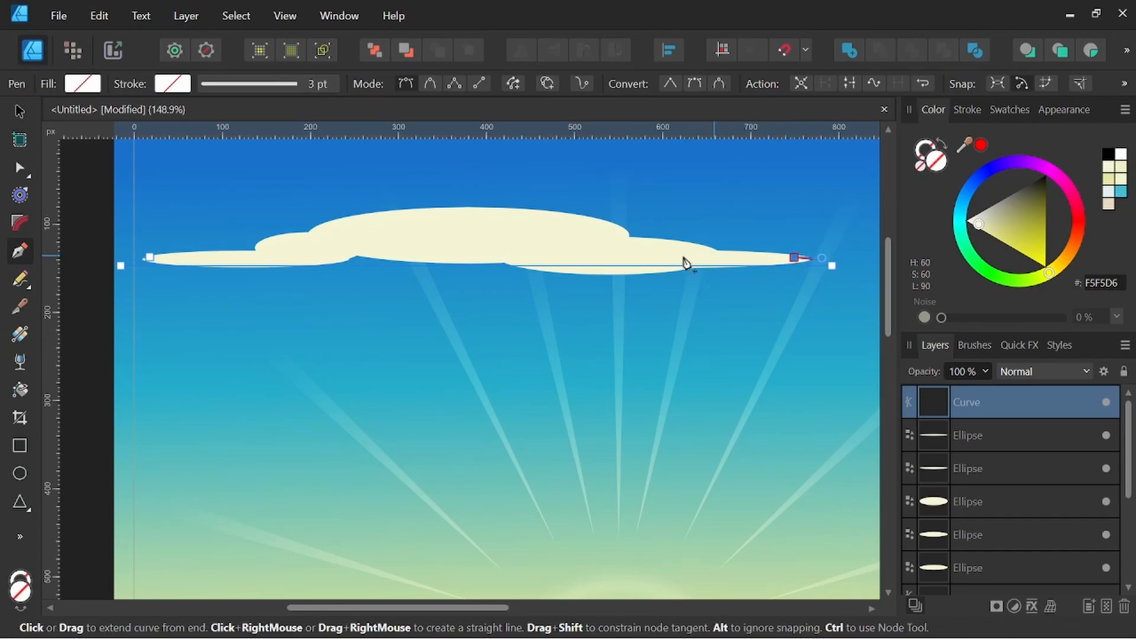
left_click(151, 257)
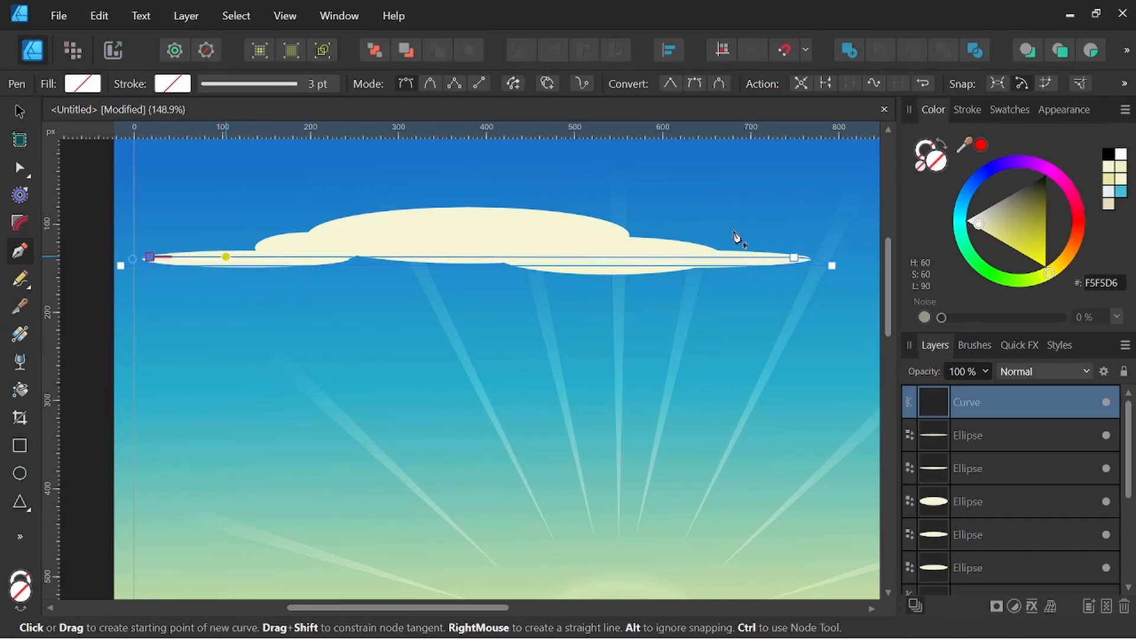
left_click(1111, 171)
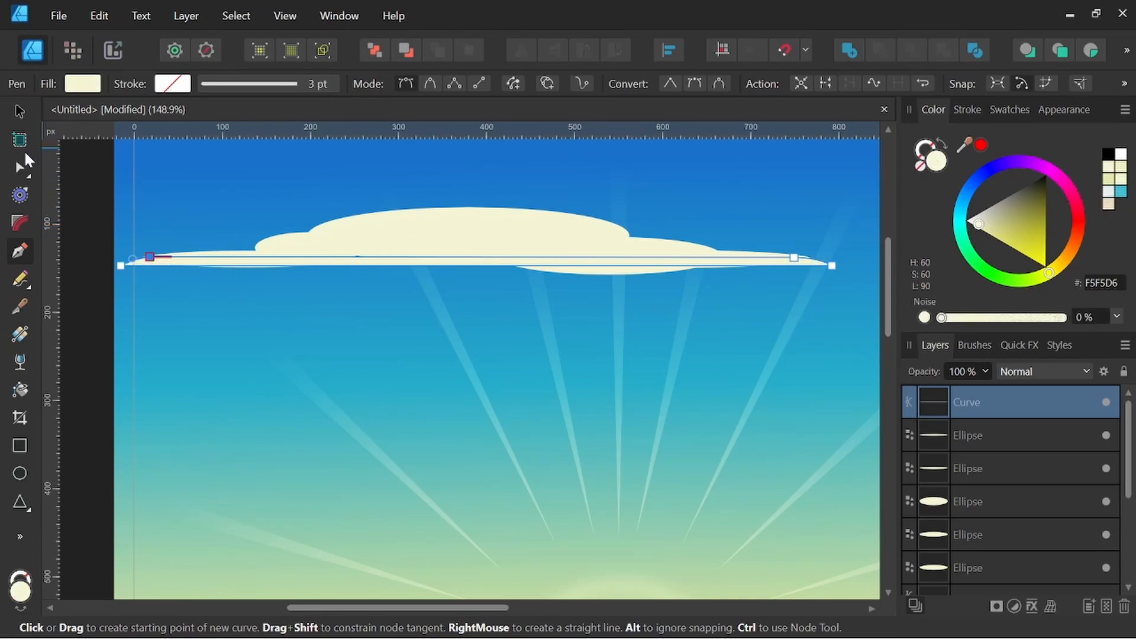
Shorten the smaller ellipse on the cloud's right side from below so it lines up with the straight base
left_click(19, 109)
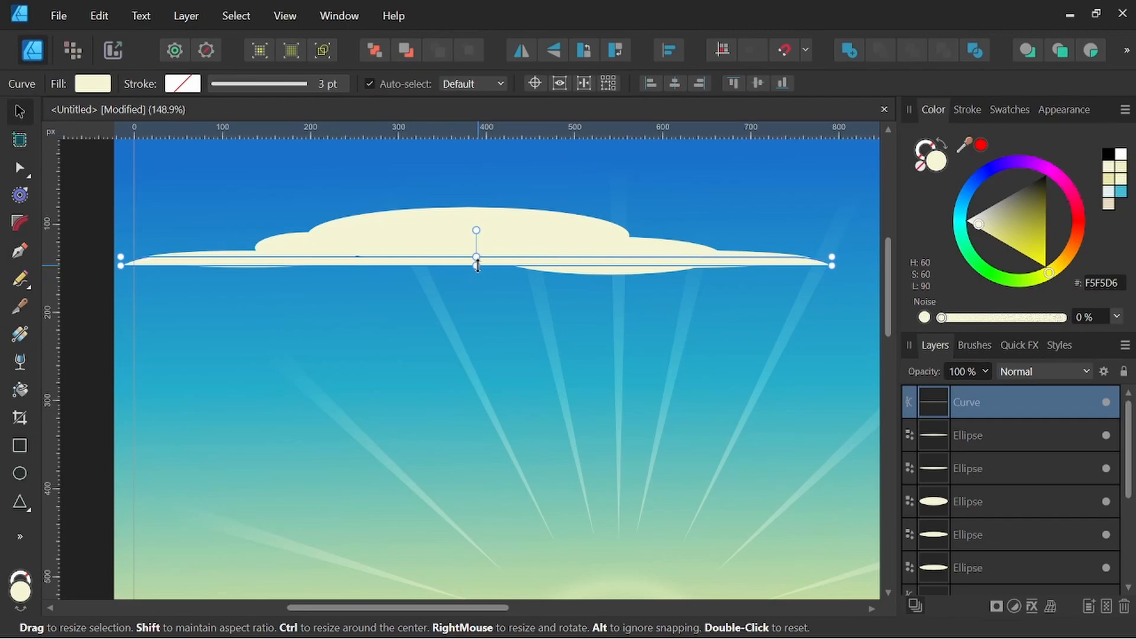
left_click_drag(477, 270, 478, 267)
left_click(583, 241)
left_click(647, 270)
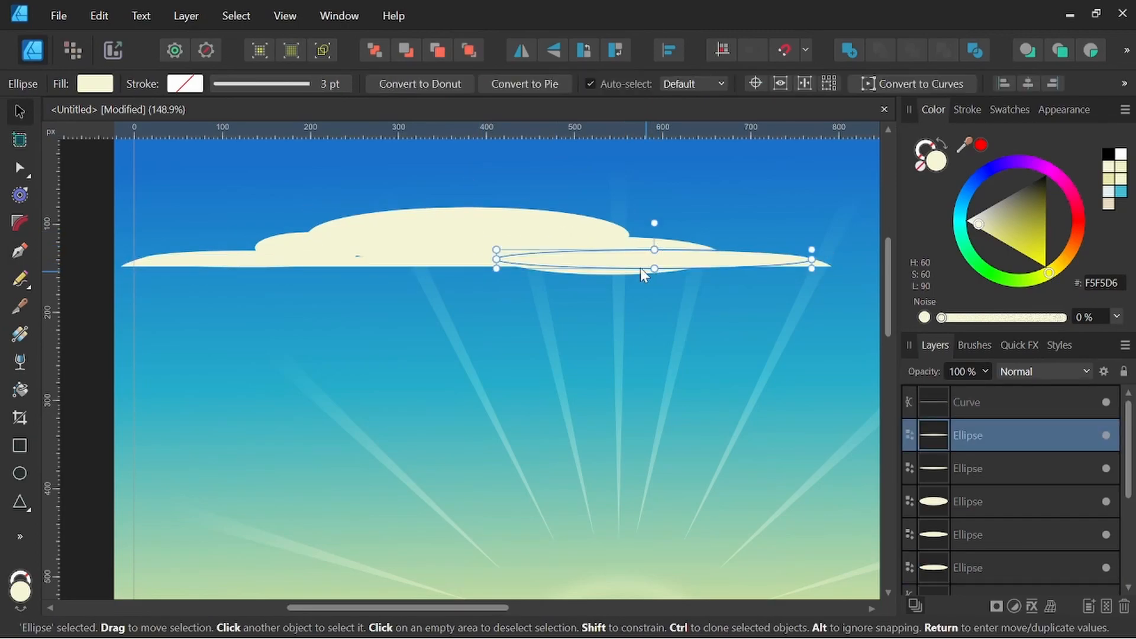
left_click(641, 248)
left_click_drag(609, 275, 610, 265)
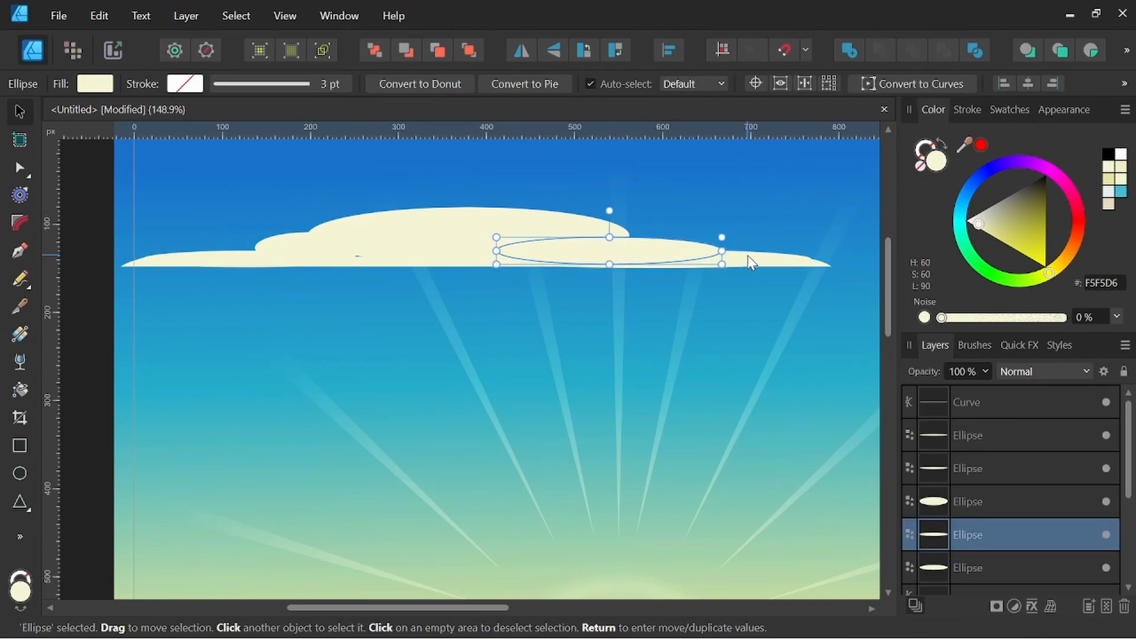
Narrow the long ellipse at the cloud's right end to about 330 px and align its lower edge with the straight base
left_click(750, 262)
scroll(769, 262, "up", 2)
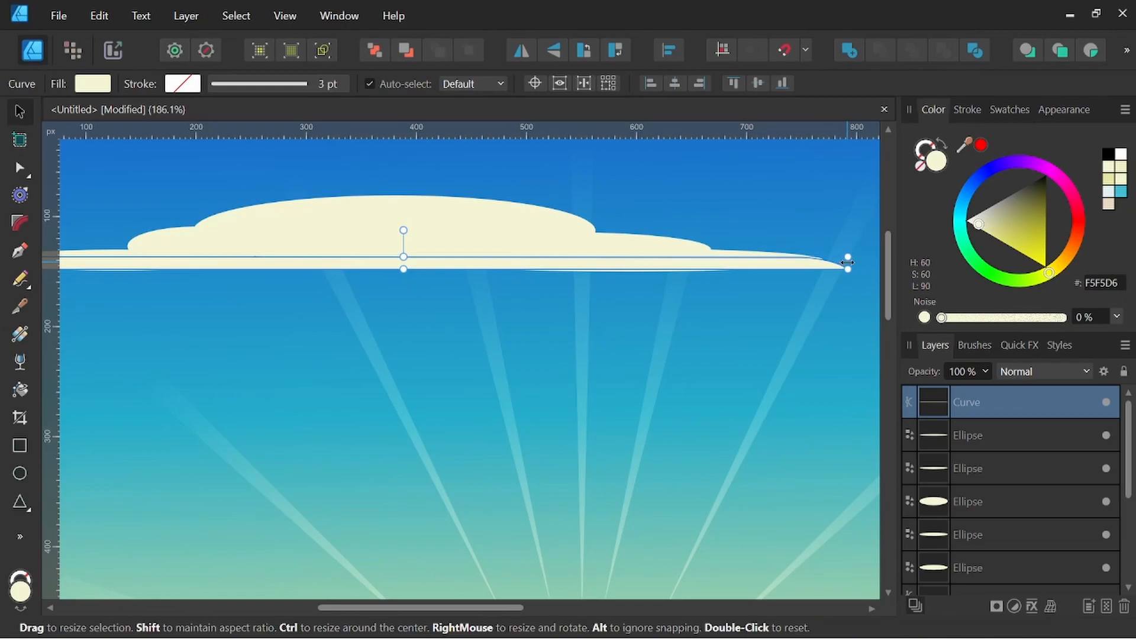
left_click_drag(848, 263, 766, 261)
left_click(702, 261)
mouse_move(585, 249)
left_mouse_down()
mouse_move(585, 238)
mouse_move(584, 265)
left_mouse_up()
scroll(631, 229, "down", 2)
left_click_drag(734, 276, 785, 290)
scroll(377, 230, "up", 1)
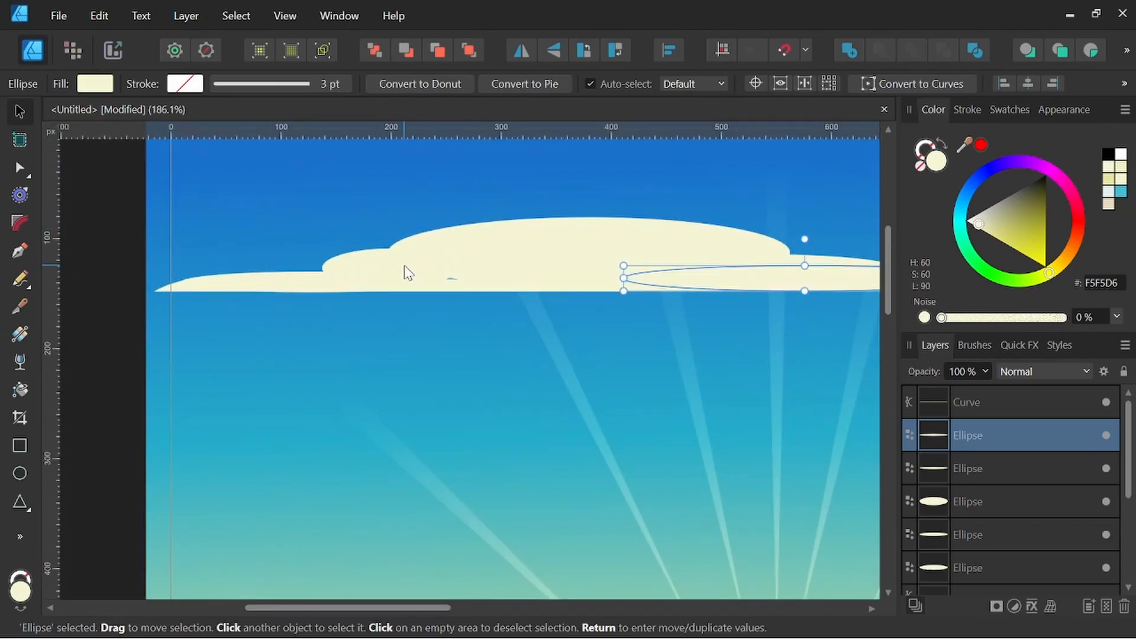
Stretch the small ellipse on the cloud's left side rightward to about 150 px wide so it covers the gap
left_click(406, 272)
left_click_drag(461, 266, 497, 264)
scroll(512, 257, "down", 2)
scroll(512, 258, "down", 1)
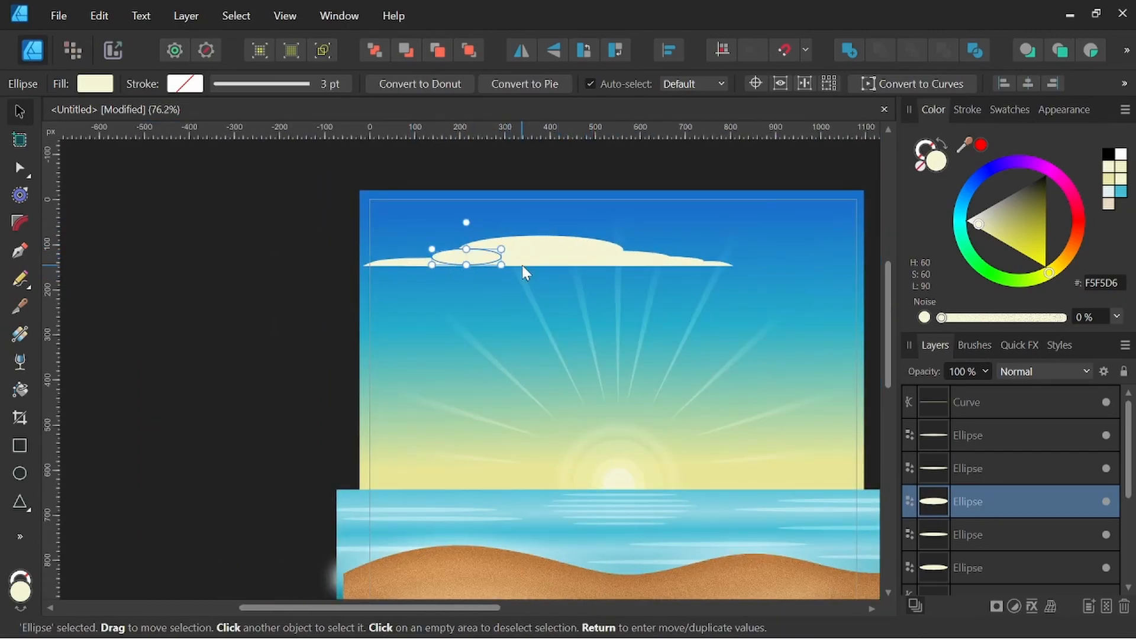
scroll(427, 233, "up", 2)
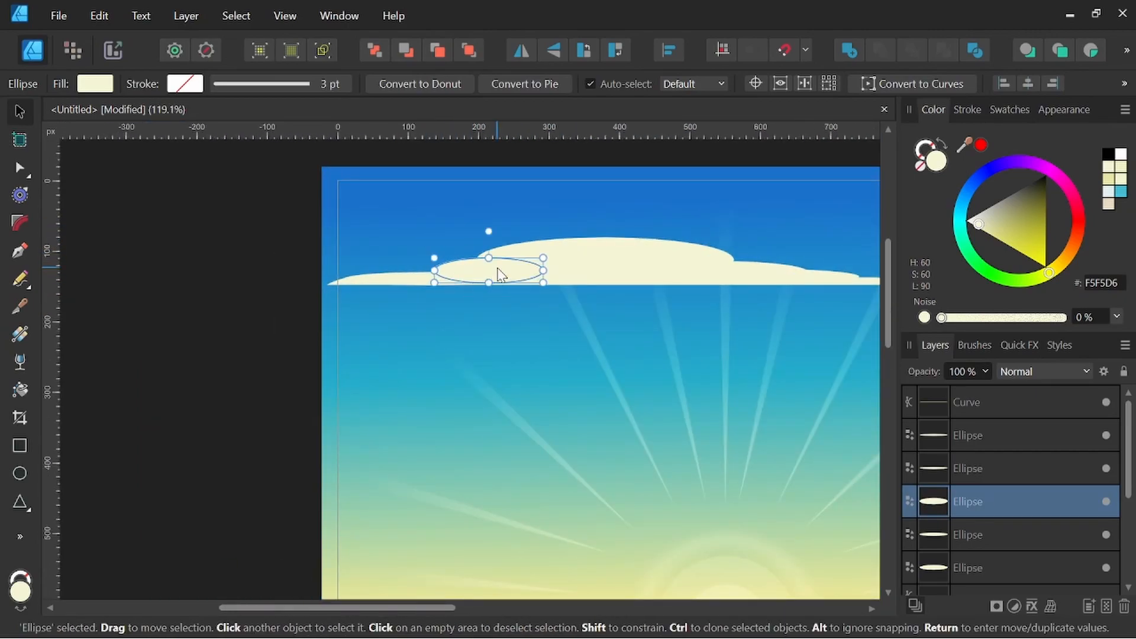
Duplicate the small left ellipse toward the cloud's left end, narrow it to about 108 px, and tilt it slightly into place
left_click_drag(501, 273, 427, 268)
scroll(428, 267, "up", 2)
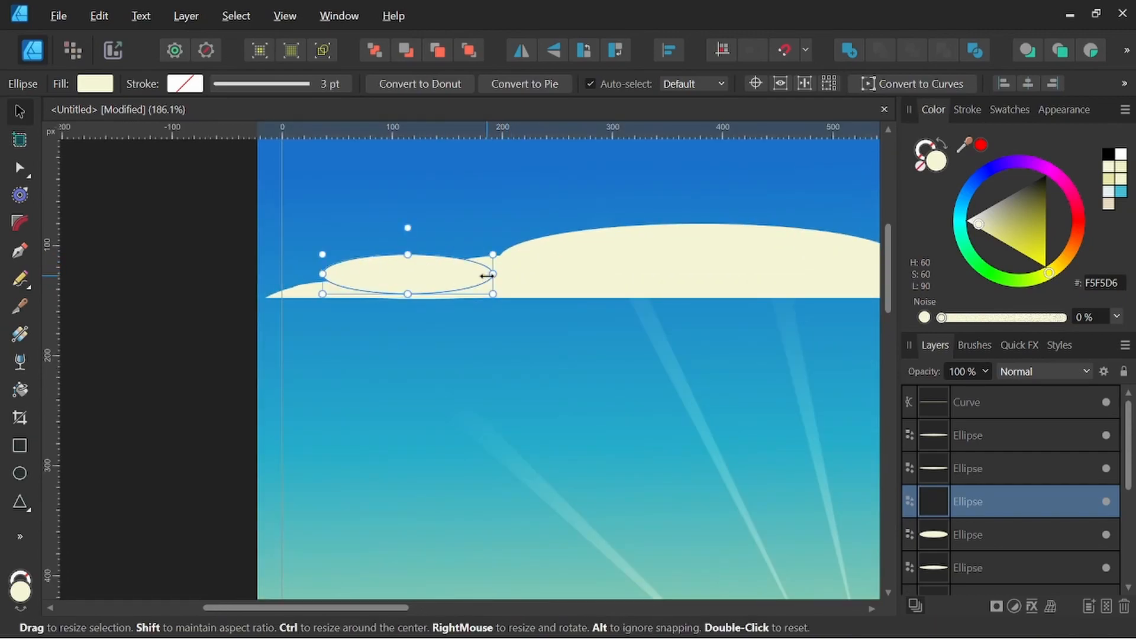
left_click_drag(324, 280, 374, 276)
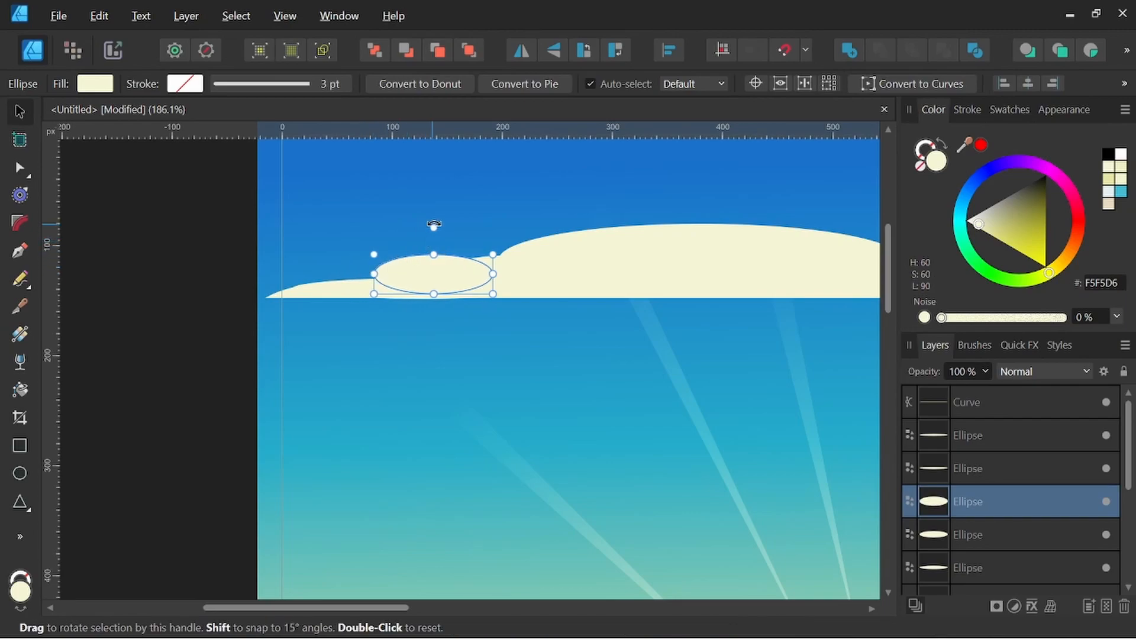
left_click_drag(437, 229, 446, 220)
left_click_drag(446, 271, 391, 290)
Slightly adjust the ellipse left of the cloud's centre and raise the top of the large central ellipse
left_click(500, 270)
left_click_drag(516, 249, 515, 251)
left_click(675, 231)
left_click_drag(702, 223, 701, 214)
scroll(622, 234, "down", 5)
left_click_drag(596, 257, 495, 271)
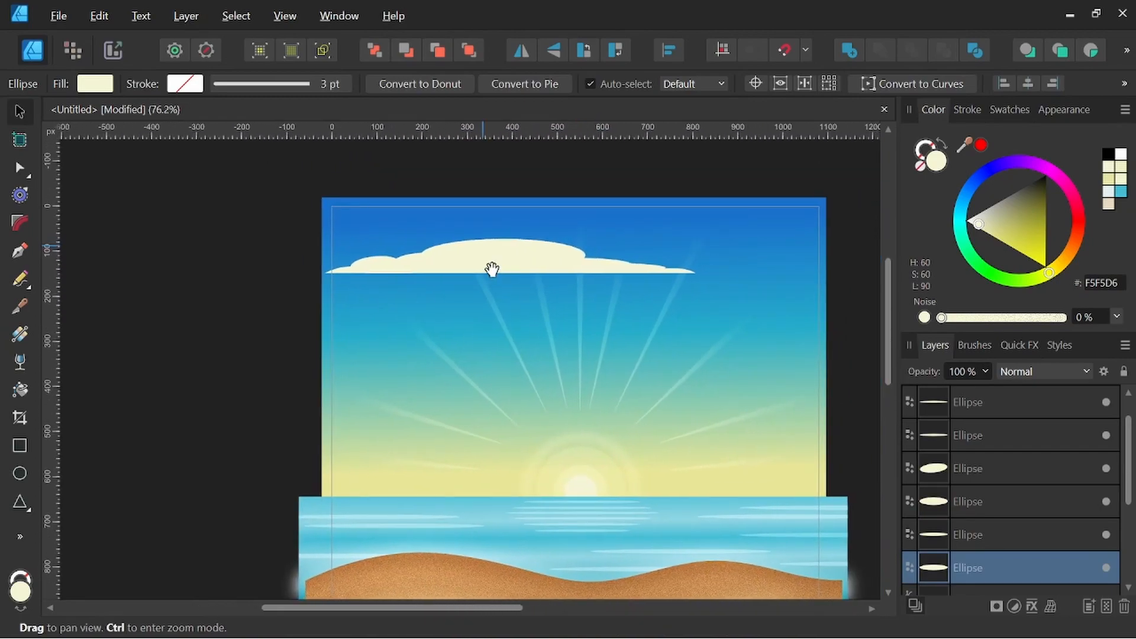
Merge the base curve and all six cloud ellipses into one shape with the Add operation
scroll(978, 415, "up", 1)
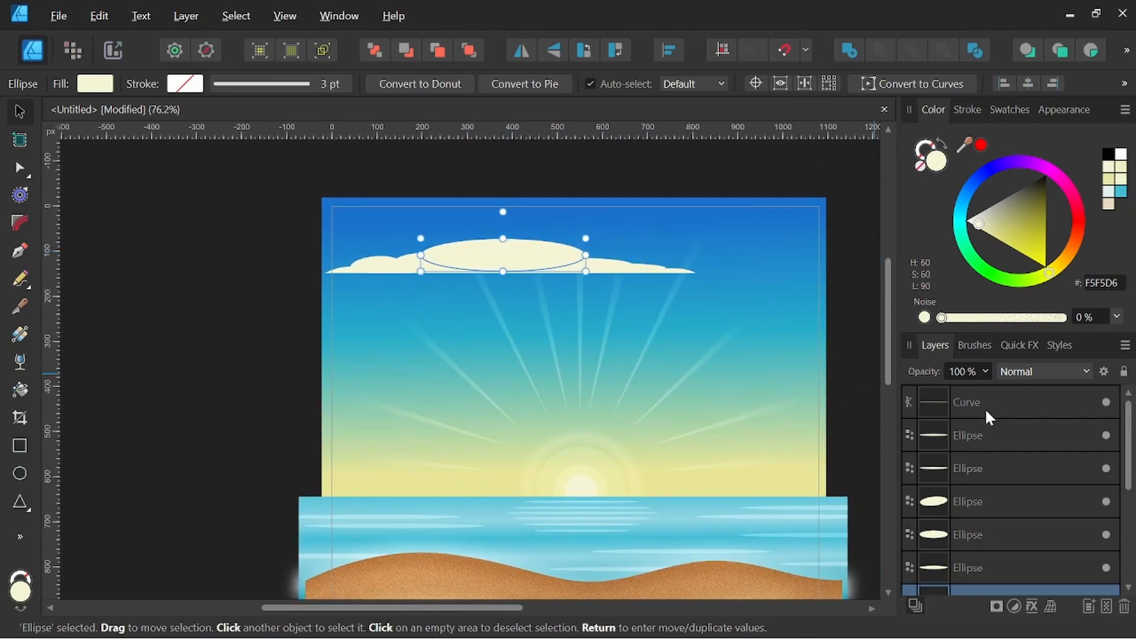
left_click(986, 405)
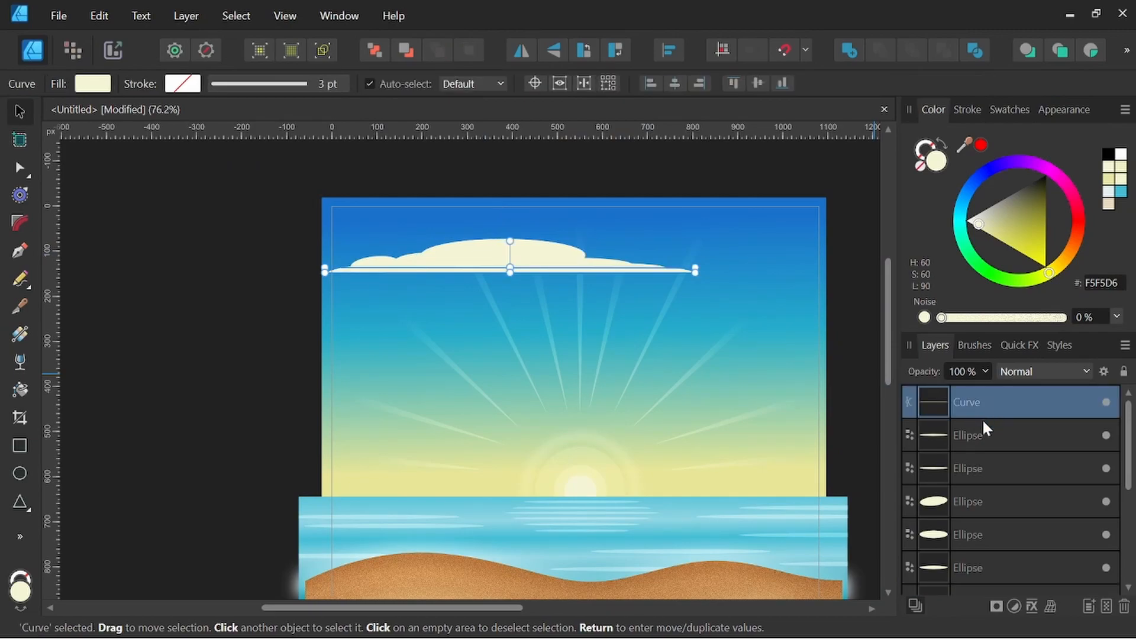
scroll(988, 480, "down", 3)
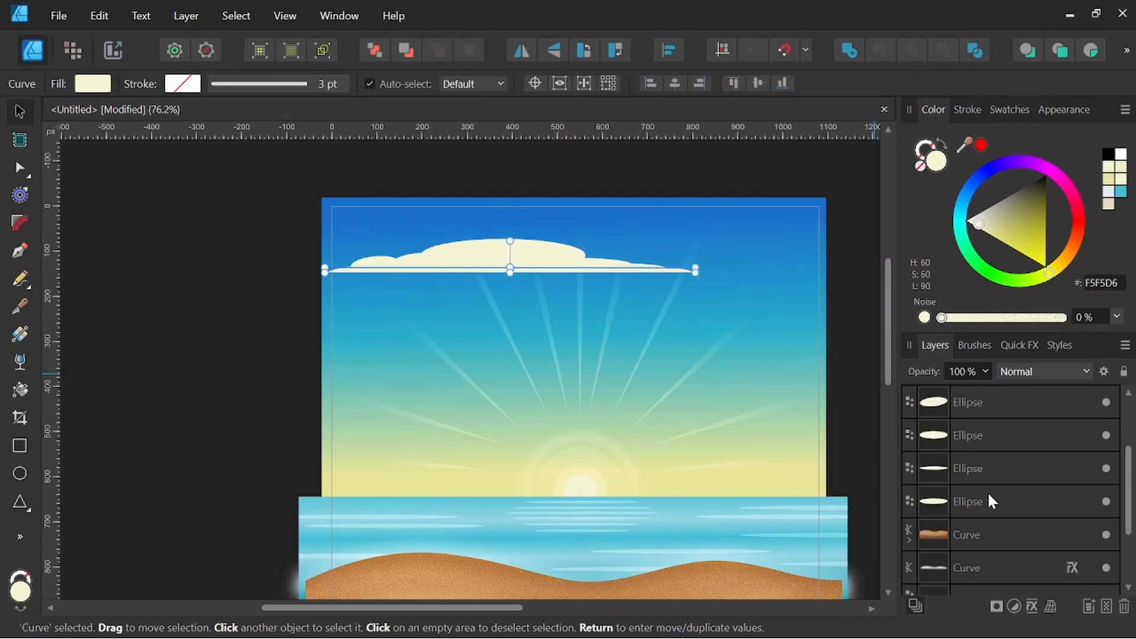
left_click(979, 501, "shift")
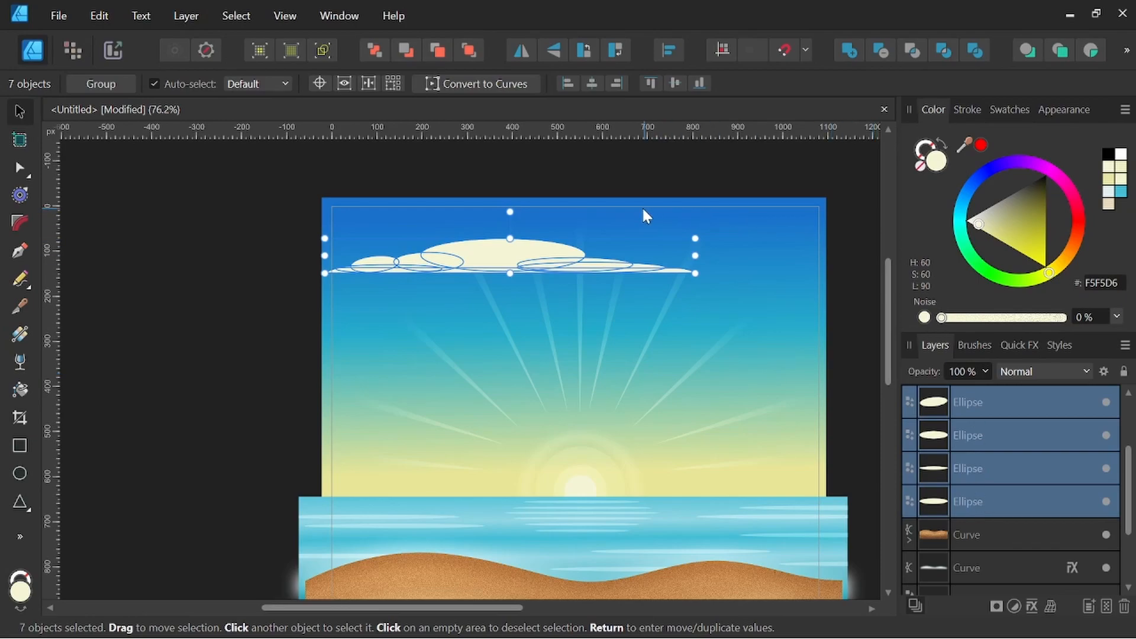
left_click(847, 51)
Centre the merged cloud in the upper sky and order it directly beneath the Sun group, keeping Normal blending
left_click_drag(524, 264, 572, 243)
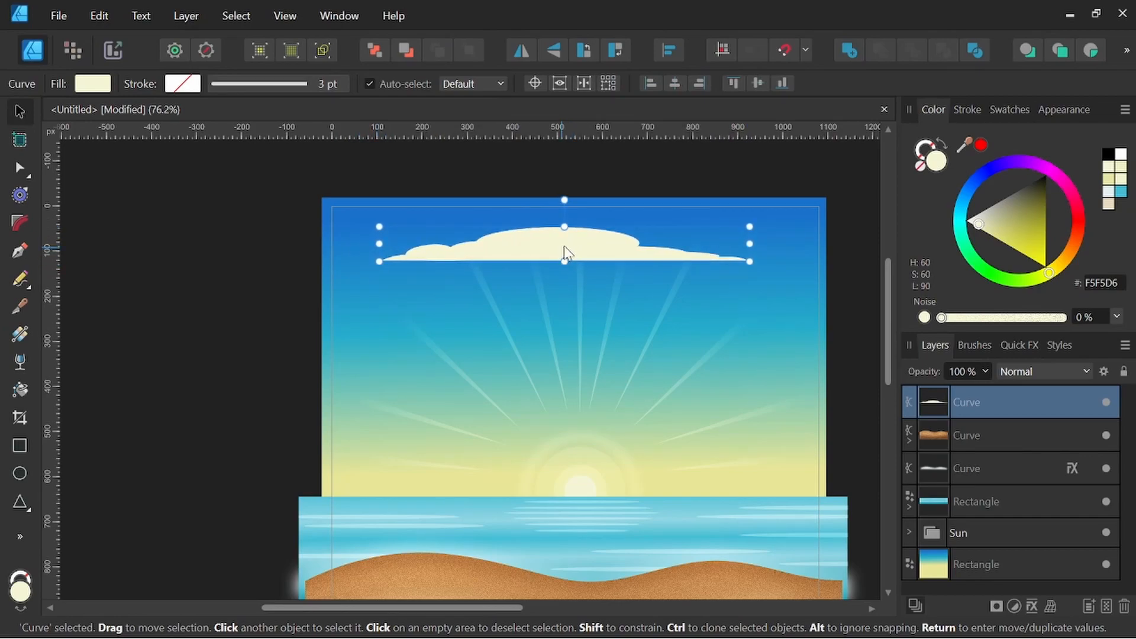
left_click_drag(982, 400, 944, 545)
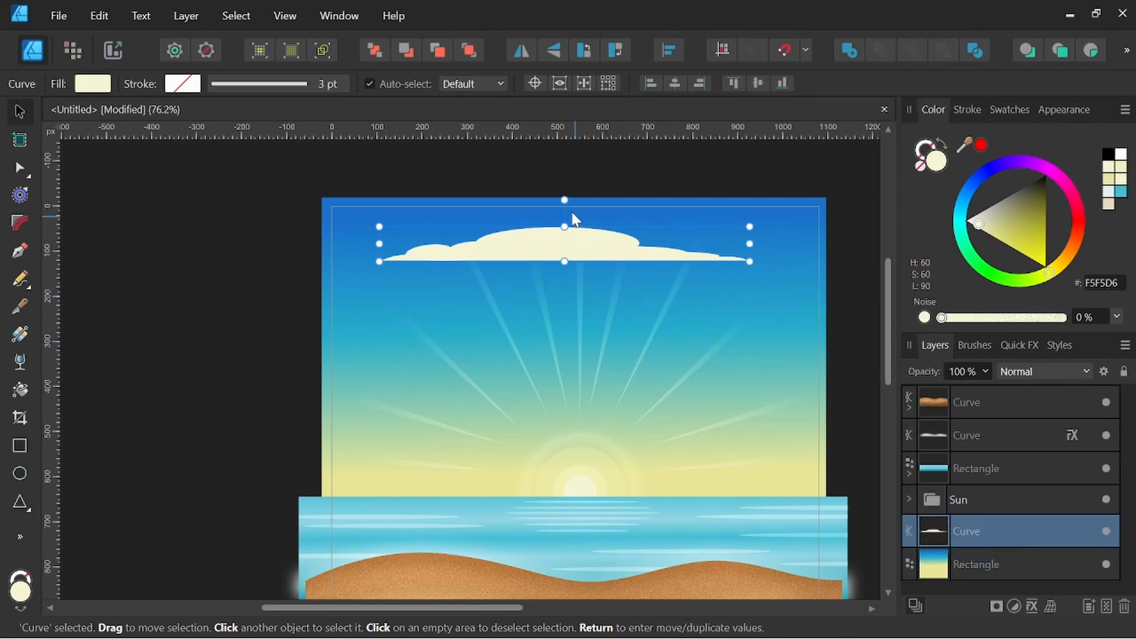
left_click_drag(621, 241, 638, 239)
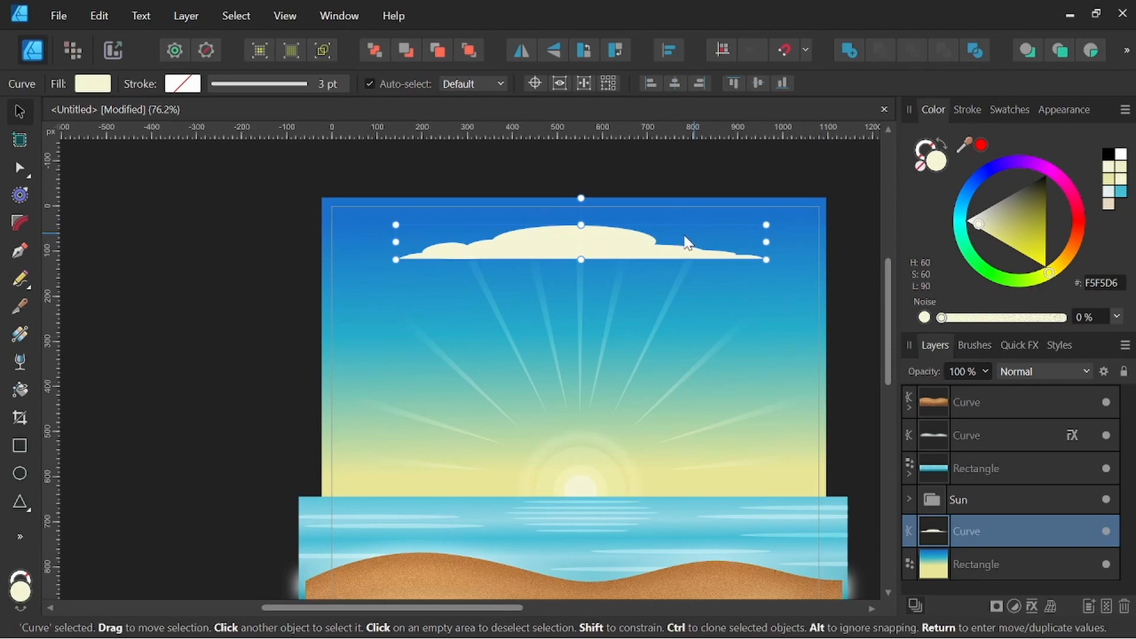
left_click_drag(620, 255, 609, 258)
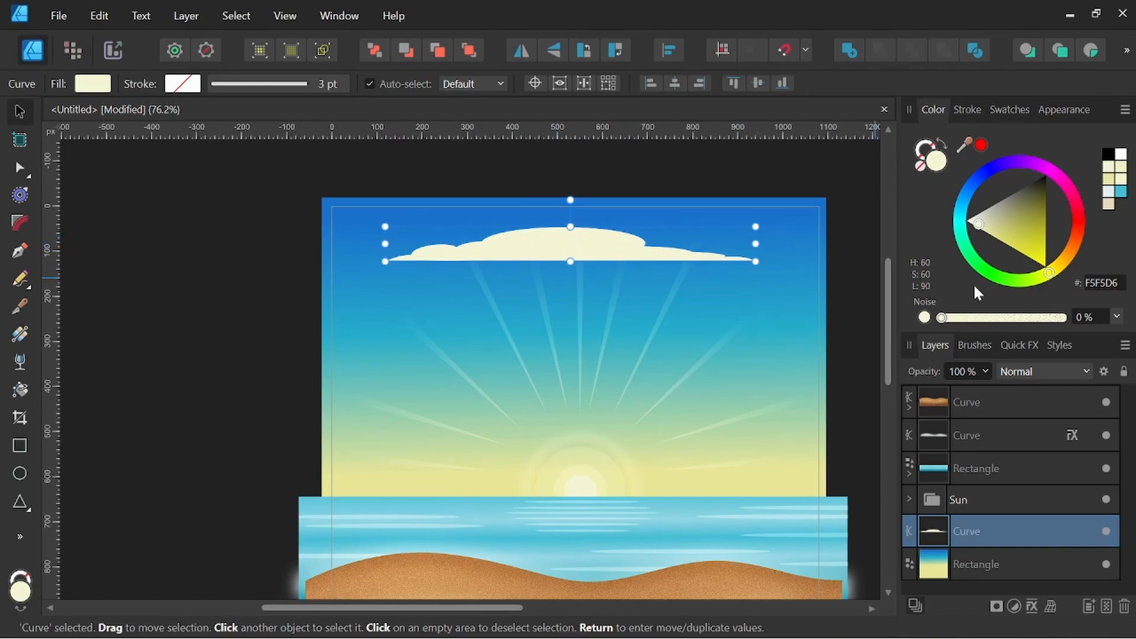
left_click(1085, 368)
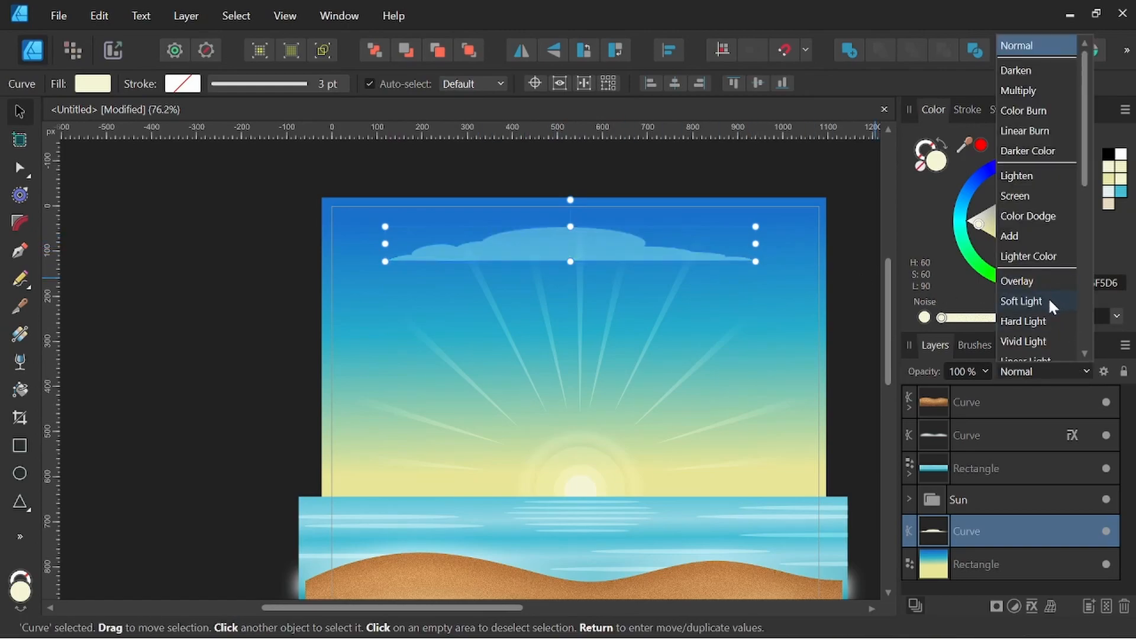
left_click(1037, 45)
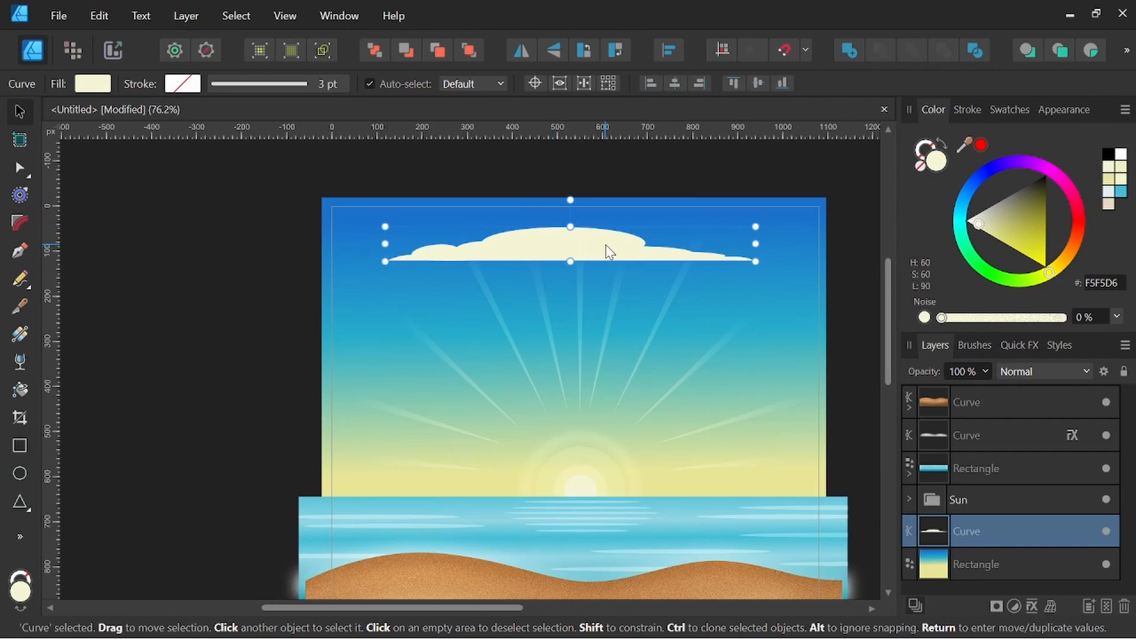
Duplicate the cloud across the sky's right edge, scale the copy to about 540 px wide, and flip it horizontally
left_click_drag(641, 281, 763, 352)
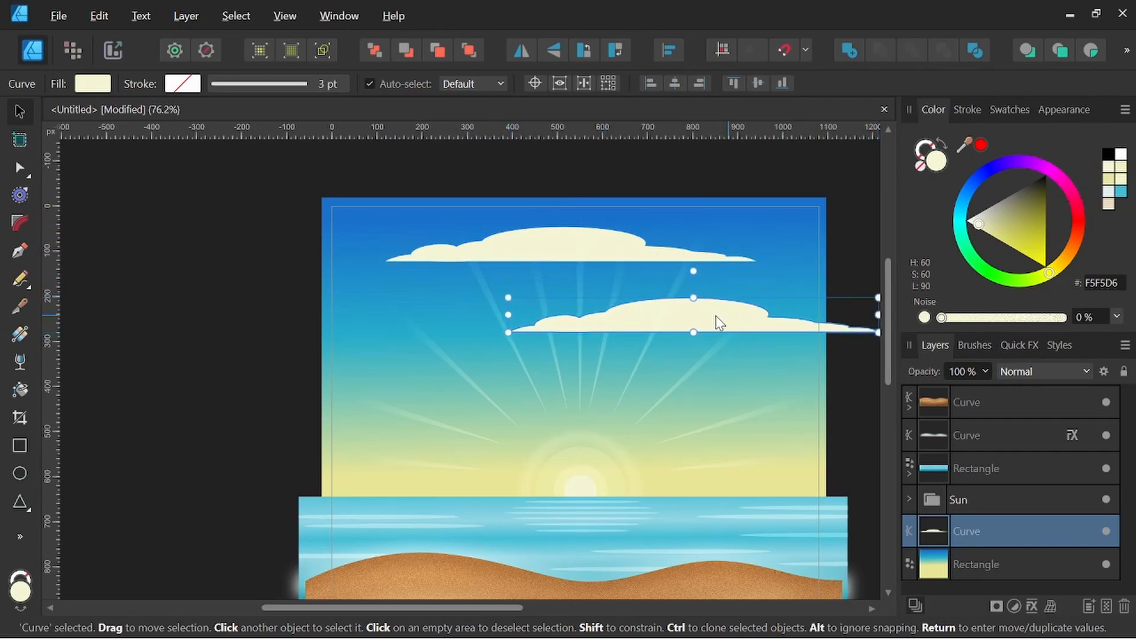
left_click_drag(508, 308, 637, 305)
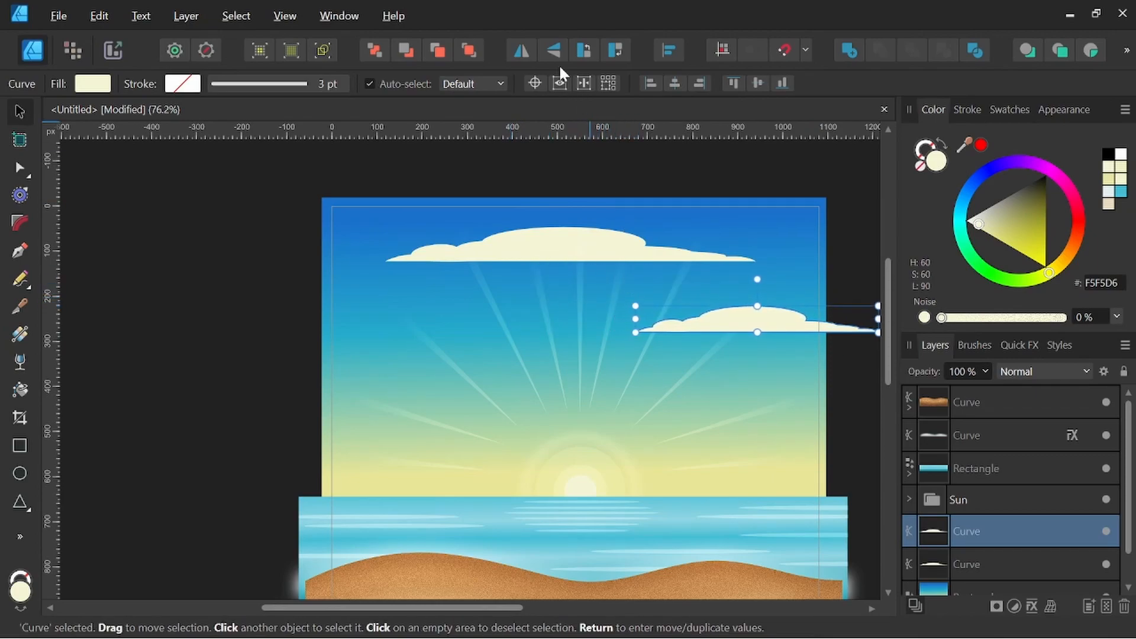
left_click(523, 53)
Duplicate the flipped cloud across the left edge at about 460 px wide, and add smaller copies about 280 to 330 px wide lower in the sky
left_click_drag(780, 321, 391, 332)
left_click_drag(484, 317, 450, 314)
left_click_drag(386, 337, 528, 392)
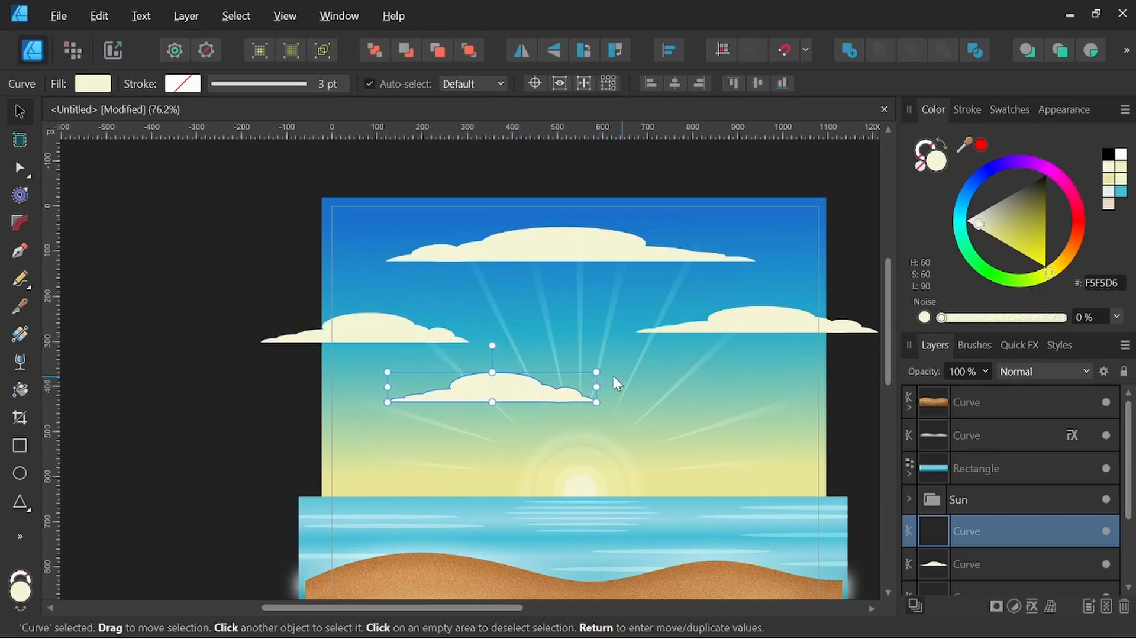
mouse_move(597, 372)
left_mouse_down()
mouse_move(459, 392)
mouse_move(641, 400)
mouse_move(758, 424)
mouse_move(834, 417)
mouse_move(391, 432)
mouse_move(463, 431)
mouse_move(424, 441)
mouse_move(466, 463)
left_mouse_up()
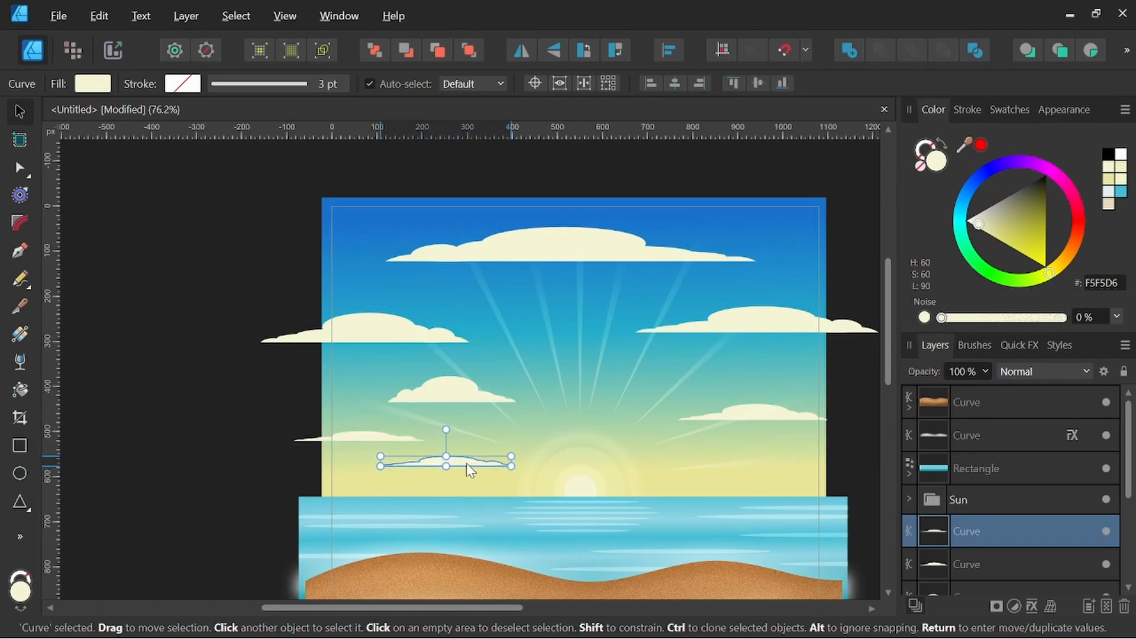
Spread small flat cloud copies about 165 to 210 px wide on both sides of the sun above the horizon, flipping one horizontally
left_click_drag(424, 457, 737, 461)
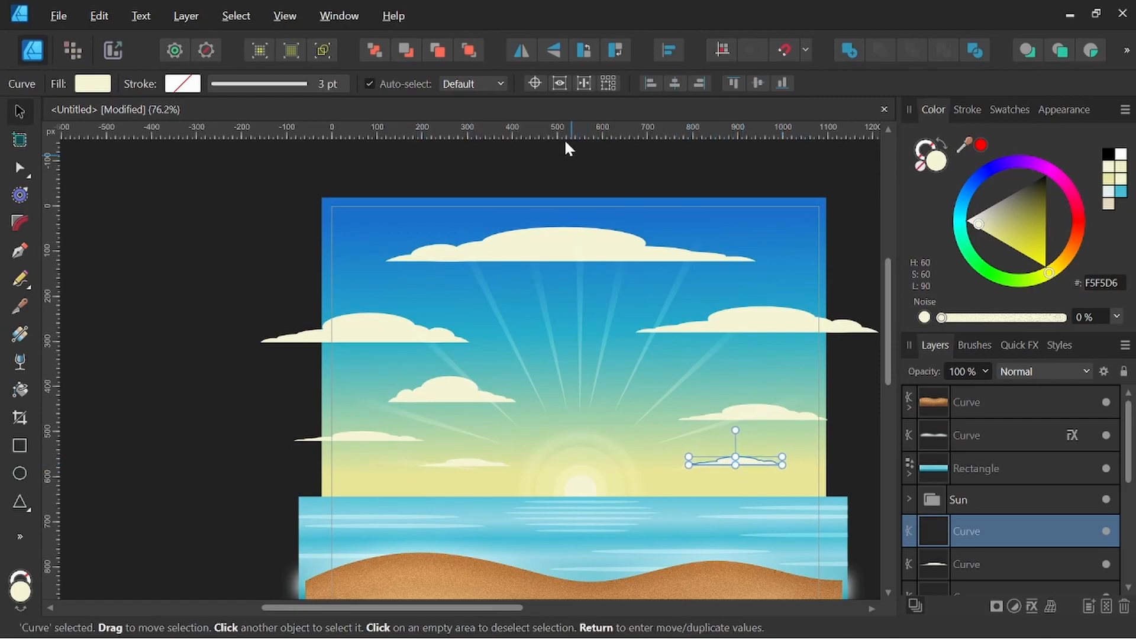
left_click(519, 51)
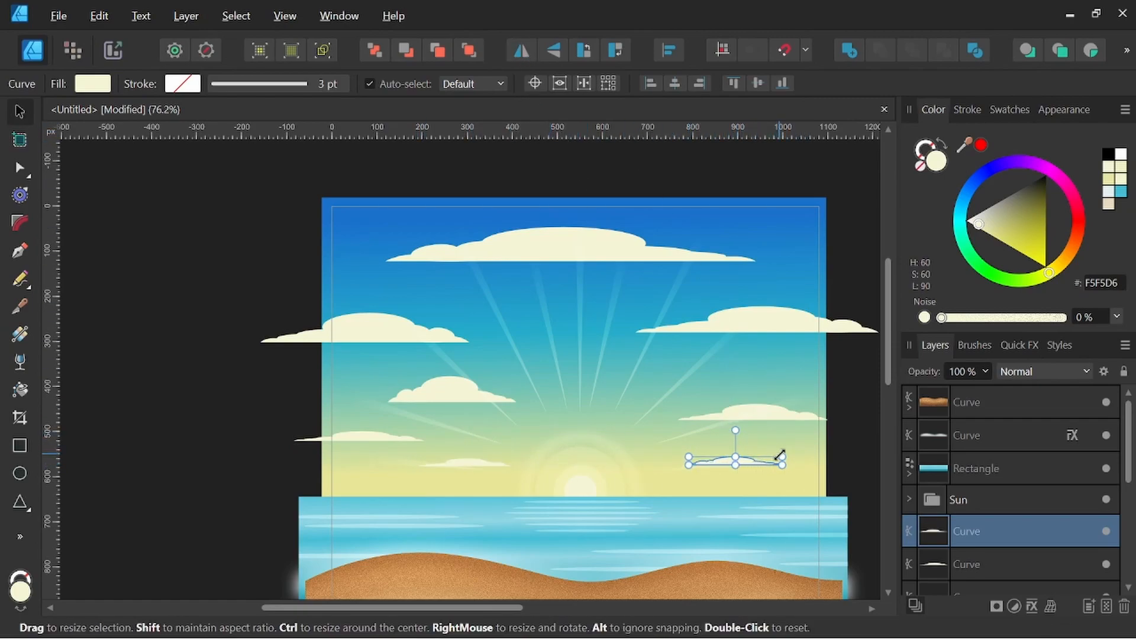
left_click_drag(745, 468, 400, 489)
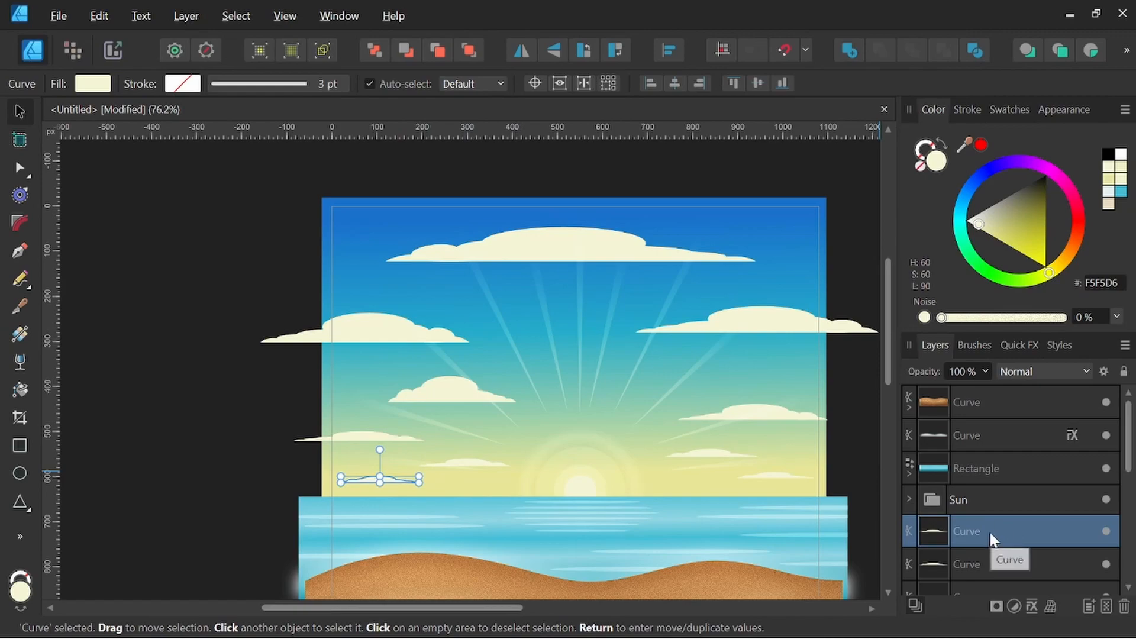
Group all ten cloud shapes together
scroll(542, 335, "down", 2)
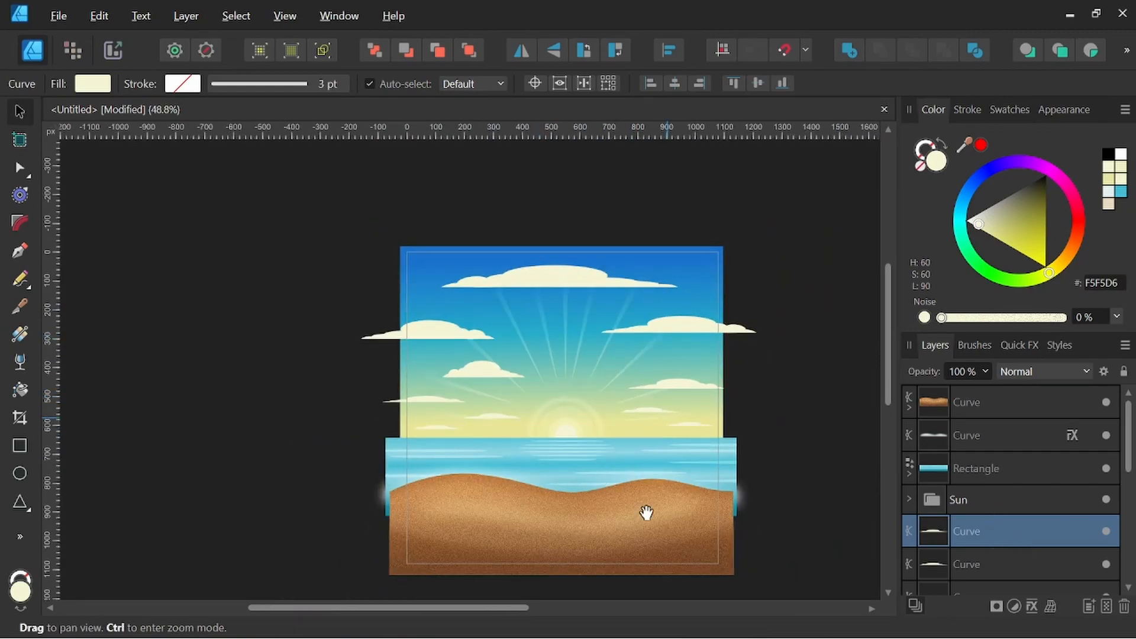
left_click_drag(644, 515, 631, 500)
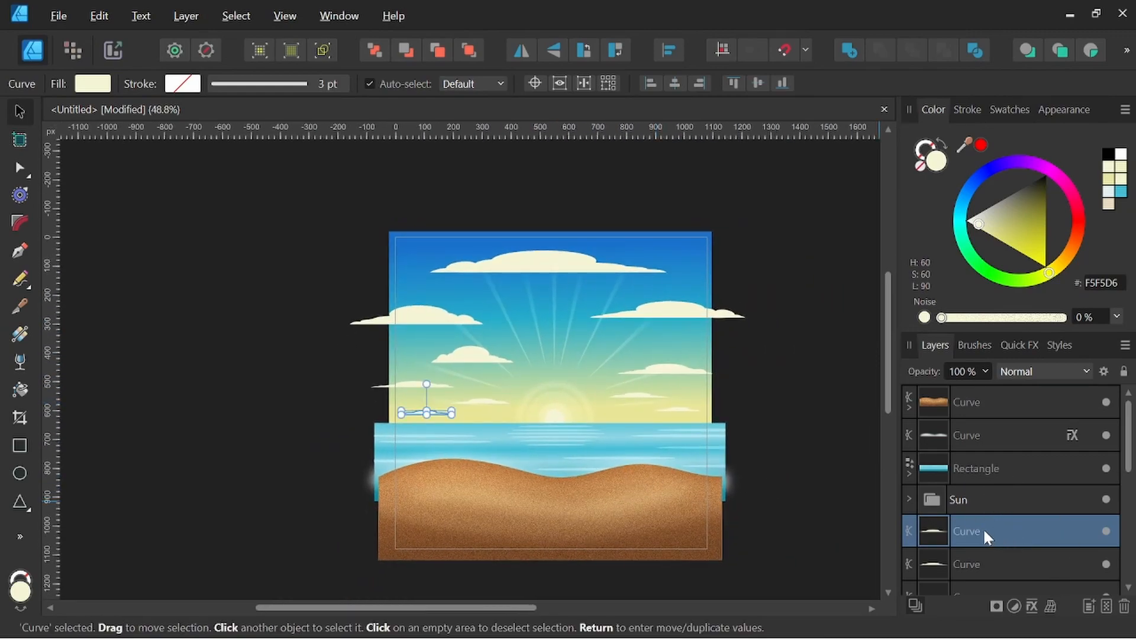
scroll(982, 528, "down", 3)
scroll(1000, 453, "down", 3)
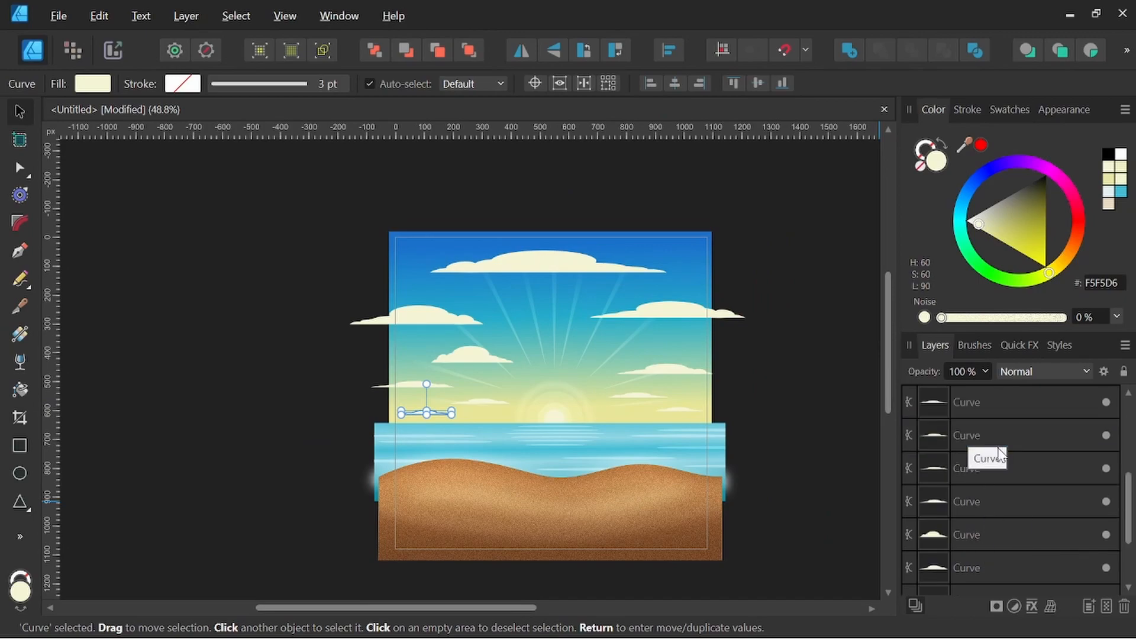
left_click(993, 535, "shift")
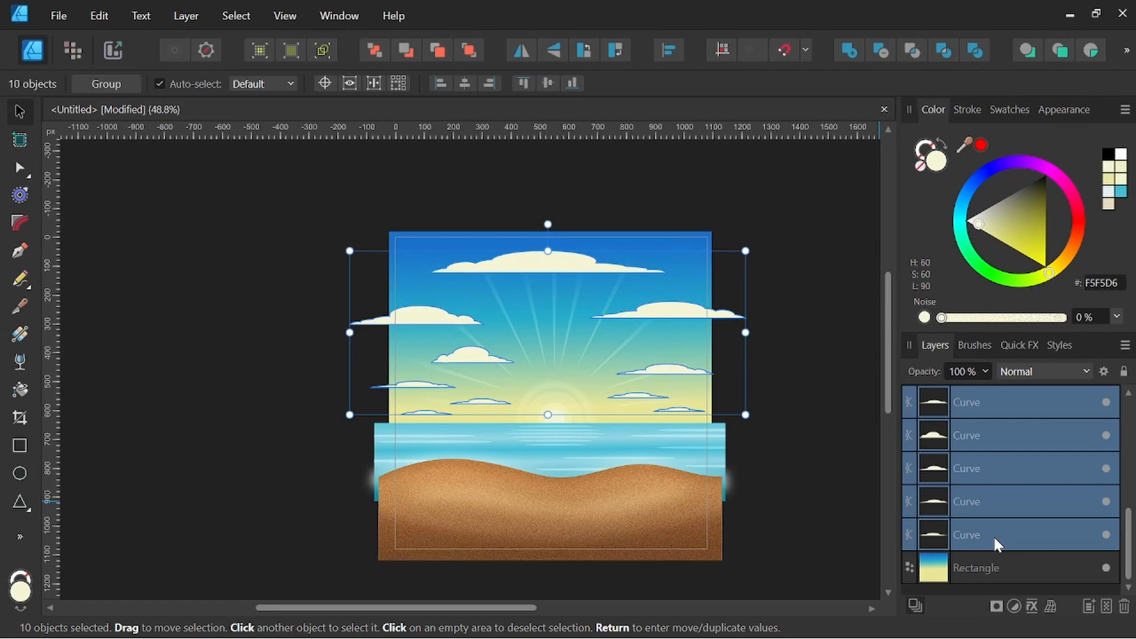
scroll(974, 438, "up", 1)
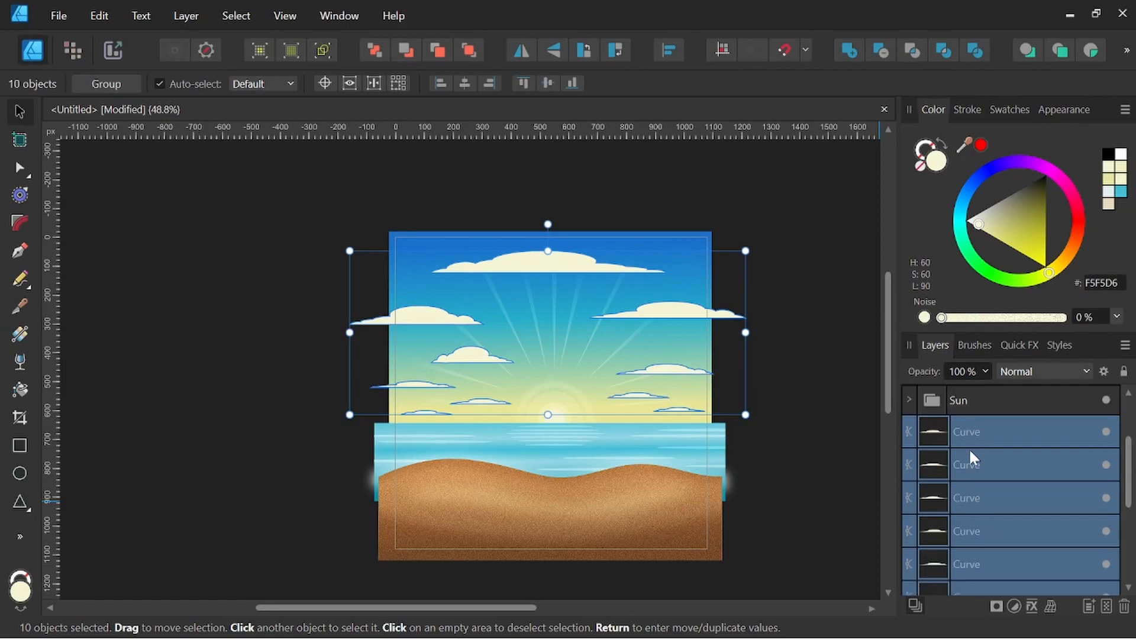
right_click(969, 434)
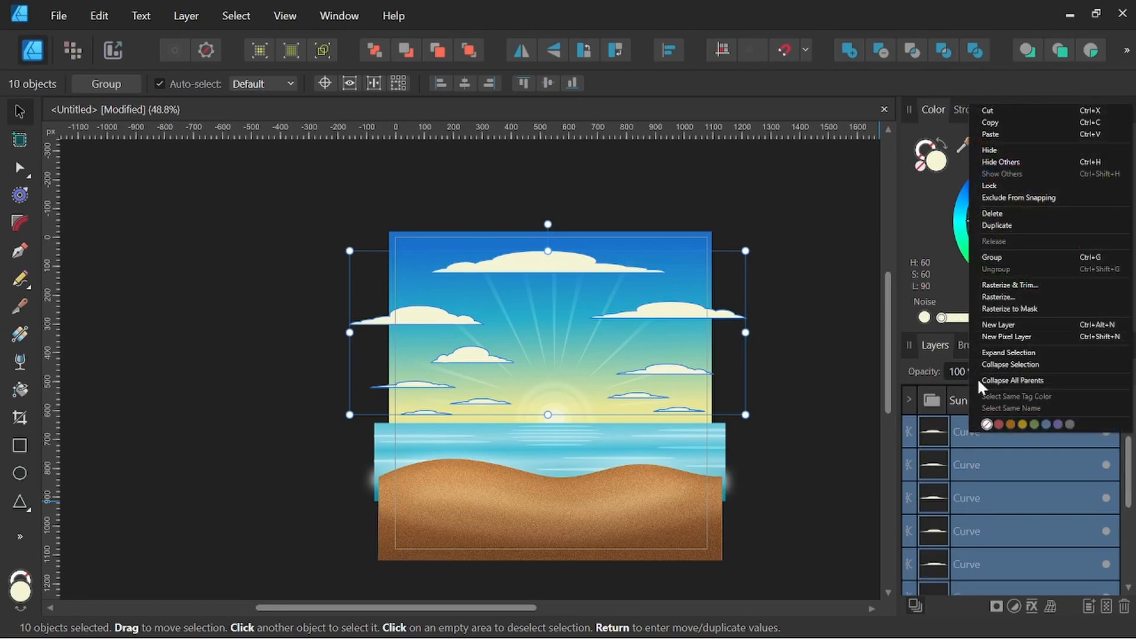
left_click(992, 256)
Rename the new group as Clouds
double_click(957, 528)
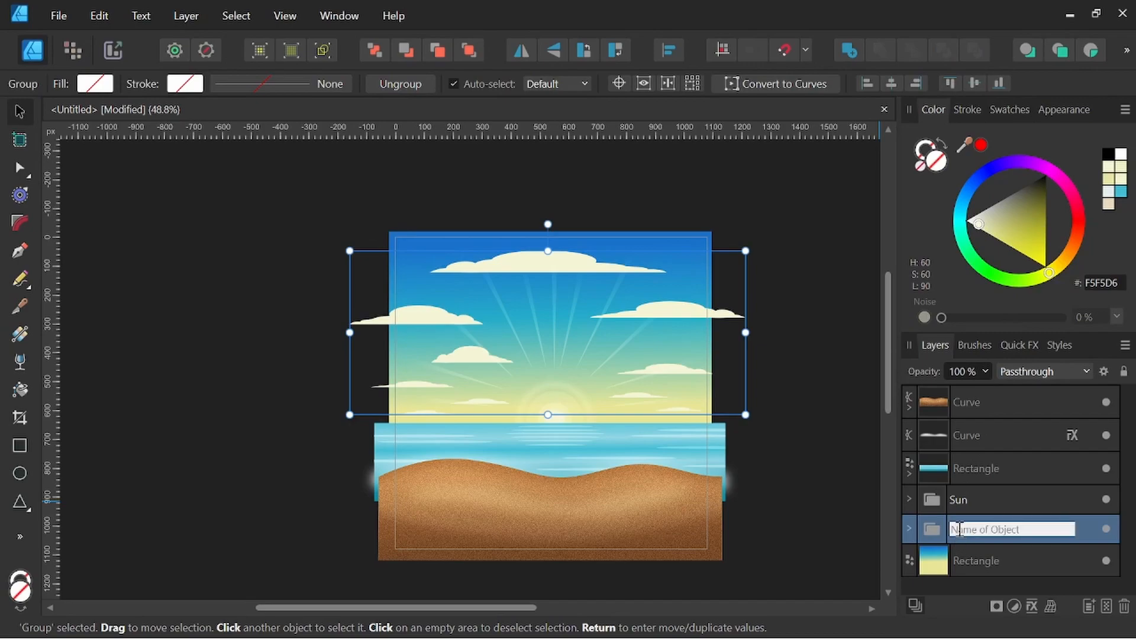
type("Clouds")
key("Return")
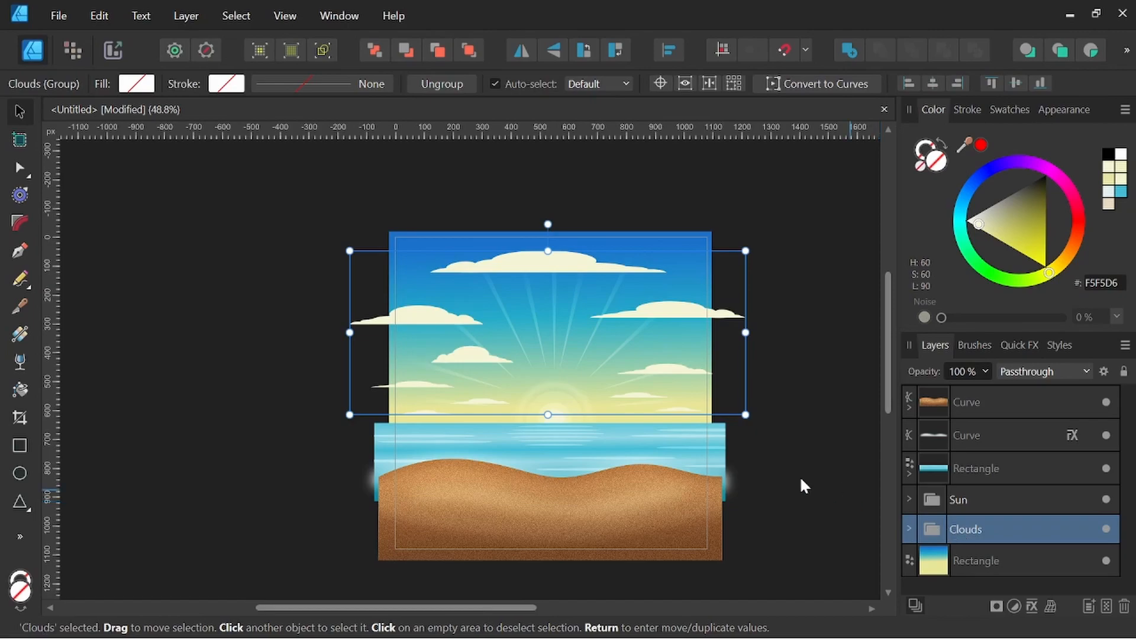
Apply a vertical linear transparency gradient to the Clouds group, starting above the sky and ending below the dunes
left_click(20, 361)
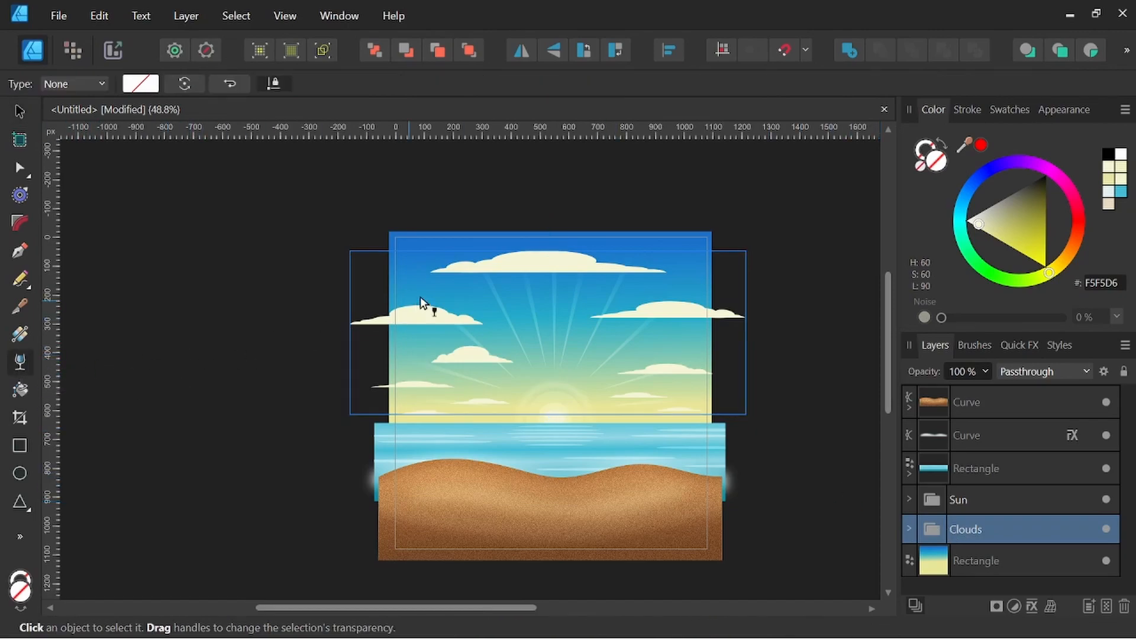
left_click_drag(548, 245, 552, 470)
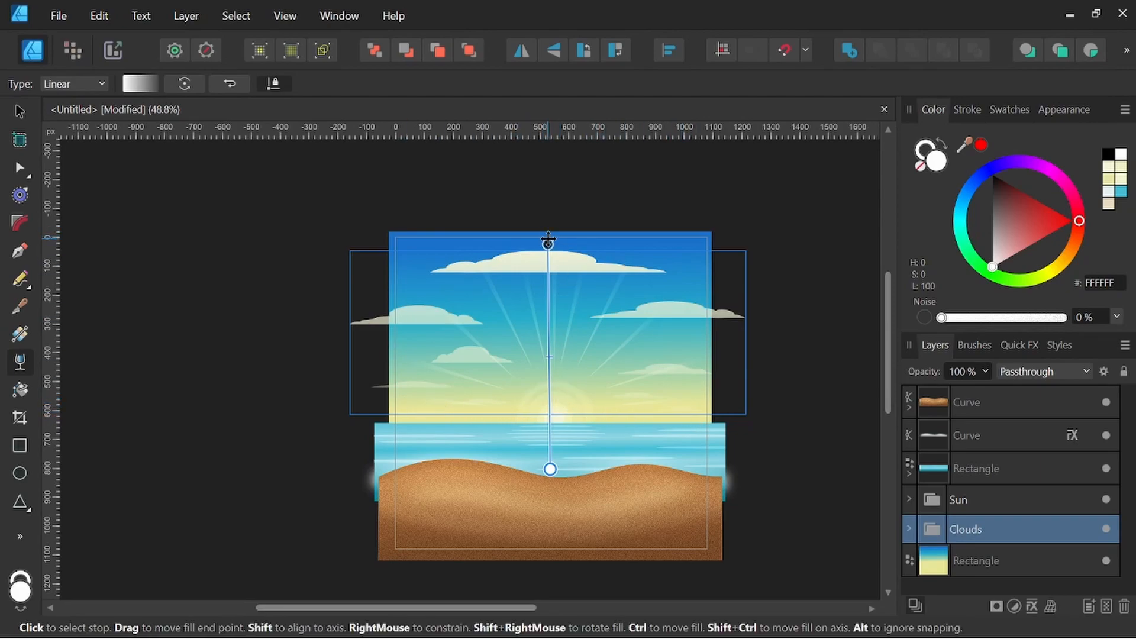
left_click_drag(548, 239, 547, 203)
left_click_drag(550, 469, 547, 580)
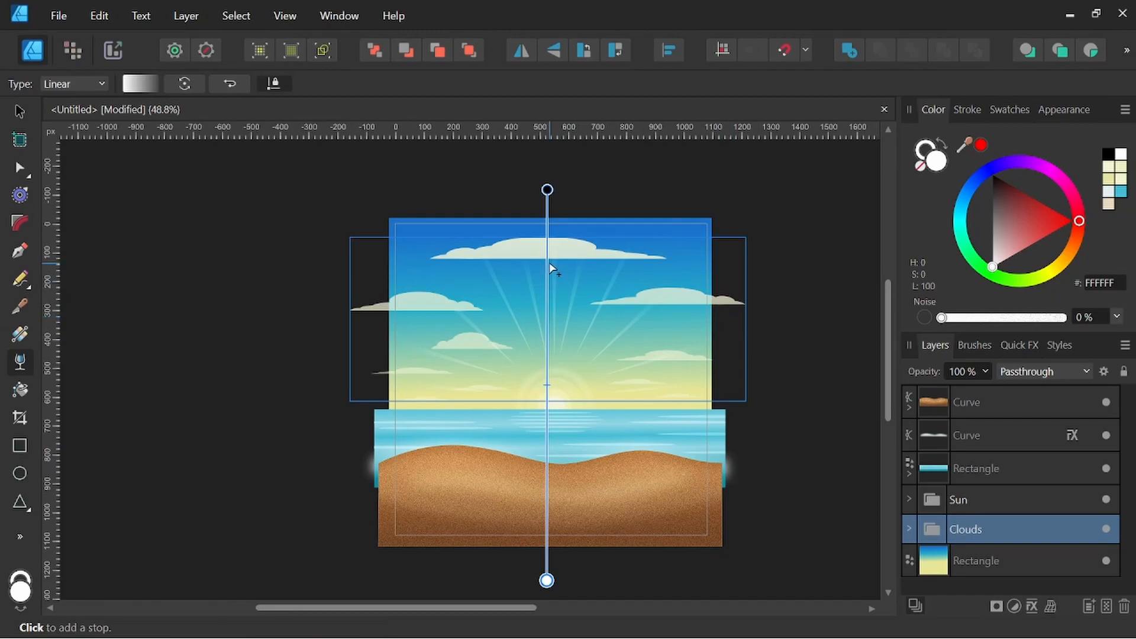
Scale the Clouds group down to about 1315 px wide and reposition it centred over the sky, slightly higher
key("v")
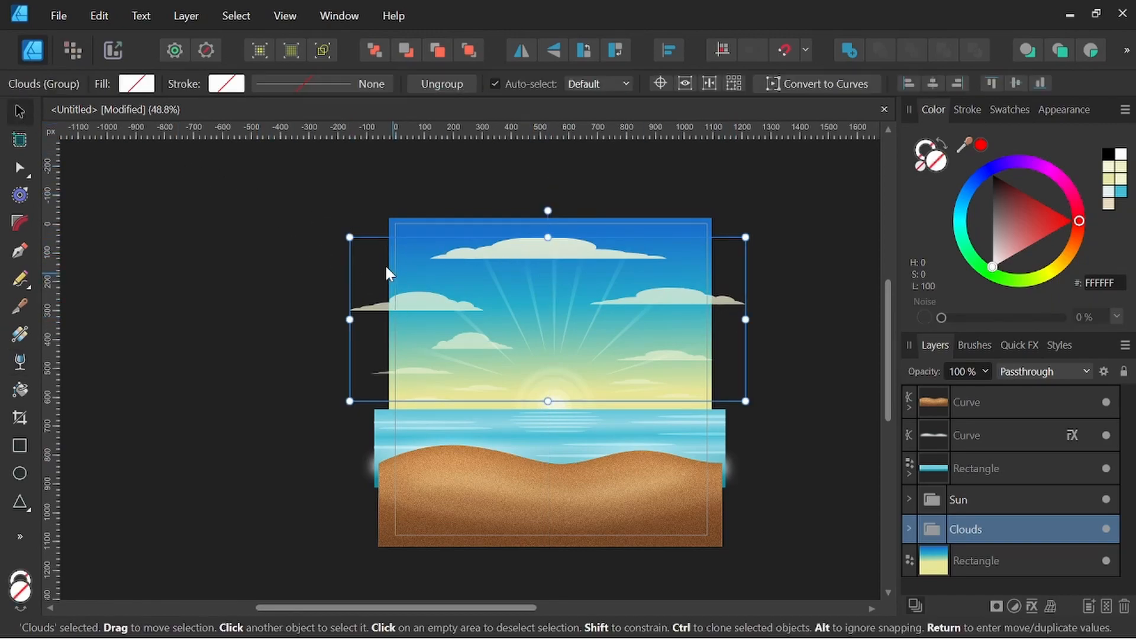
left_click_drag(350, 237, 367, 238)
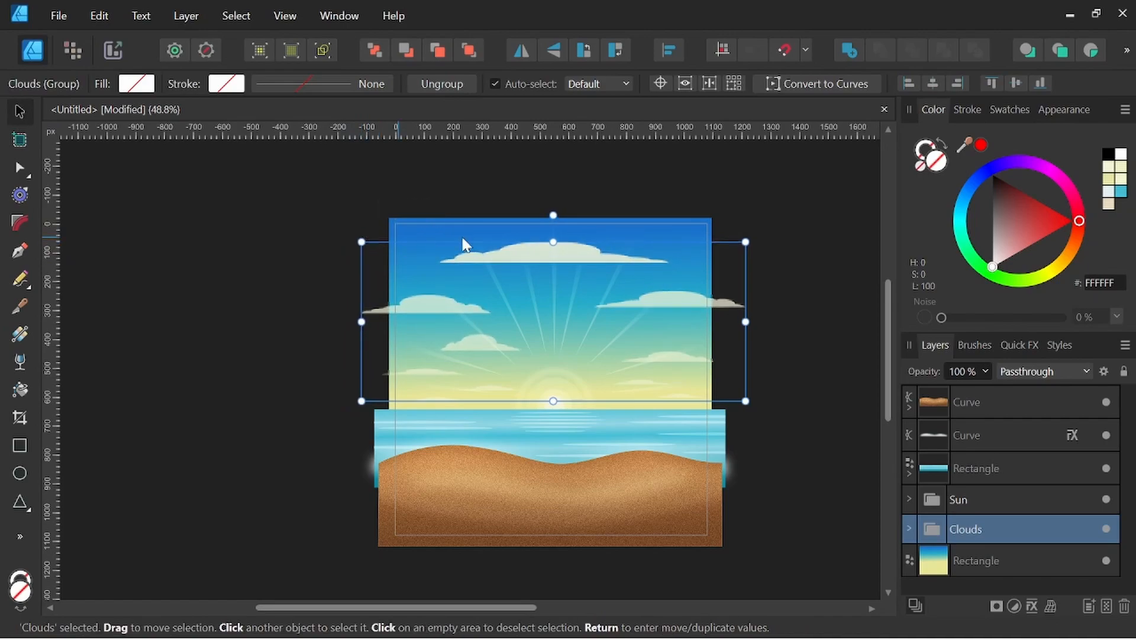
left_click_drag(746, 242, 738, 240)
left_click_drag(598, 254, 582, 246)
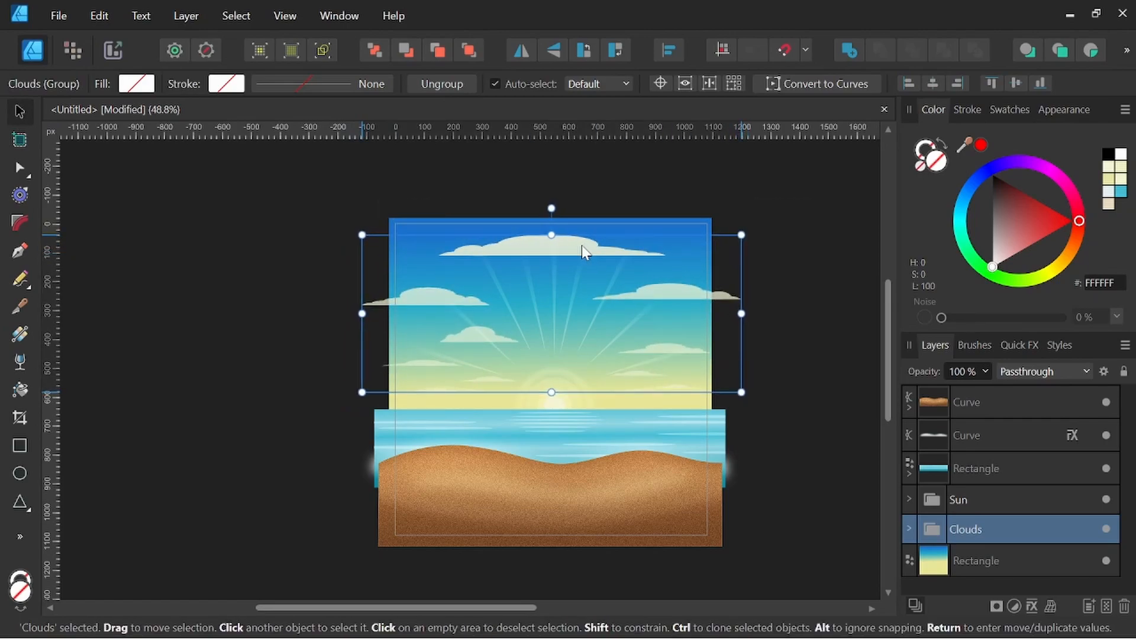
left_click(774, 247)
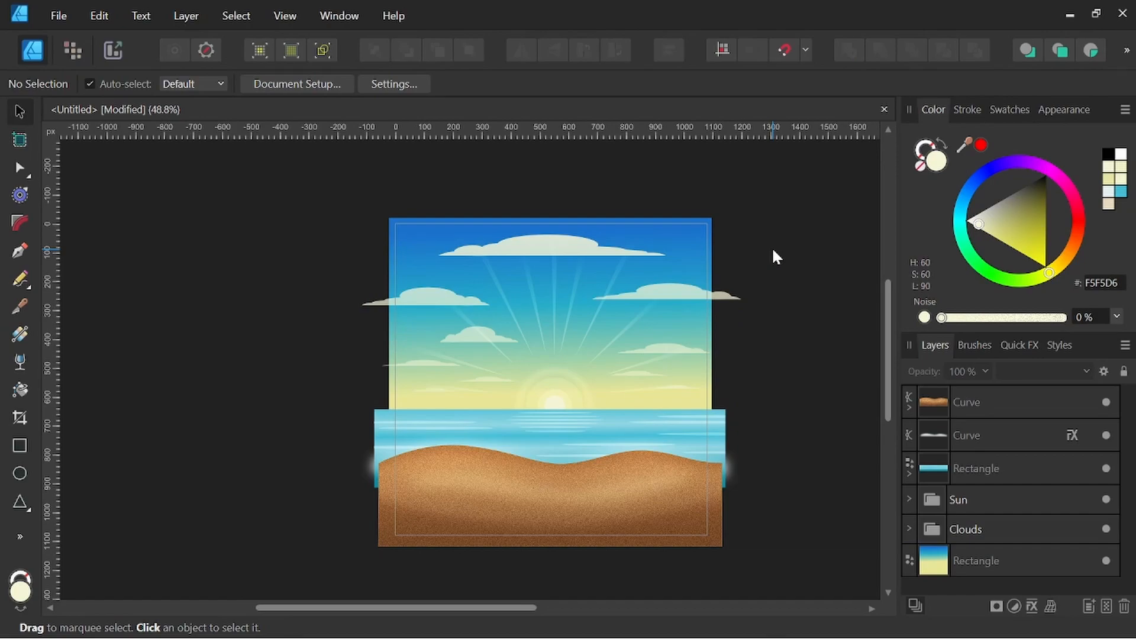
Recolour the middle Multiply curve clipped inside the sand dunes to AA8C6E
scroll(635, 178, "right", 2)
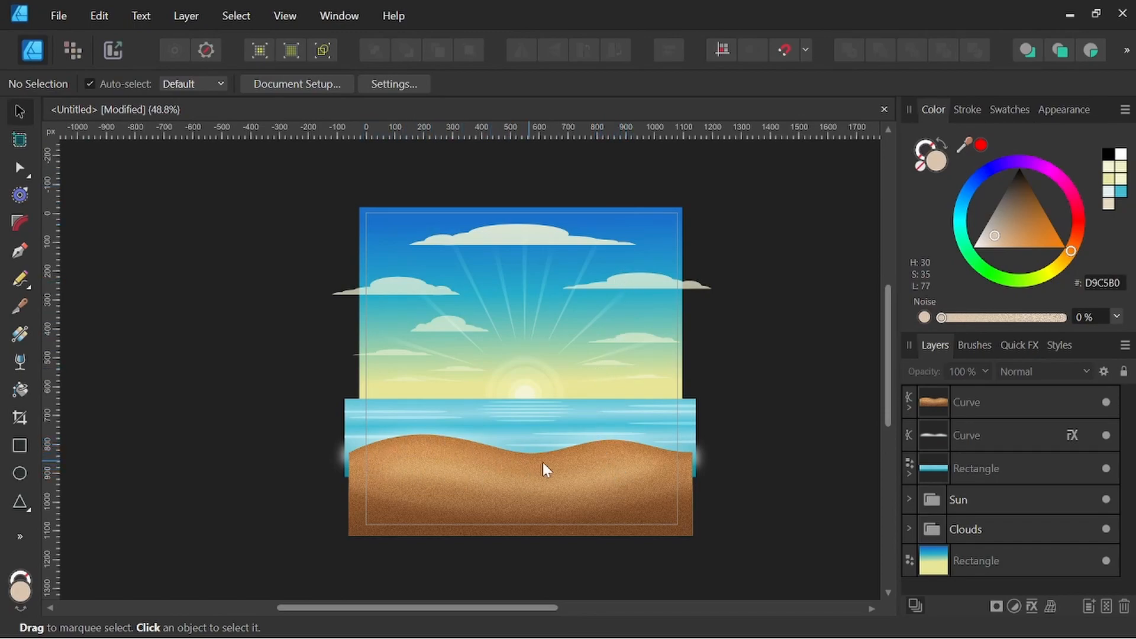
left_click(1007, 402)
left_click(912, 405)
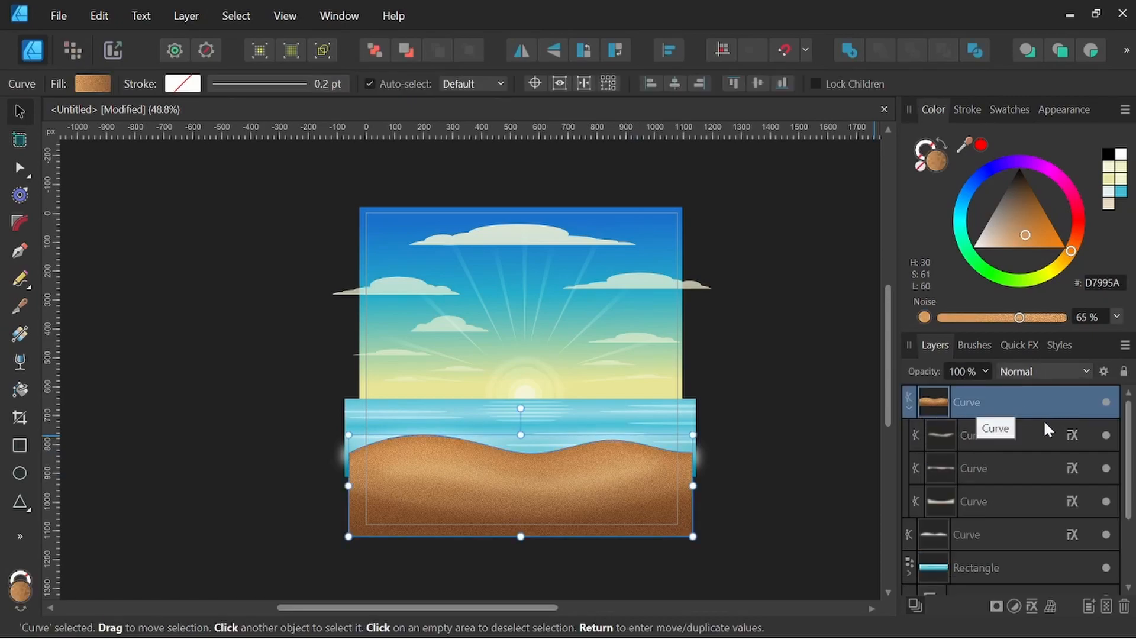
left_click(993, 468)
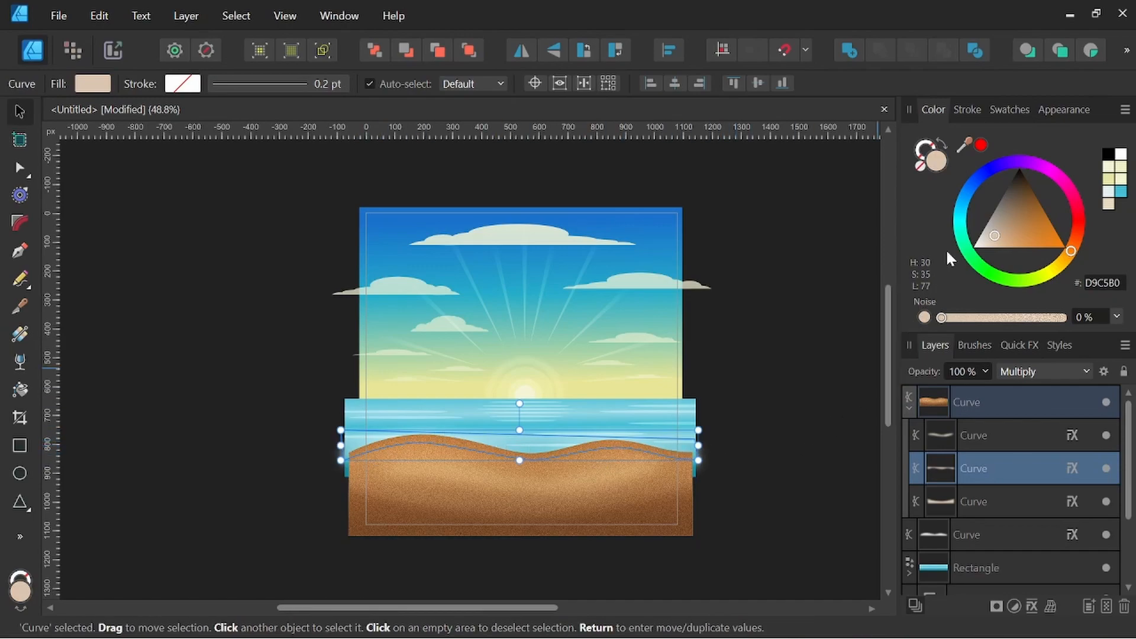
left_click_drag(997, 240, 1010, 222)
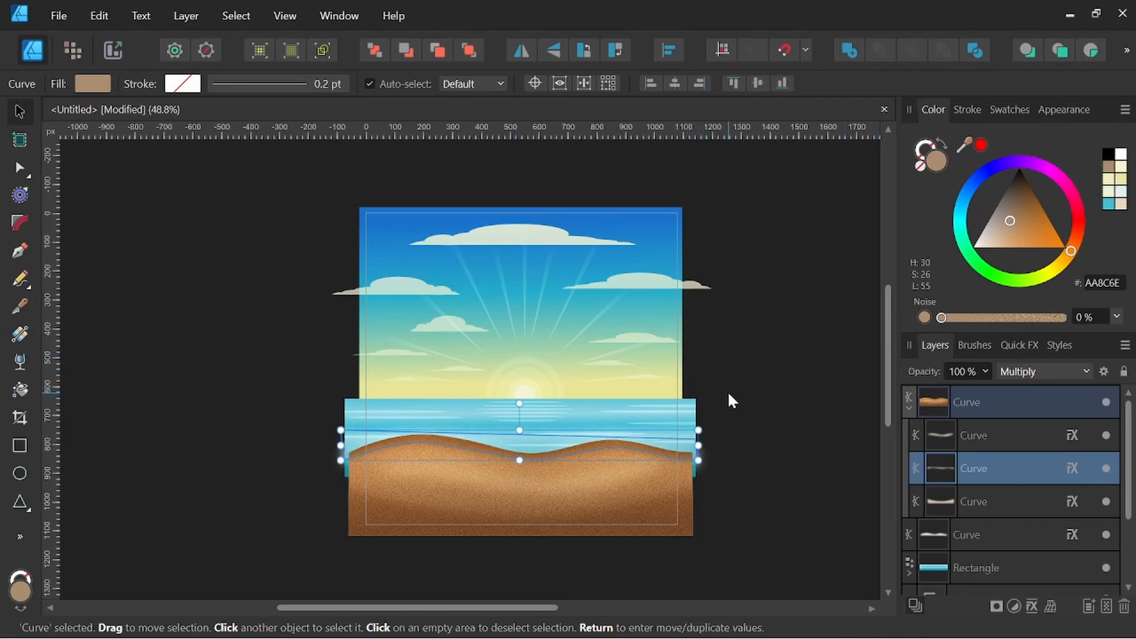
left_click(751, 361)
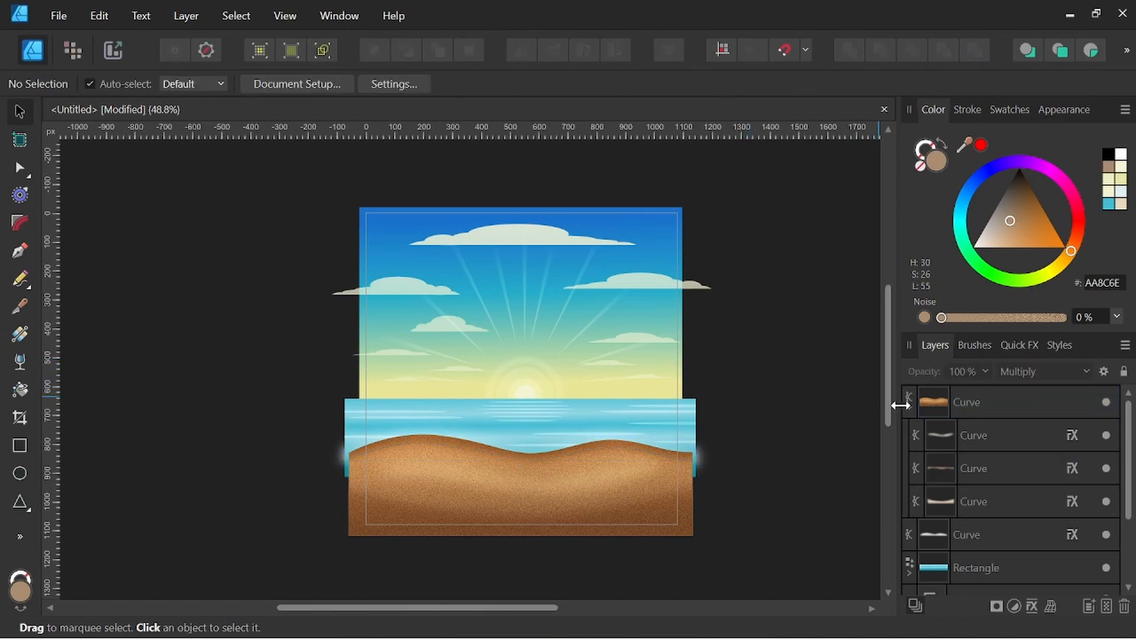
left_click(909, 408)
Add the artist's signature as 12 pt RedRock art text over the lower right part of the dunes
left_click(532, 483)
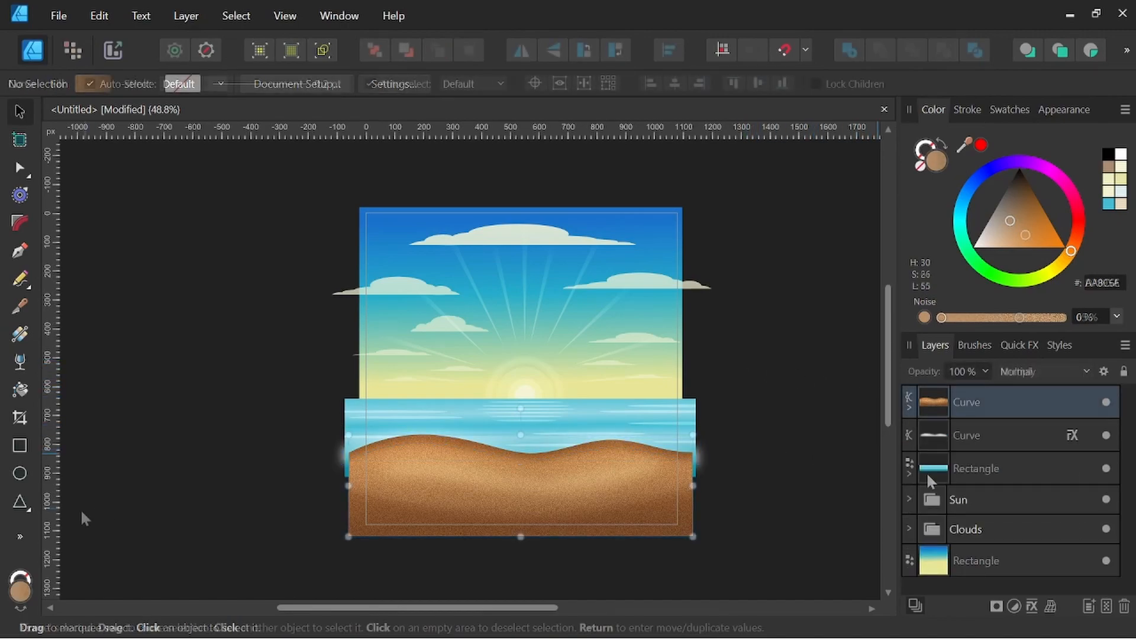
left_click(17, 535)
mouse_move(112, 455)
left_click(252, 457)
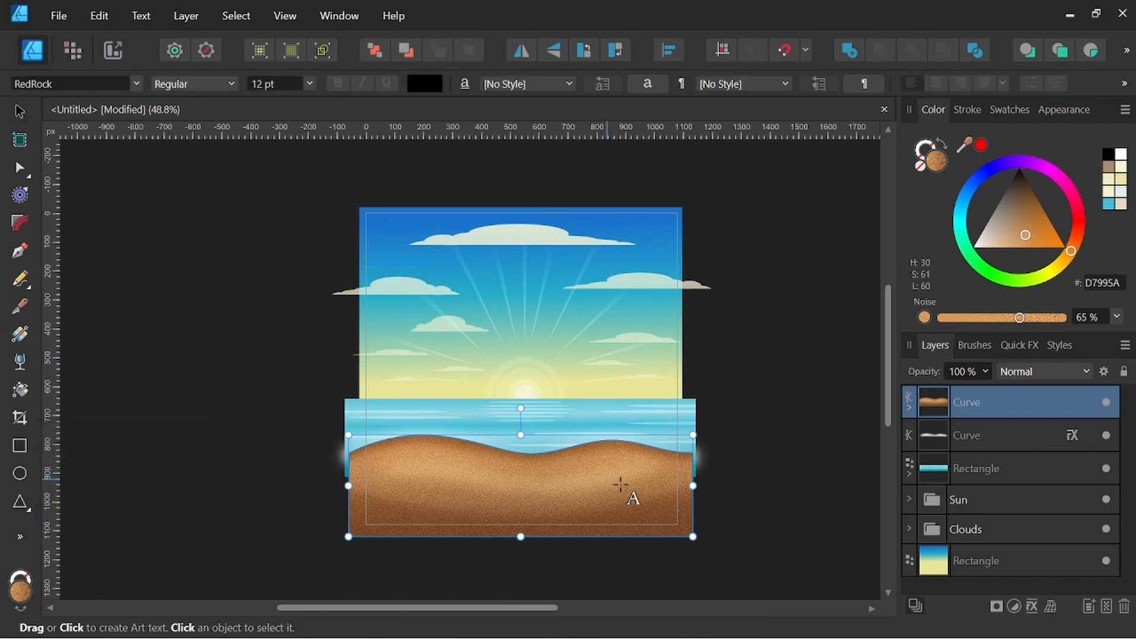
left_click(579, 504)
type("@NJValente Art")
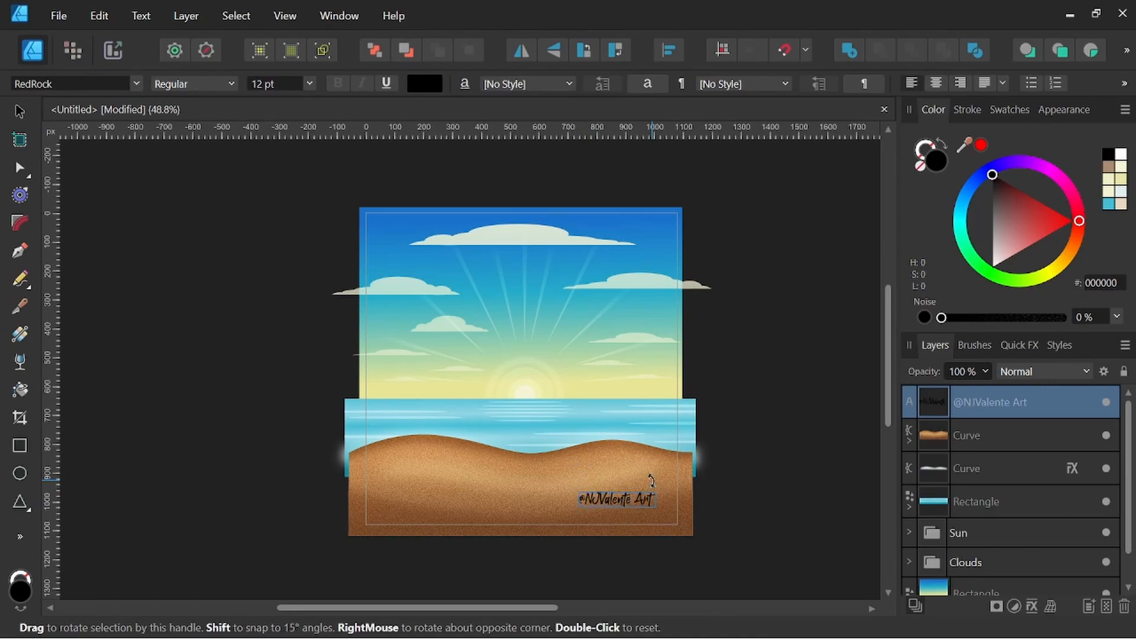
key("Escape")
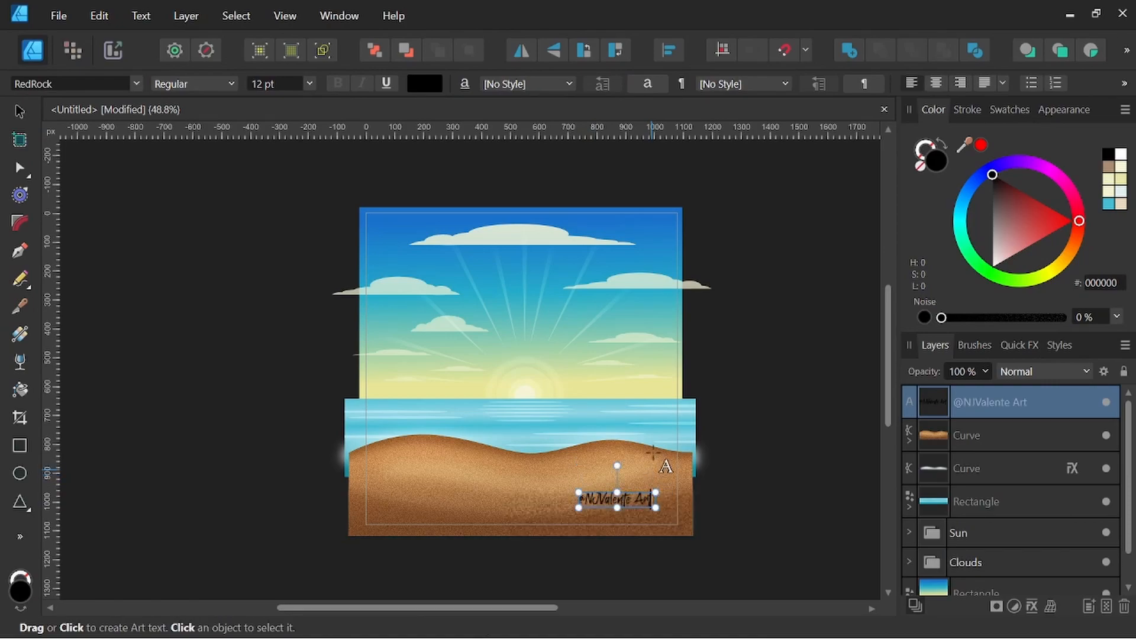
Scale the signature text down to about 8.3 pt
left_click(20, 111)
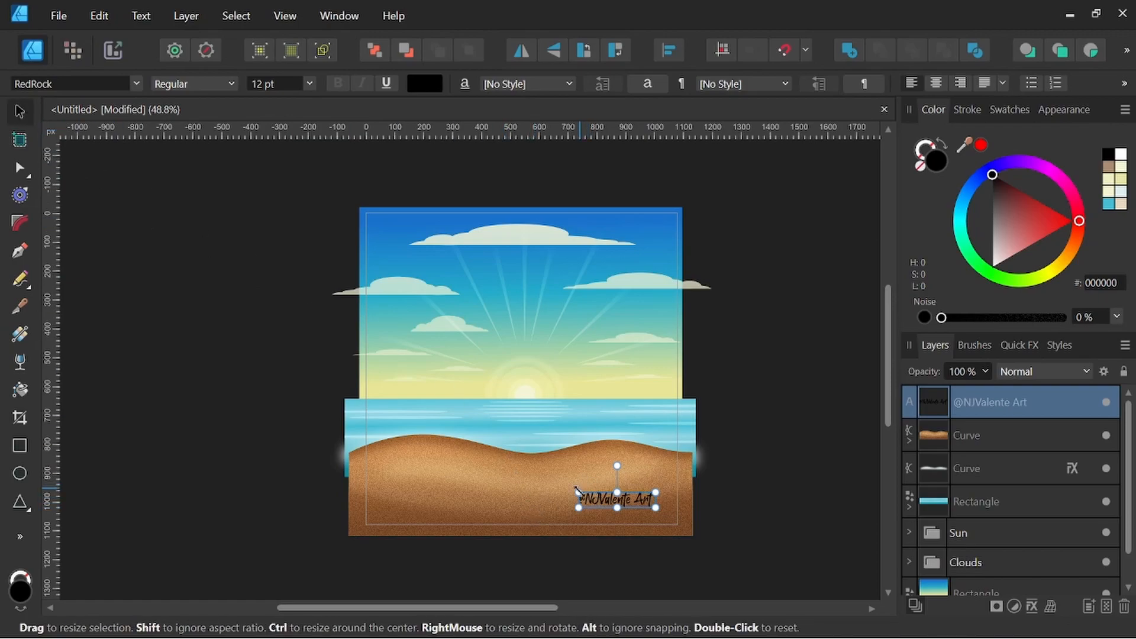
left_click_drag(578, 491, 603, 496)
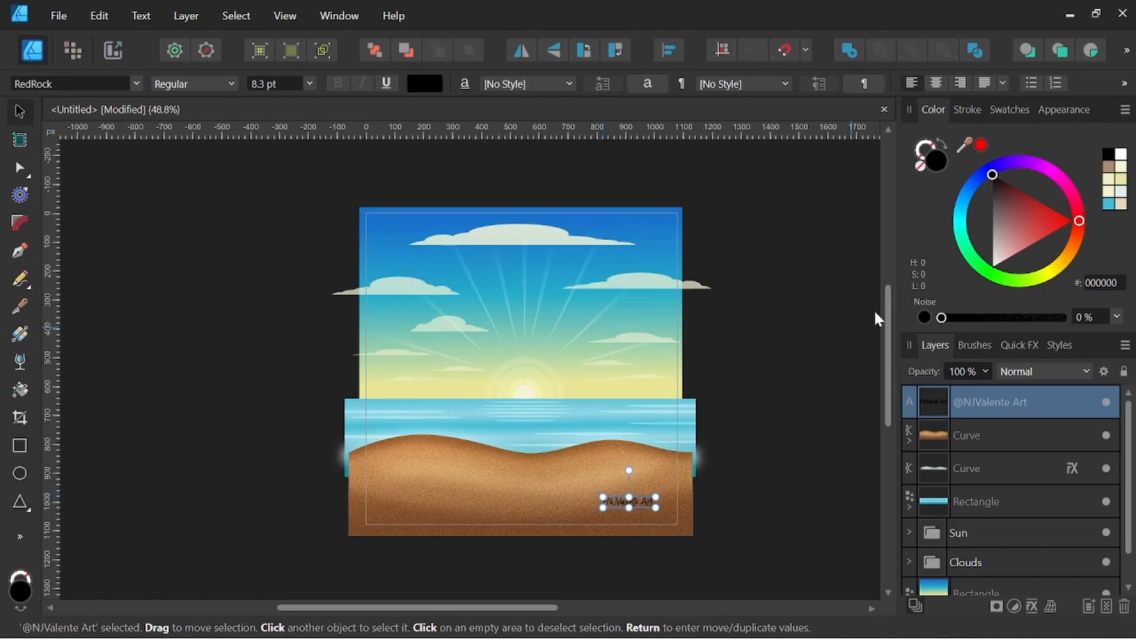
left_click(789, 373)
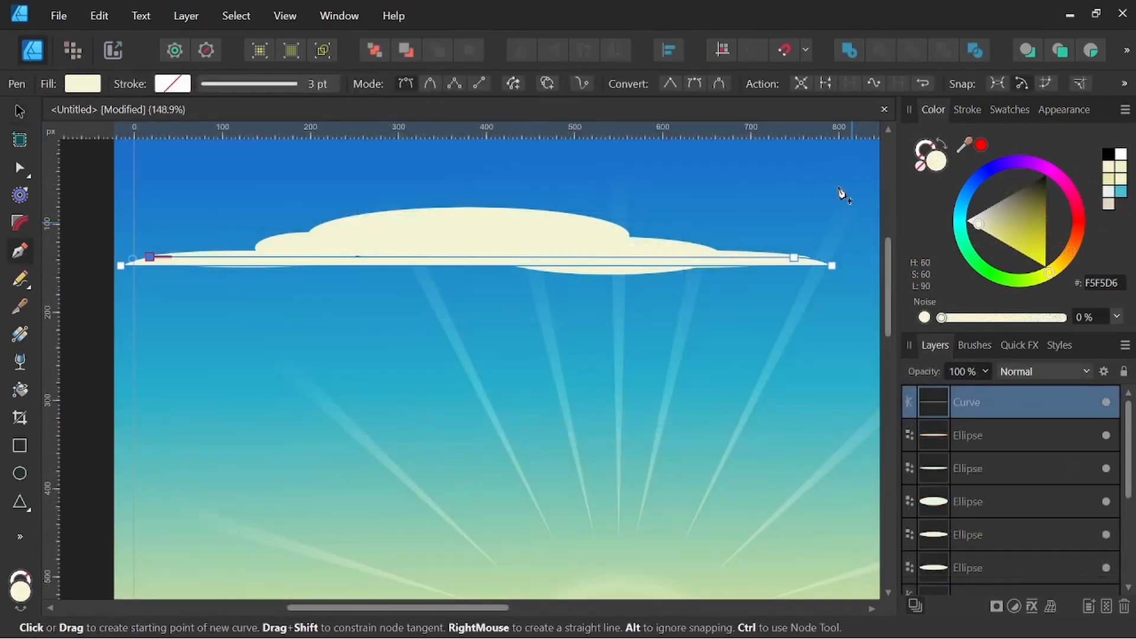
Merge the top cloud's overlapping shapes into one and place the result below the Sun group in the layer order
key("v")
left_click_drag(477, 266, 478, 269)
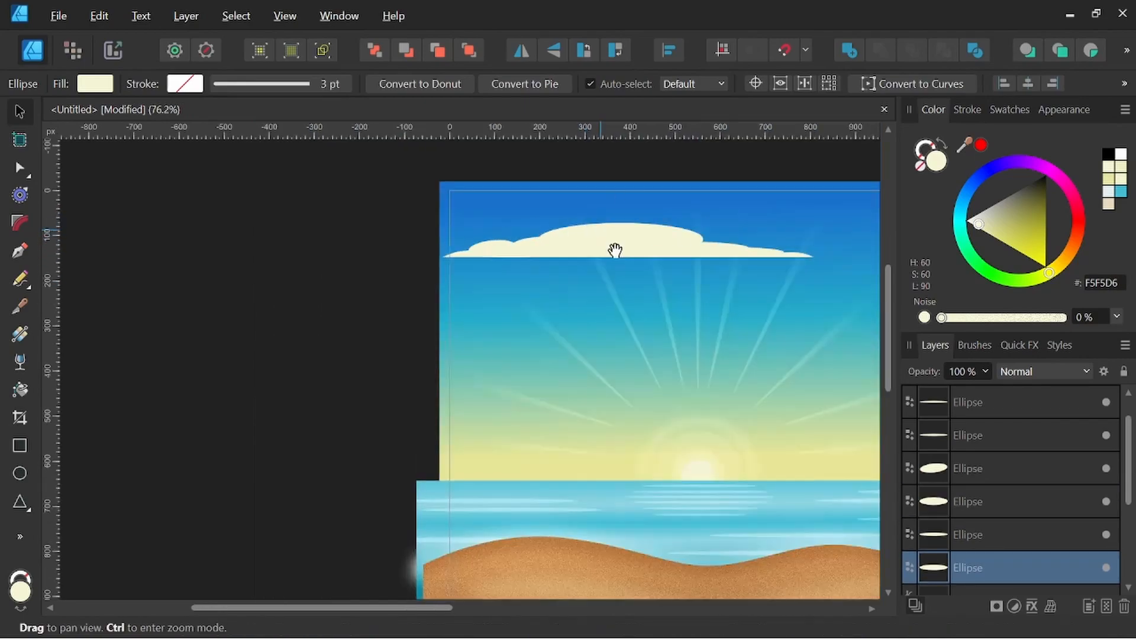
left_click(971, 402)
left_click(971, 509, "shift")
left_click(849, 50)
left_click_drag(970, 402, 951, 545)
Duplicate the cloud, flip the copy horizontally, and place copies across the right and left edges of the sky
left_click_drag(612, 246, 733, 319)
left_click(1045, 372)
key("Escape")
left_click(521, 51)
left_click_drag(516, 299, 636, 306)
left_click_drag(783, 315, 389, 333)
left_click_drag(484, 324, 449, 317)
Spread smaller cloud copies about 165 to 330 px wide across the lower sky on both sides of the sun
left_click_drag(384, 336, 449, 387)
left_click_drag(503, 379, 515, 375)
left_click_drag(450, 387, 758, 412)
left_click_drag(812, 350, 379, 437)
left_click_drag(450, 438, 425, 433)
left_click_drag(360, 438, 380, 474)
Group all the cloud shapes together and name the group Clouds
key("ctrl+minus")
scroll(963, 428, "down", 3)
left_click(994, 538, "shift")
key("ctrl+g")
double_click(958, 528)
type("Clouds")
key("Return")
Fade the Clouds group with a linear transparency gradient running vertically from above the sky to below the dunes
key("y")
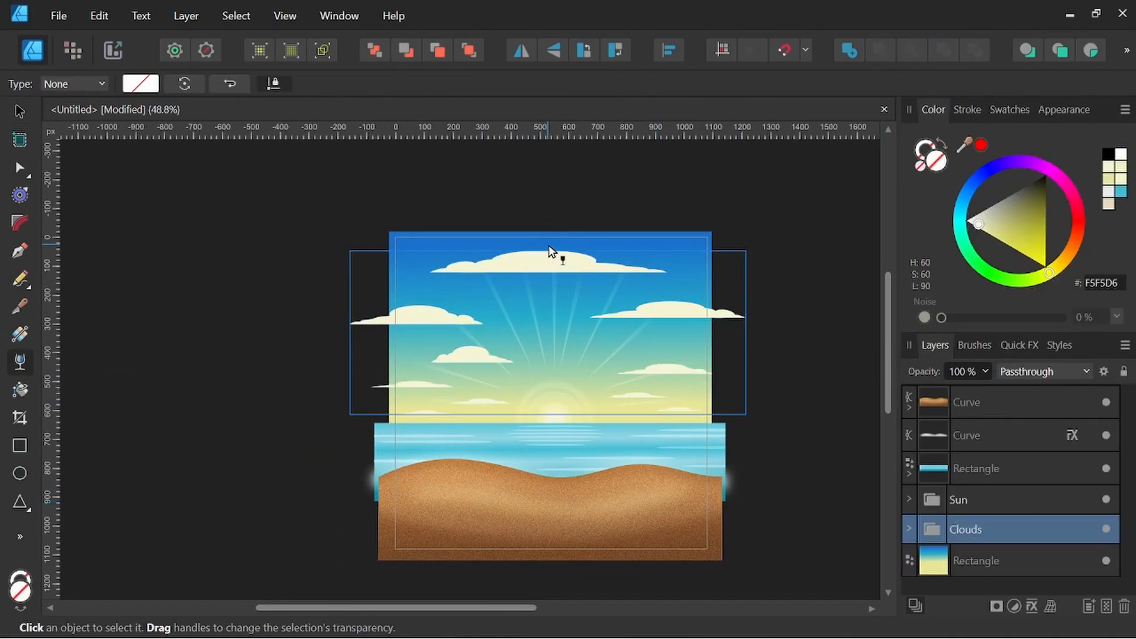
left_click_drag(549, 243, 548, 470)
left_click_drag(548, 203, 547, 594)
Scale the Clouds group down proportionally to about 1319 px wide
key("v")
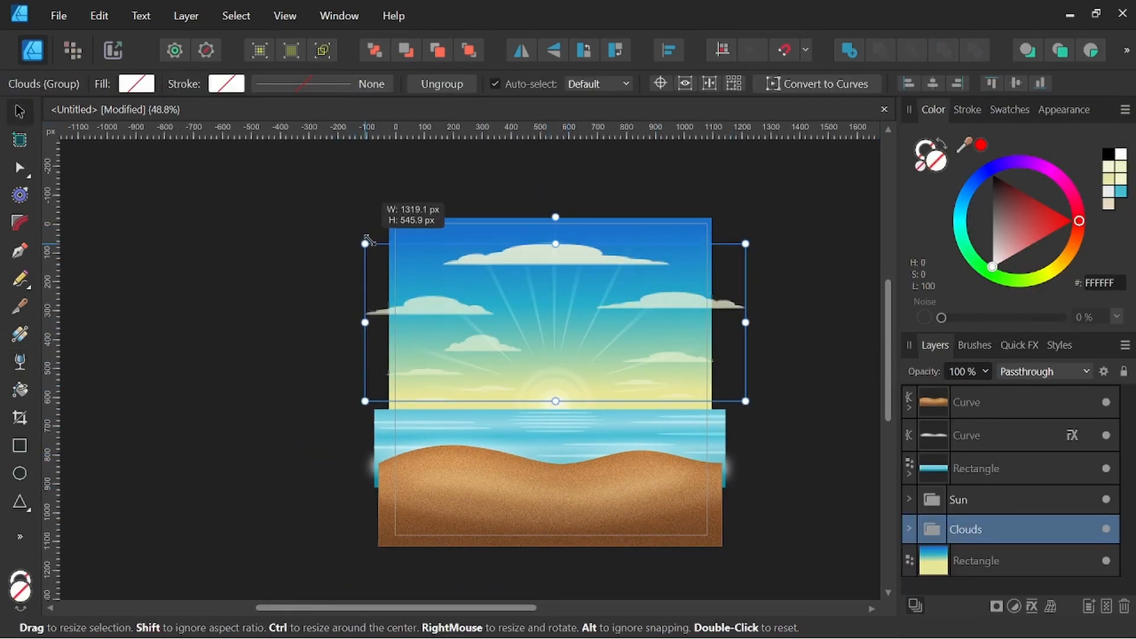